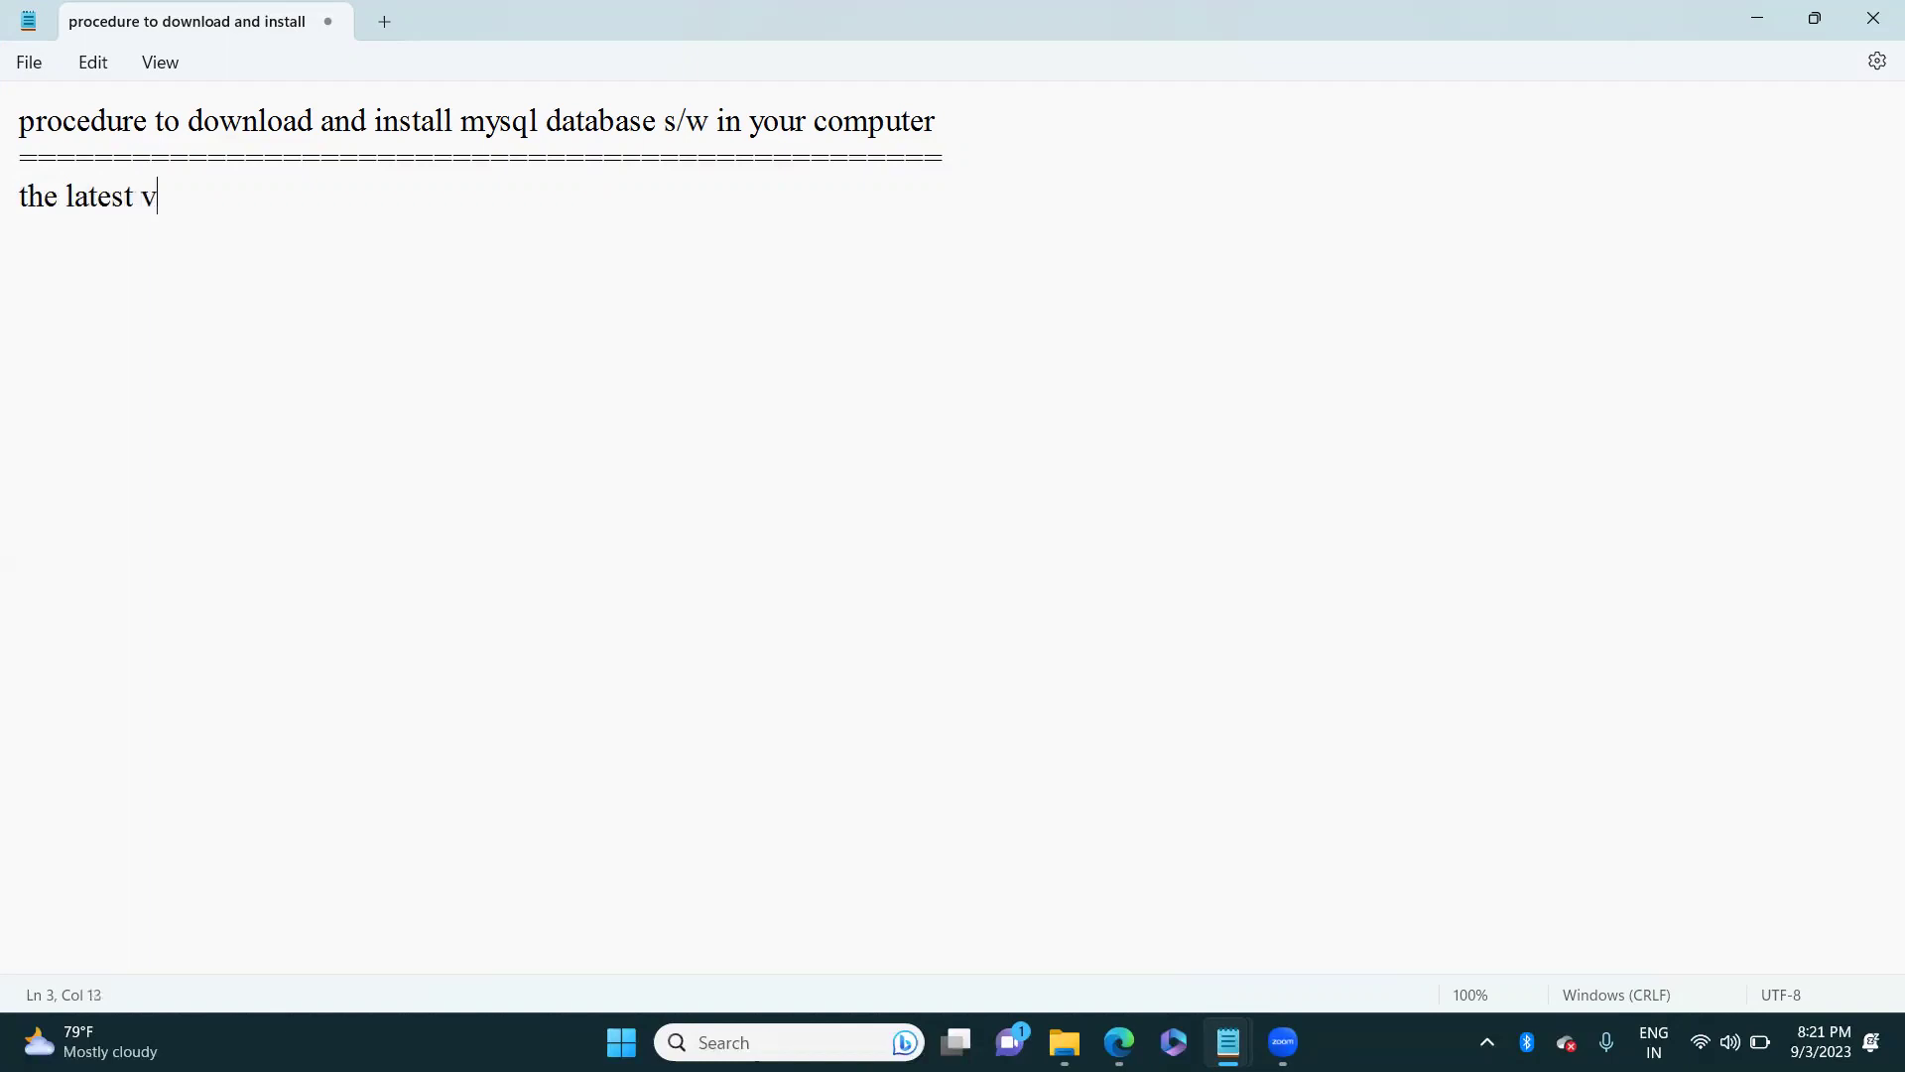
Step: Begin the third line of the note with 'version of mysql databse'
{"action": "type", "text": "n of mysq"}
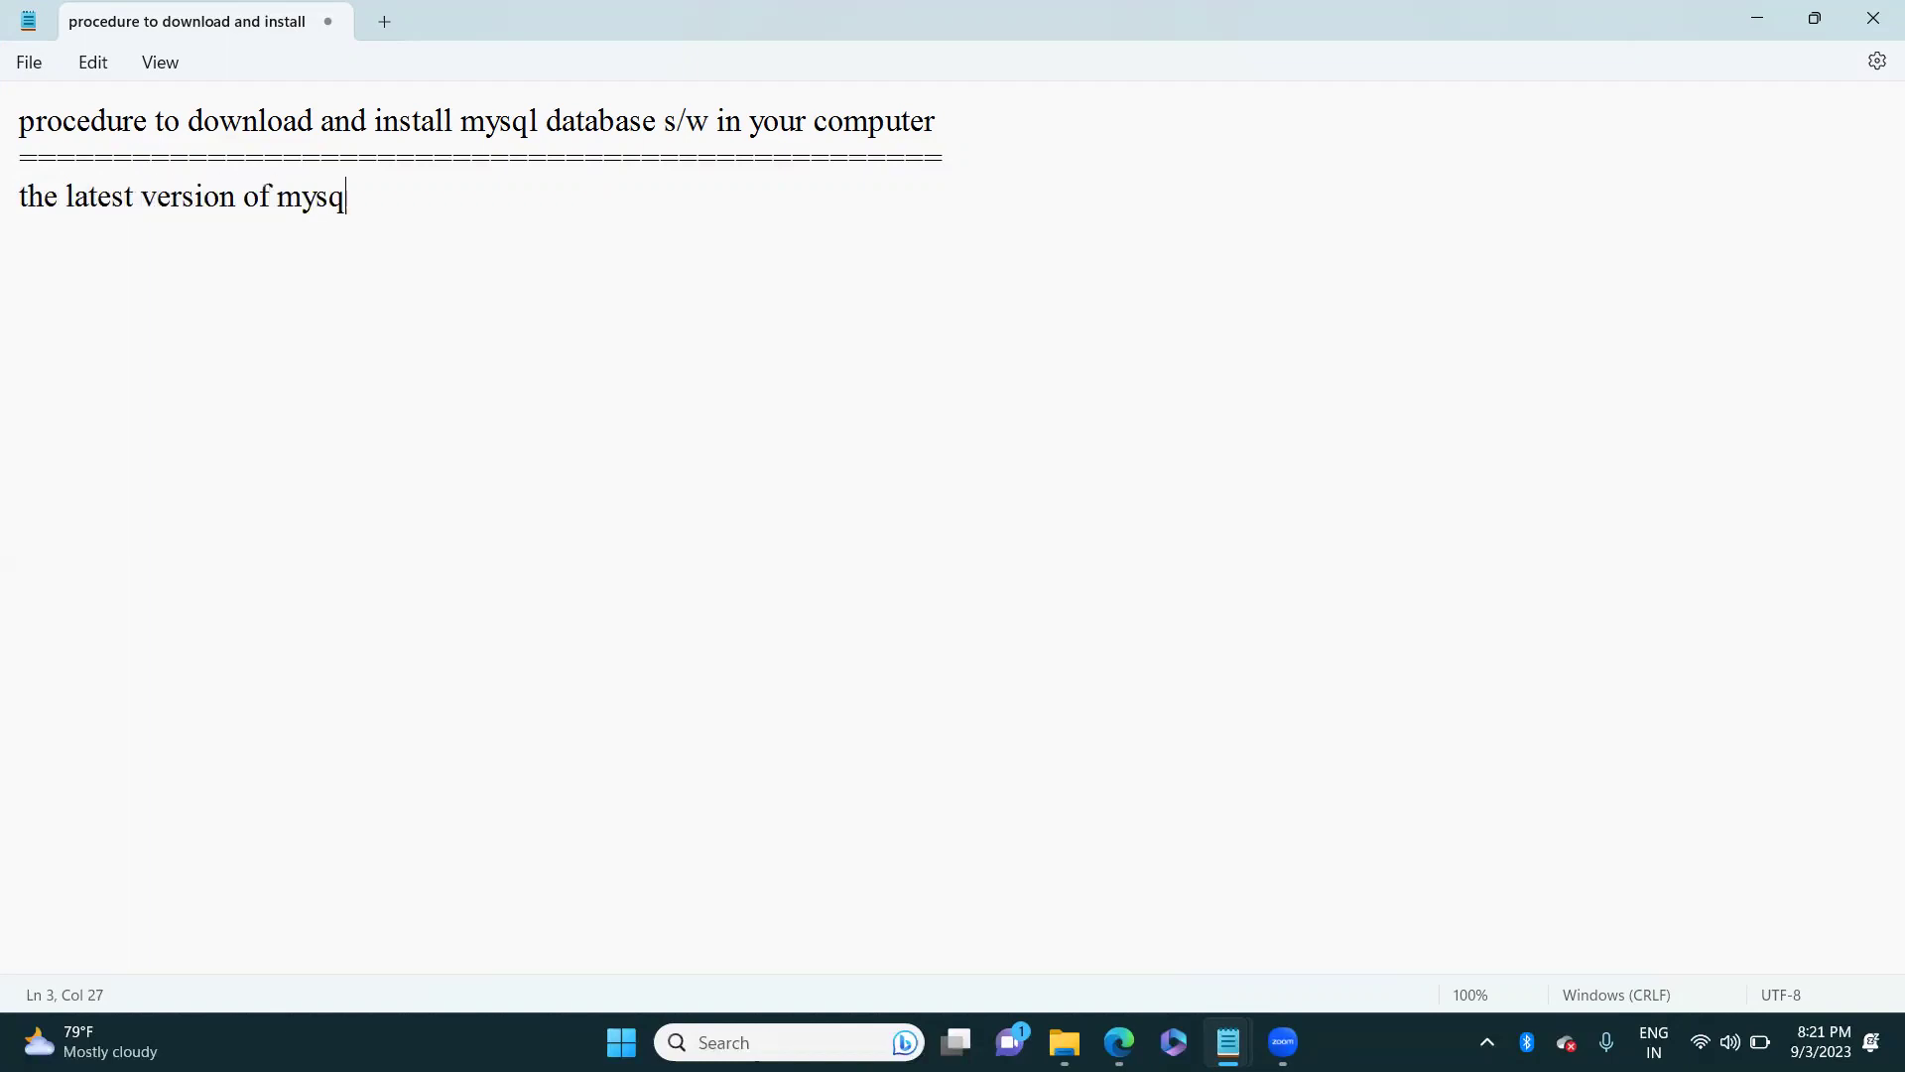
{"action": "type", "text": "l databse"}
Step: Fix the 'databse' typo and finish line 3 as 'database s/w is mysql8.0'
{"action": "key", "text": "BackSpace"}
{"action": "key", "text": "BackSpace"}
{"action": "key", "text": "BackSpace"}
{"action": "type", "text": "ase s/w is"}
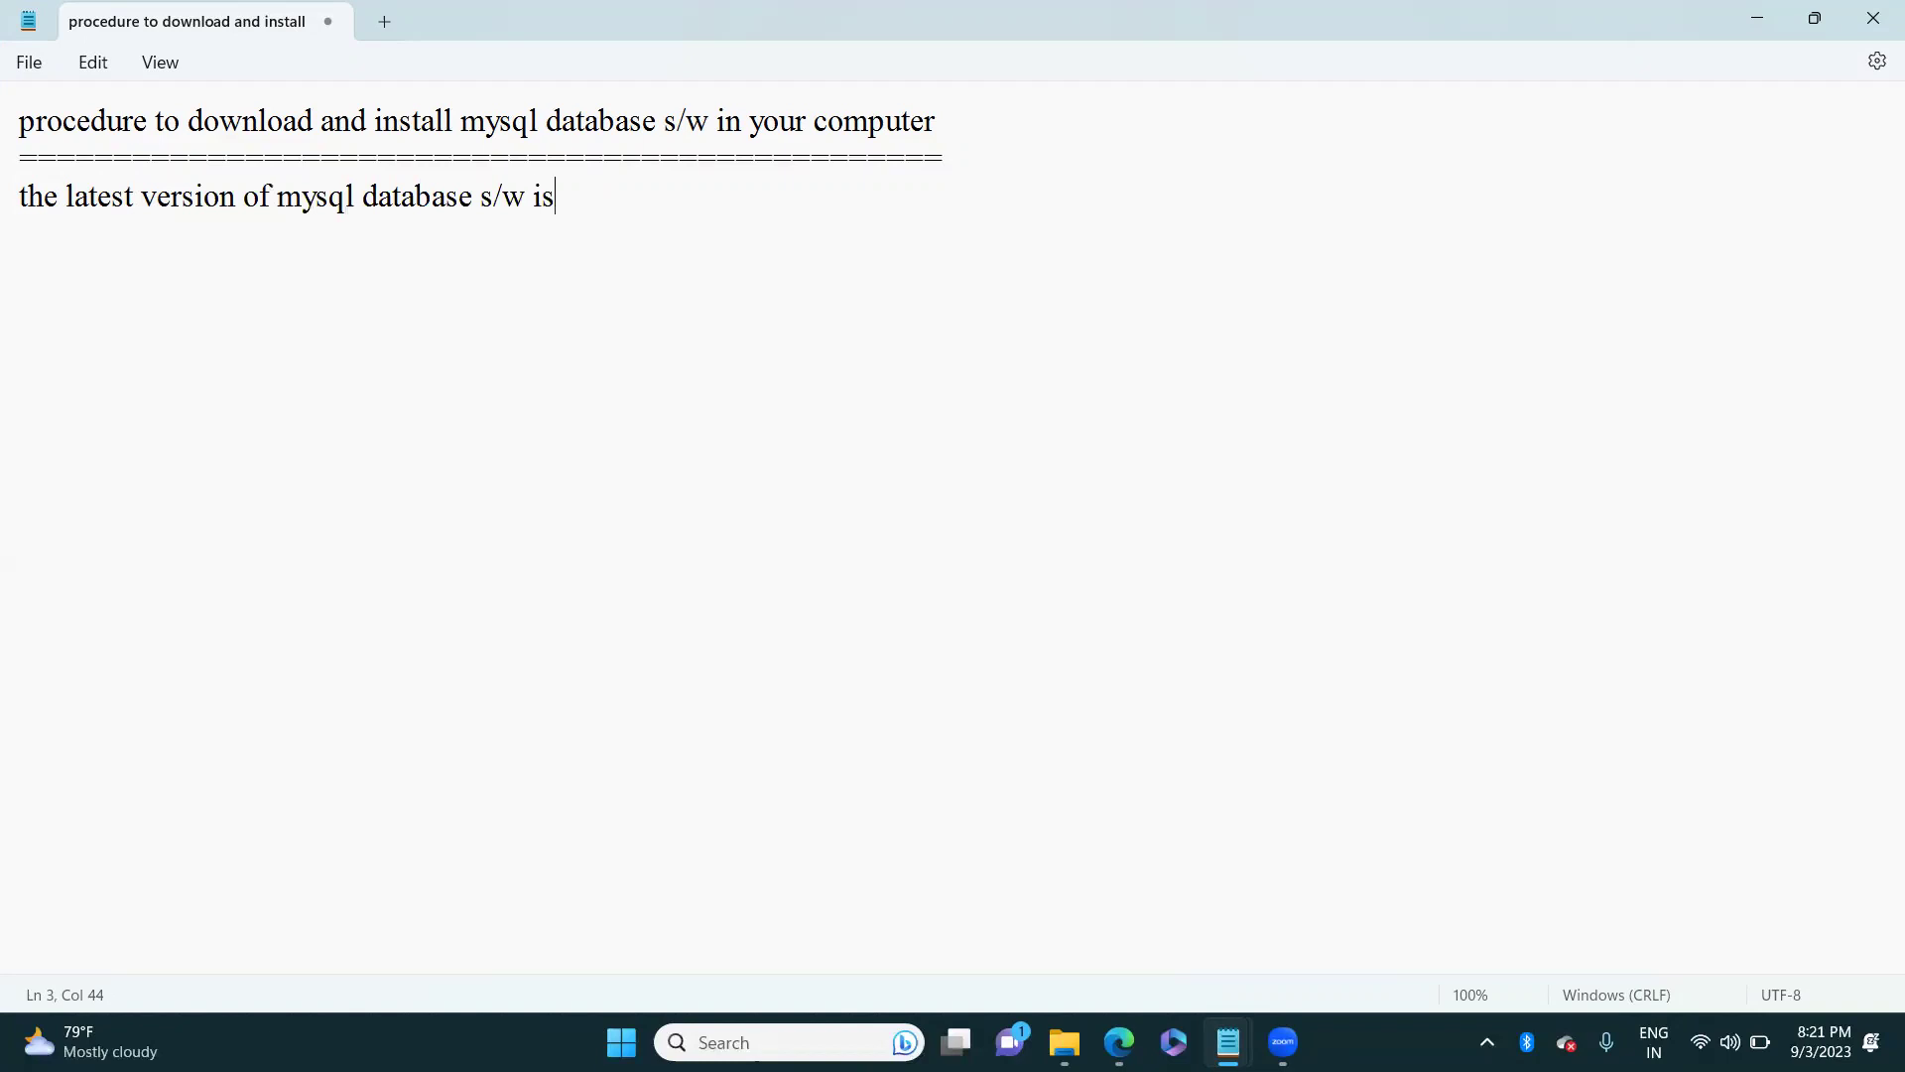
{"action": "type", "text": " mysql8.0"}
Step: Add the heading 'procedure to download mysql8.0' underlined with equals signs
{"action": "key", "text": "Return"}
{"action": "key", "text": "Return"}
{"action": "type", "text": "procedure "}
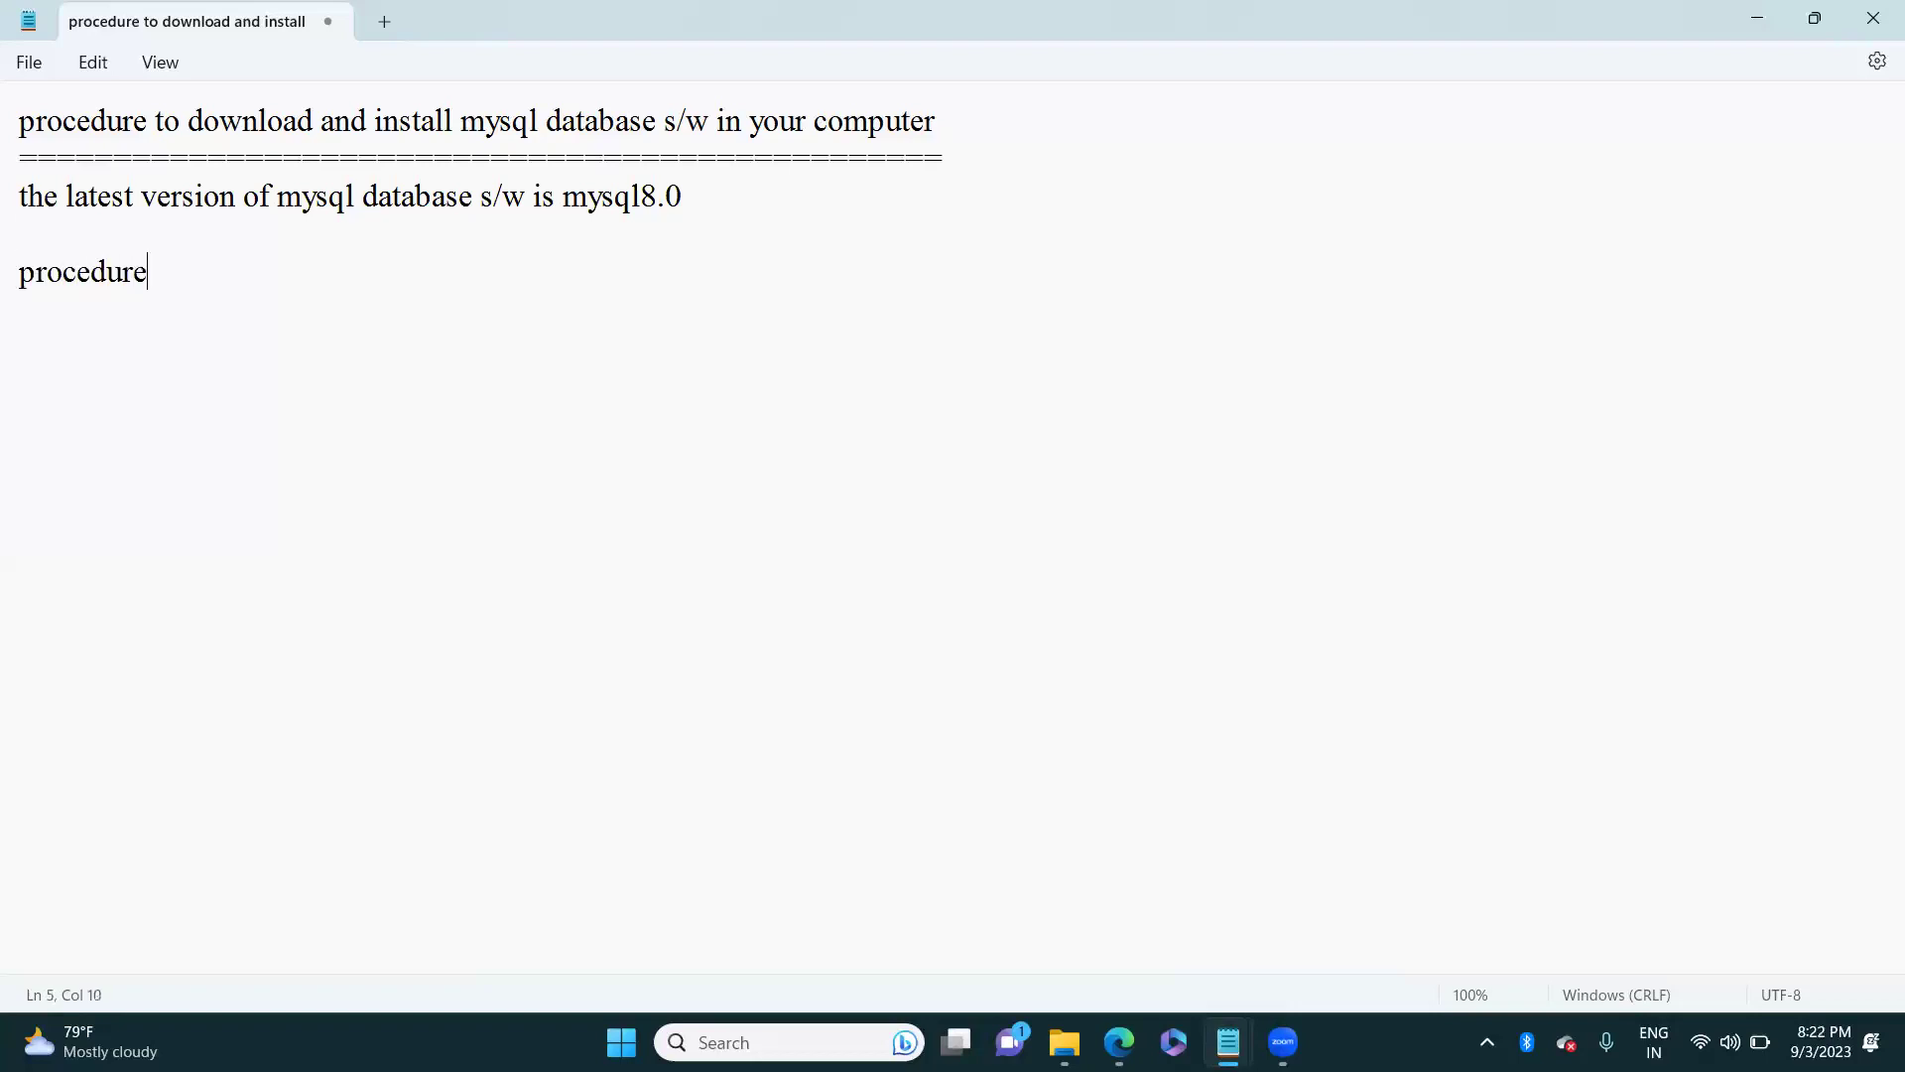
{"action": "type", "text": "to download m"}
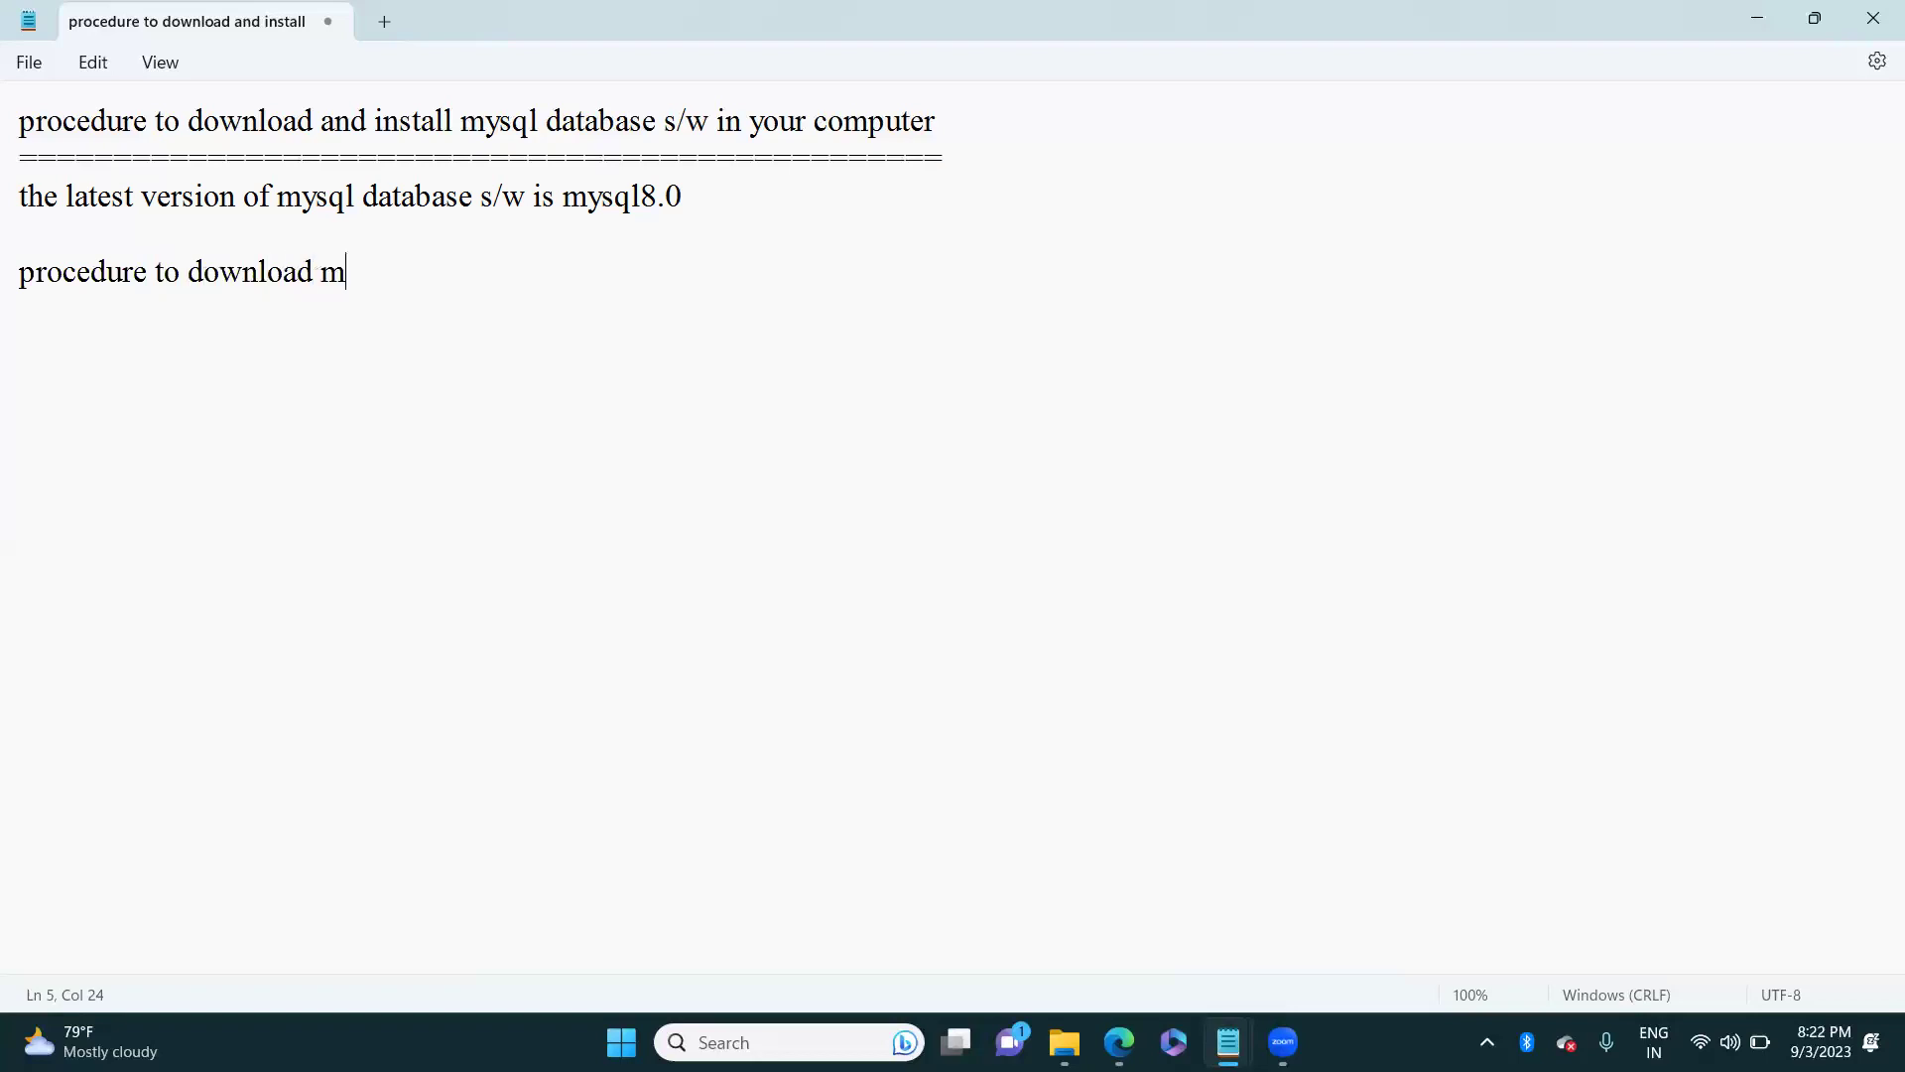
{"action": "type", "text": "ysql8.0"}
{"action": "key", "text": "Return"}
{"action": "type", "text": "======================="}
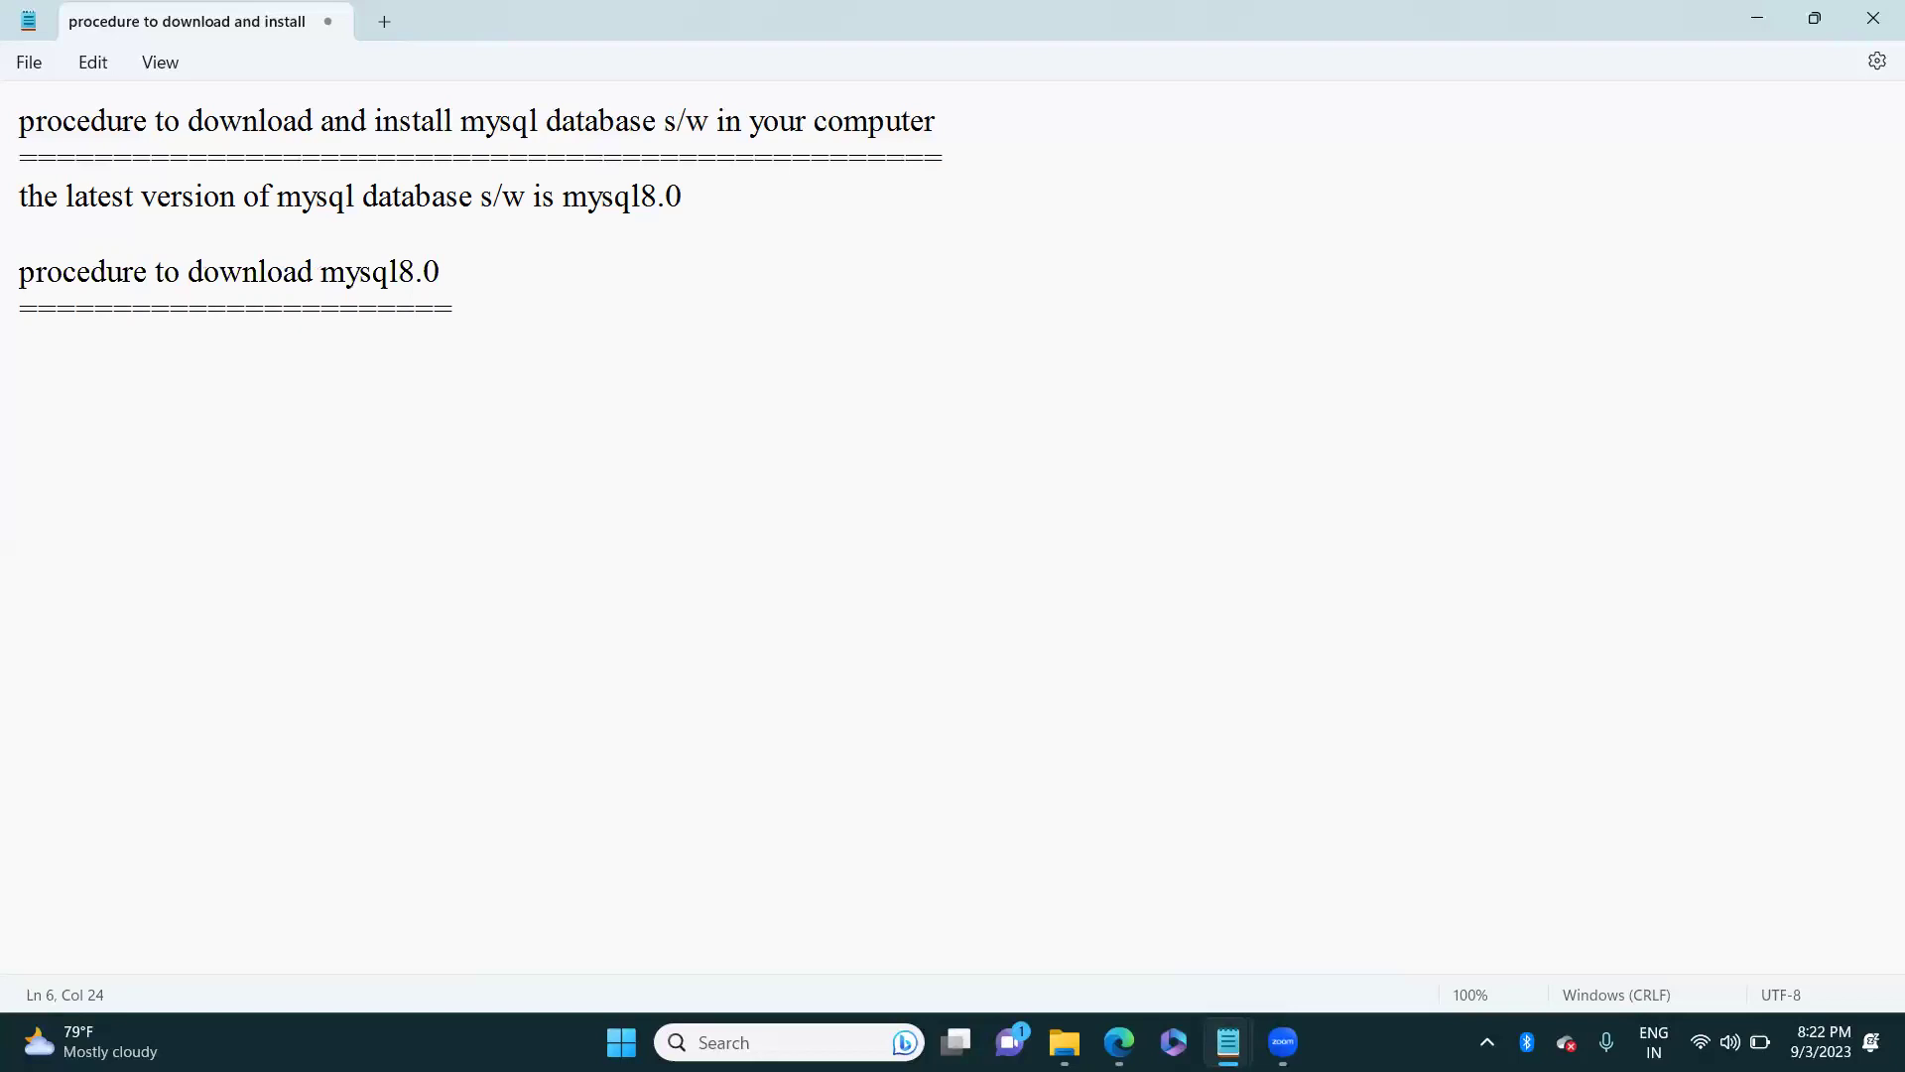
Step: Write the line 'open----google--->and type as follows' below the underline
{"action": "key", "text": "Return"}
{"action": "type", "text": "open----googl"}
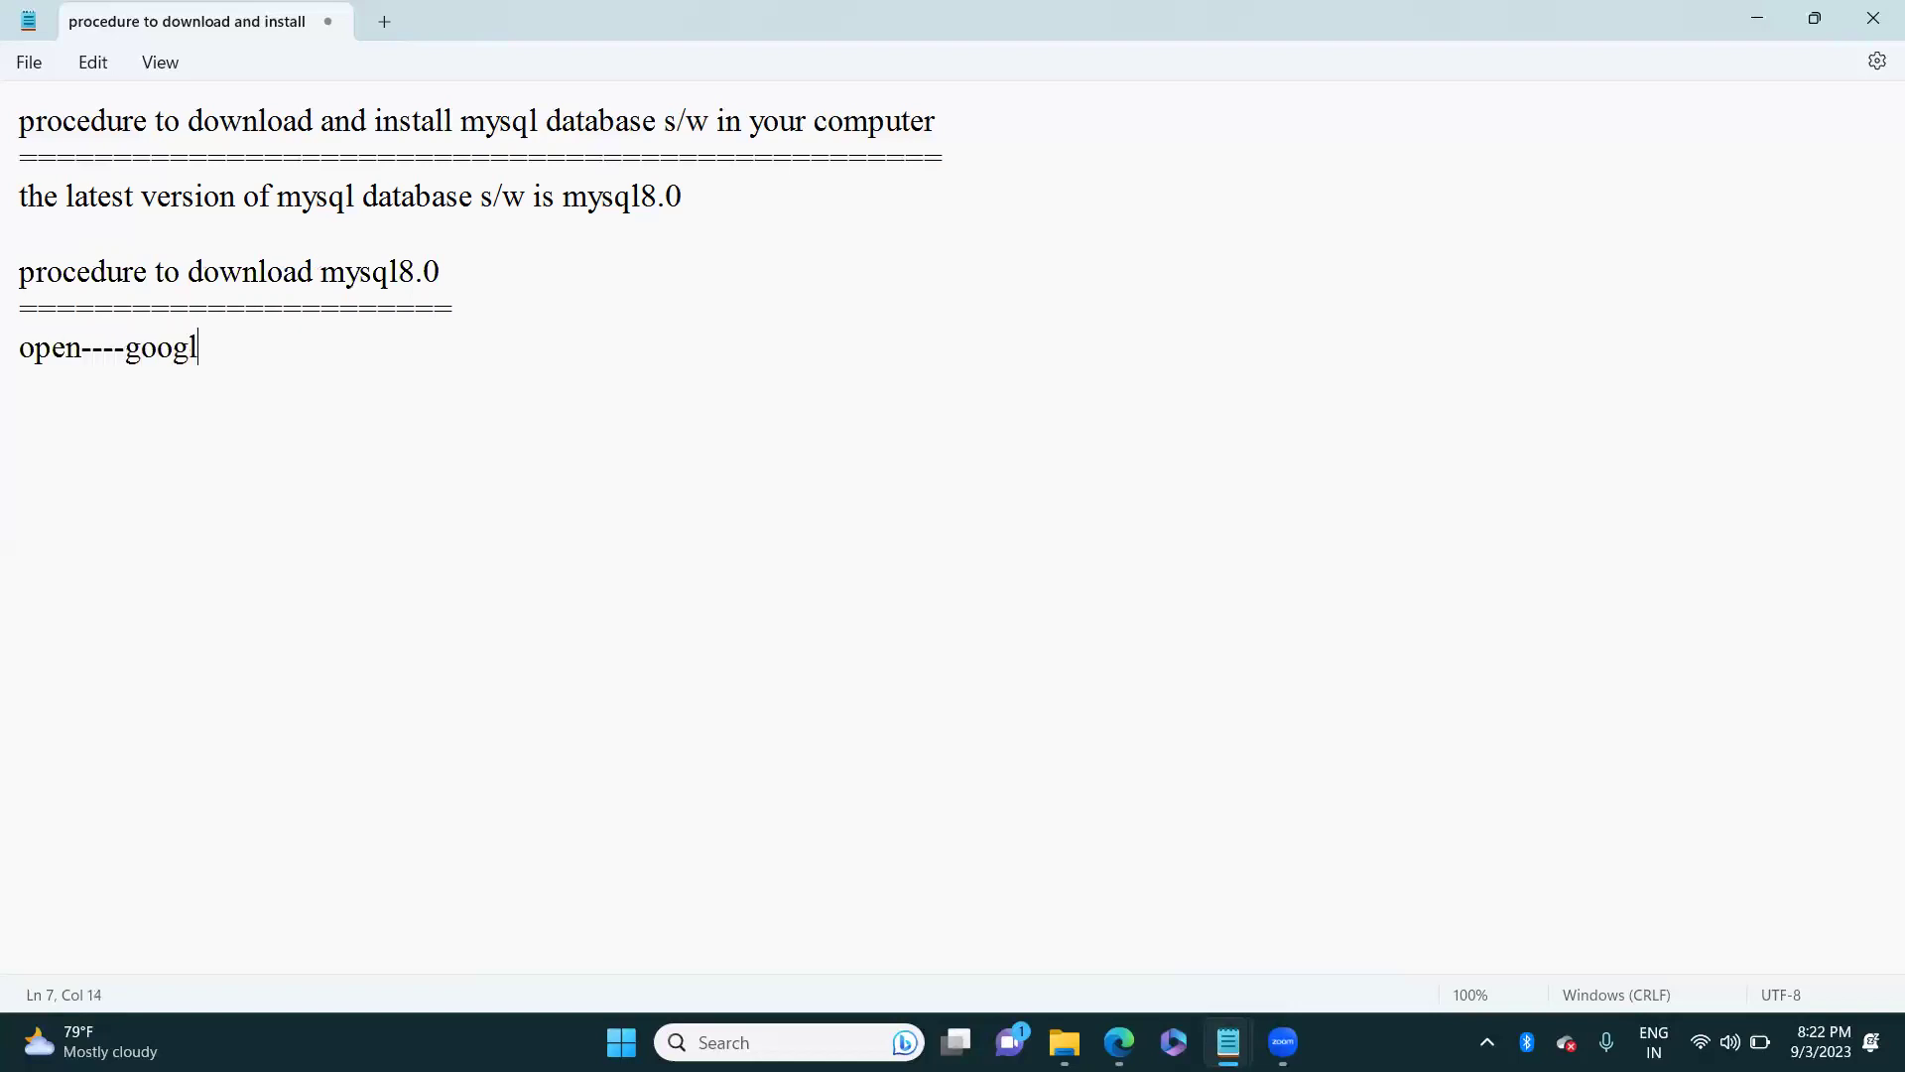
{"action": "type", "text": "e--->and type as follows"}
Step: Add the search phrase 'mysql8.0 free download for windowsos', correcting typos along the way
{"action": "key", "text": "Return"}
{"action": "key", "text": "Return"}
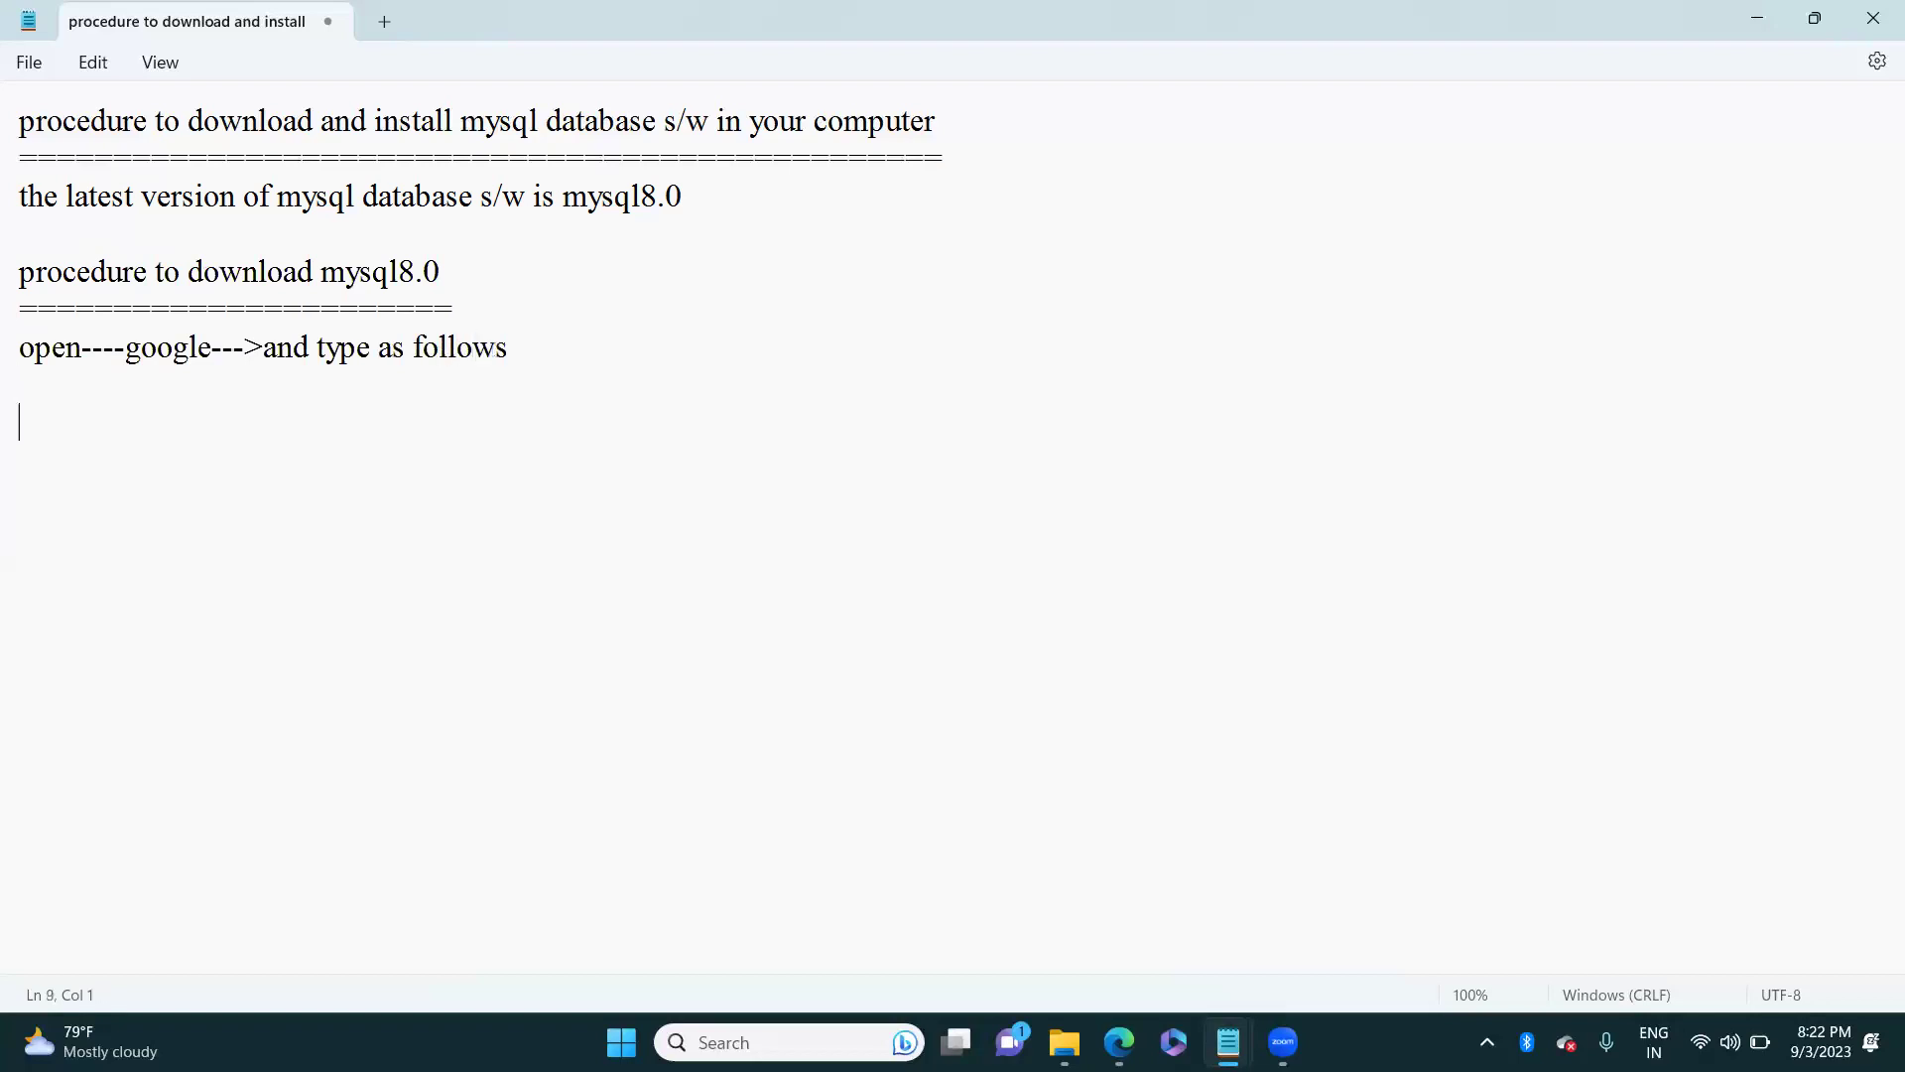
{"action": "type", "text": "mysql8"}
{"action": "type", "text": ".0"}
{"action": "type", "text": " gre"}
{"action": "key", "text": "BackSpace"}
{"action": "key", "text": "BackSpace"}
{"action": "key", "text": "BackSpace"}
{"action": "type", "text": "freedown"}
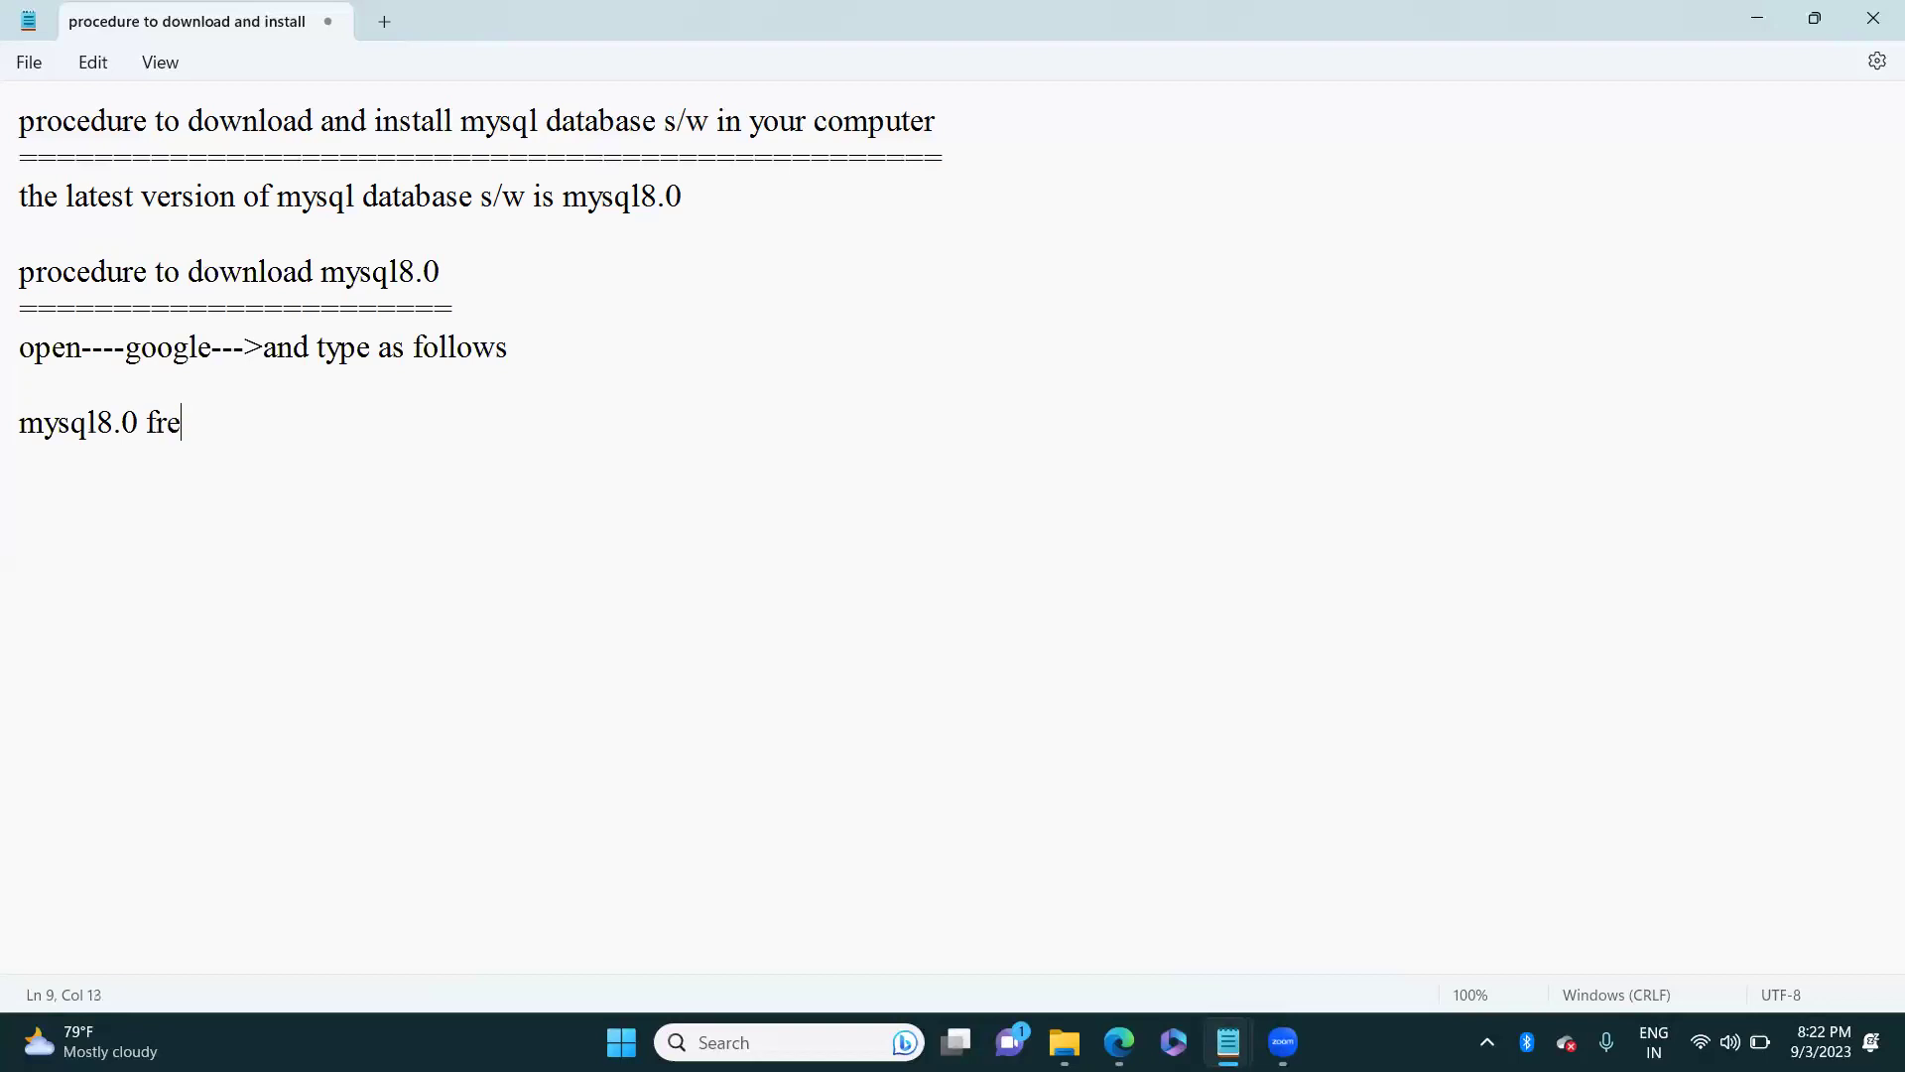
{"action": "key", "text": "BackSpace"}
{"action": "key", "text": "BackSpace"}
{"action": "key", "text": "BackSpace"}
{"action": "key", "text": "BackSpace"}
{"action": "type", "text": "download fo"}
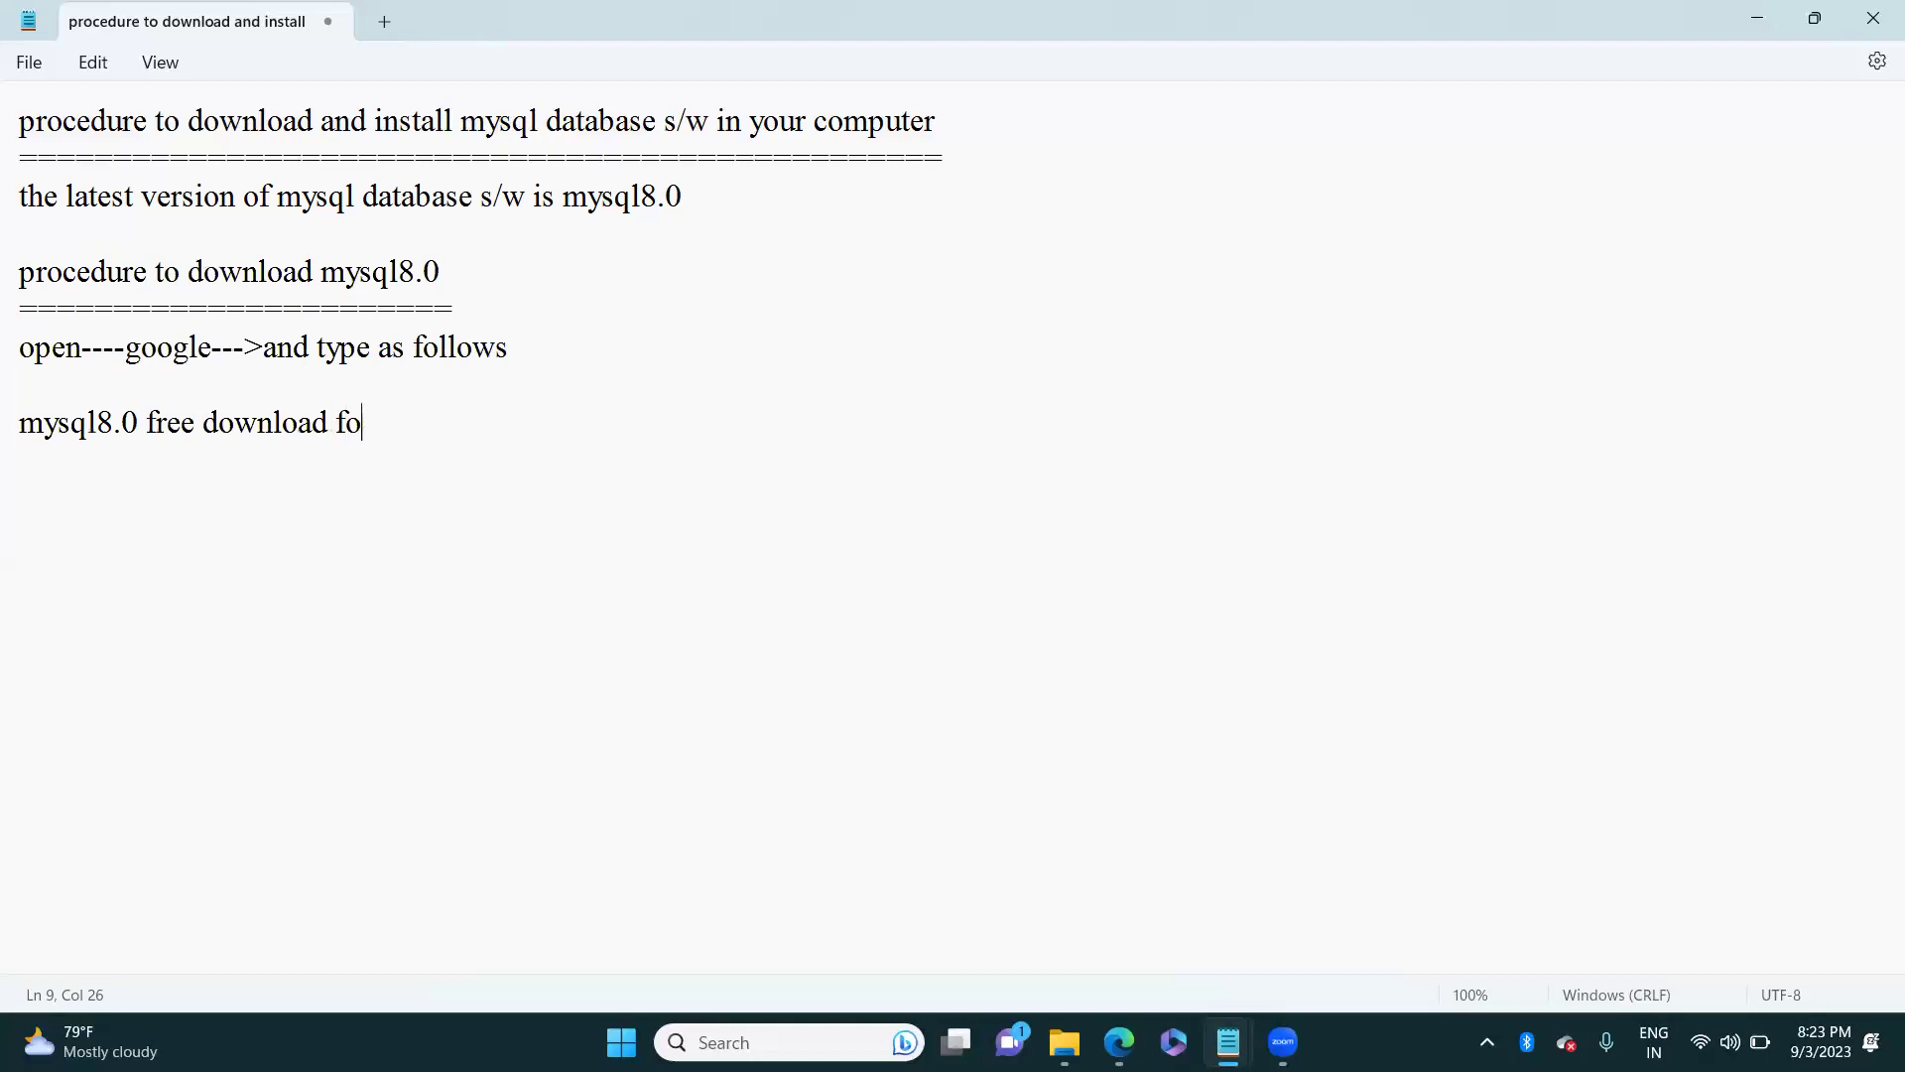
{"action": "type", "text": "r windowsos"}
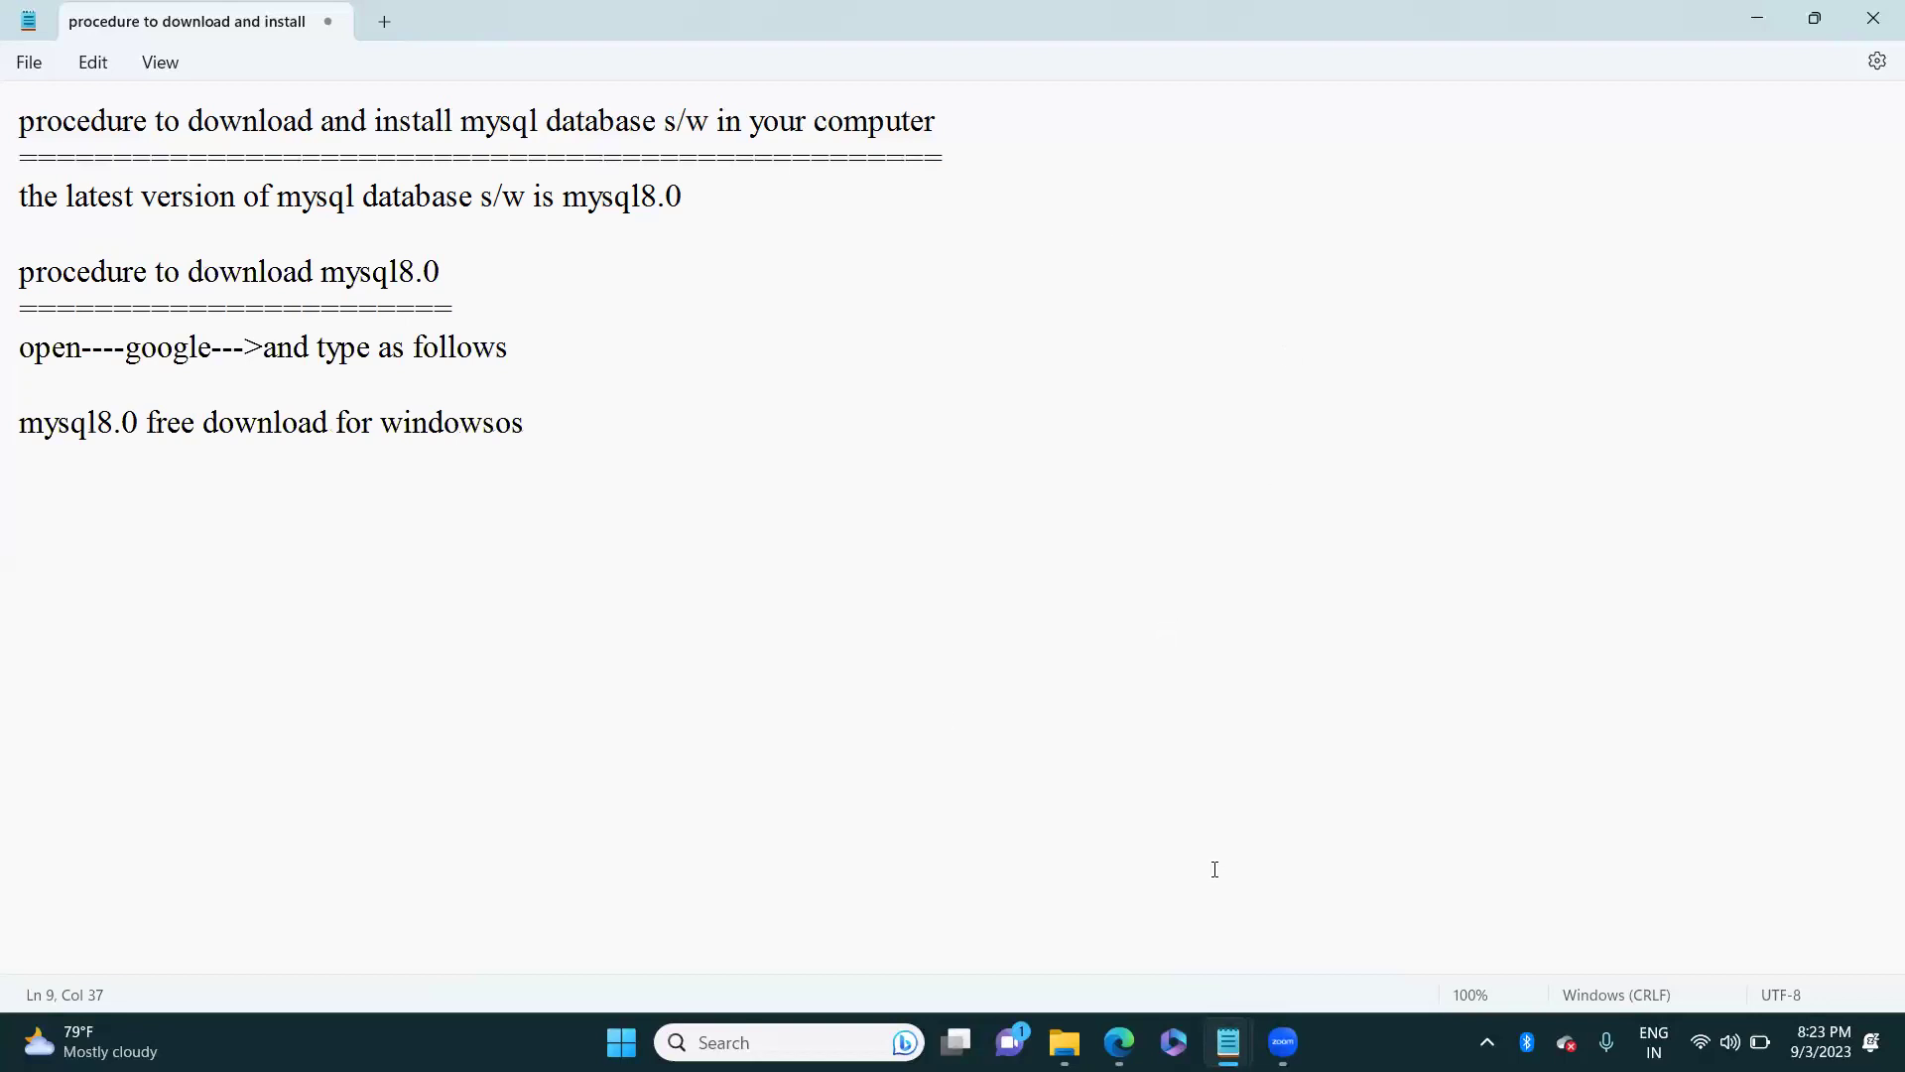
Step: In Edge, open a new tab at google.co.in
{"action": "mouse_move", "coordinate": [1125, 1040]}
{"action": "left_click", "coordinate": [1033, 927]}
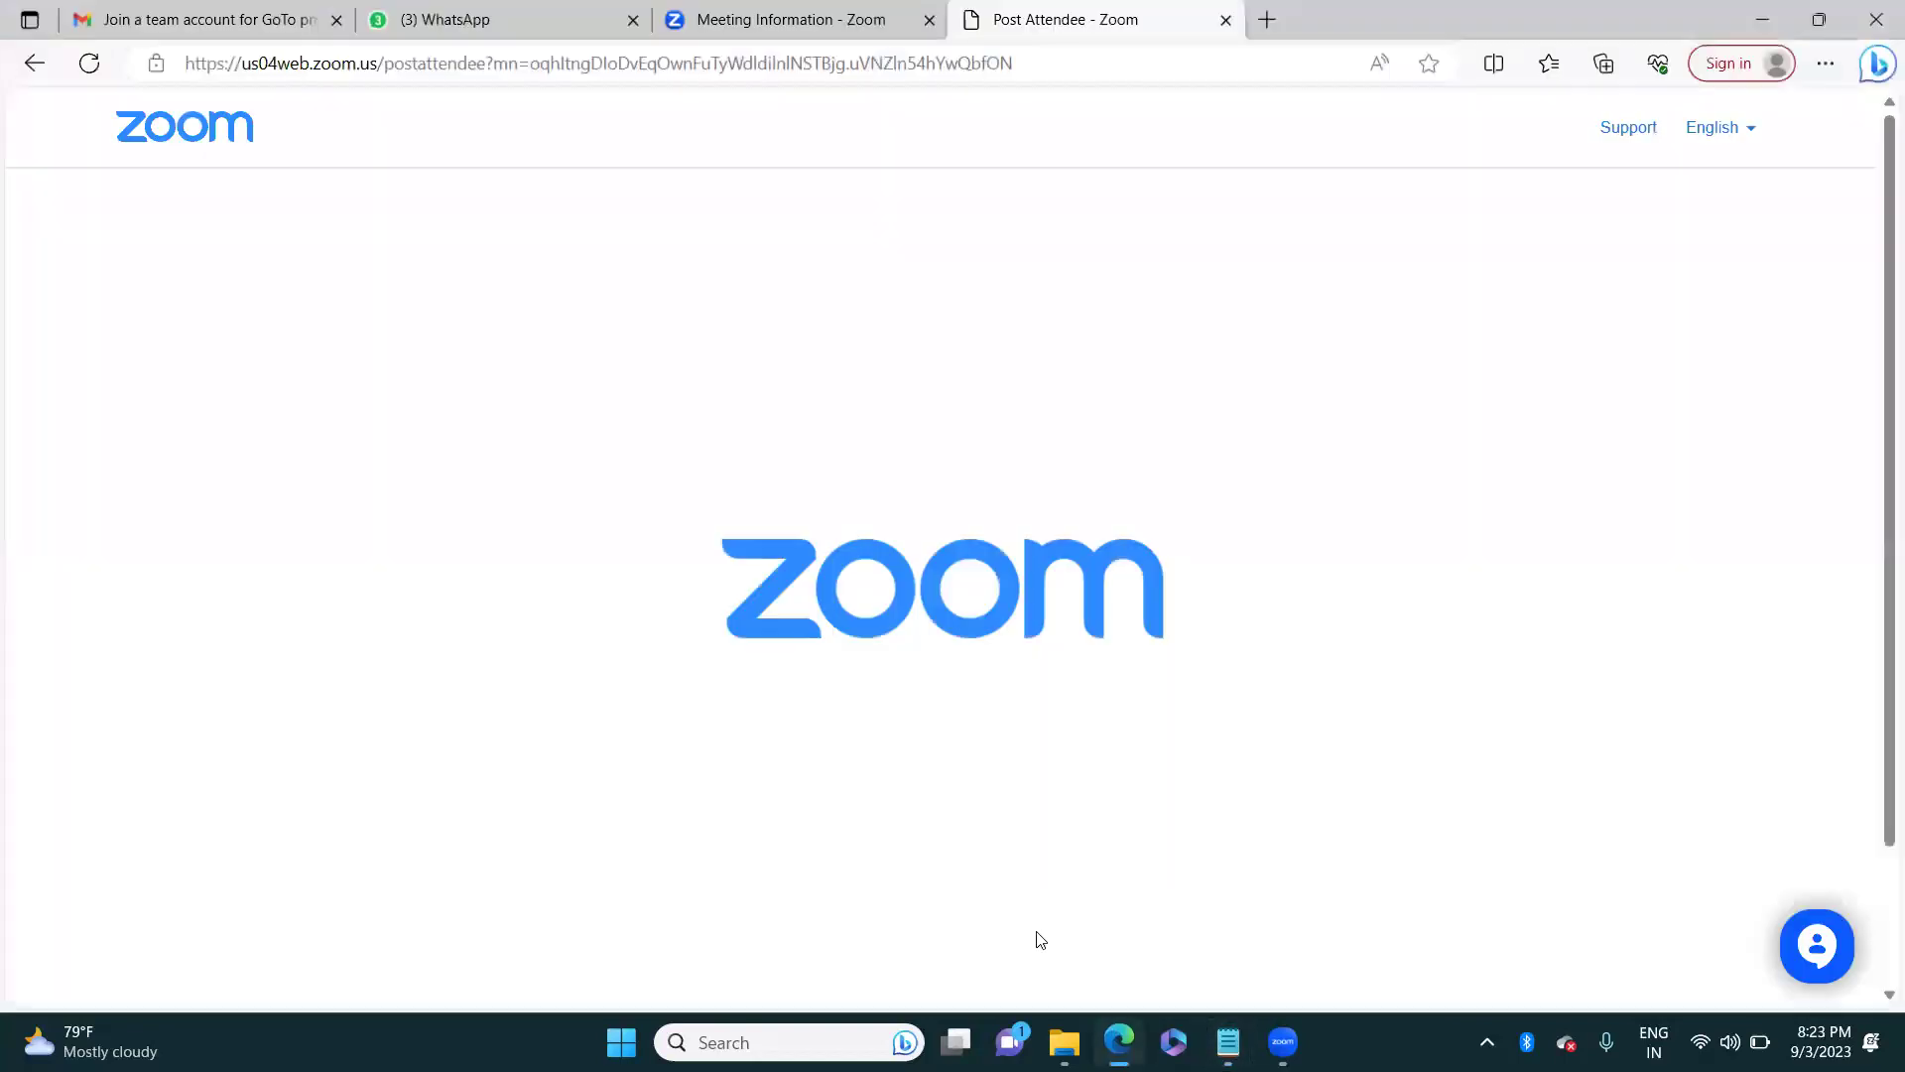
{"action": "left_click", "coordinate": [1267, 30]}
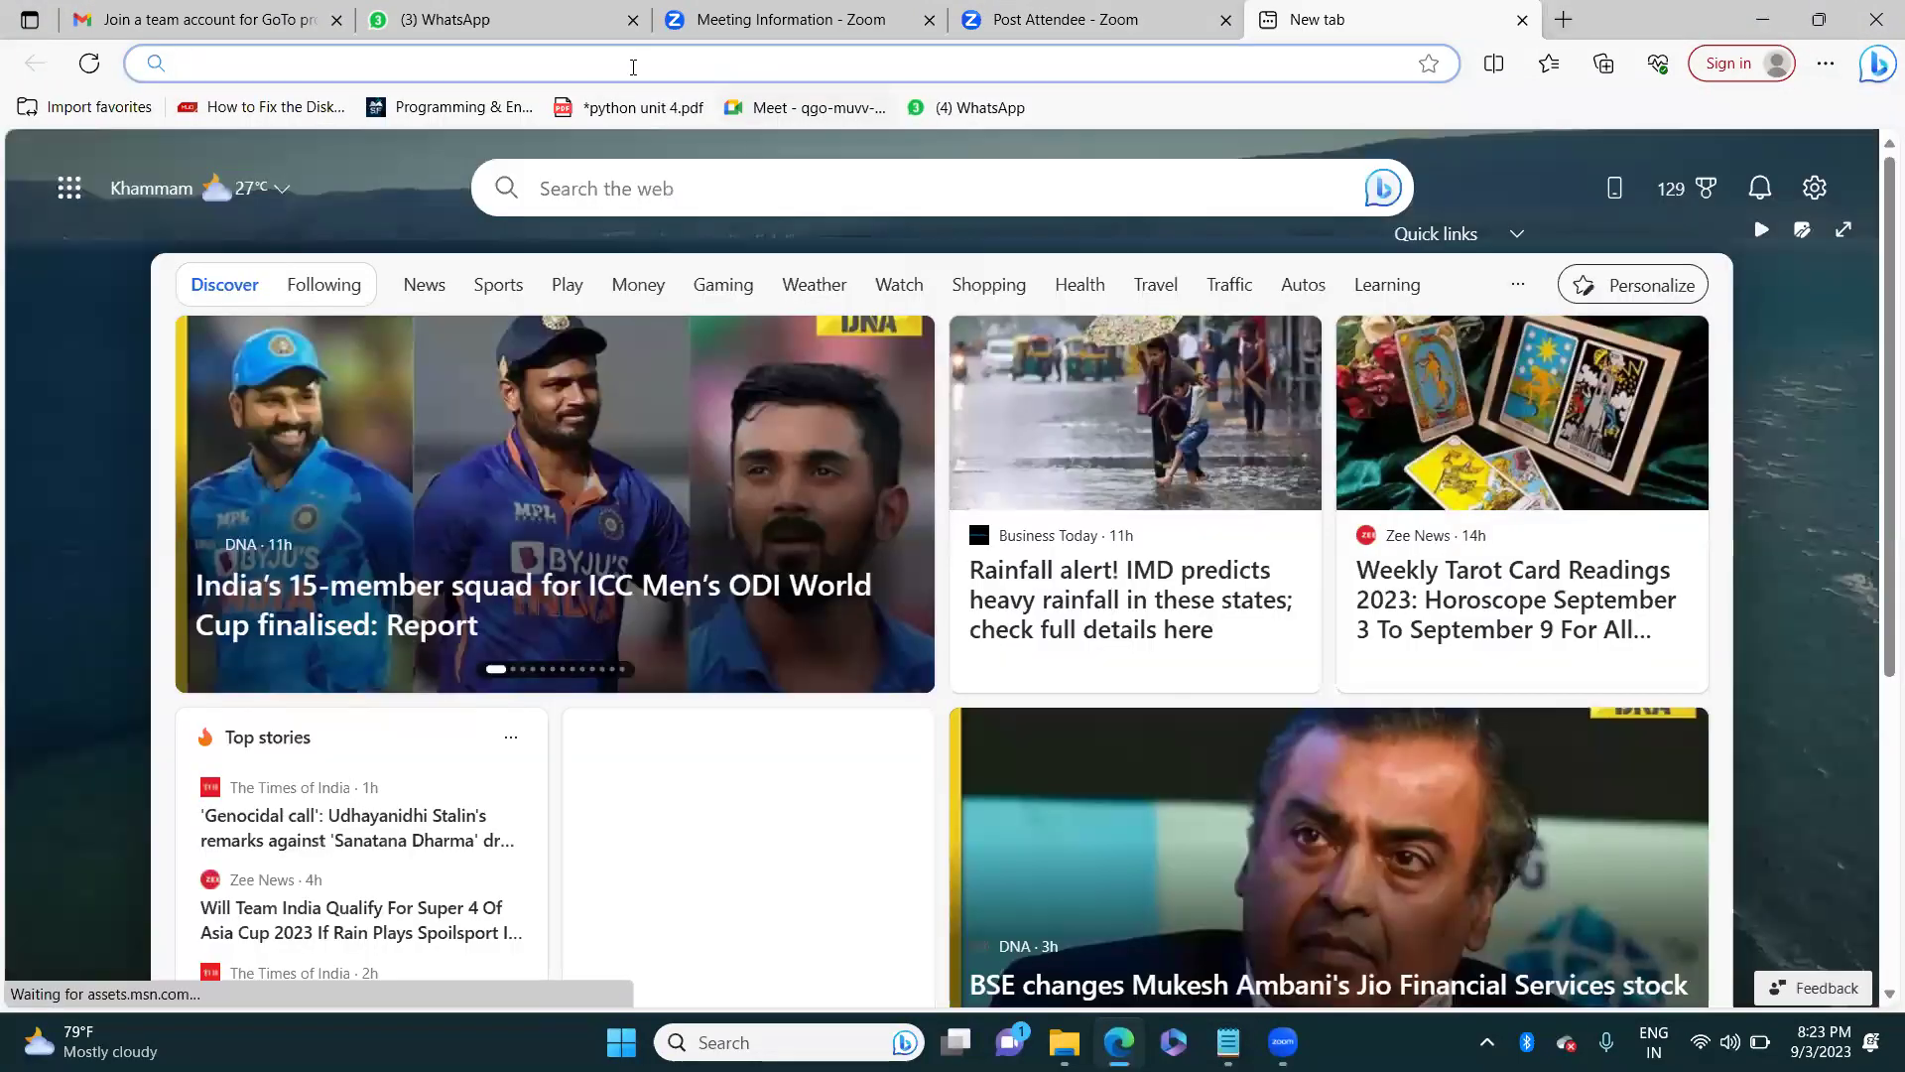
{"action": "left_click", "coordinate": [634, 66]}
{"action": "type", "text": "g"}
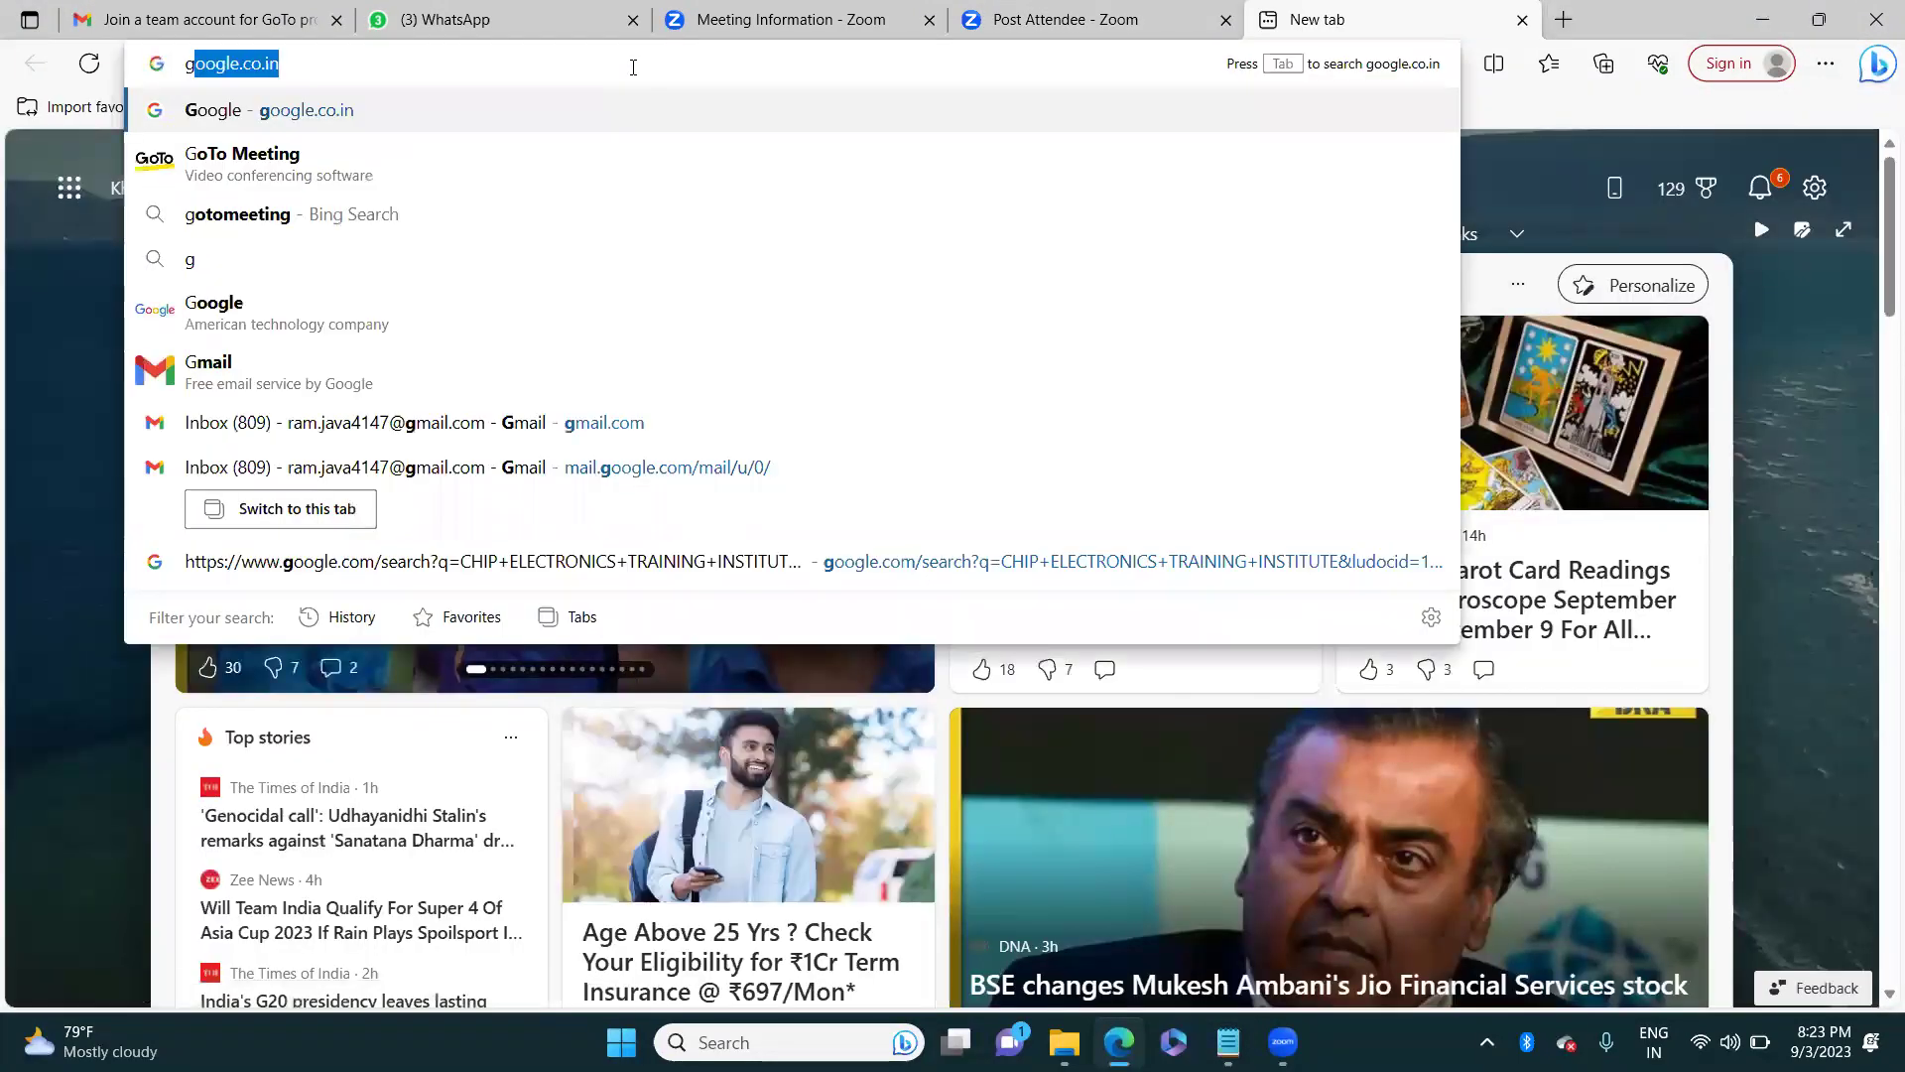
{"action": "key", "text": "Return"}
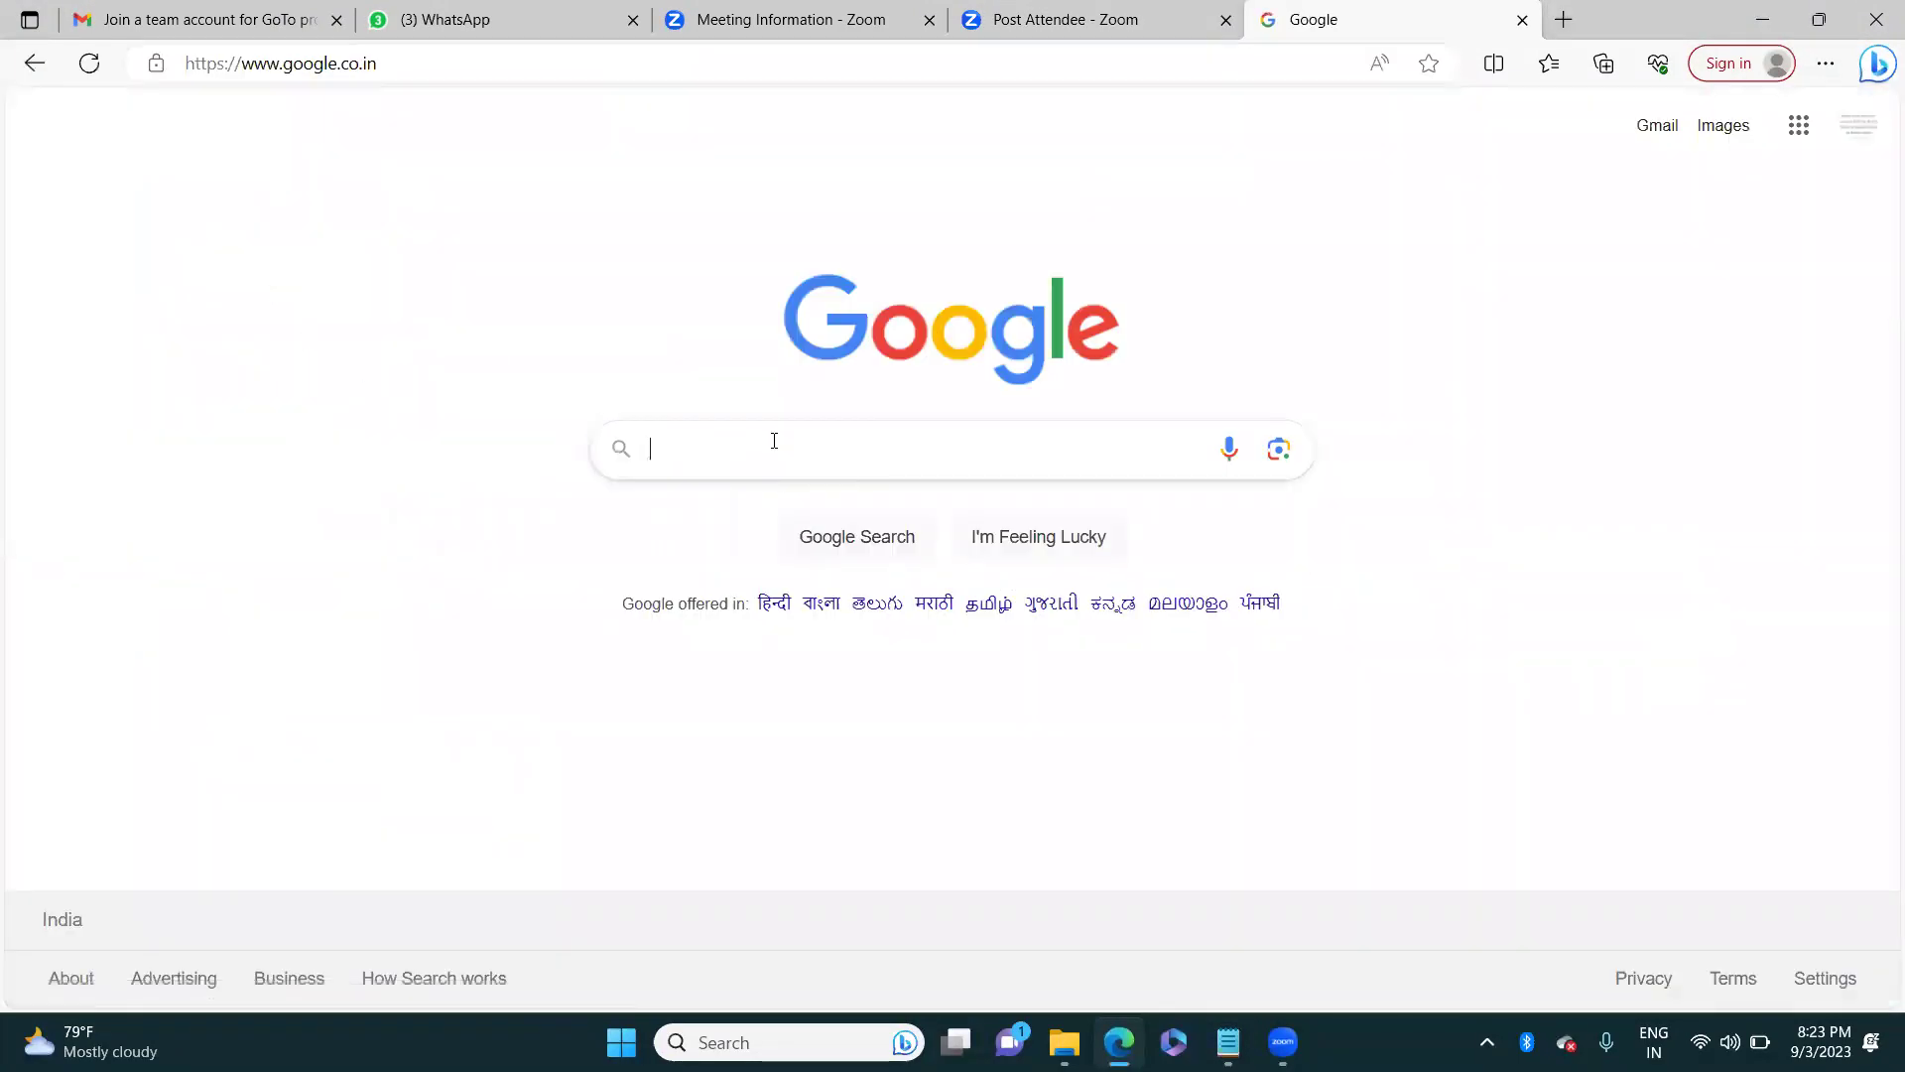
Step: Search Google for the suggested 'mysql8.0 free download for windows'
{"action": "left_click", "coordinate": [774, 440]}
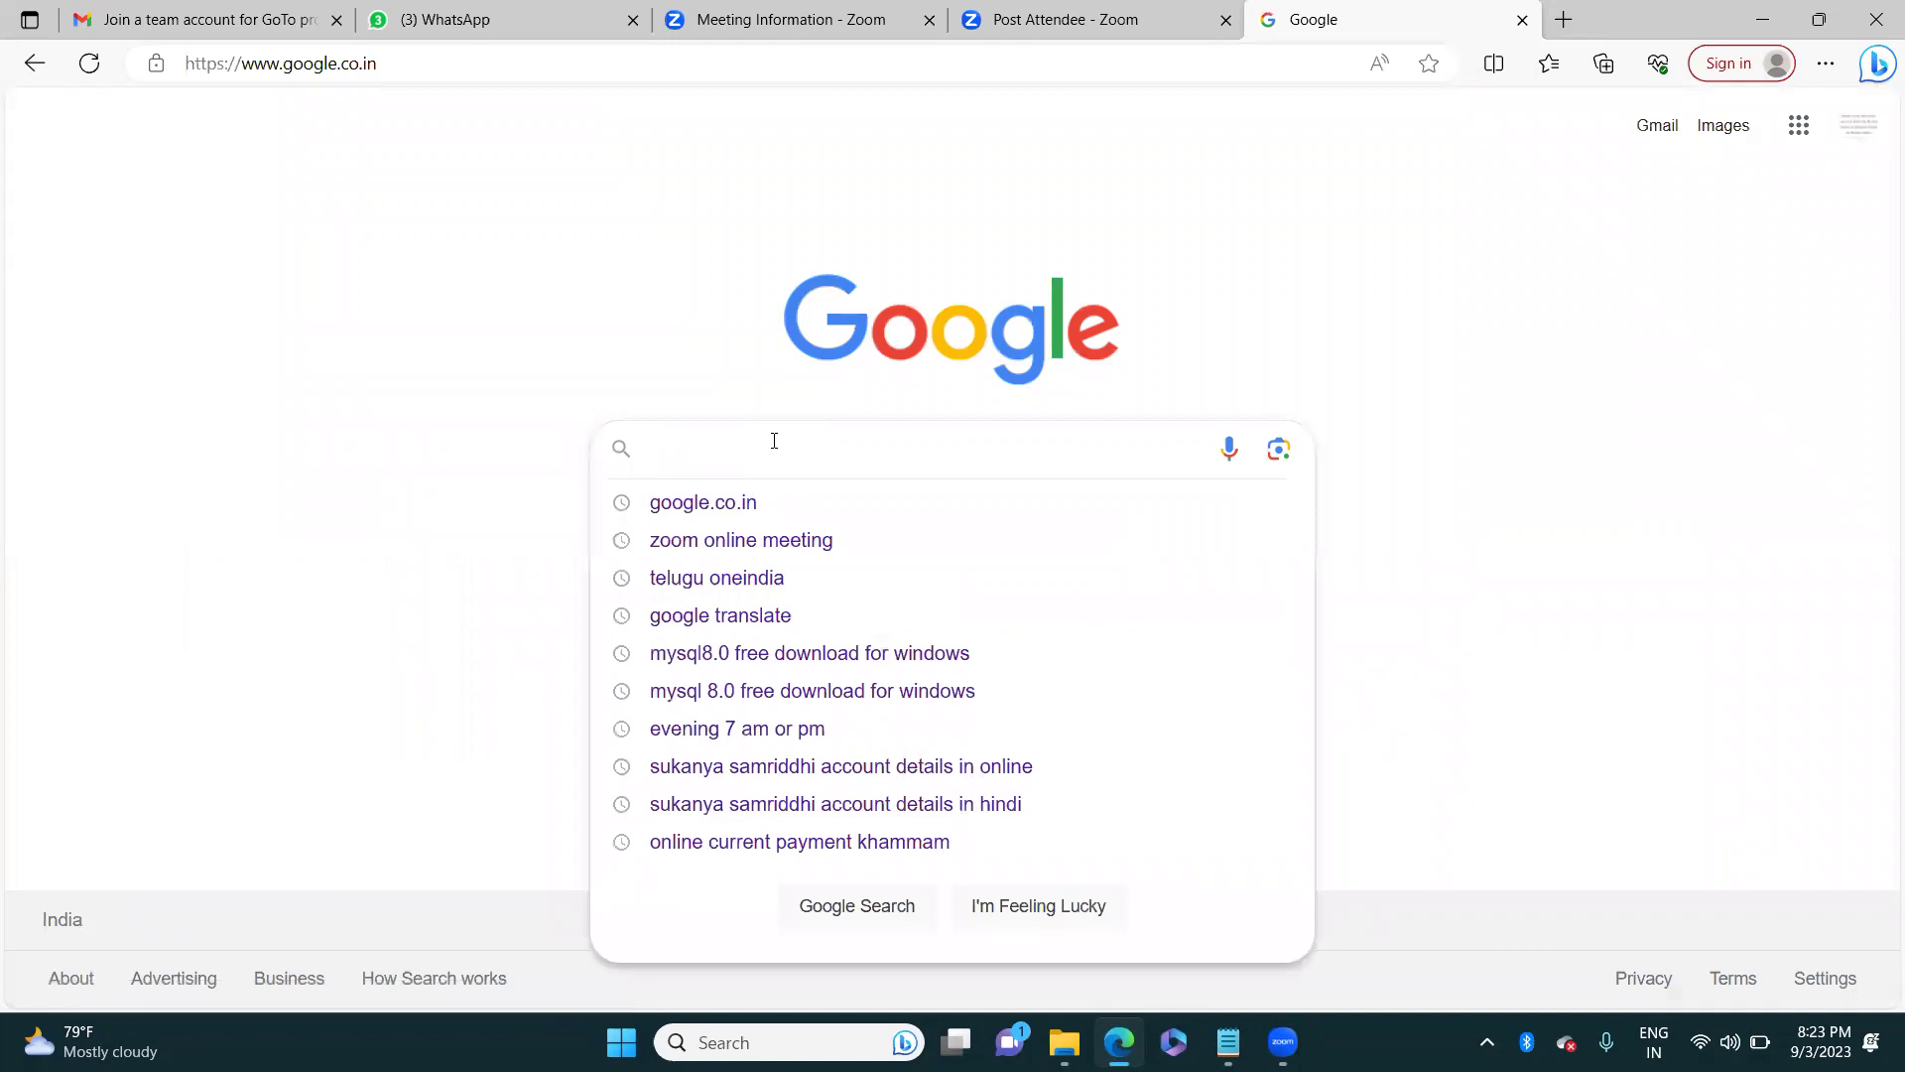
{"action": "type", "text": "mysq"}
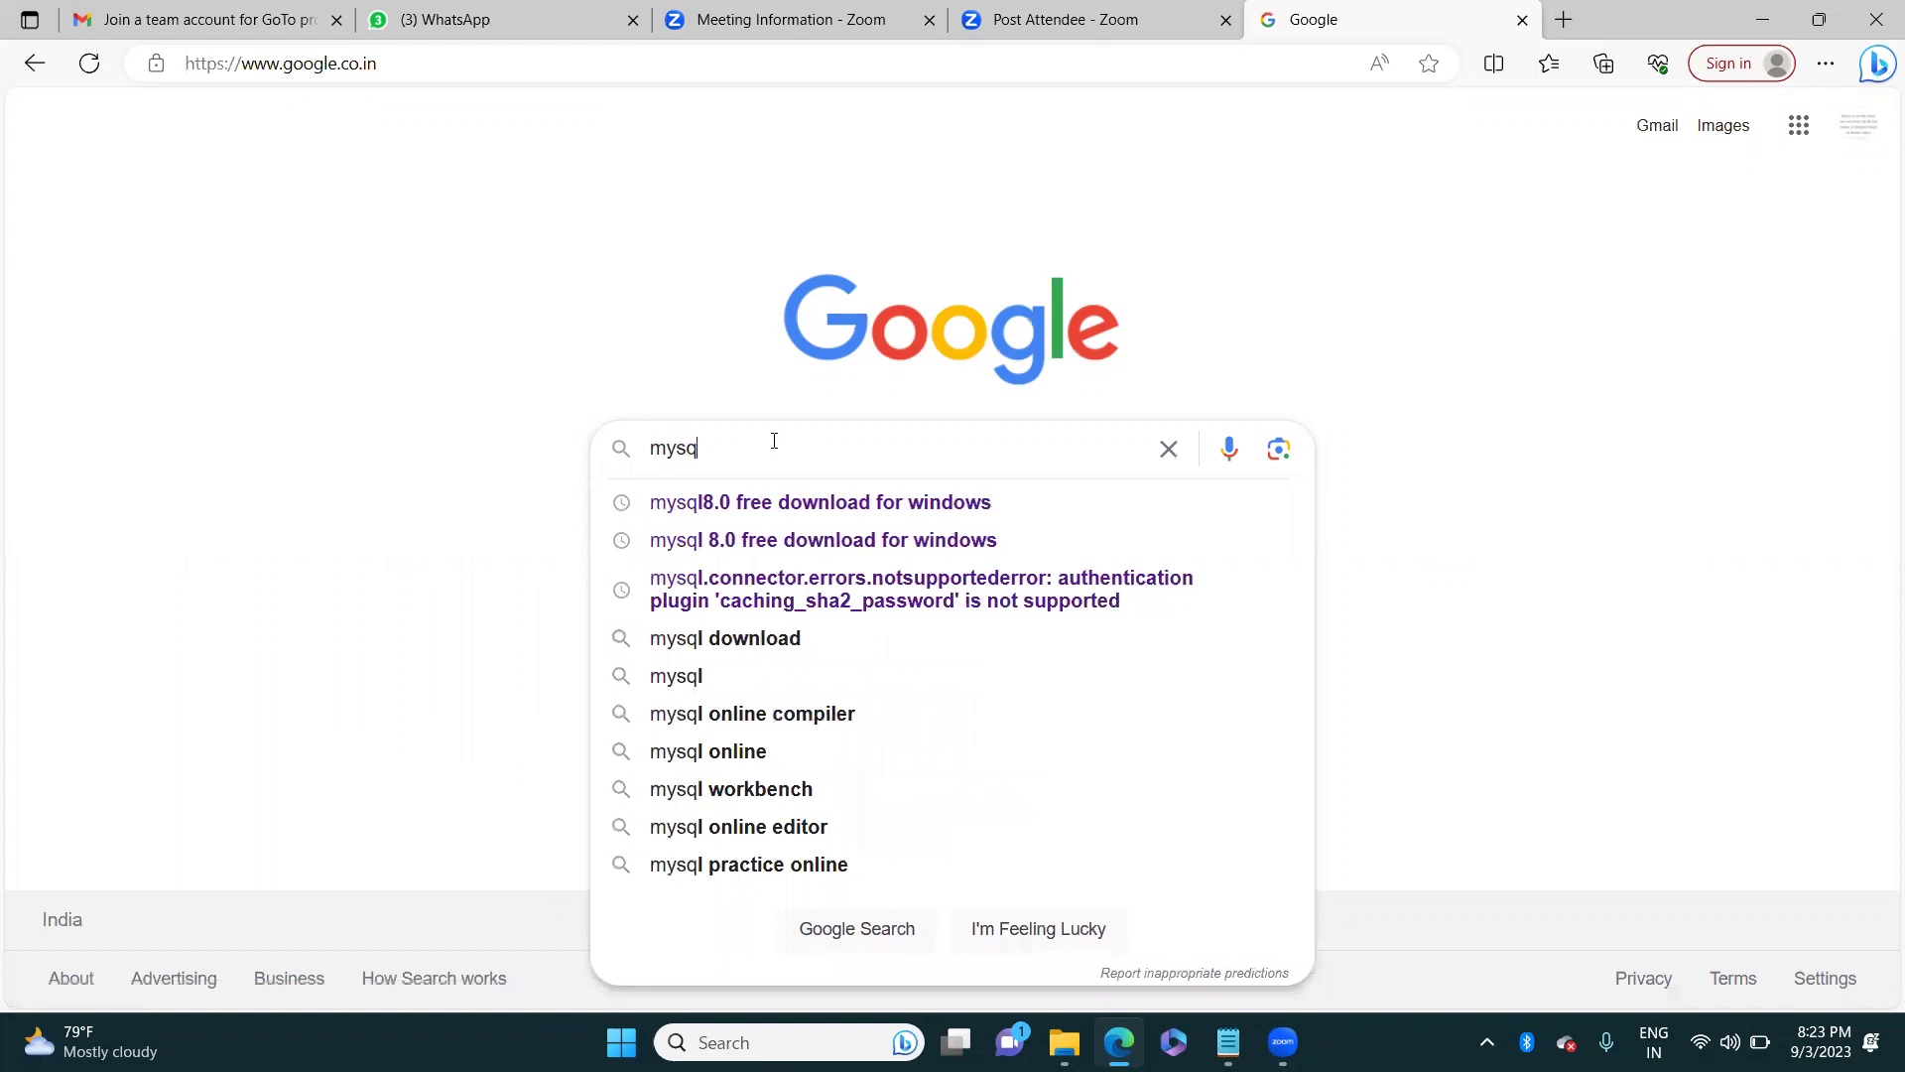
{"action": "key", "text": "Down"}
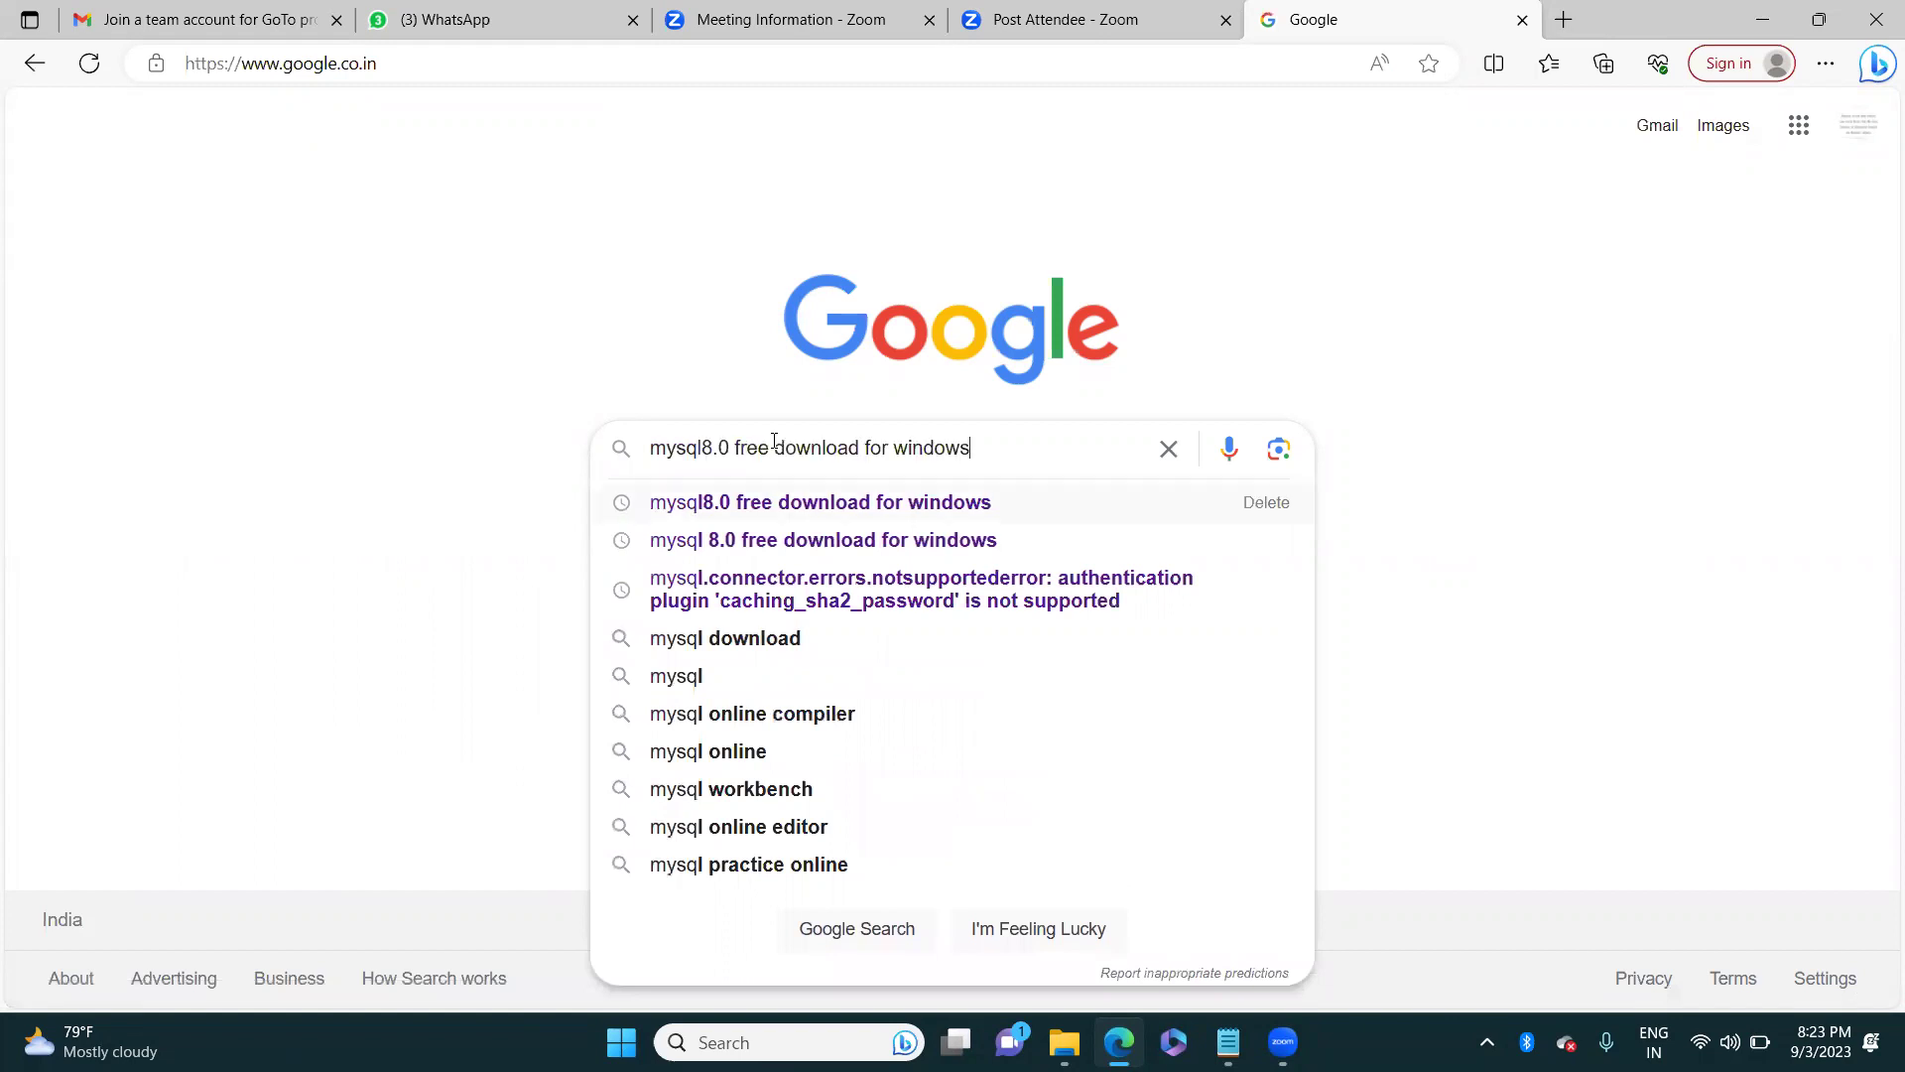
{"action": "key", "text": "Return"}
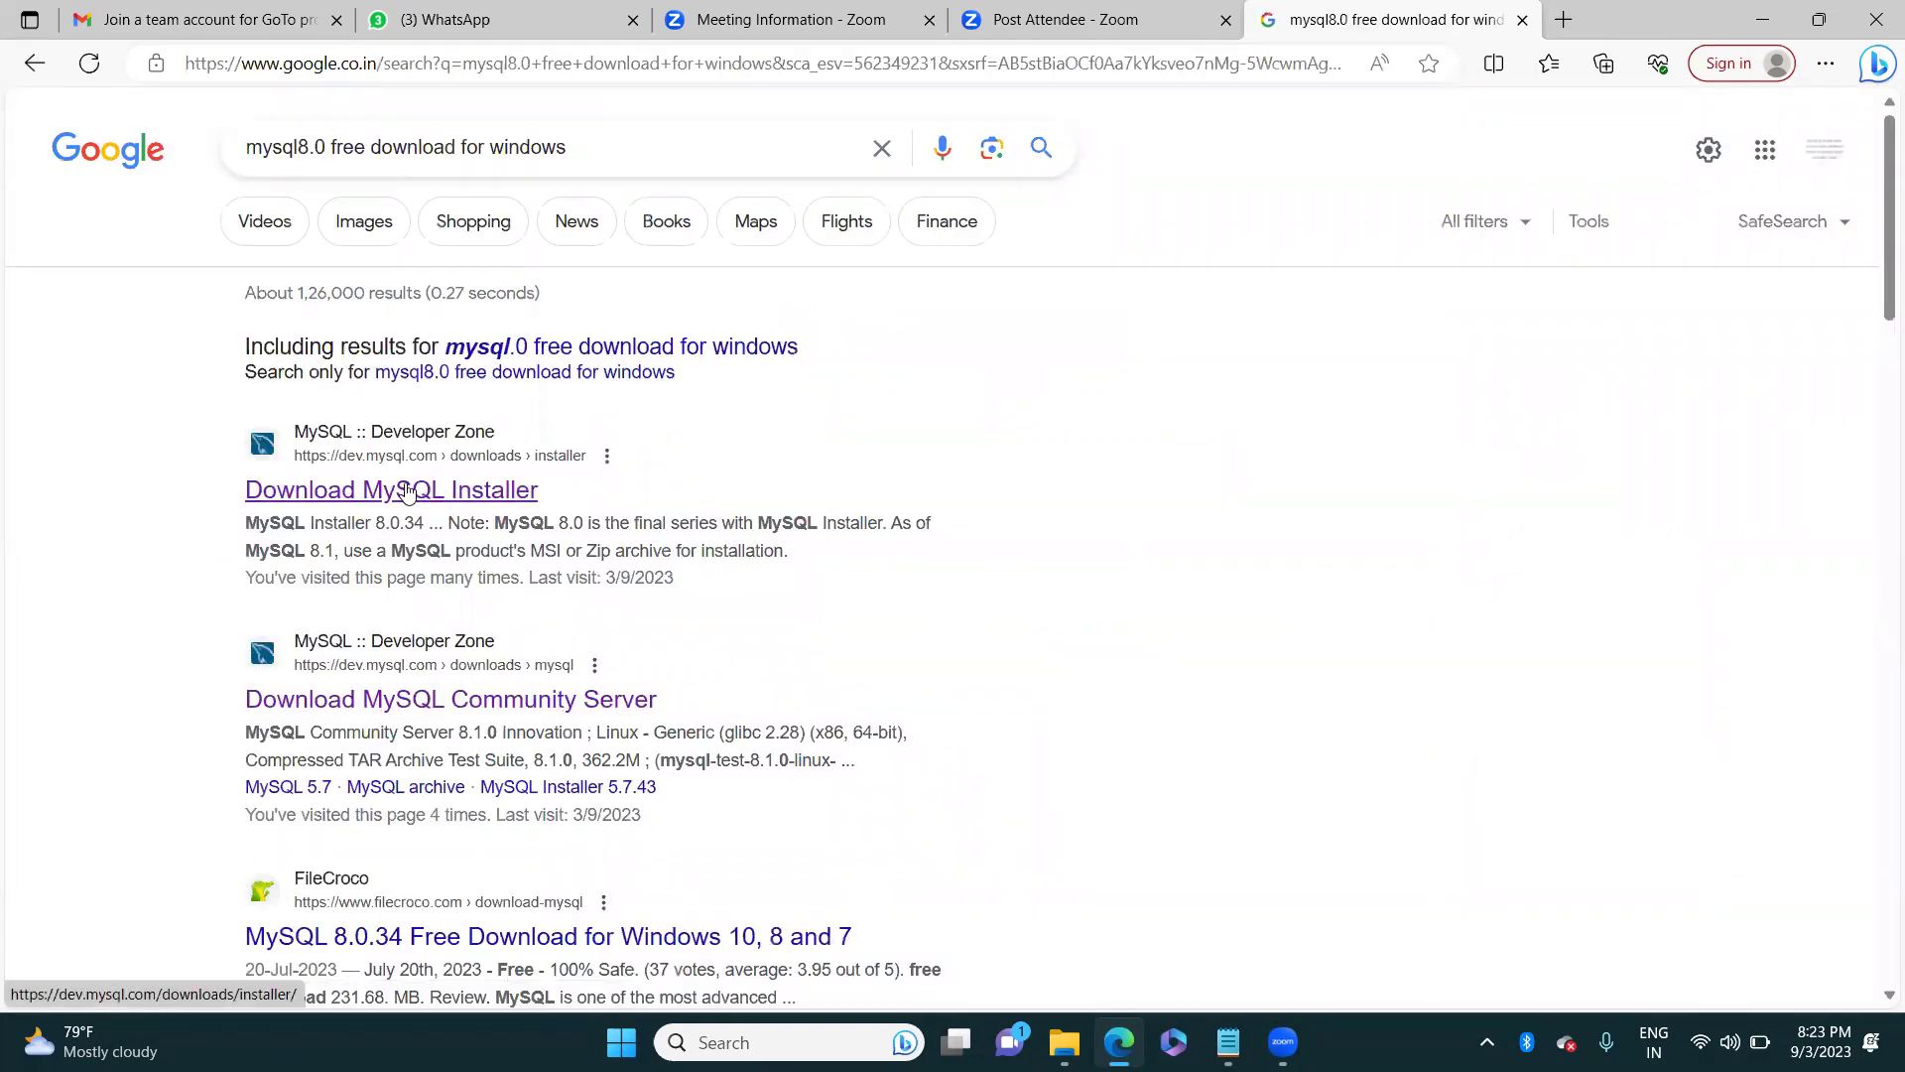
{"action": "left_click_drag", "start_coordinate": [615, 156], "coordinate": [196, 117]}
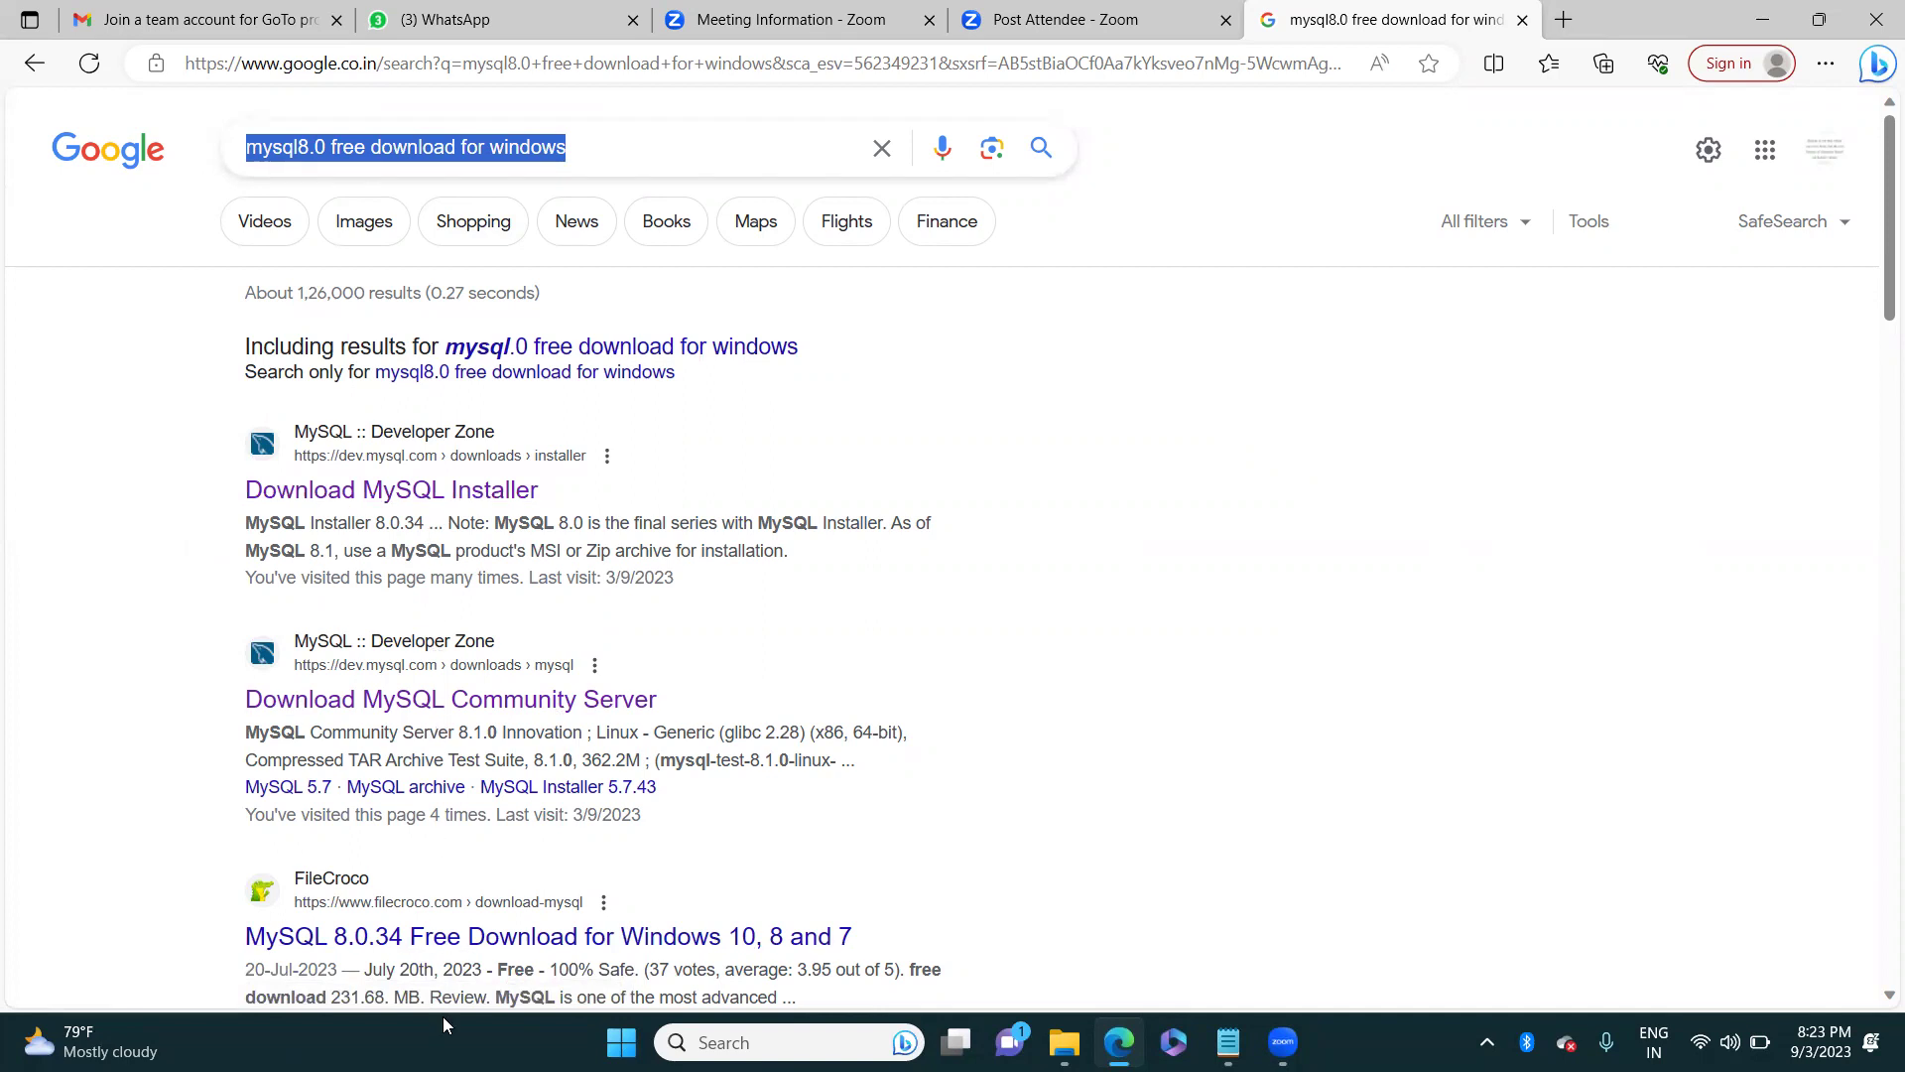
{"action": "left_click", "coordinate": [395, 502]}
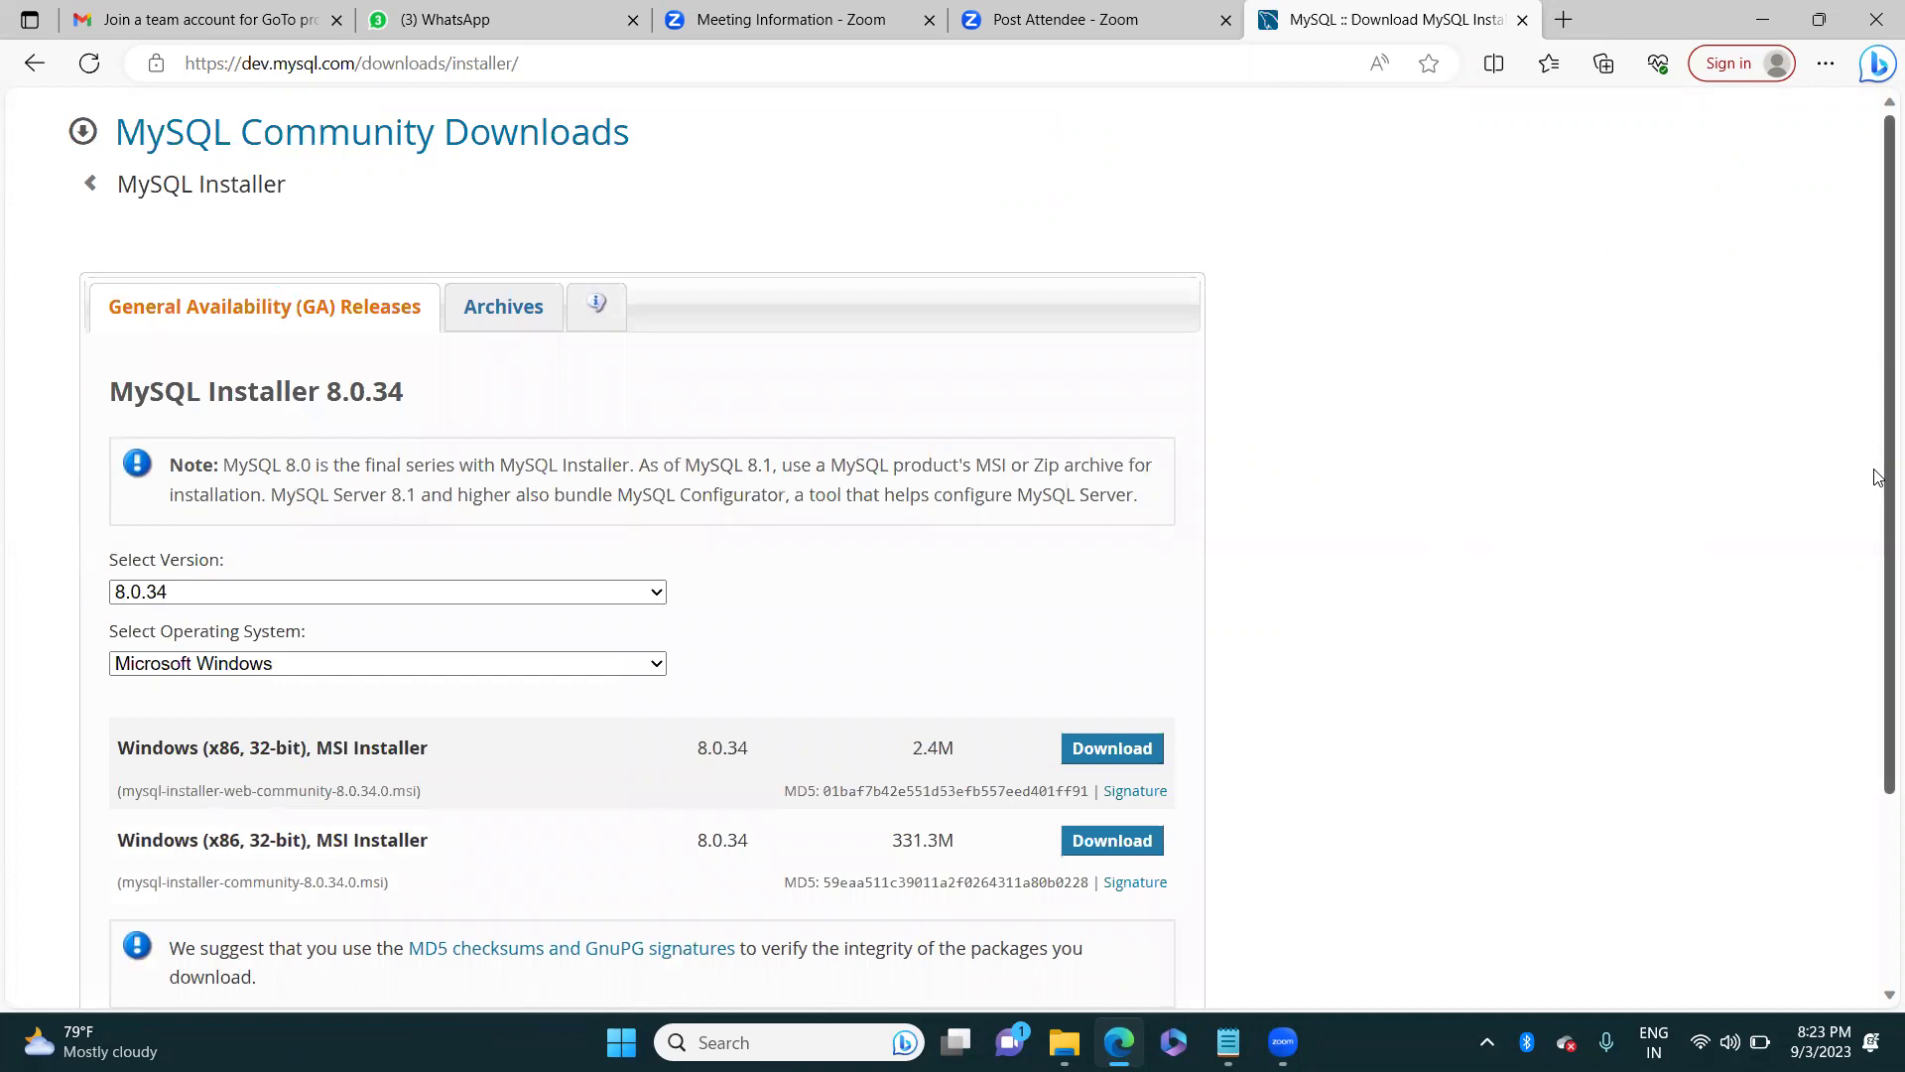
{"action": "scroll", "coordinate": [1879, 477], "scroll_direction": "down", "scroll_amount": 3}
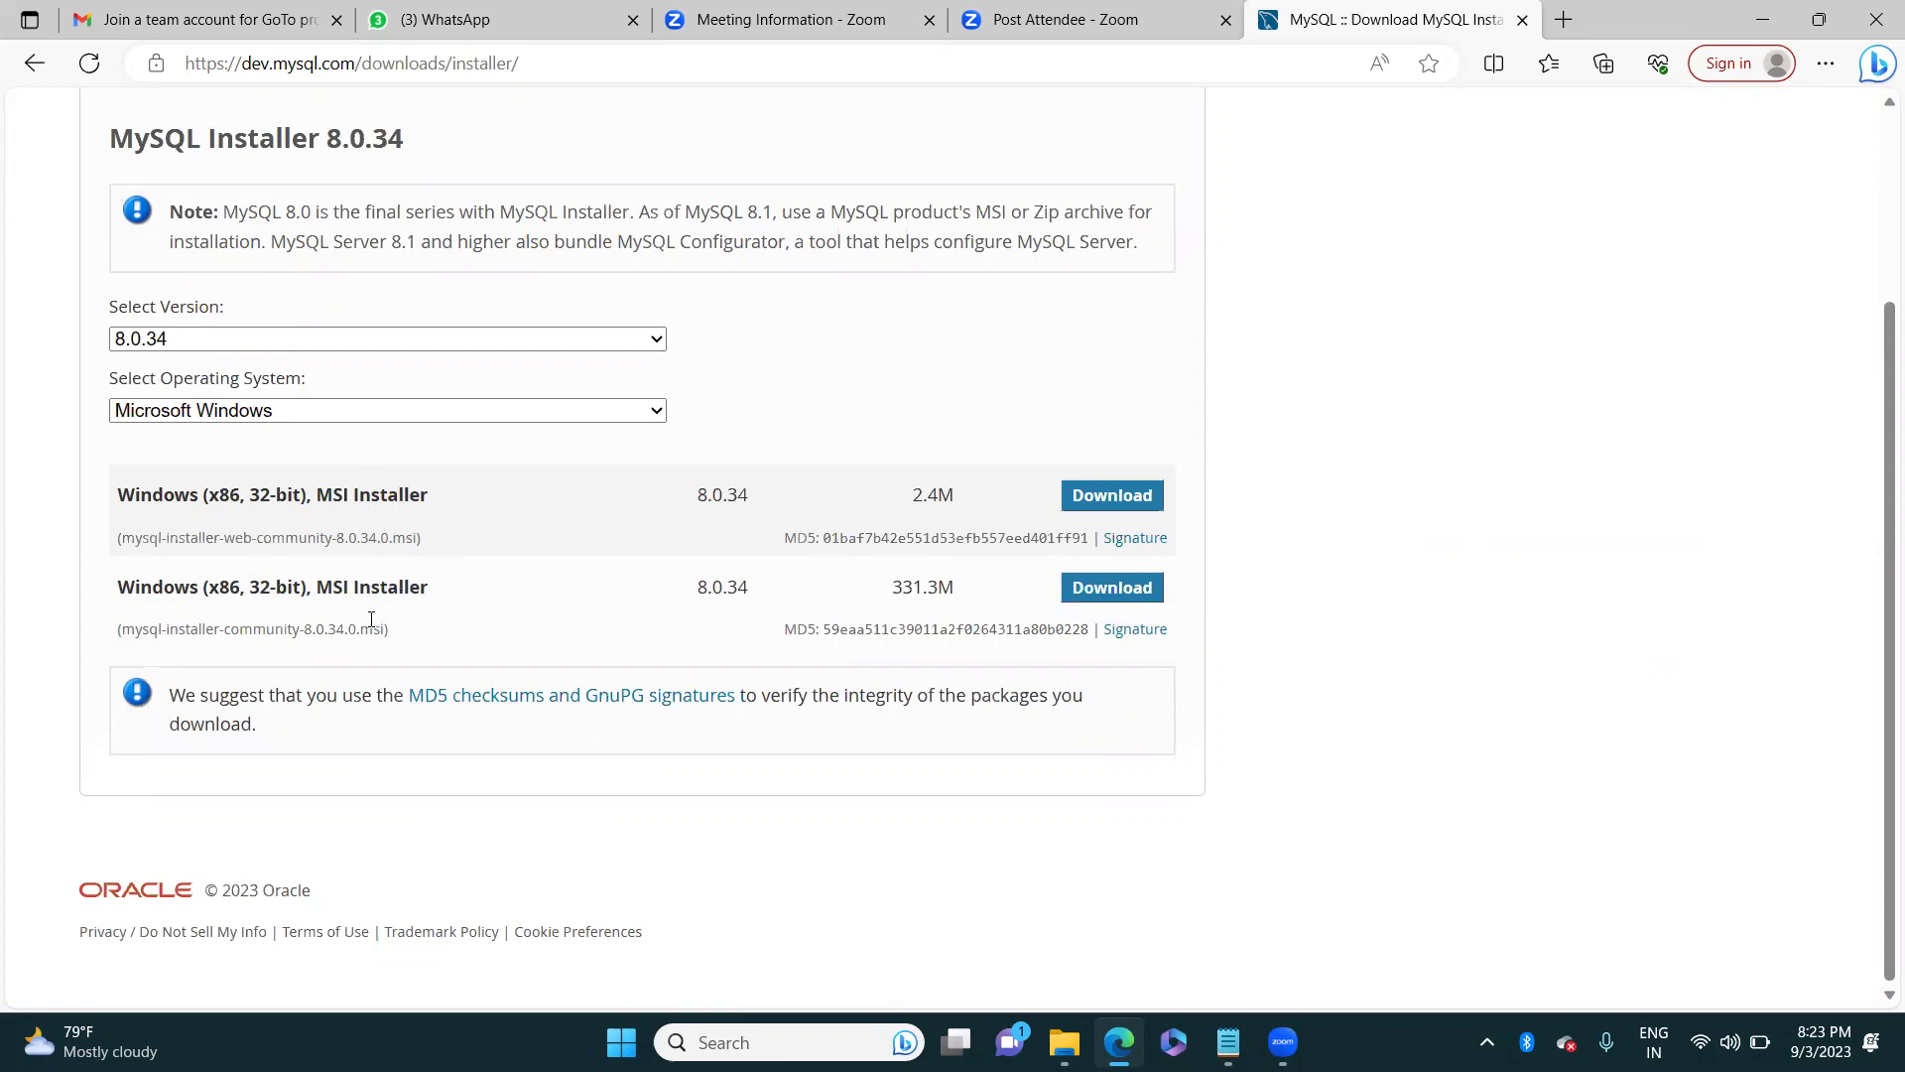
{"action": "left_click_drag", "start_coordinate": [122, 537], "coordinate": [419, 538]}
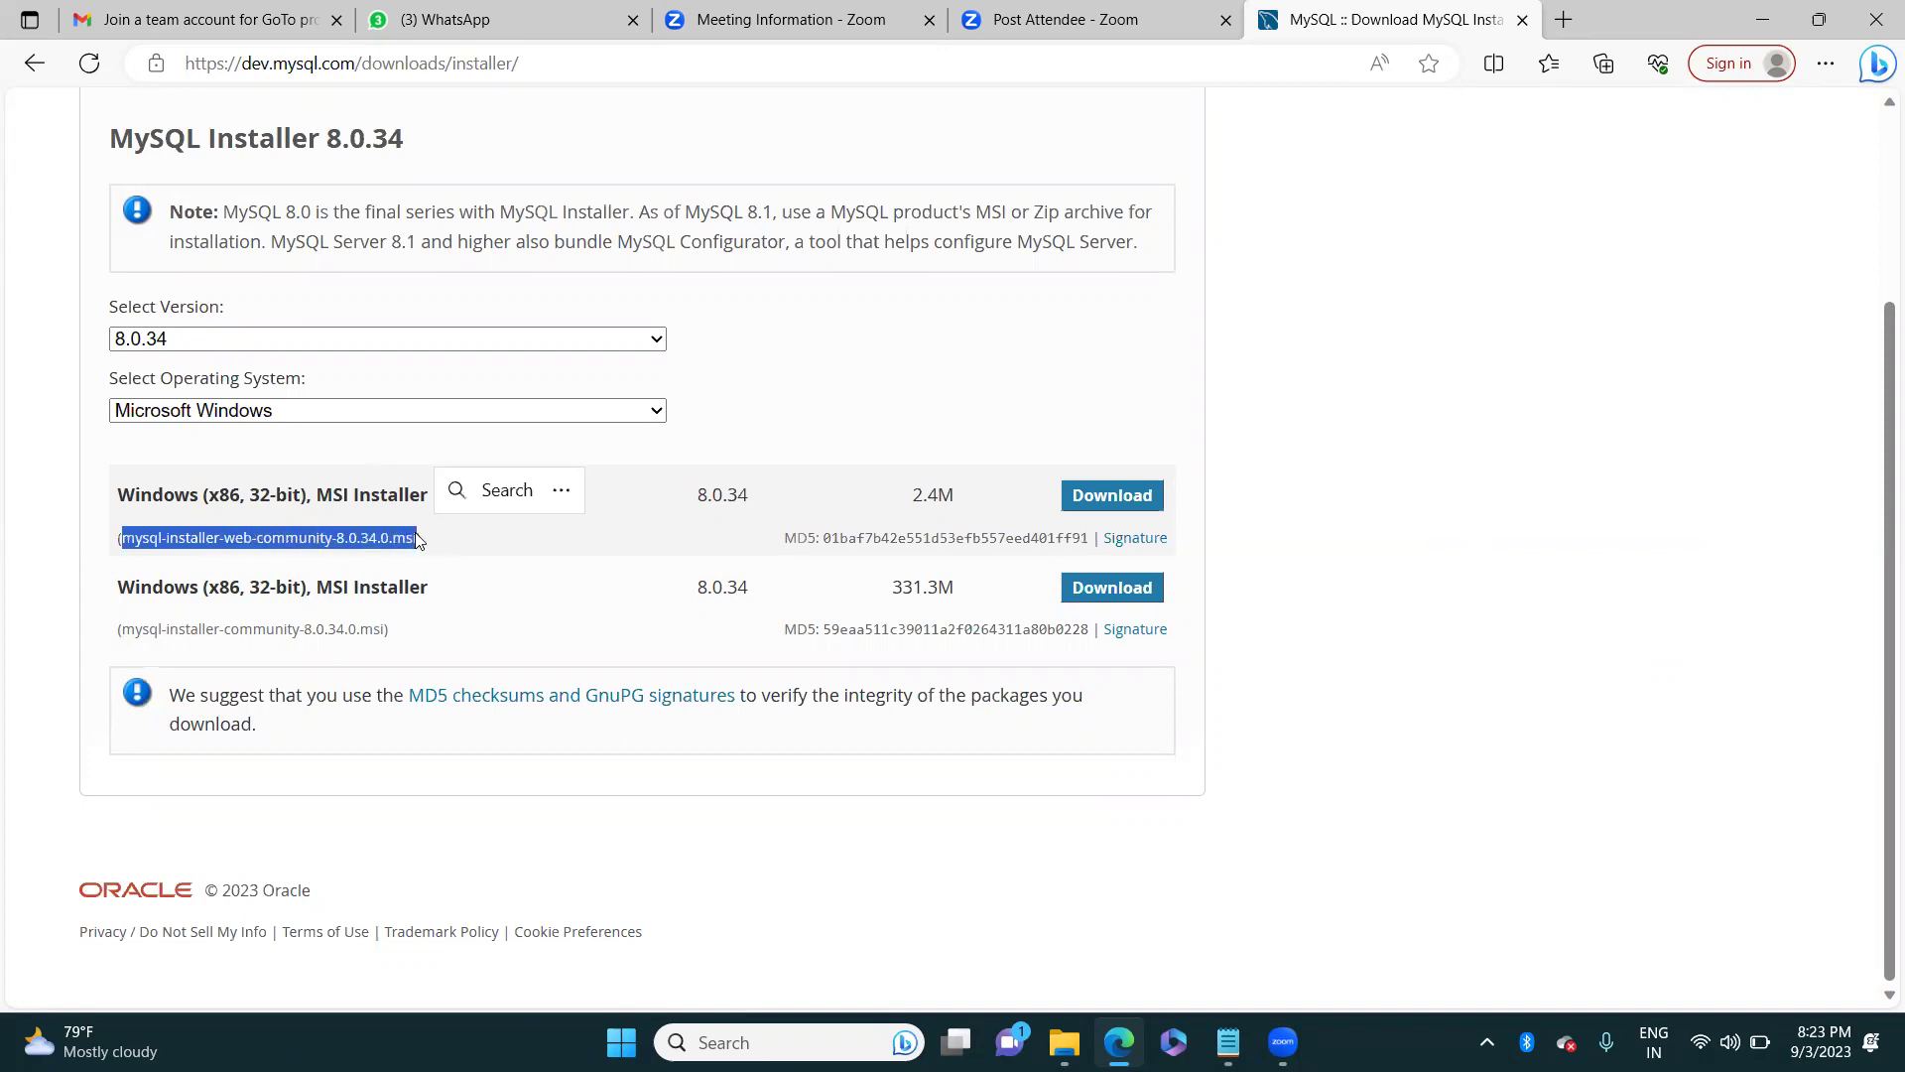
{"action": "left_click_drag", "start_coordinate": [132, 629], "coordinate": [296, 629]}
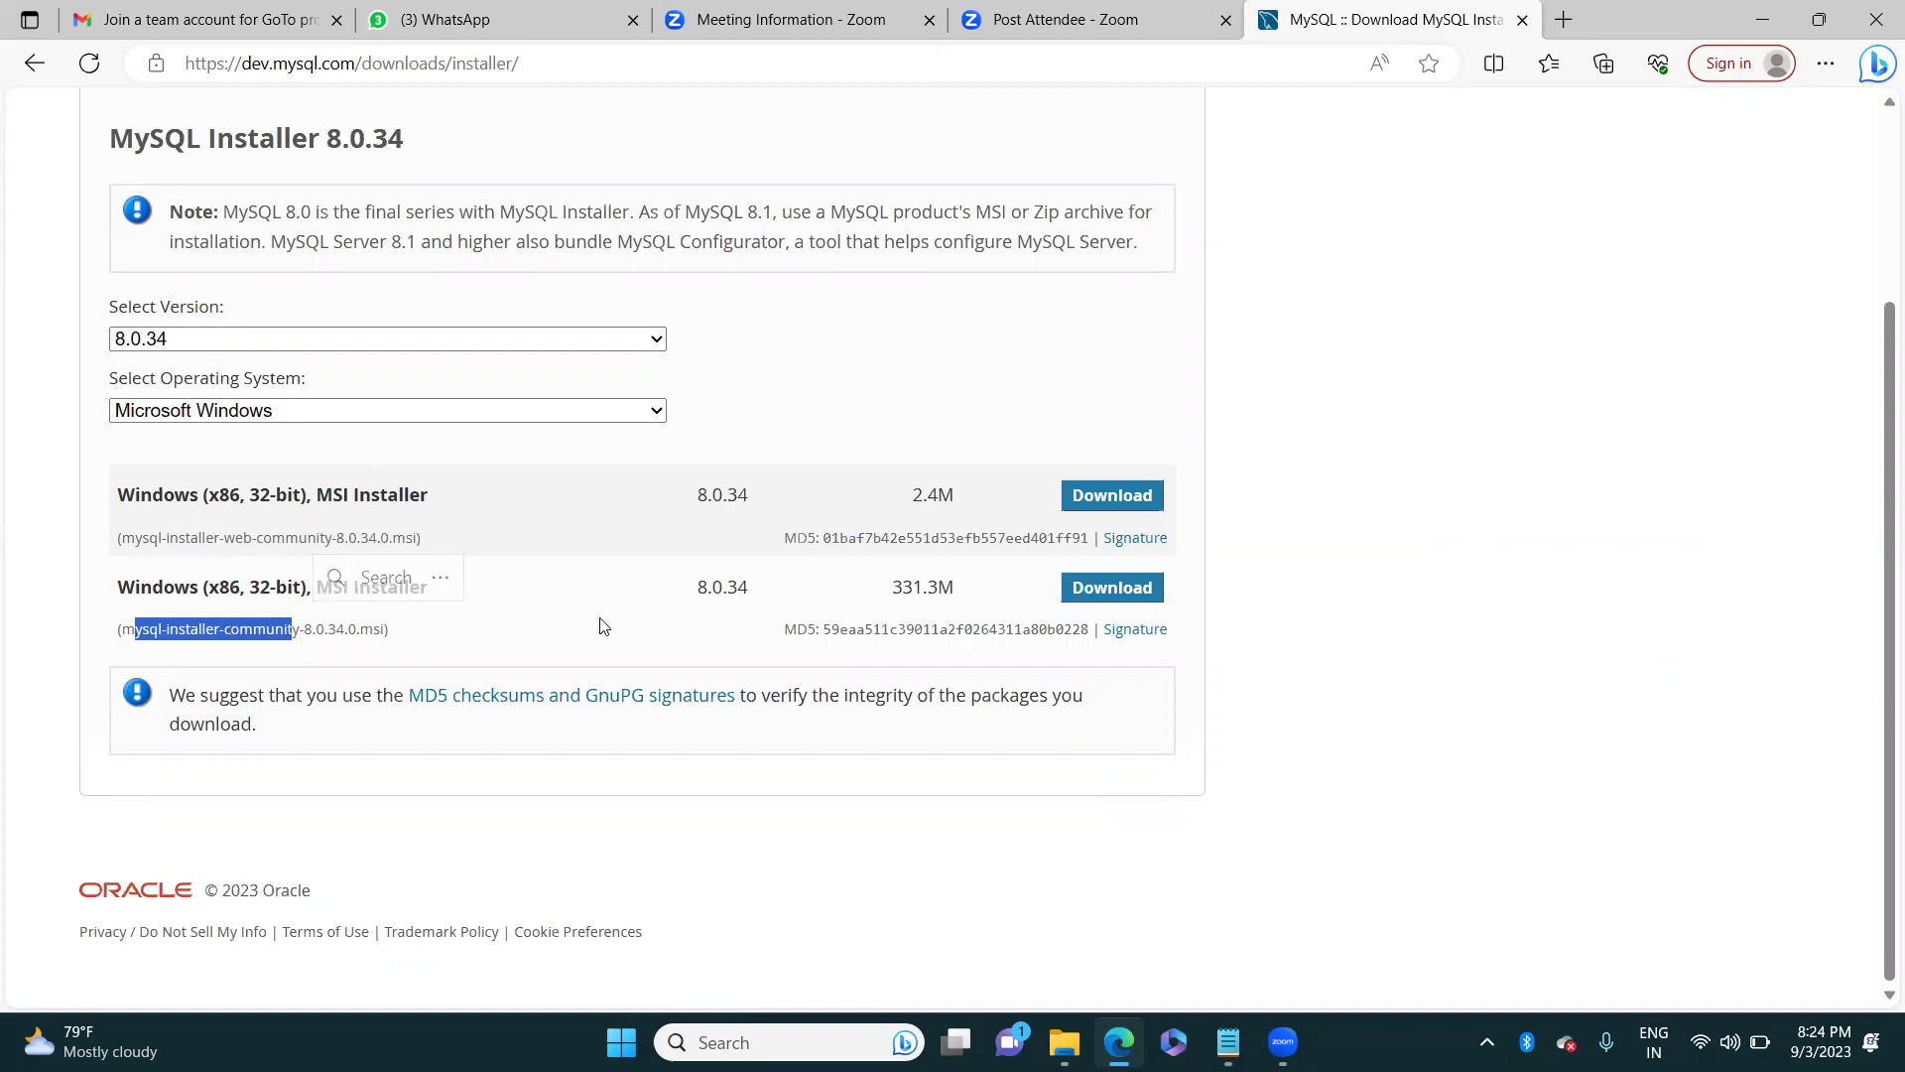
{"action": "left_click", "coordinate": [135, 537]}
{"action": "left_click_drag", "start_coordinate": [121, 537], "coordinate": [326, 552]}
{"action": "left_click_drag", "start_coordinate": [119, 630], "coordinate": [295, 638]}
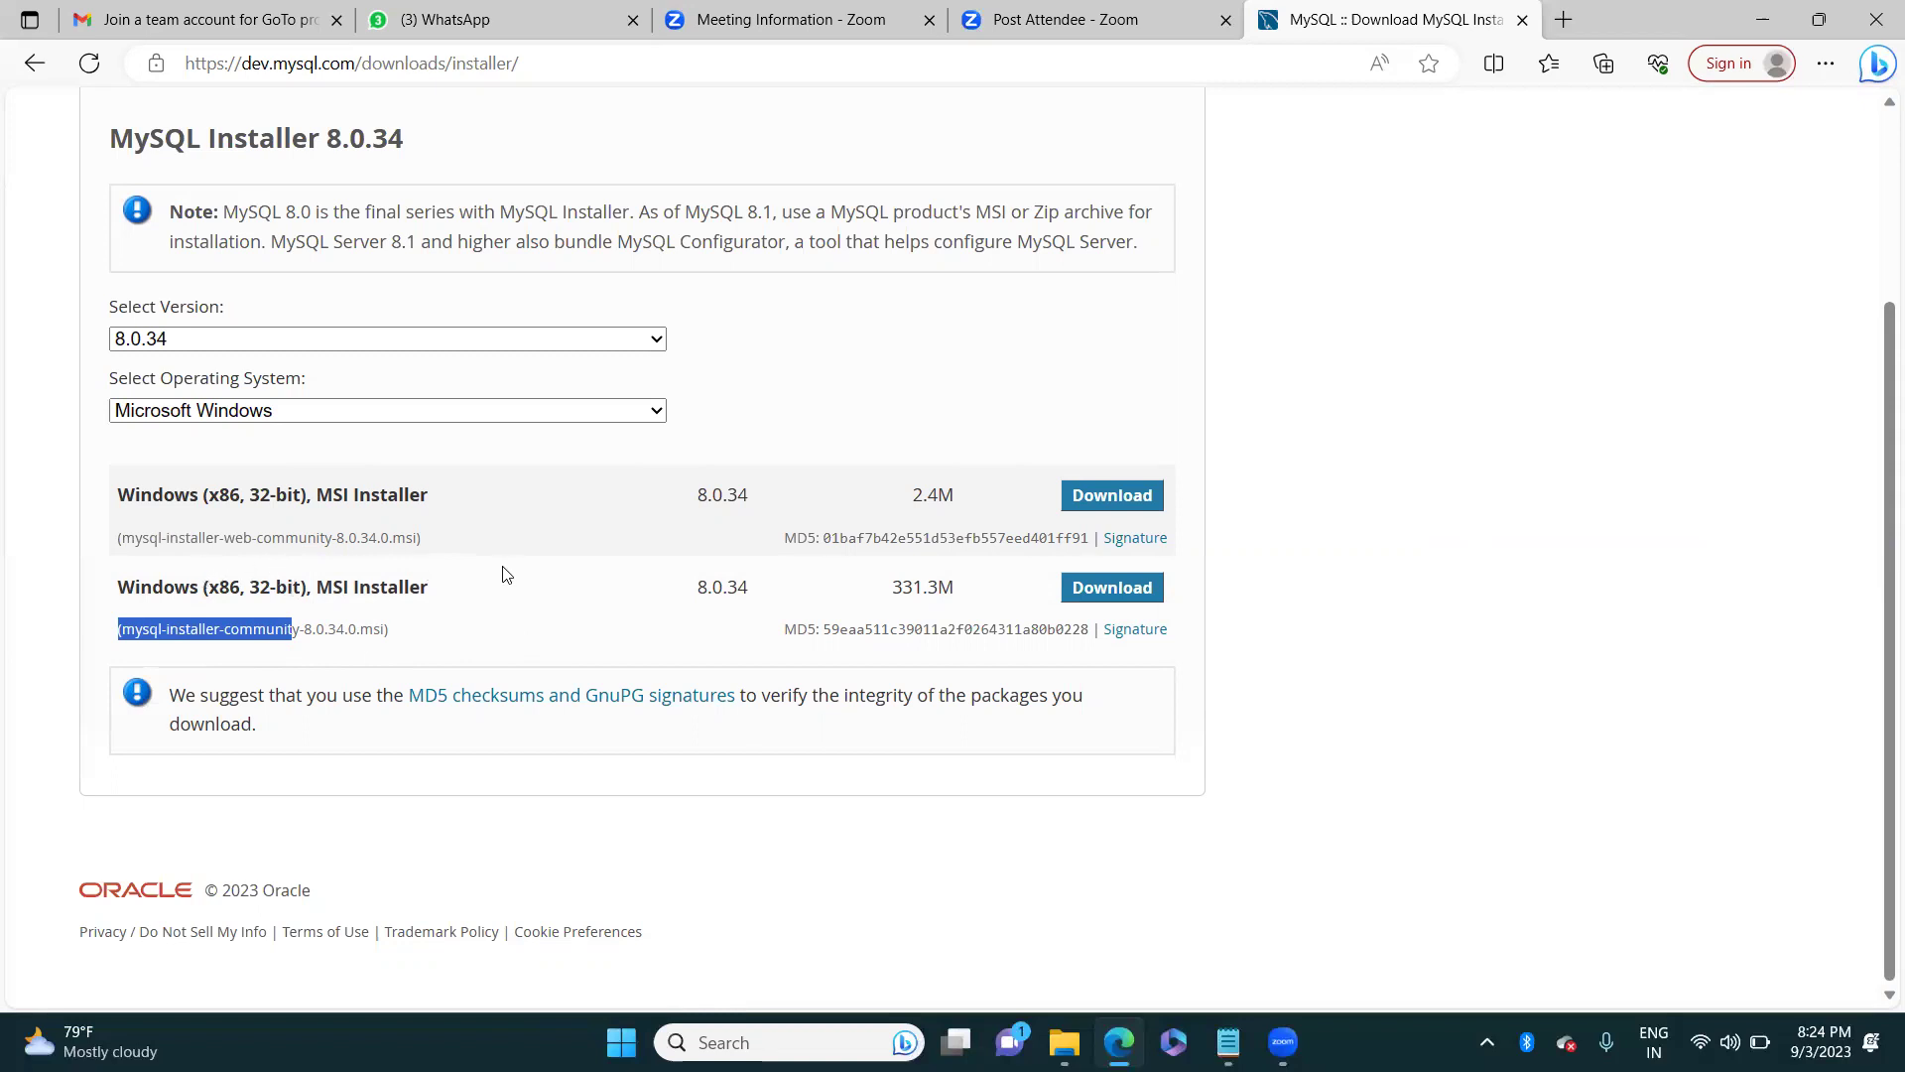
{"action": "left_click", "coordinate": [127, 539]}
{"action": "left_click_drag", "start_coordinate": [121, 539], "coordinate": [335, 558]}
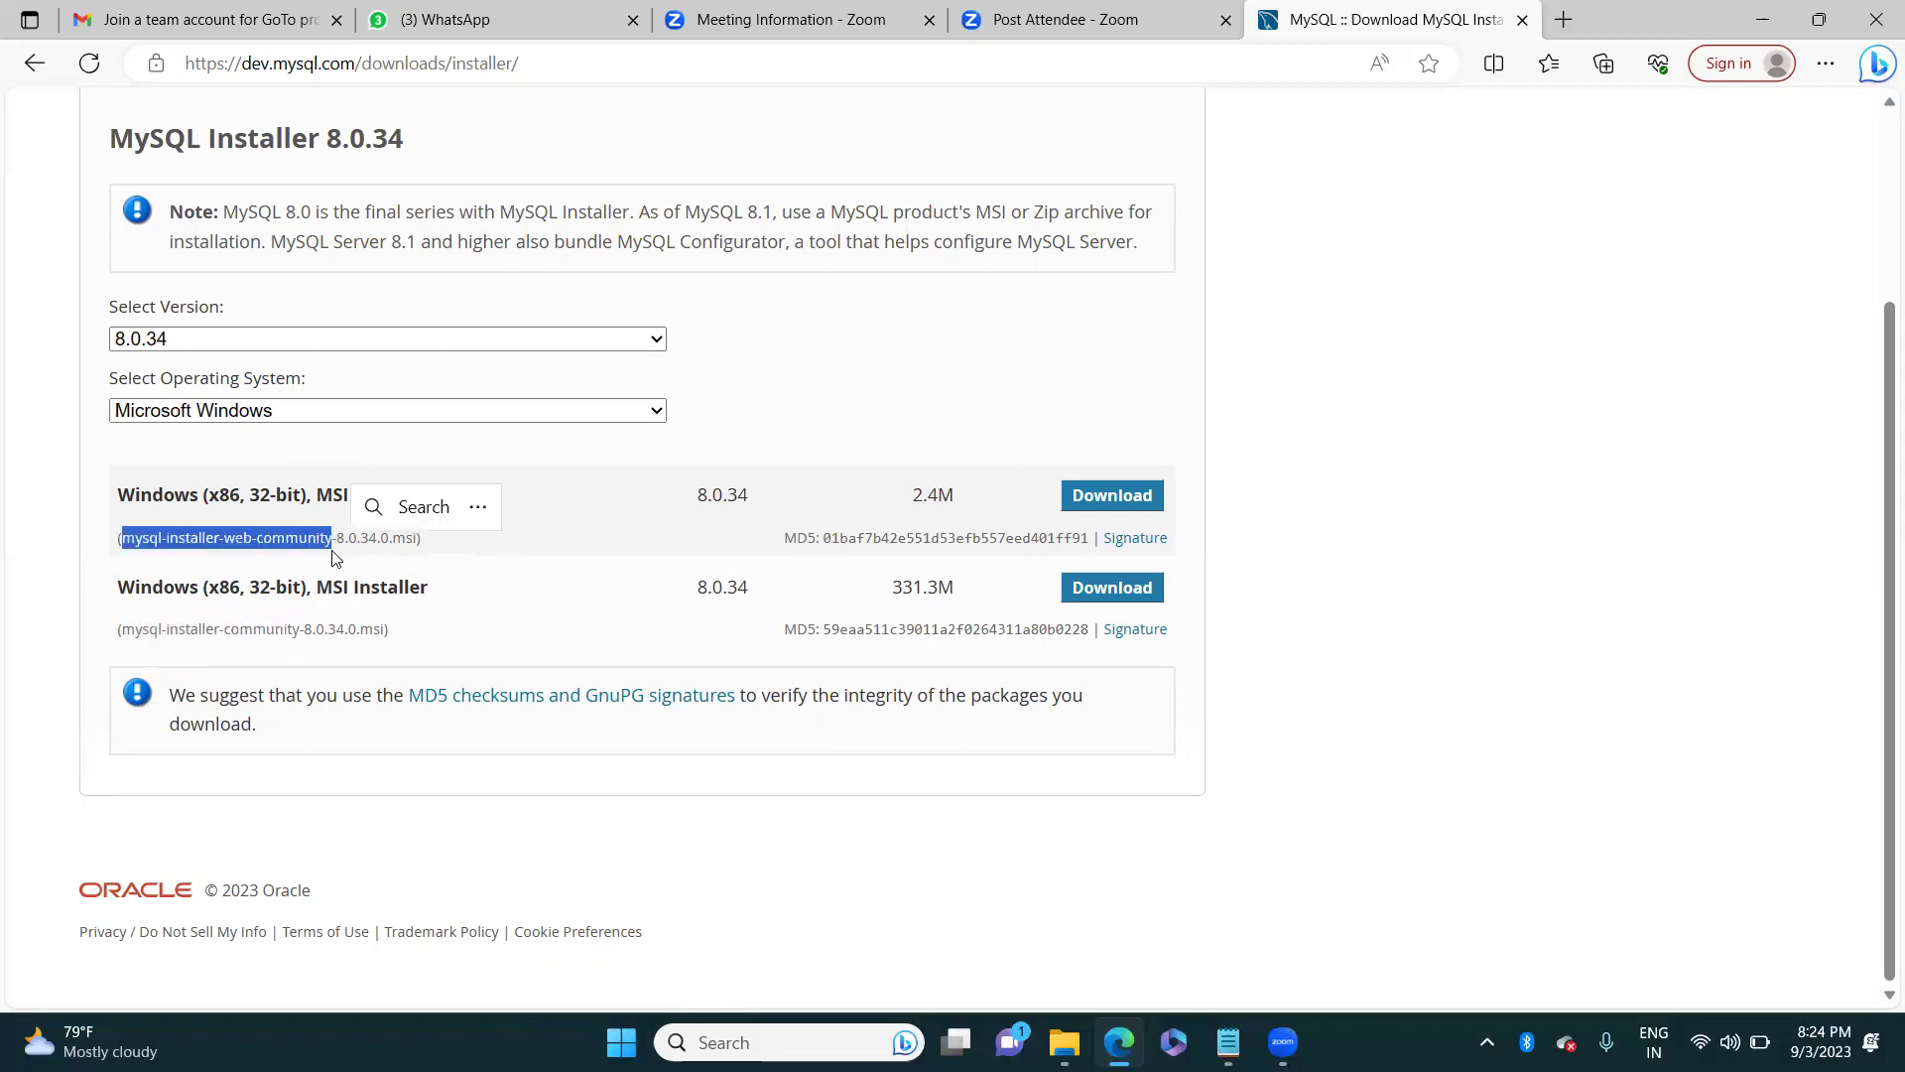
{"action": "left_click_drag", "start_coordinate": [123, 630], "coordinate": [299, 638]}
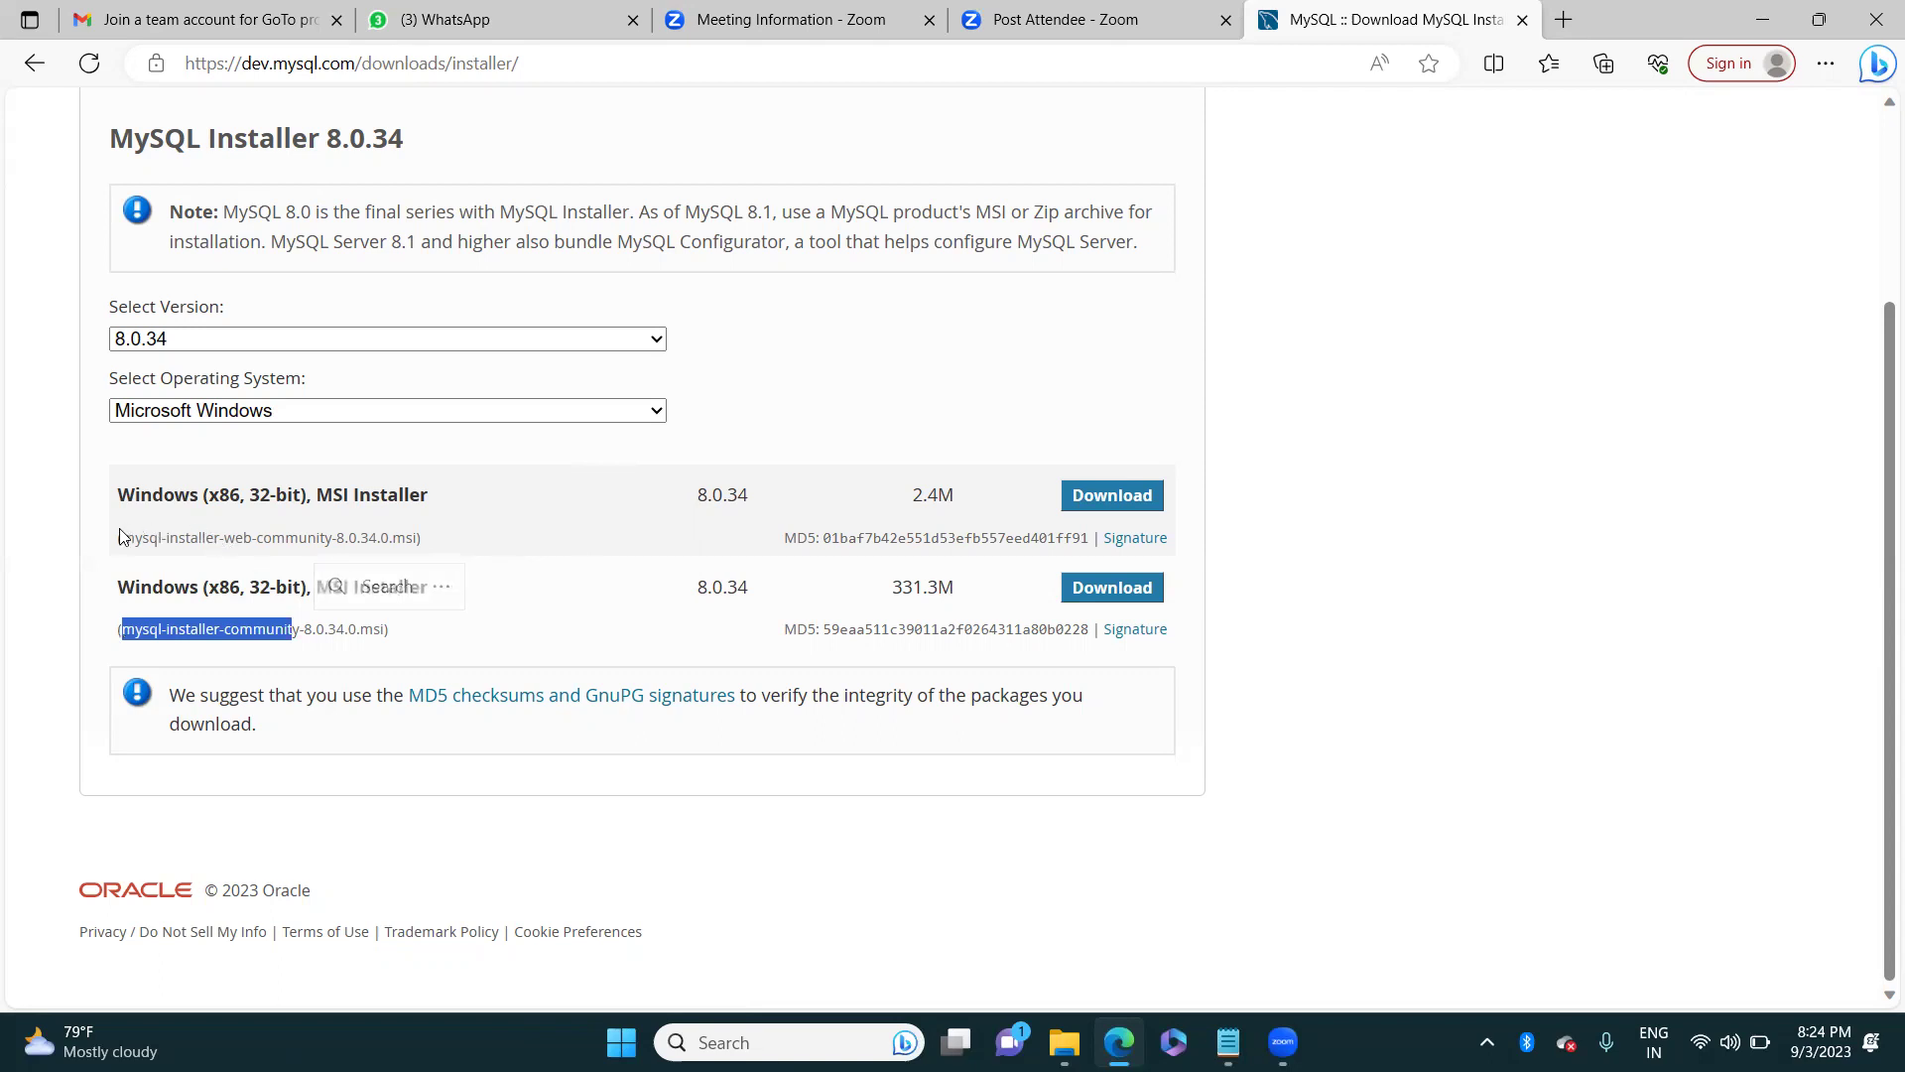
{"action": "left_click_drag", "start_coordinate": [119, 537], "coordinate": [329, 536]}
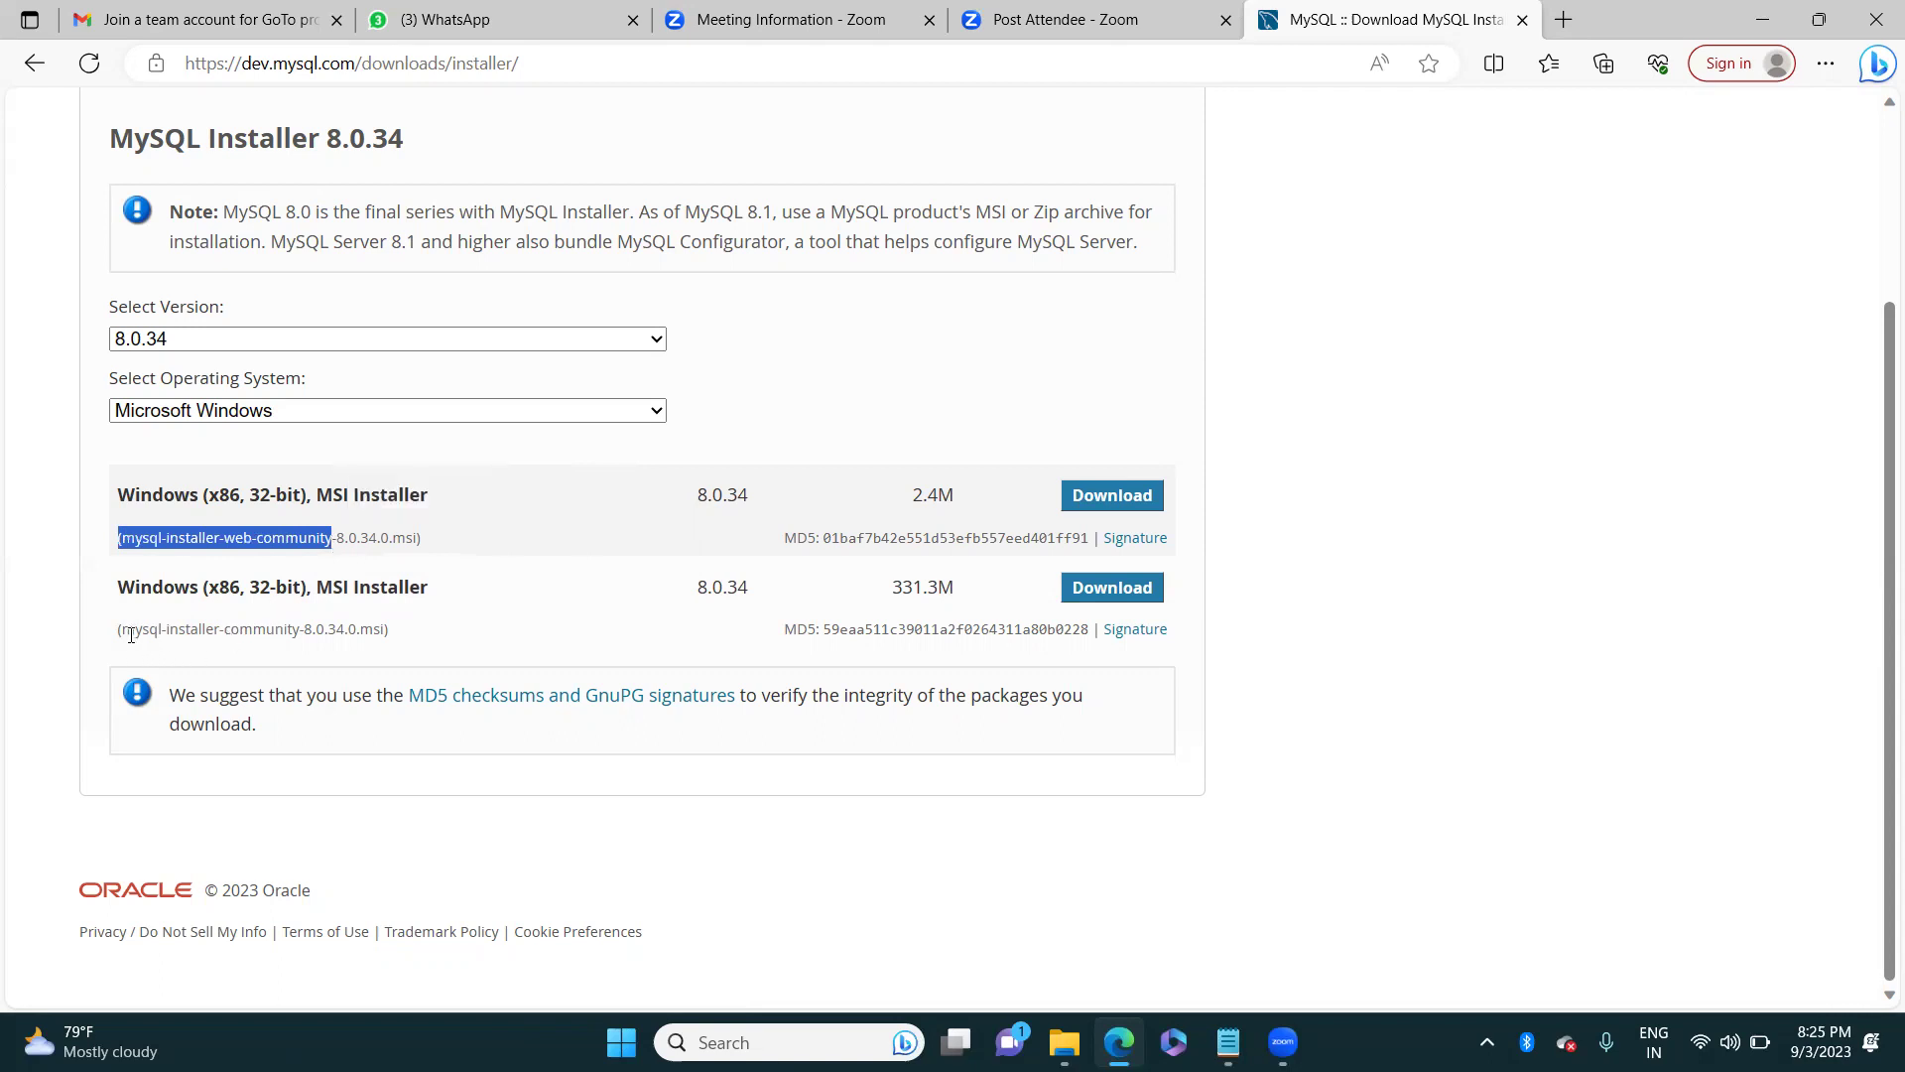
{"action": "left_click_drag", "start_coordinate": [124, 630], "coordinate": [306, 641]}
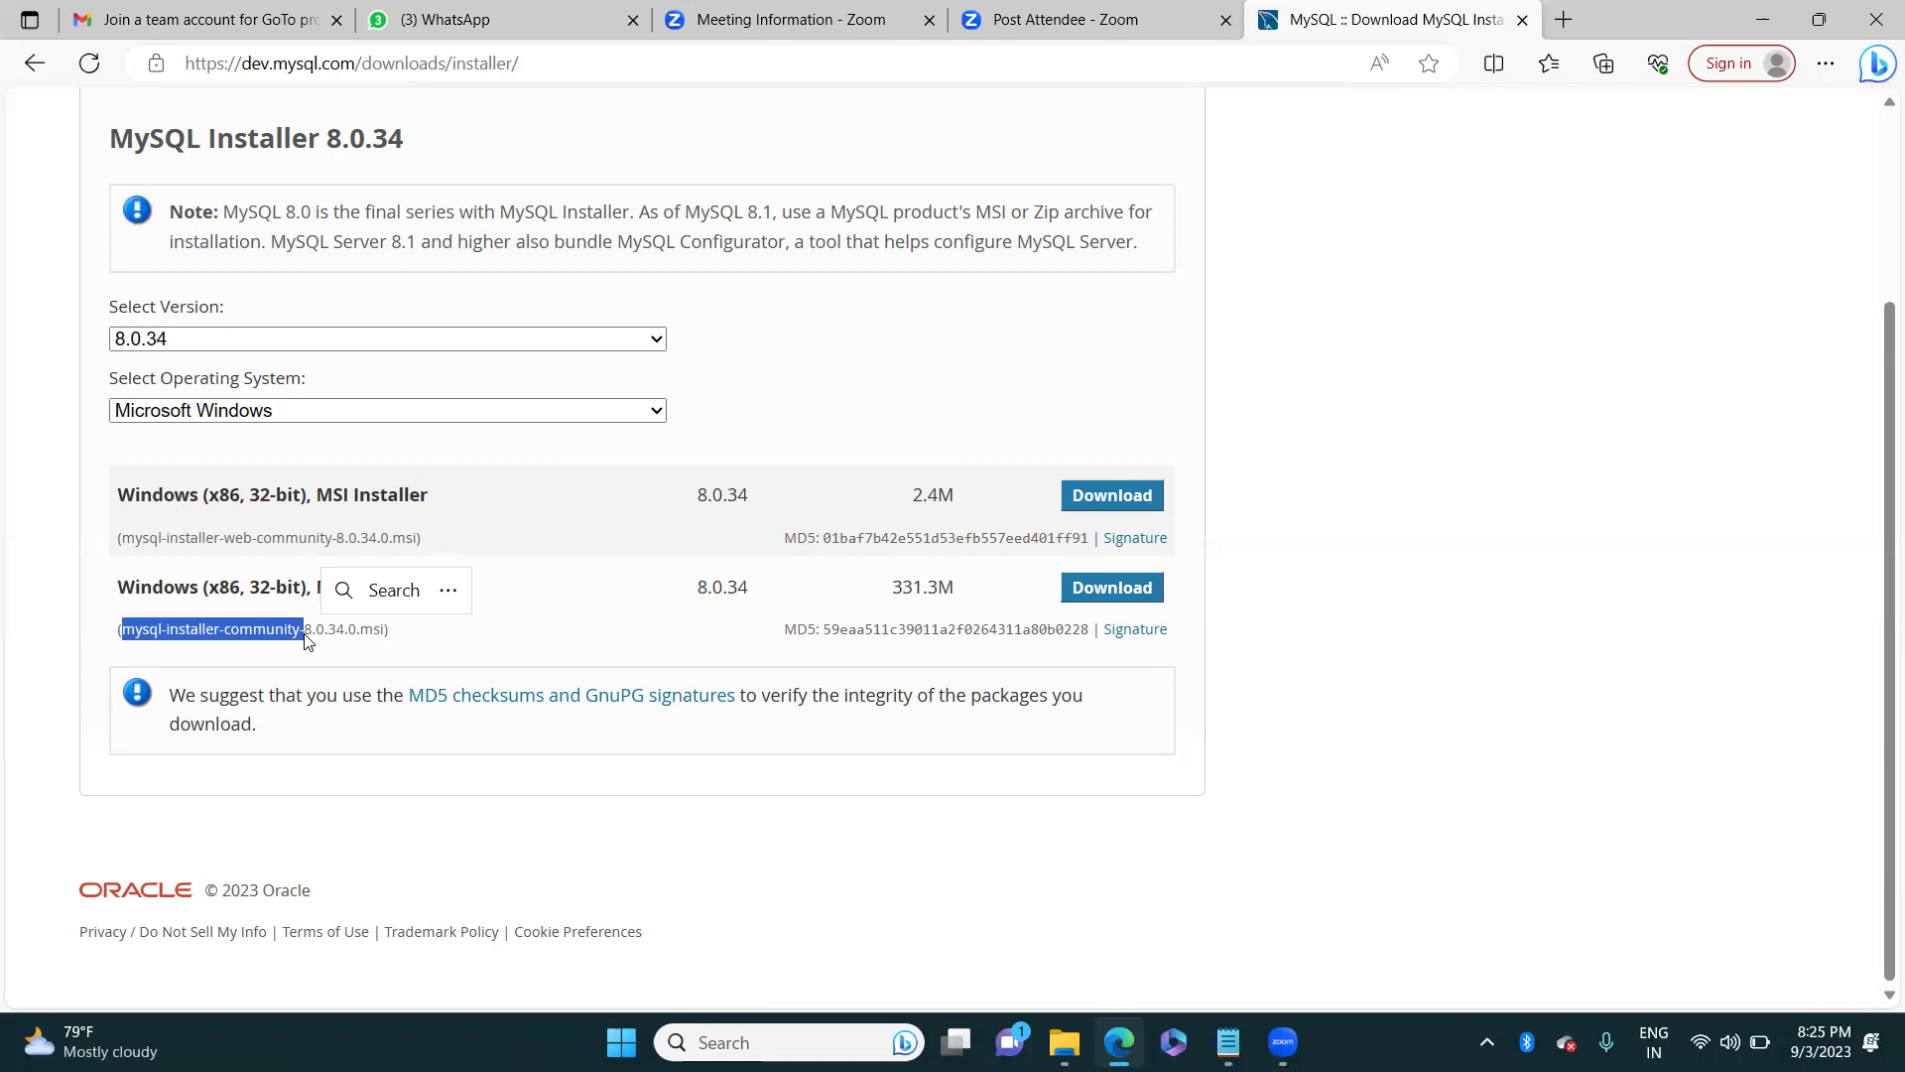
{"action": "left_click", "coordinate": [257, 547]}
{"action": "left_click_drag", "start_coordinate": [127, 534], "coordinate": [358, 537]}
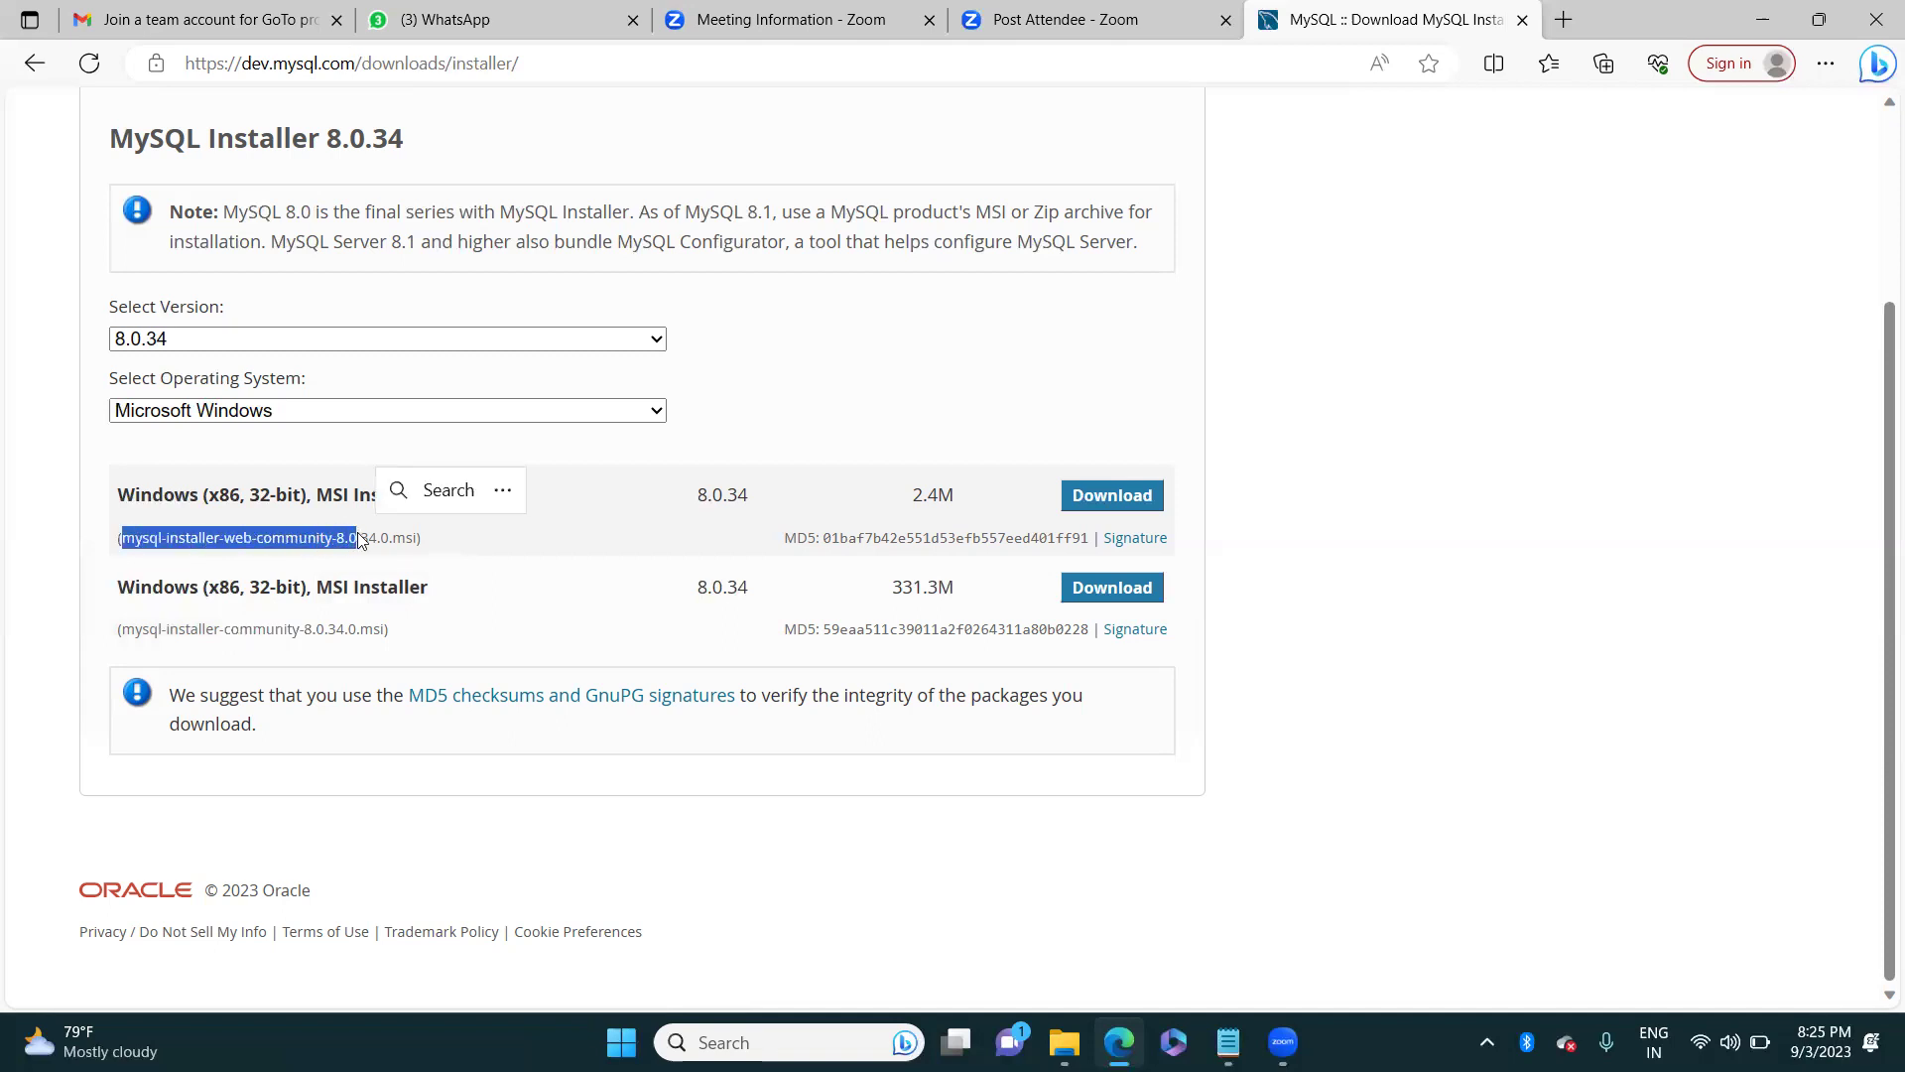
{"action": "left_click_drag", "start_coordinate": [119, 629], "coordinate": [353, 635]}
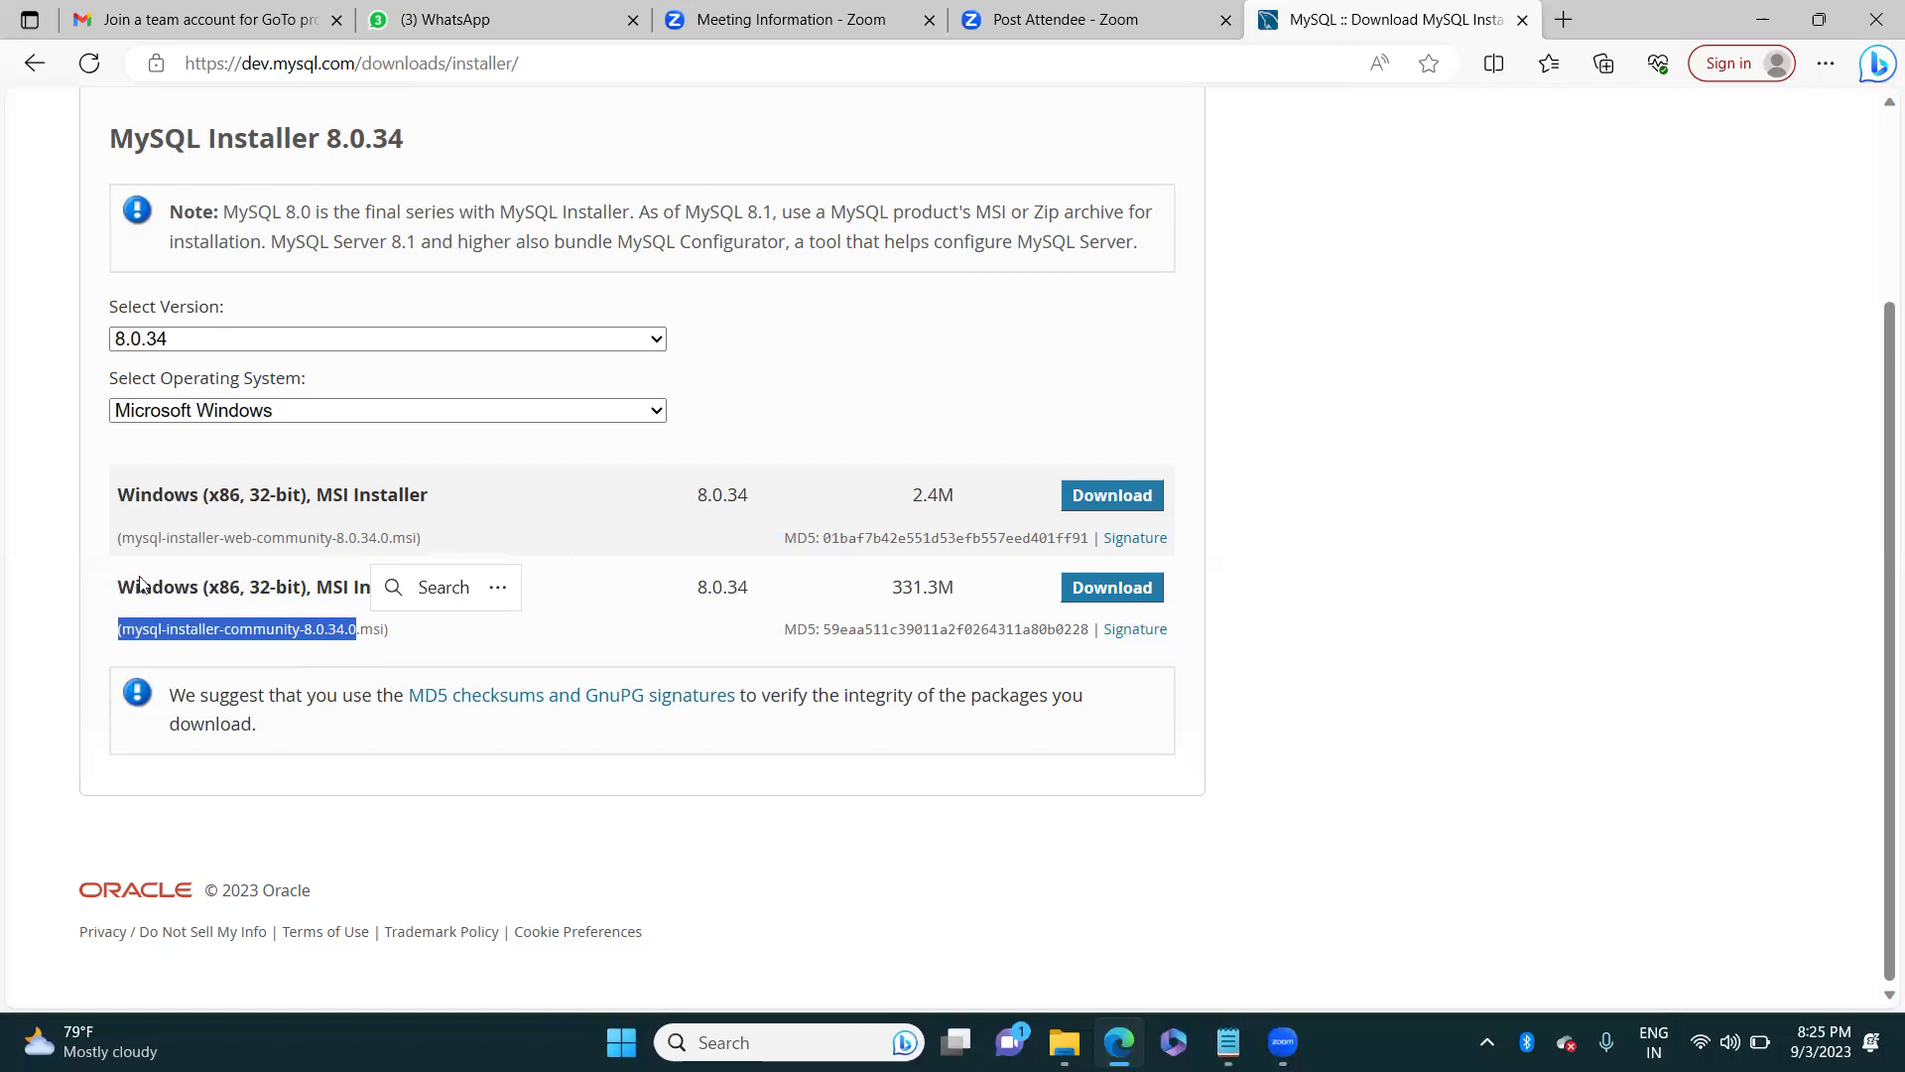
{"action": "left_click", "coordinate": [207, 541]}
{"action": "left_click_drag", "start_coordinate": [207, 541], "coordinate": [330, 537]}
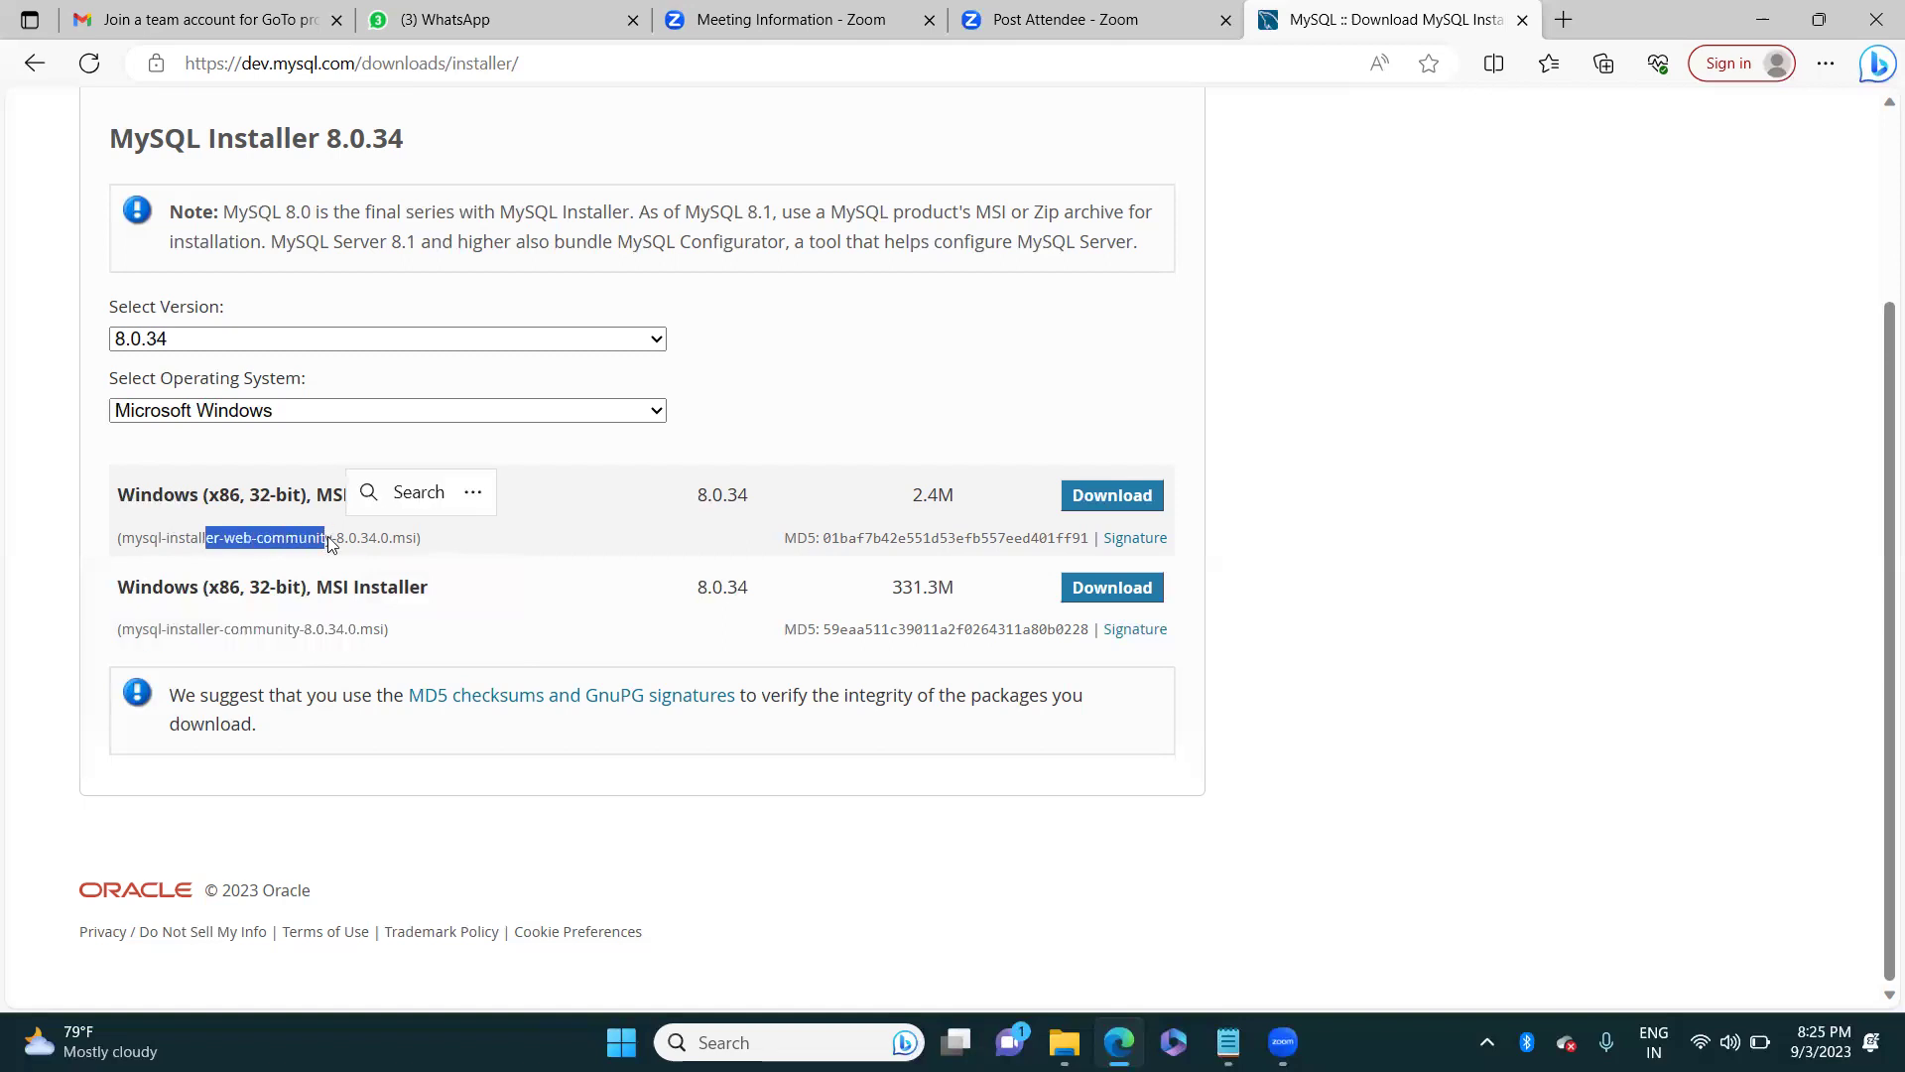
{"action": "left_click", "coordinate": [221, 623]}
{"action": "left_click_drag", "start_coordinate": [218, 586], "coordinate": [375, 635]}
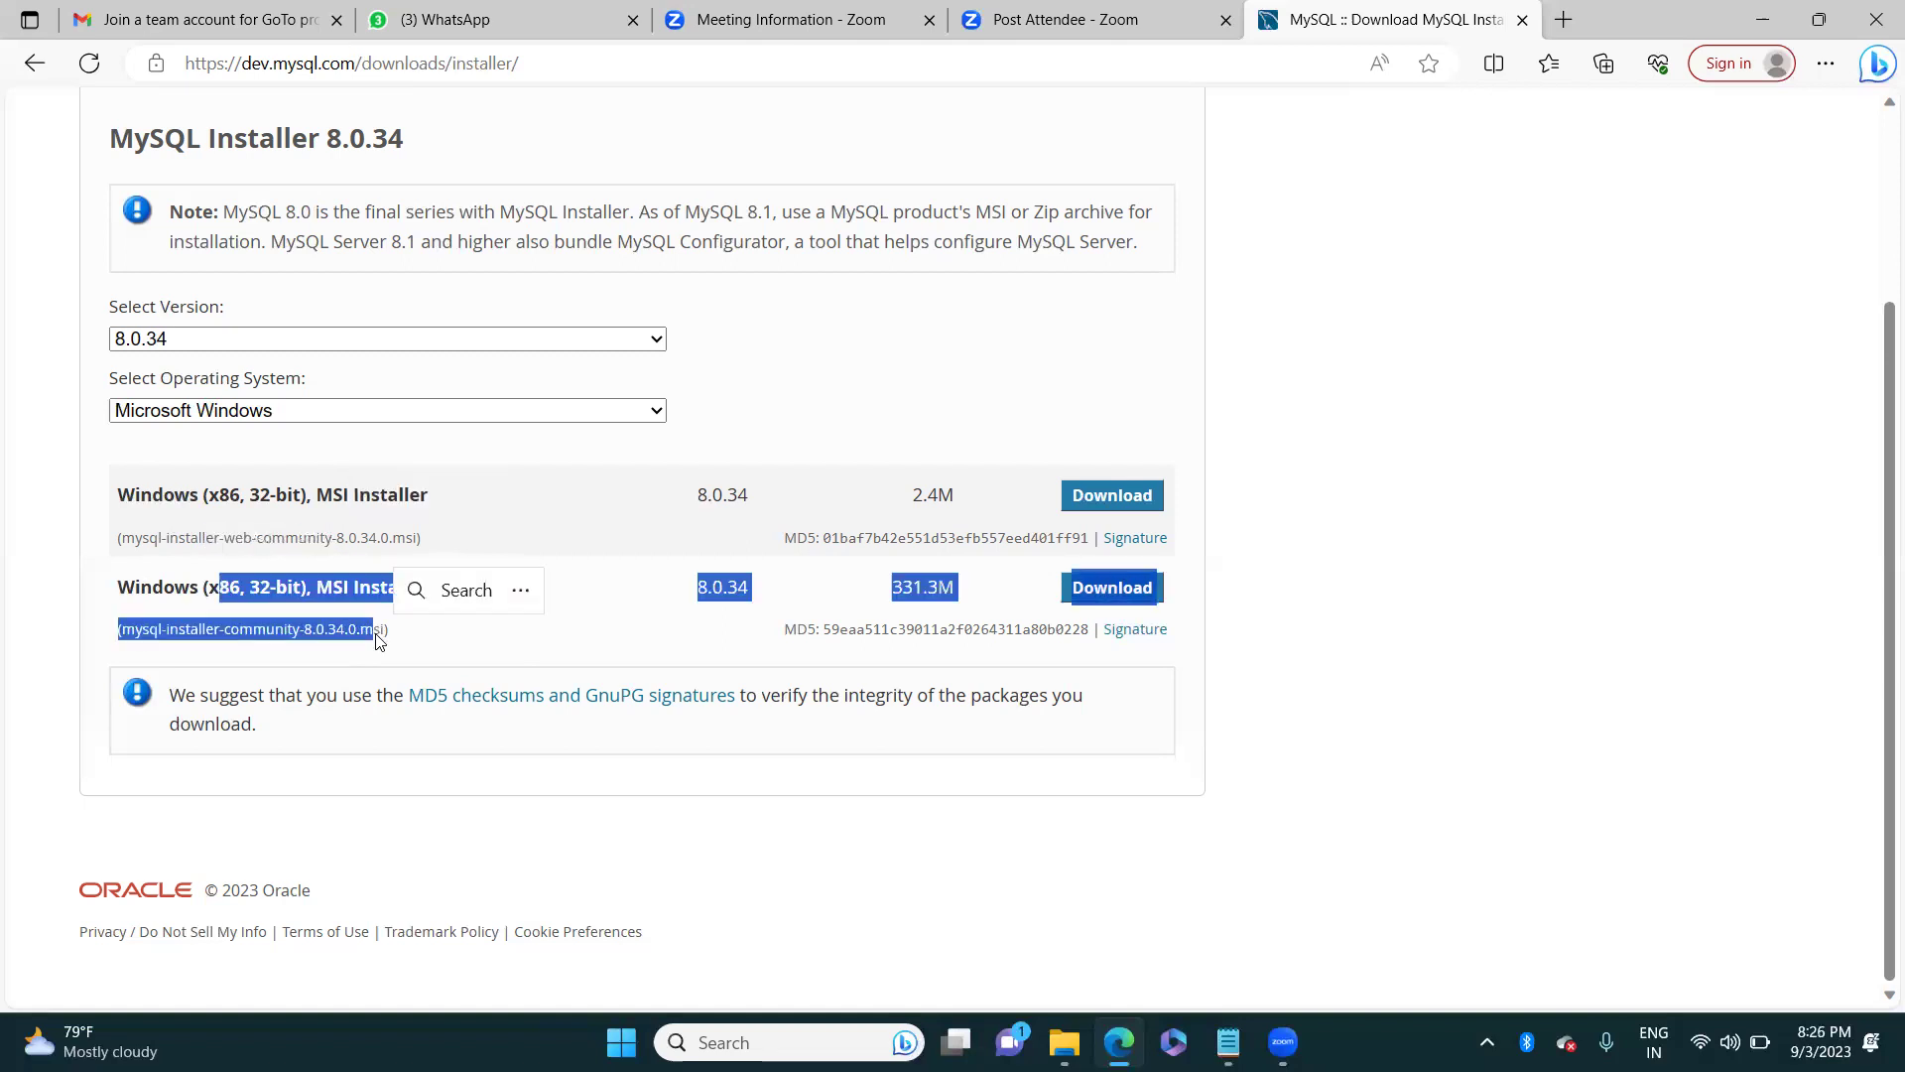
{"action": "left_click", "coordinate": [530, 660]}
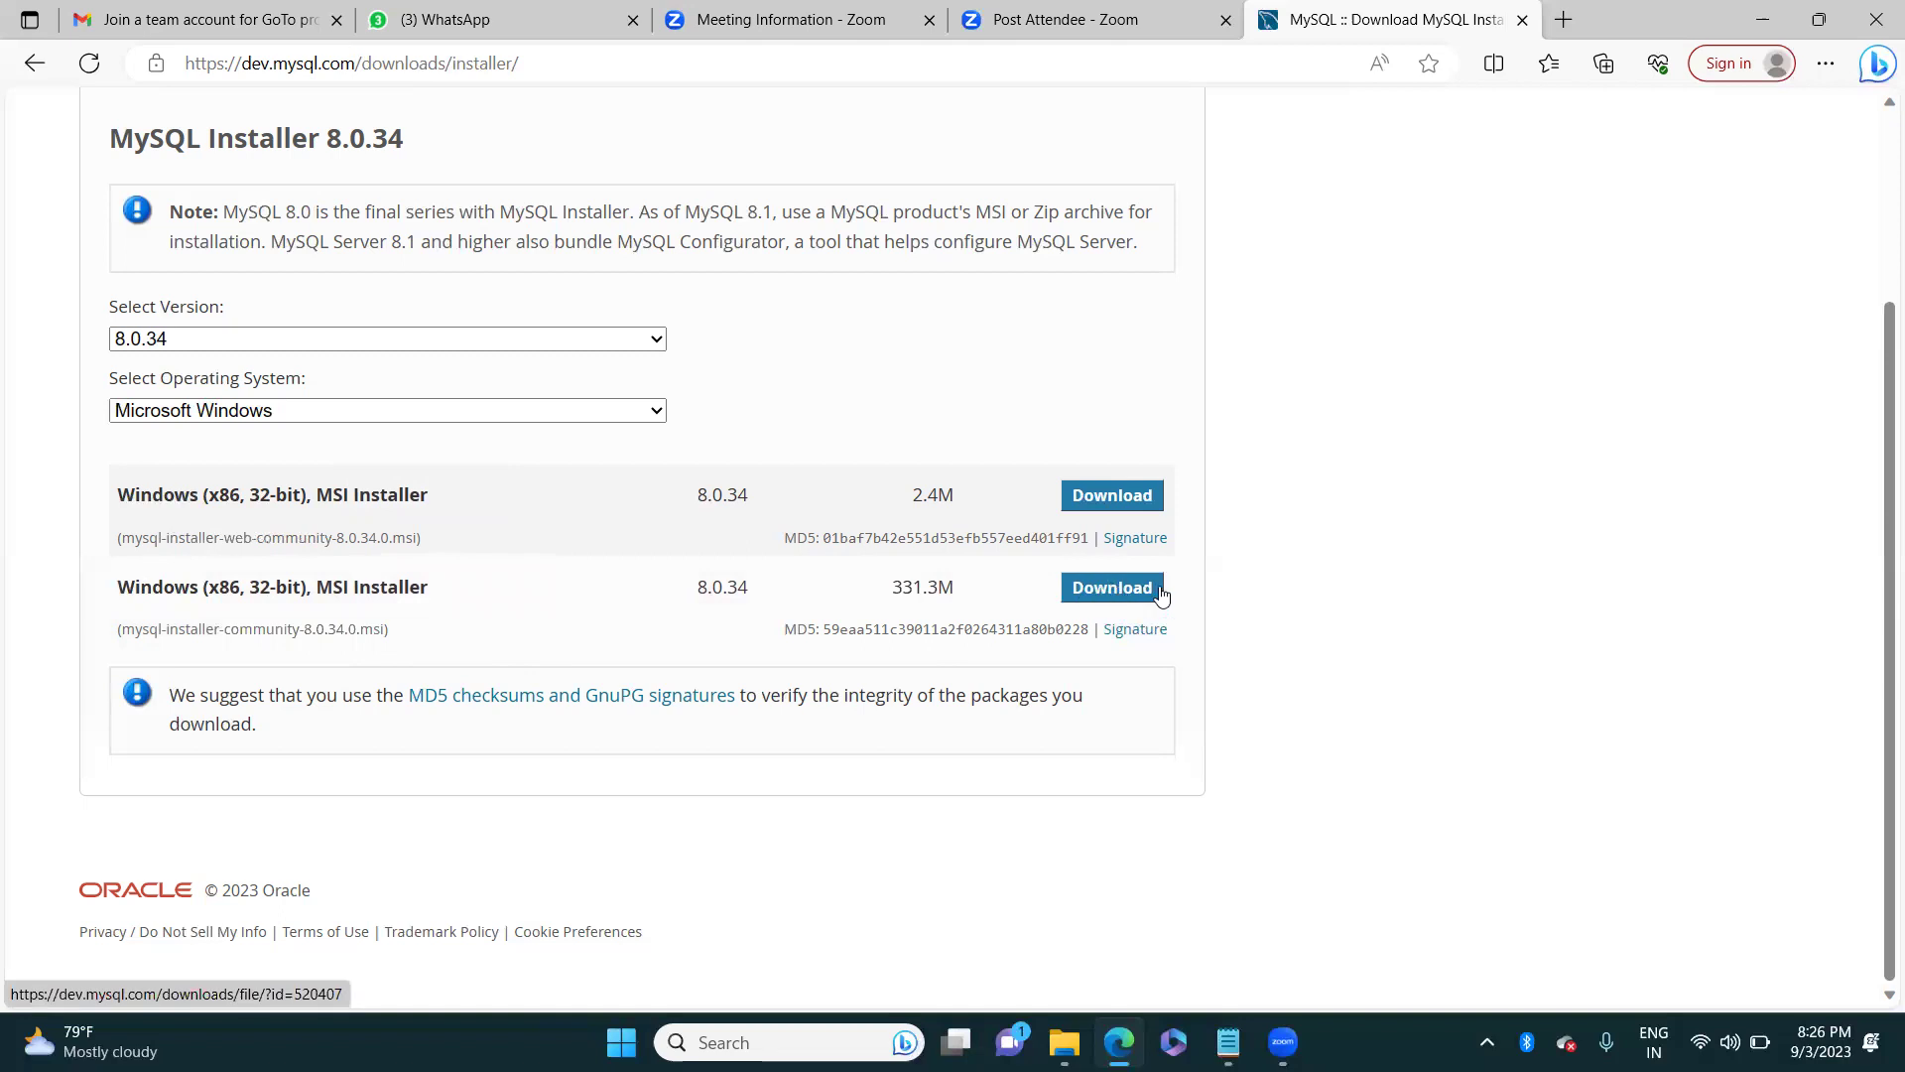
Step: Download the 331.3M MSI installer, skipping sign-in with 'No thanks, just start my download'
{"action": "left_click", "coordinate": [1127, 589]}
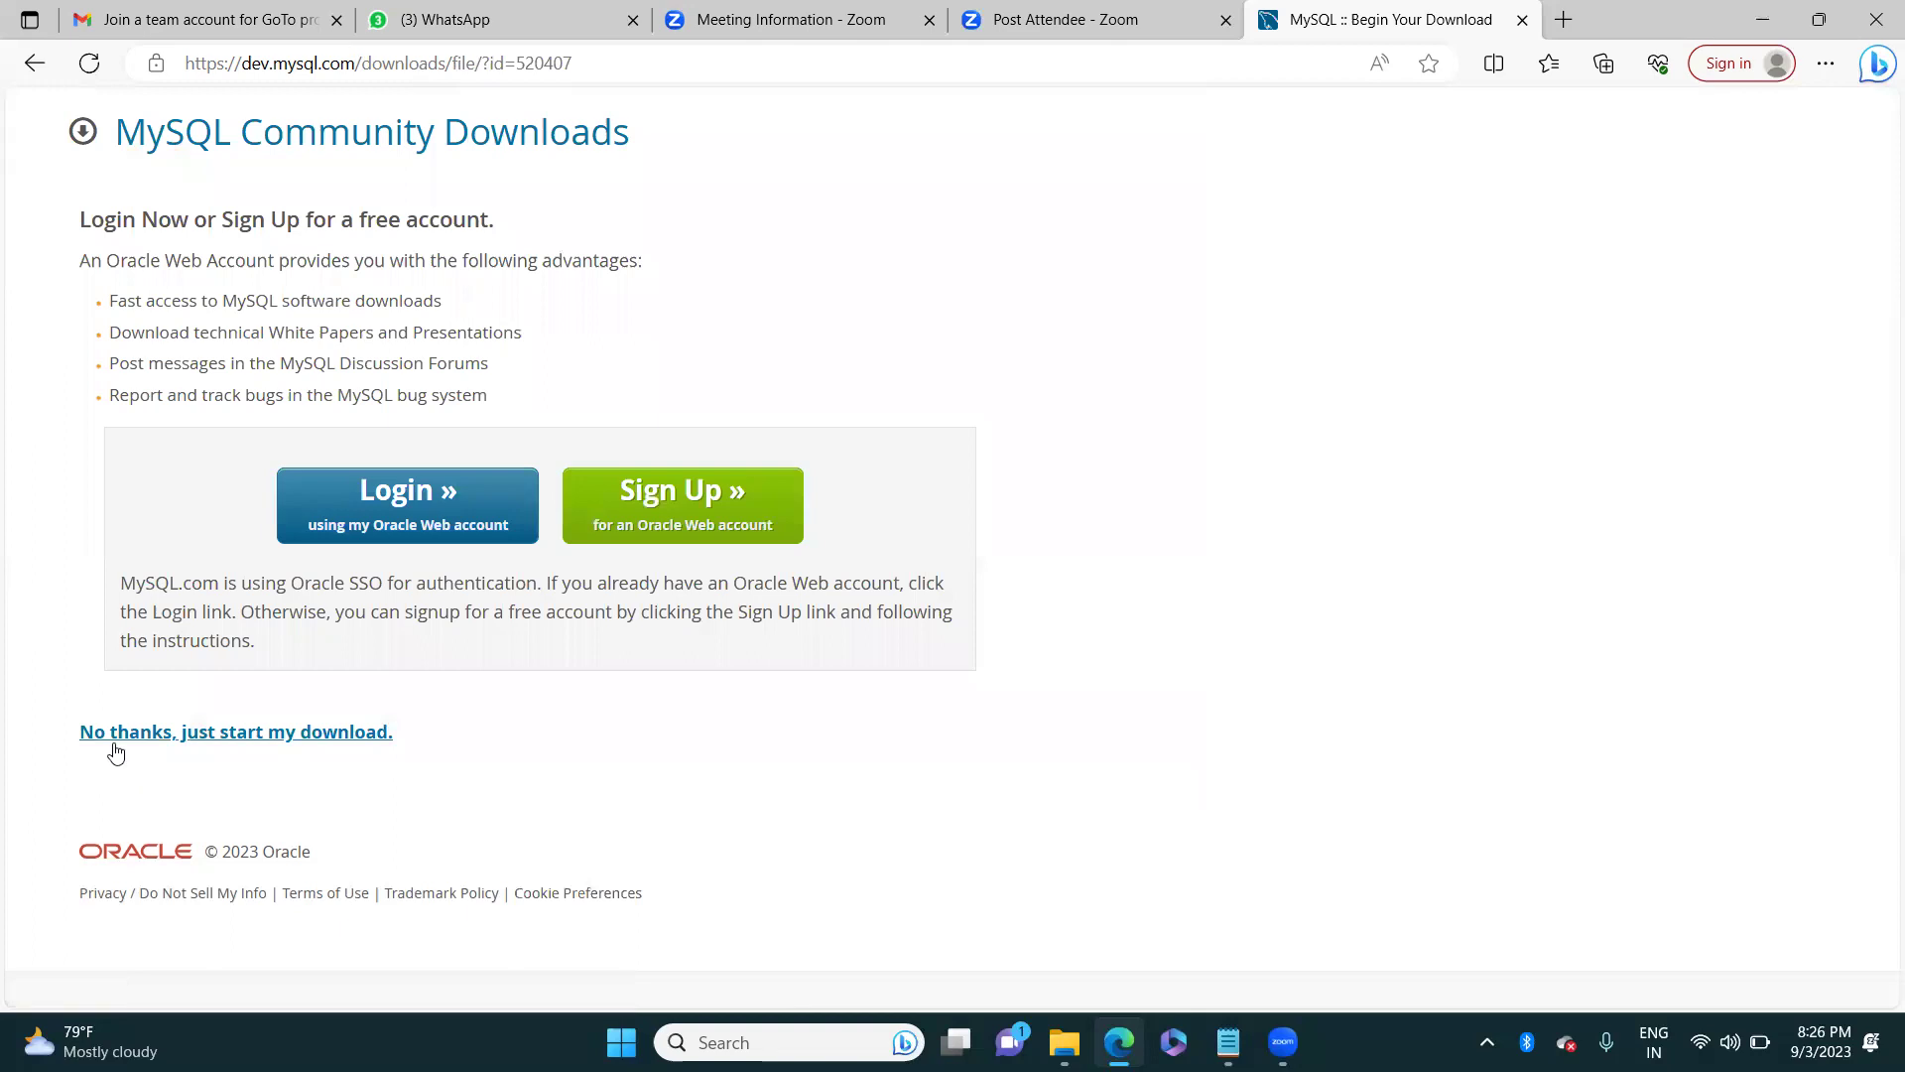
{"action": "left_click", "coordinate": [295, 736]}
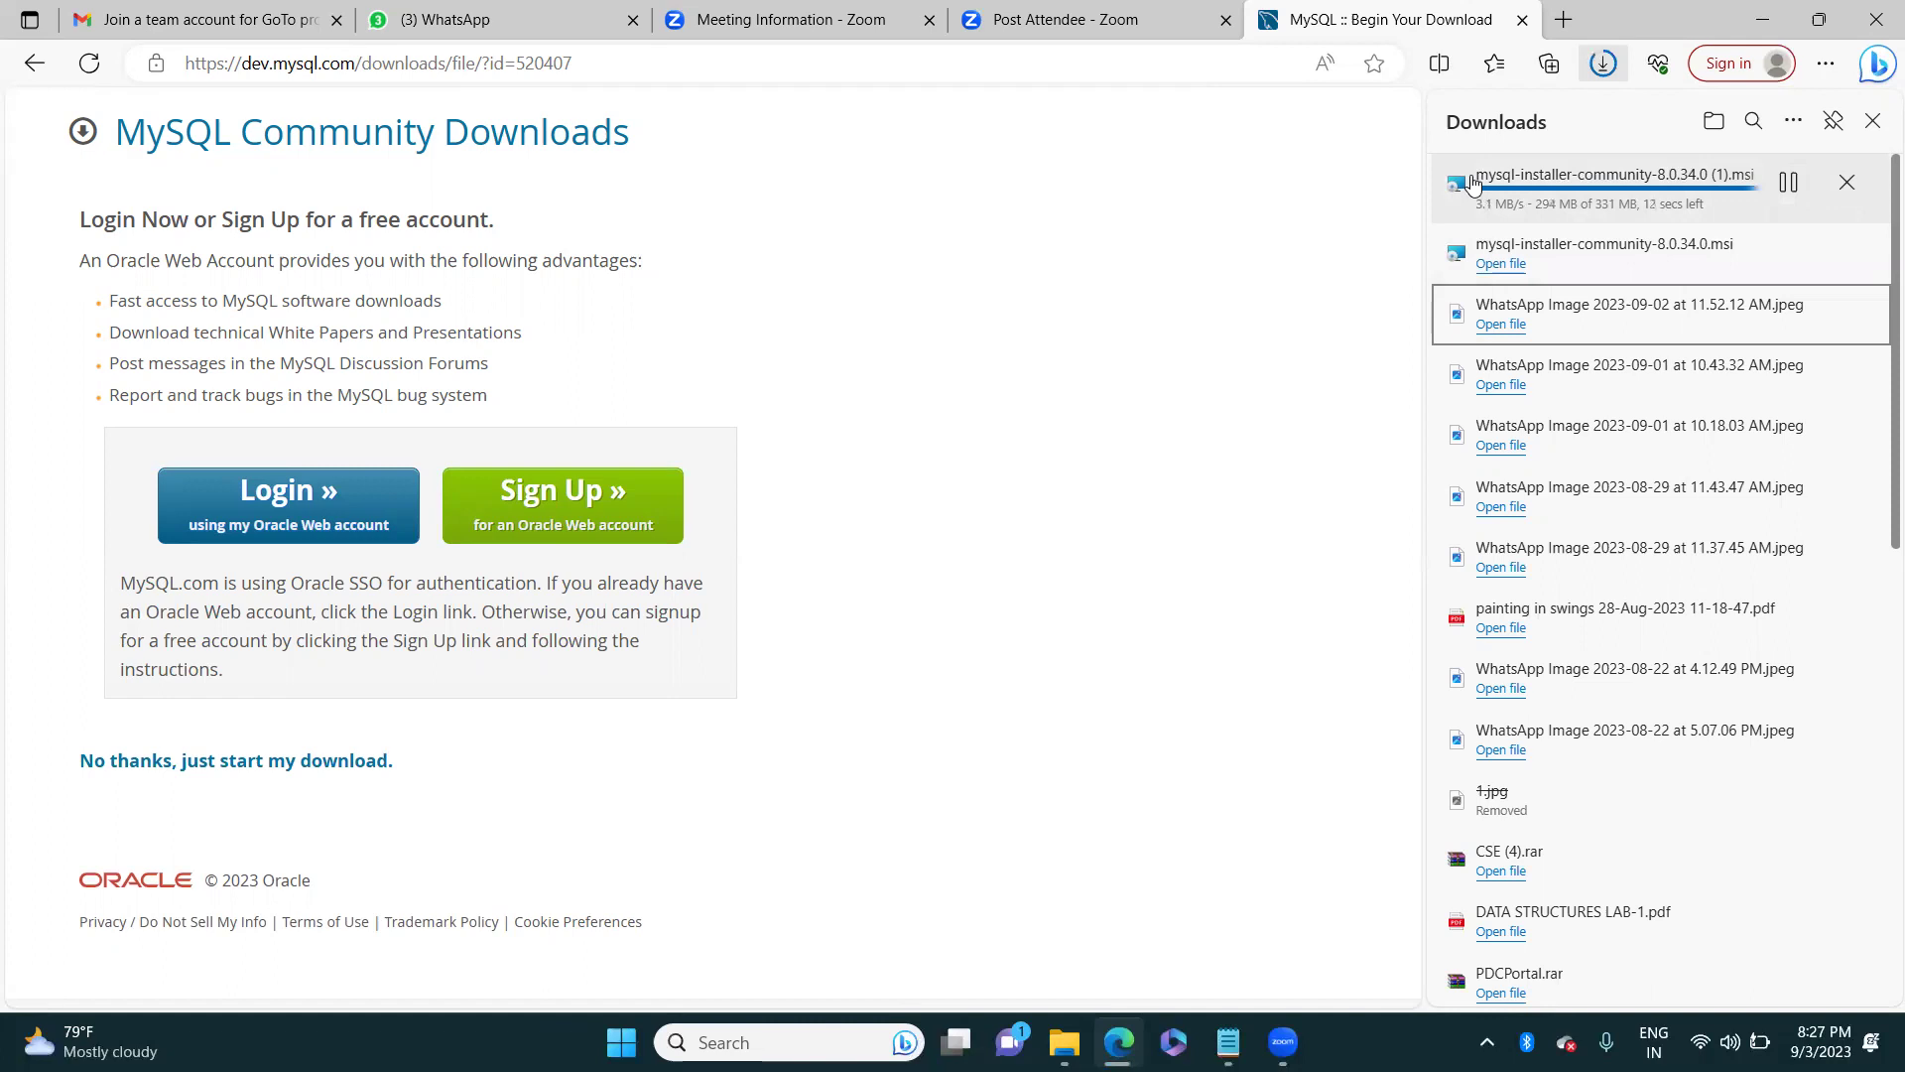
Step: After the download completes, show mysql-installer-community-8.0.34.0 (1).msi in its Downloads folder
{"action": "left_click", "coordinate": [1660, 223]}
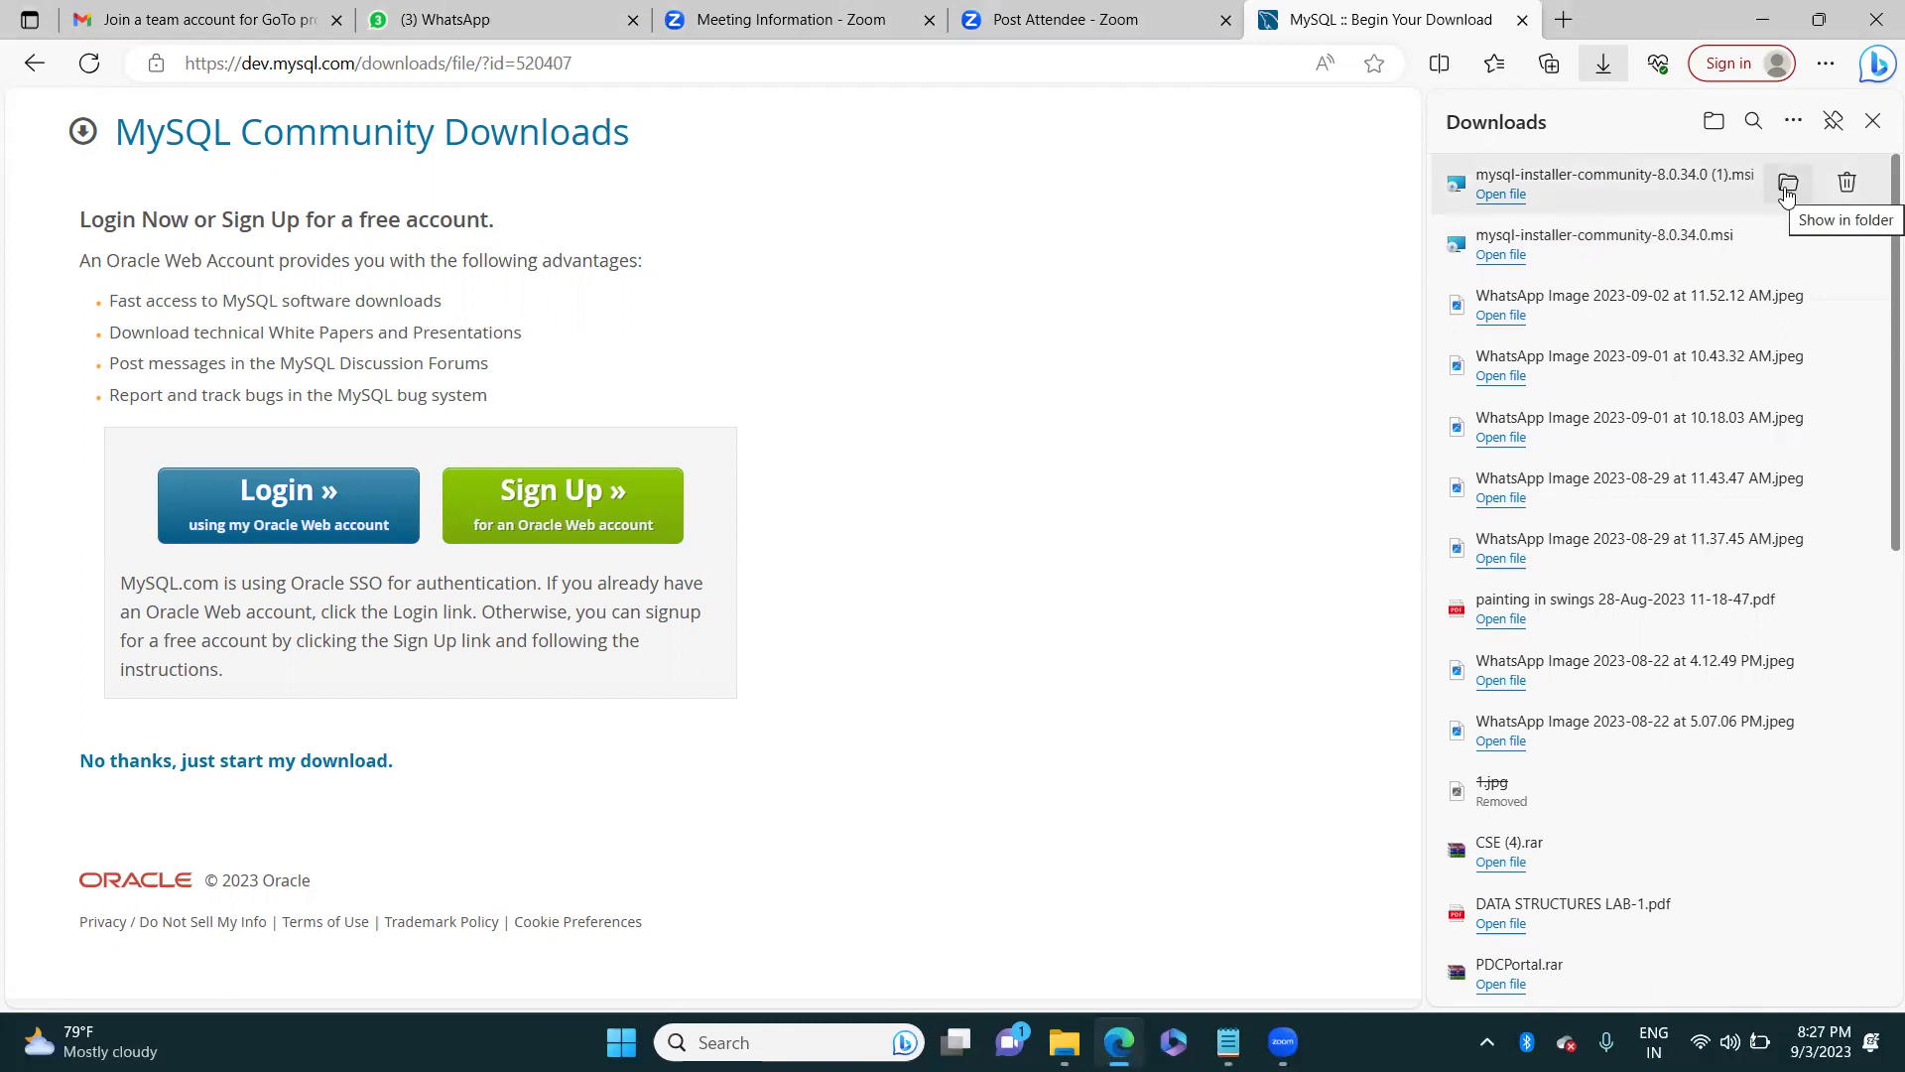
{"action": "left_click", "coordinate": [1786, 185]}
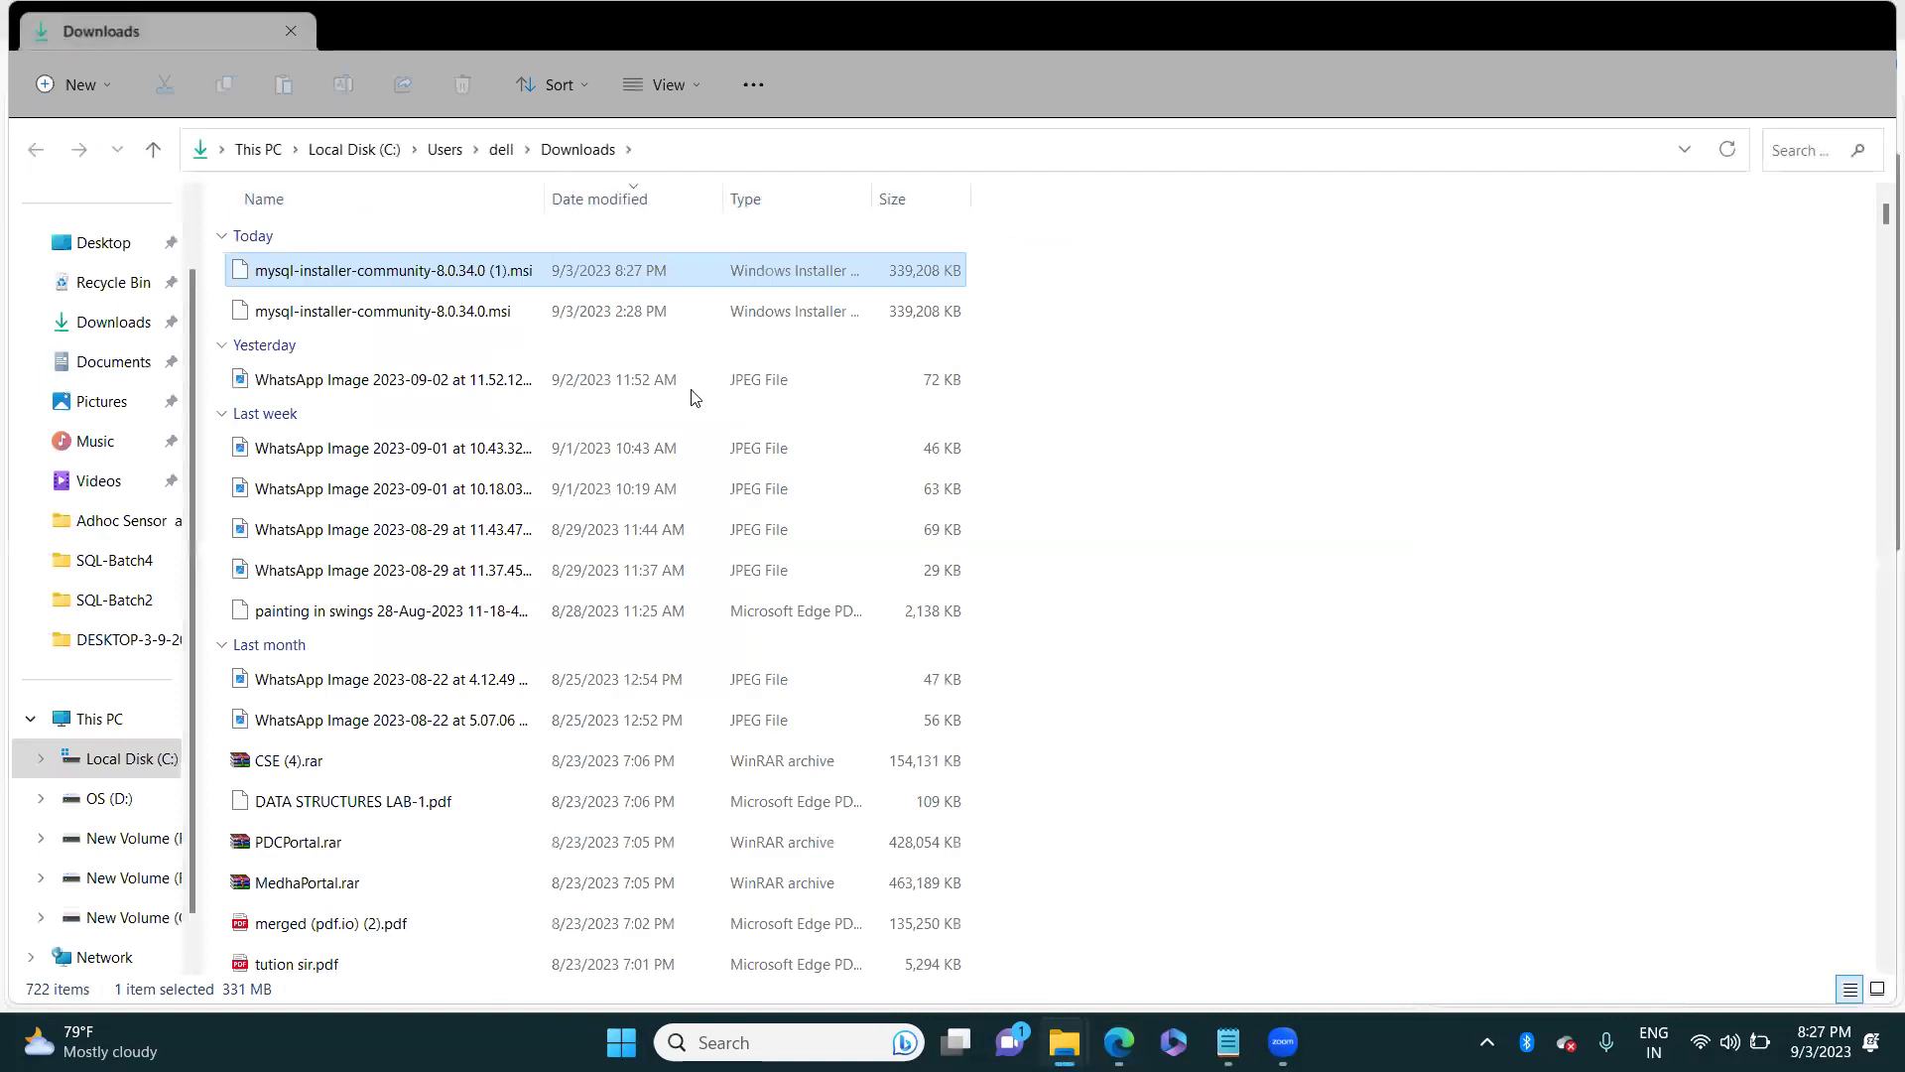
Step: Run the downloaded MySQL installer .msi from the Downloads folder
{"action": "double_click", "coordinate": [304, 273]}
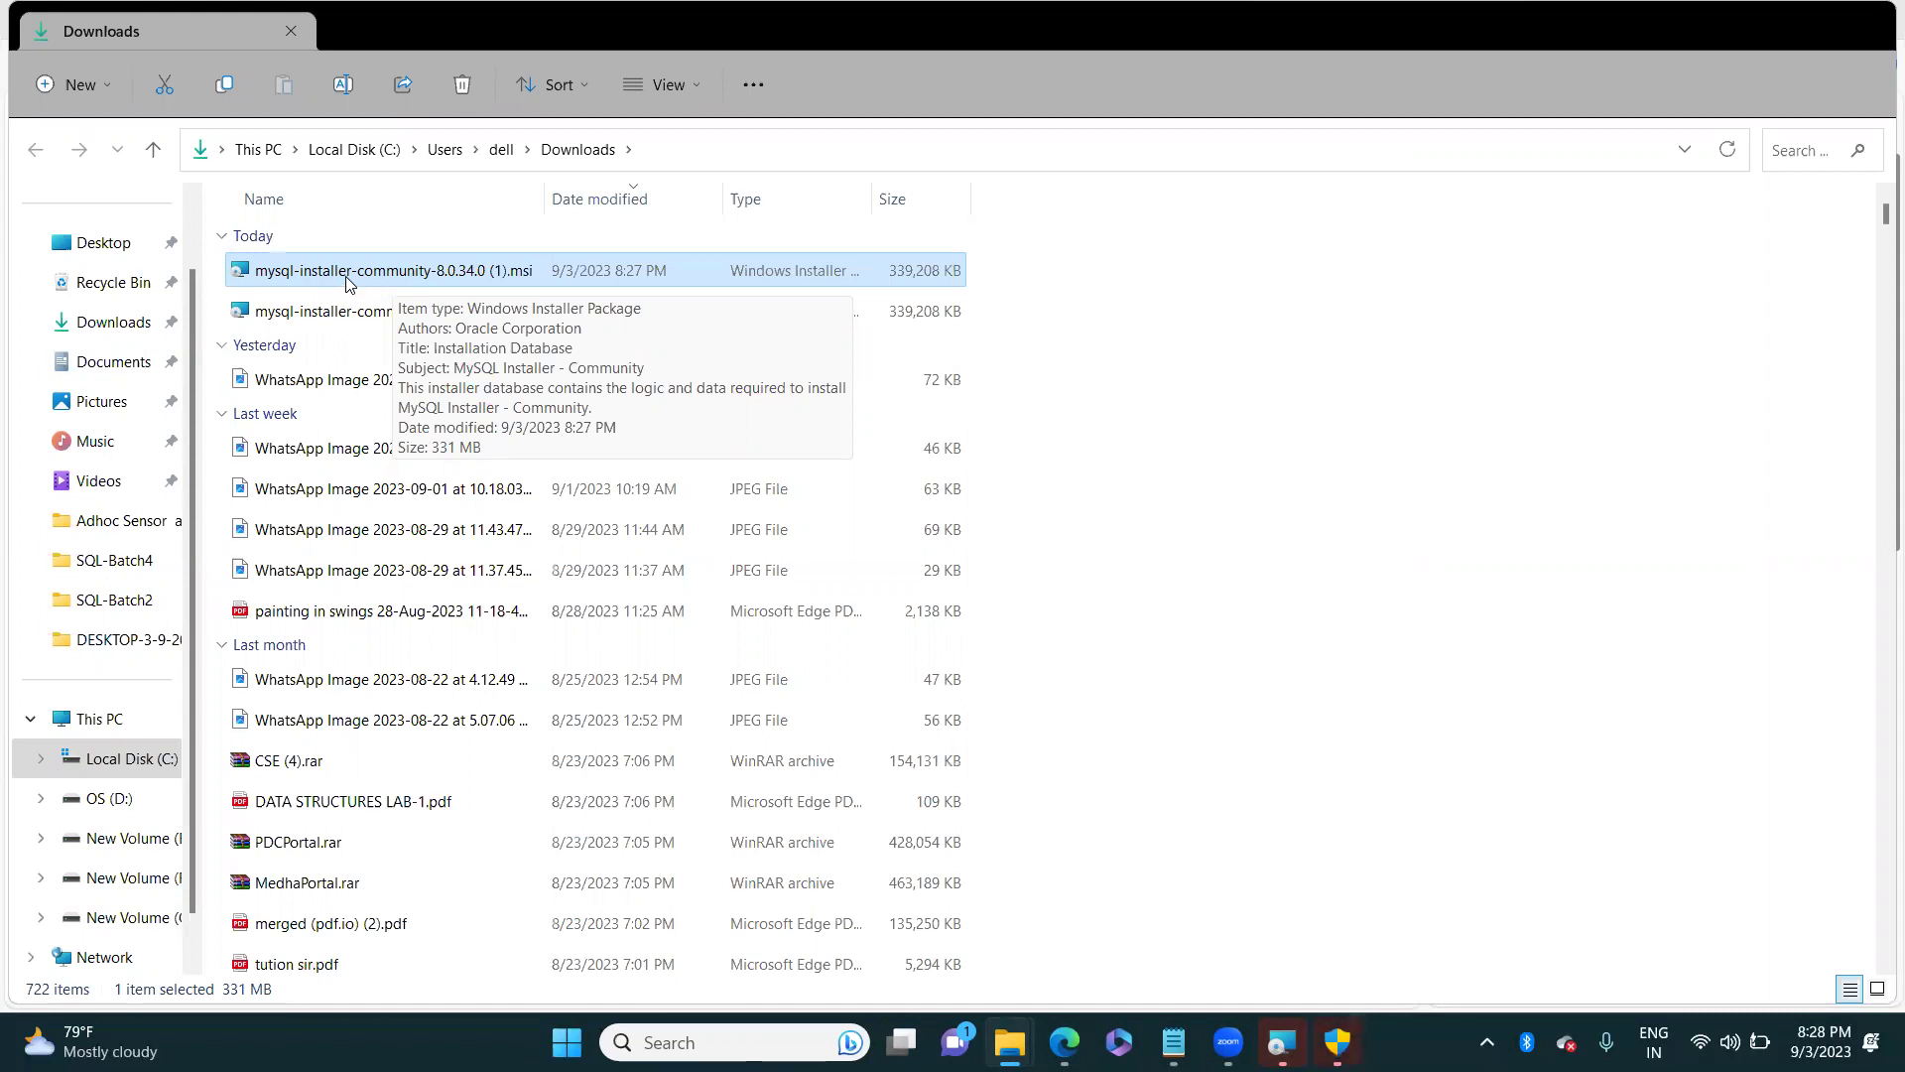
{"action": "double_click", "coordinate": [349, 285]}
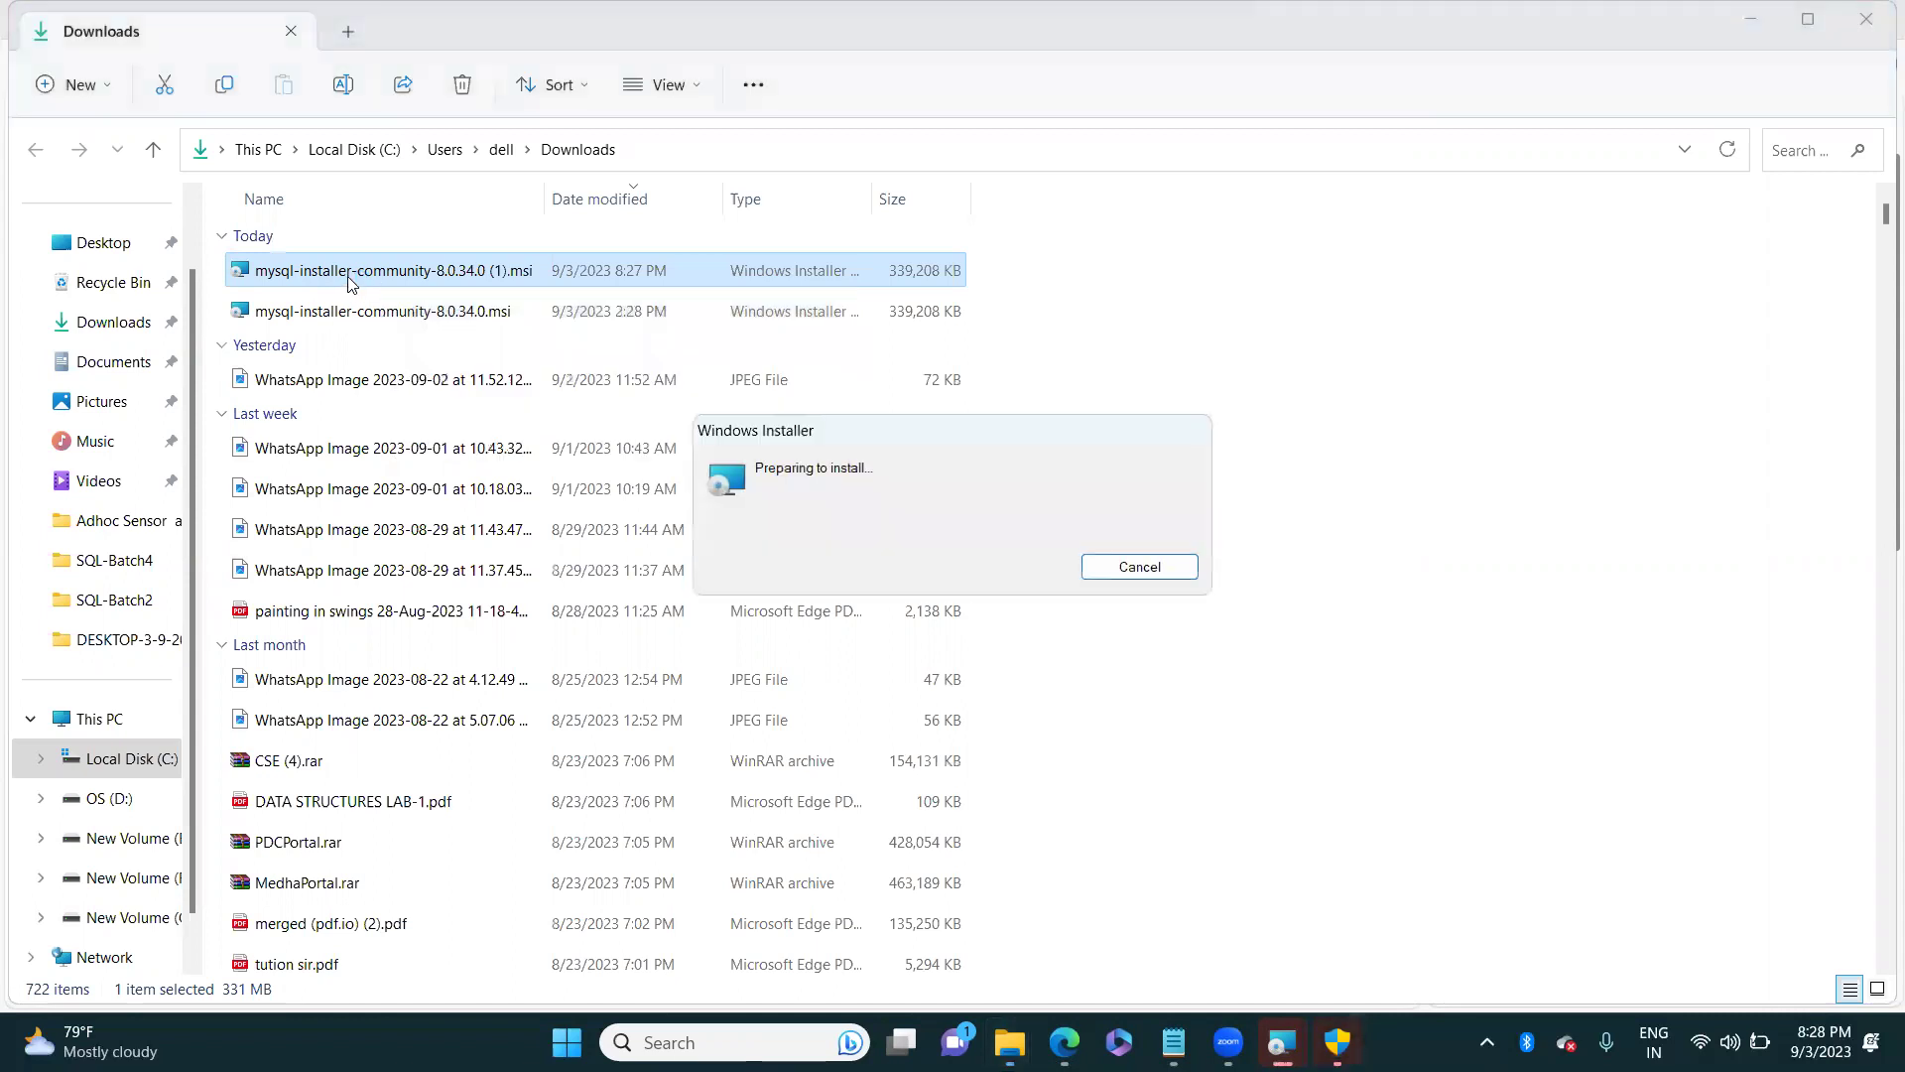
{"action": "left_click", "coordinate": [1751, 20]}
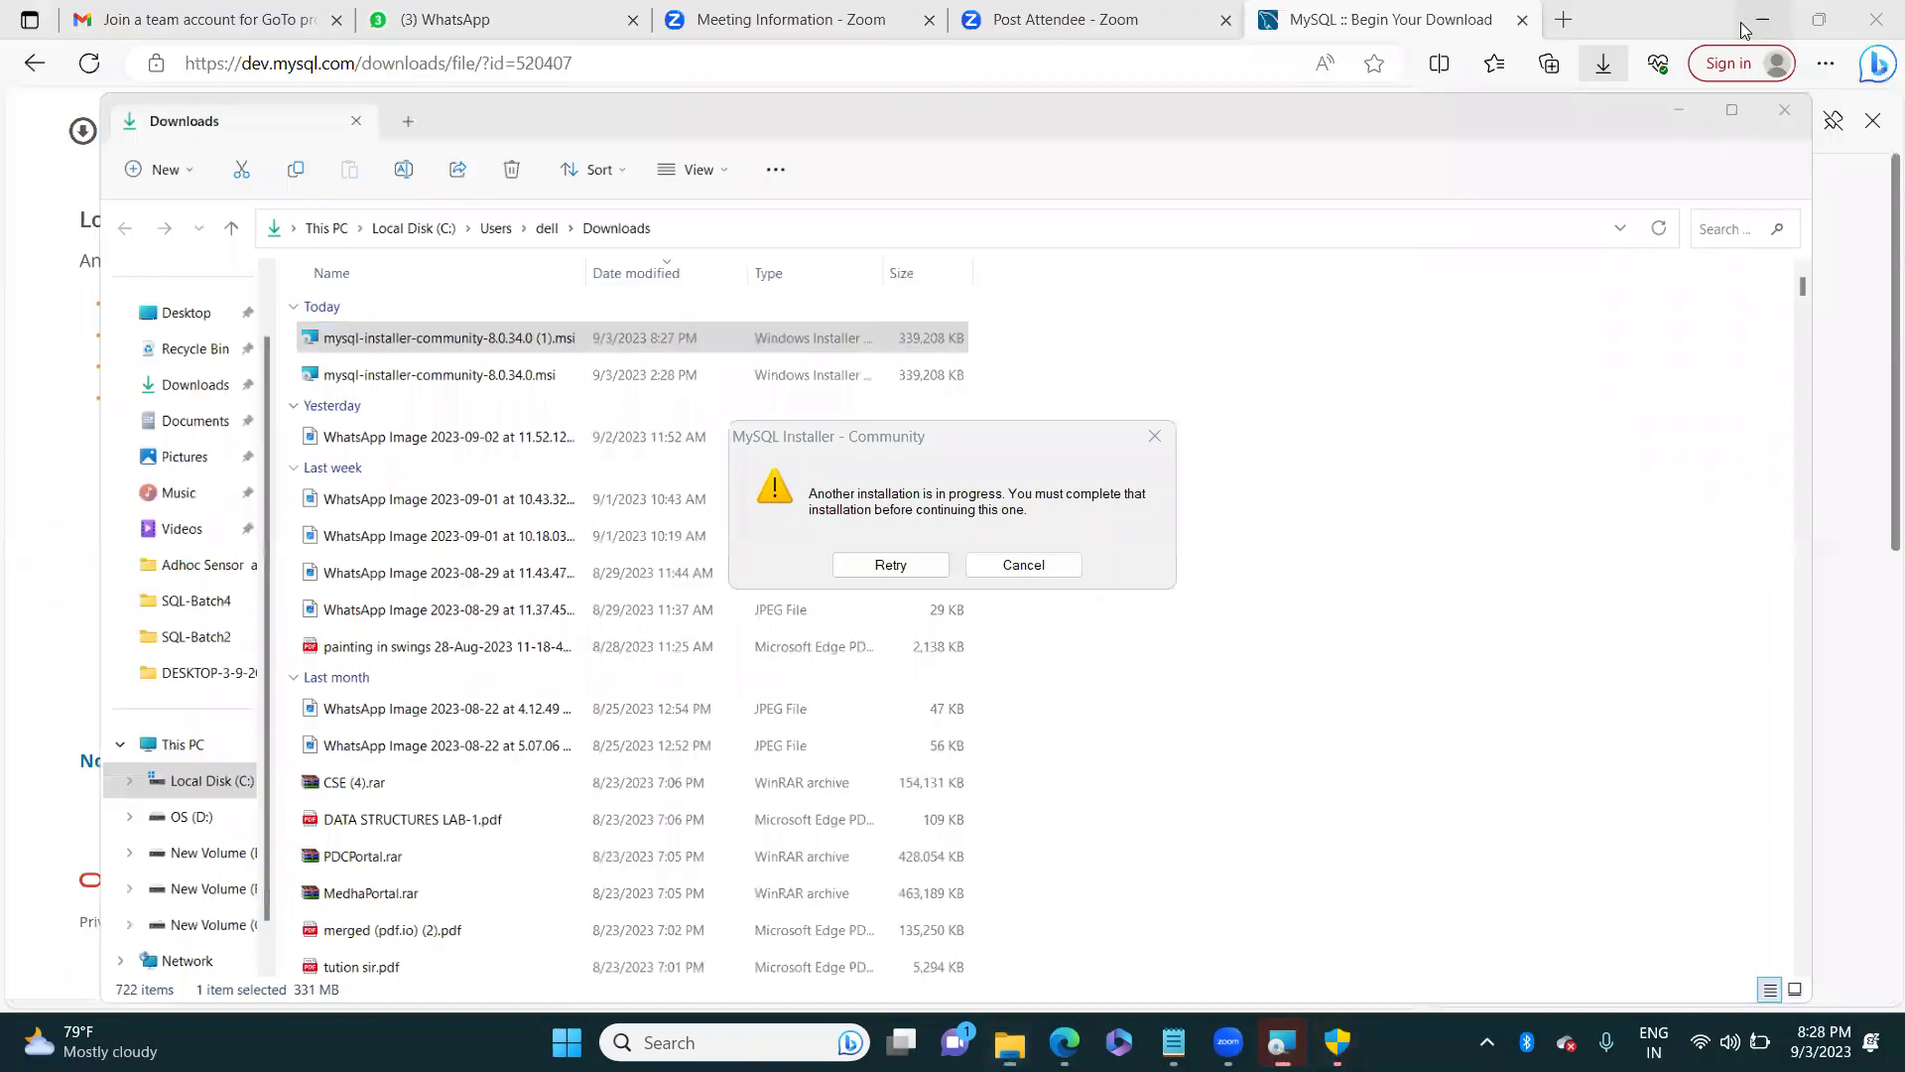
Step: Cancel the duplicate 'another installation is in progress' attempt and close the downloads list
{"action": "left_click", "coordinate": [1154, 435]}
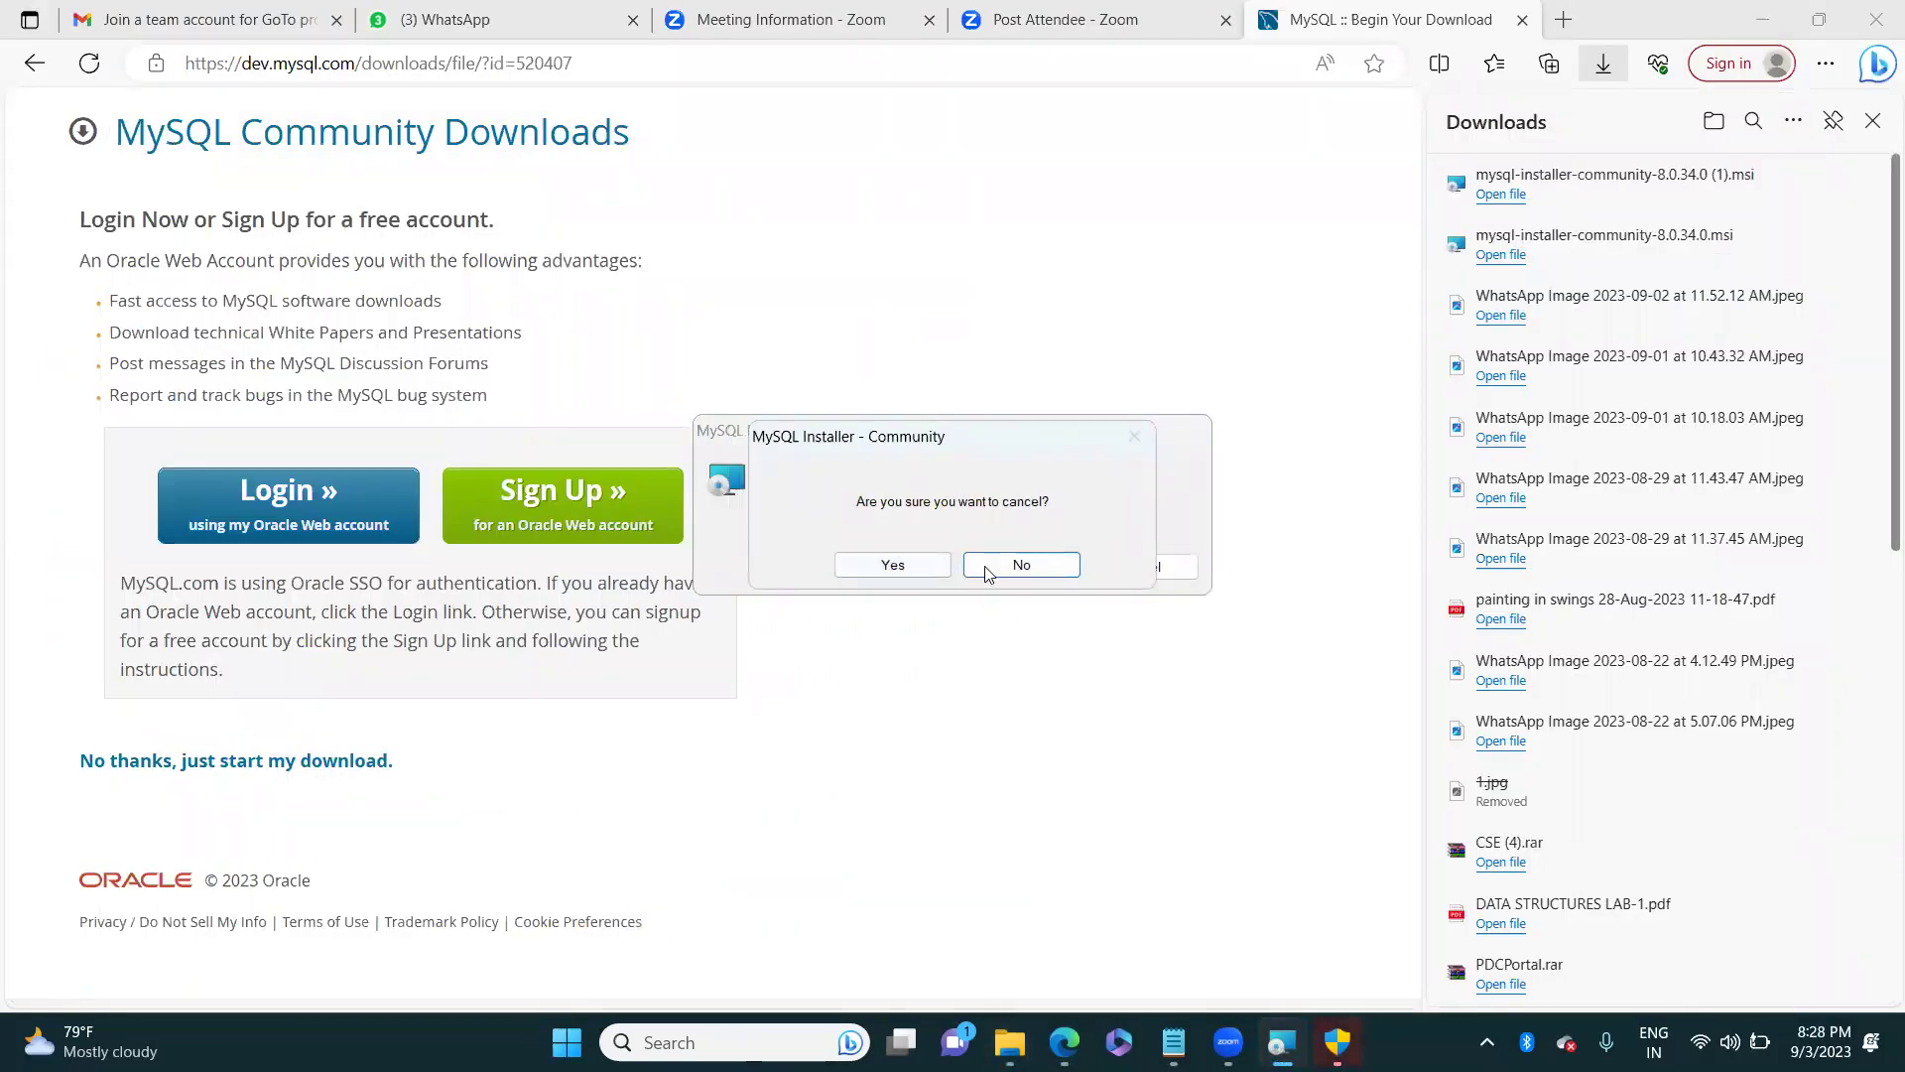
{"action": "left_click", "coordinate": [1006, 569]}
{"action": "left_click", "coordinate": [1010, 570]}
{"action": "left_click", "coordinate": [915, 565]}
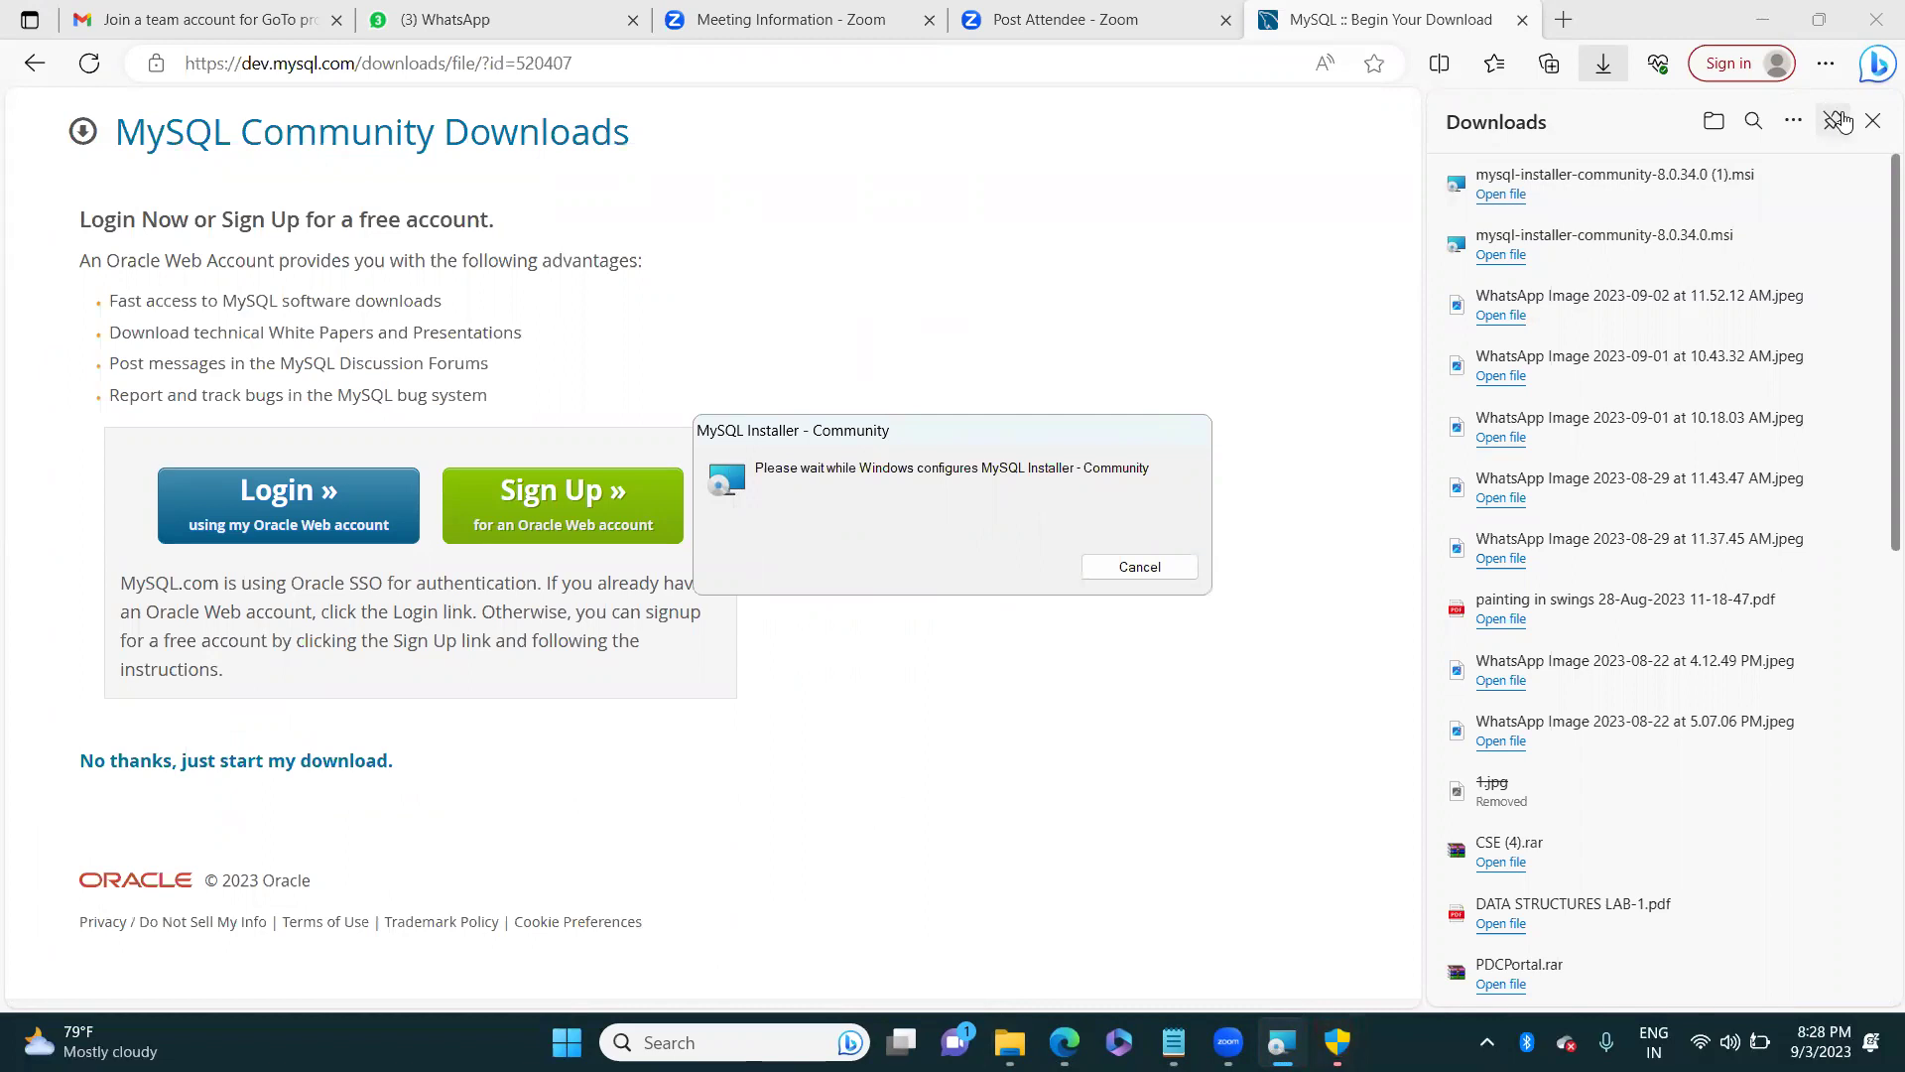
{"action": "left_click", "coordinate": [1872, 121]}
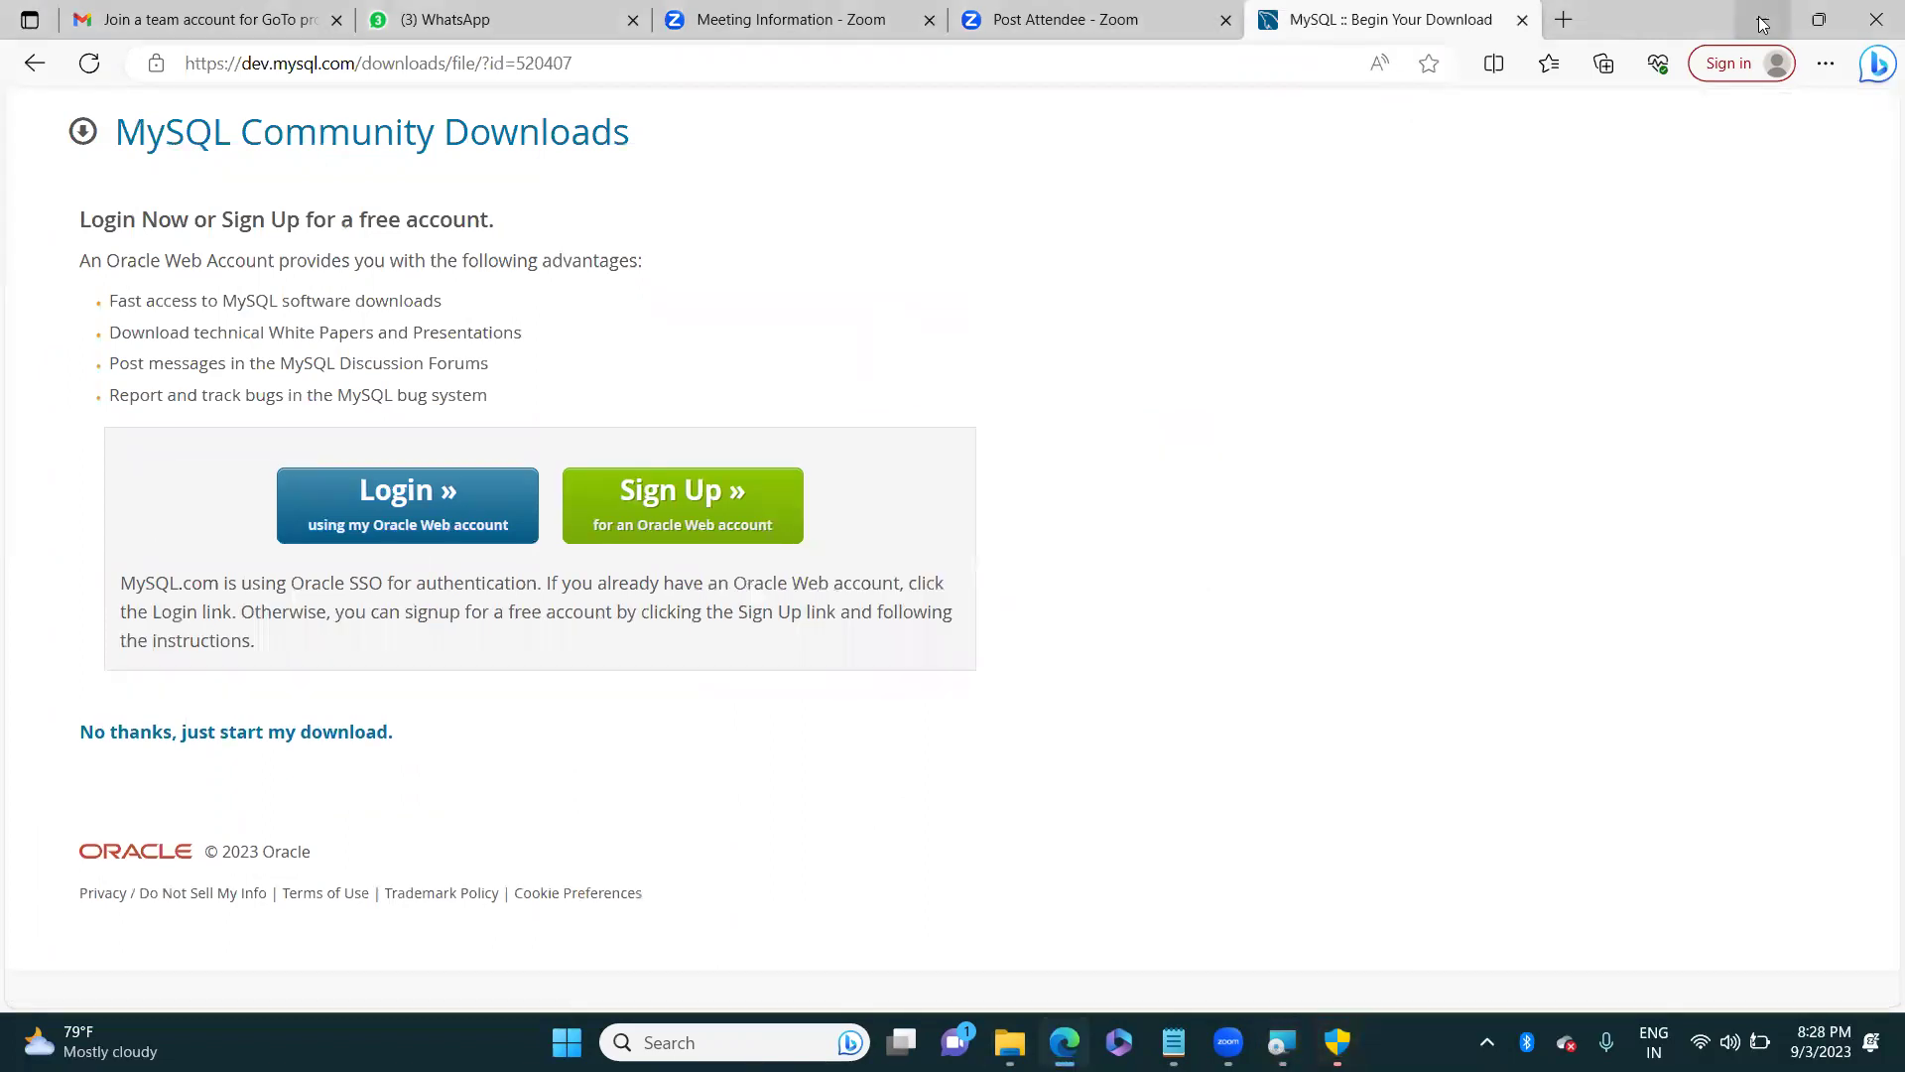
Step: Minimise the browser and Notepad and move the installer's waiting dialog higher
{"action": "left_click", "coordinate": [1762, 18]}
{"action": "left_click", "coordinate": [1757, 19]}
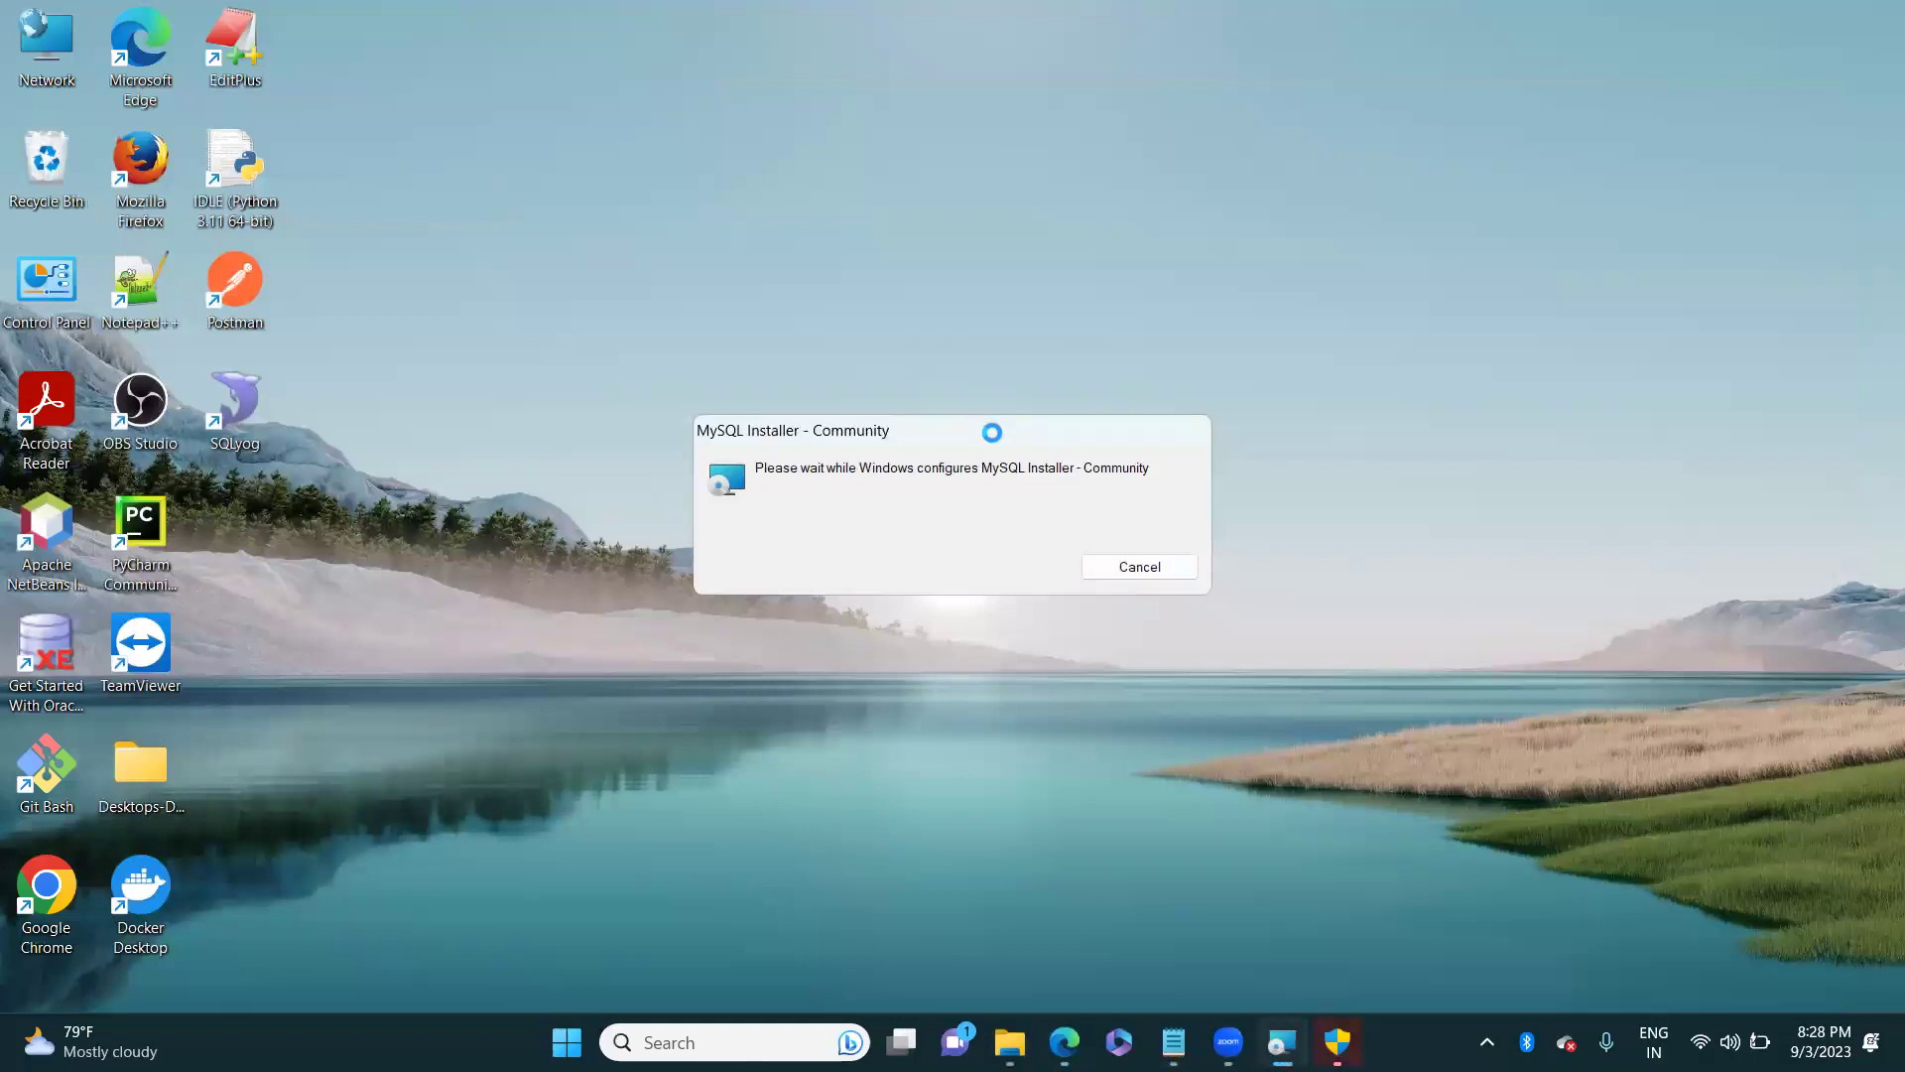
{"action": "left_click_drag", "start_coordinate": [1006, 432], "coordinate": [1050, 357]}
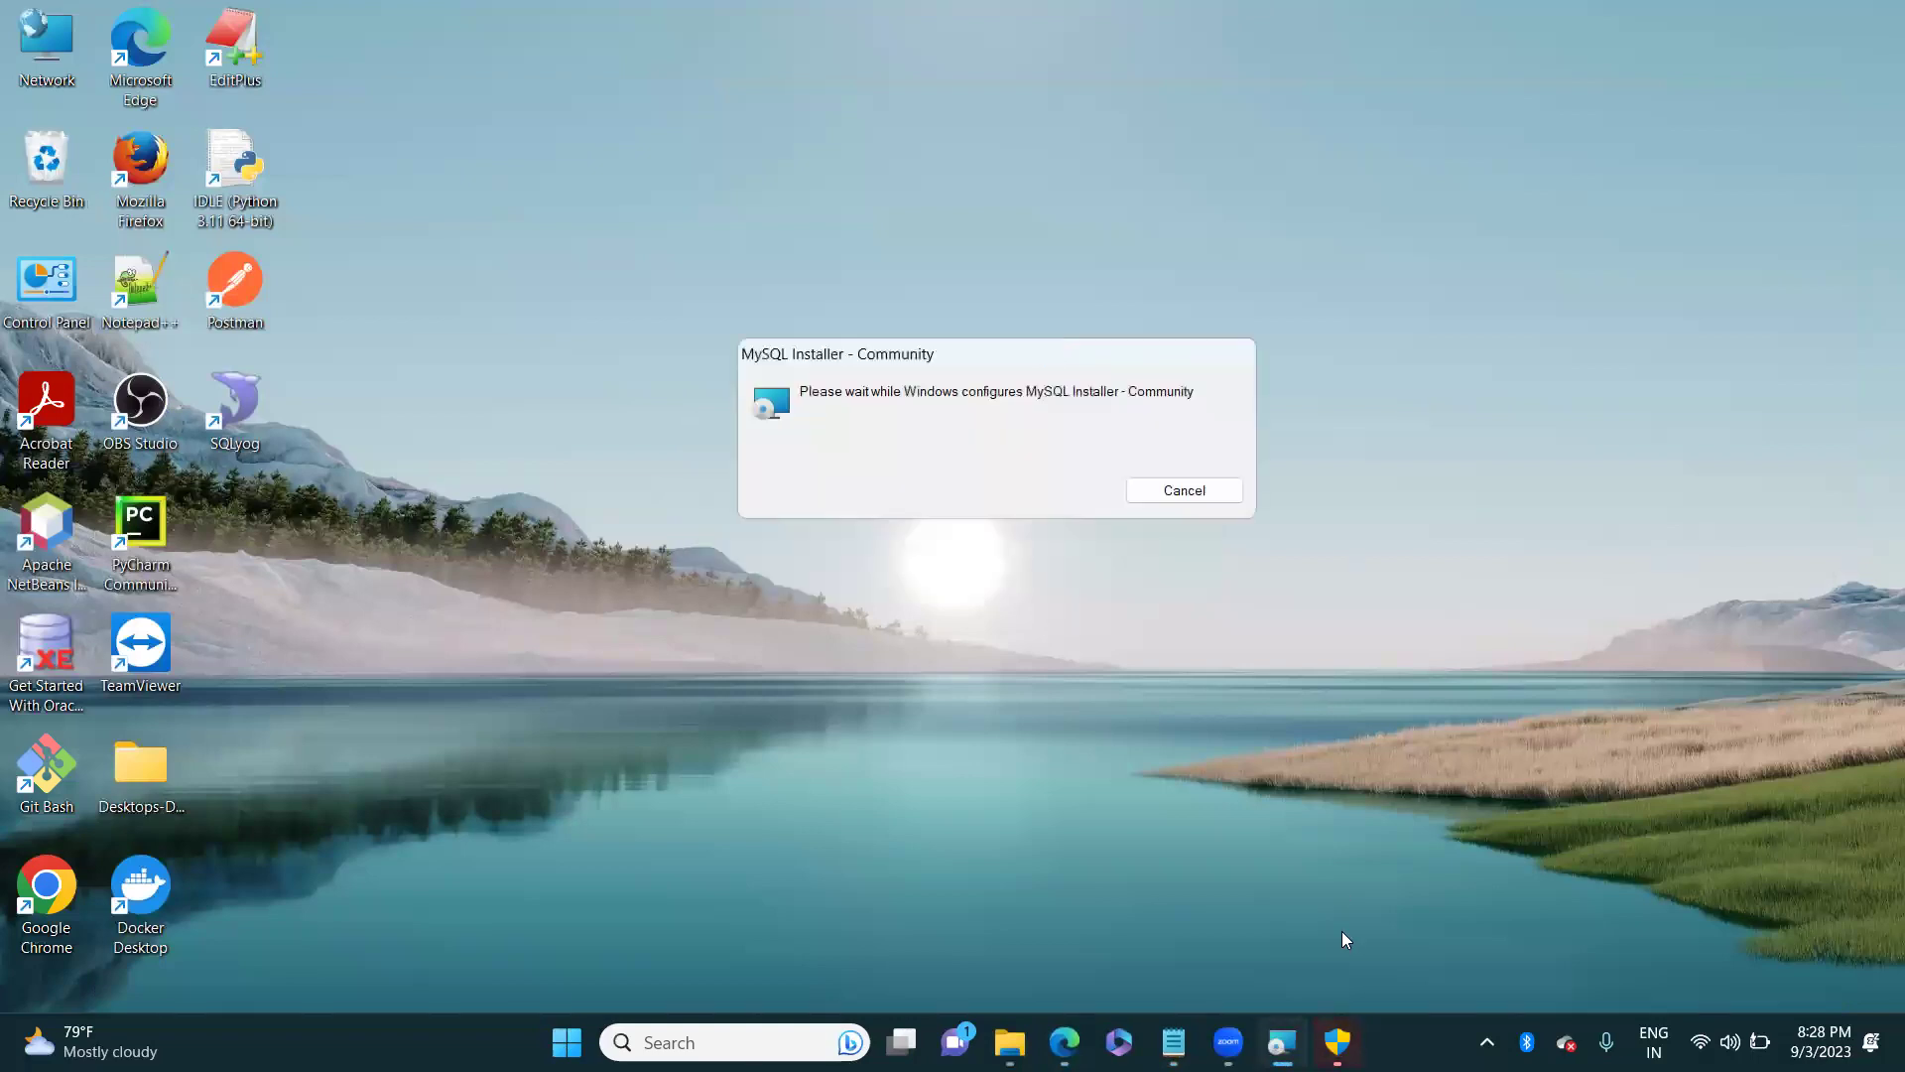
{"action": "mouse_move", "coordinate": [1338, 1042]}
{"action": "right_click", "coordinate": [1427, 464]}
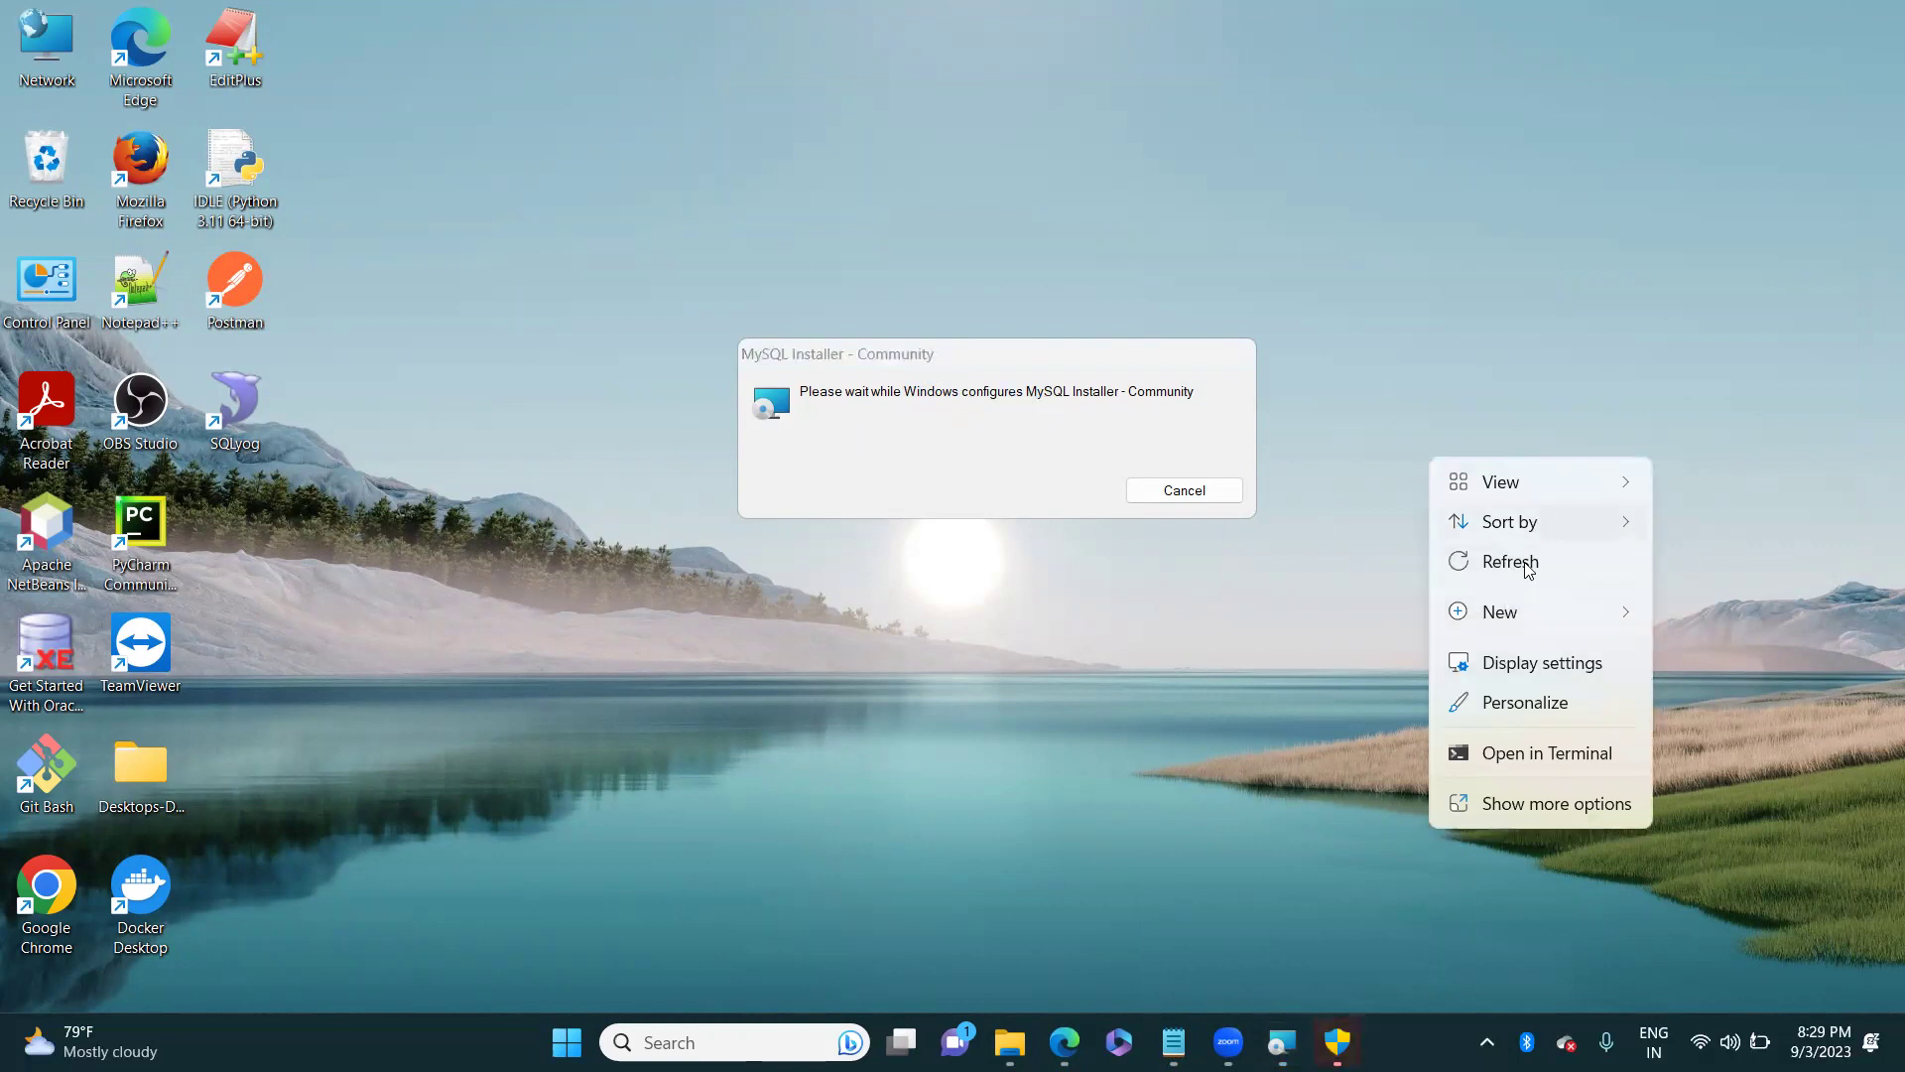
{"action": "left_click", "coordinate": [1560, 325]}
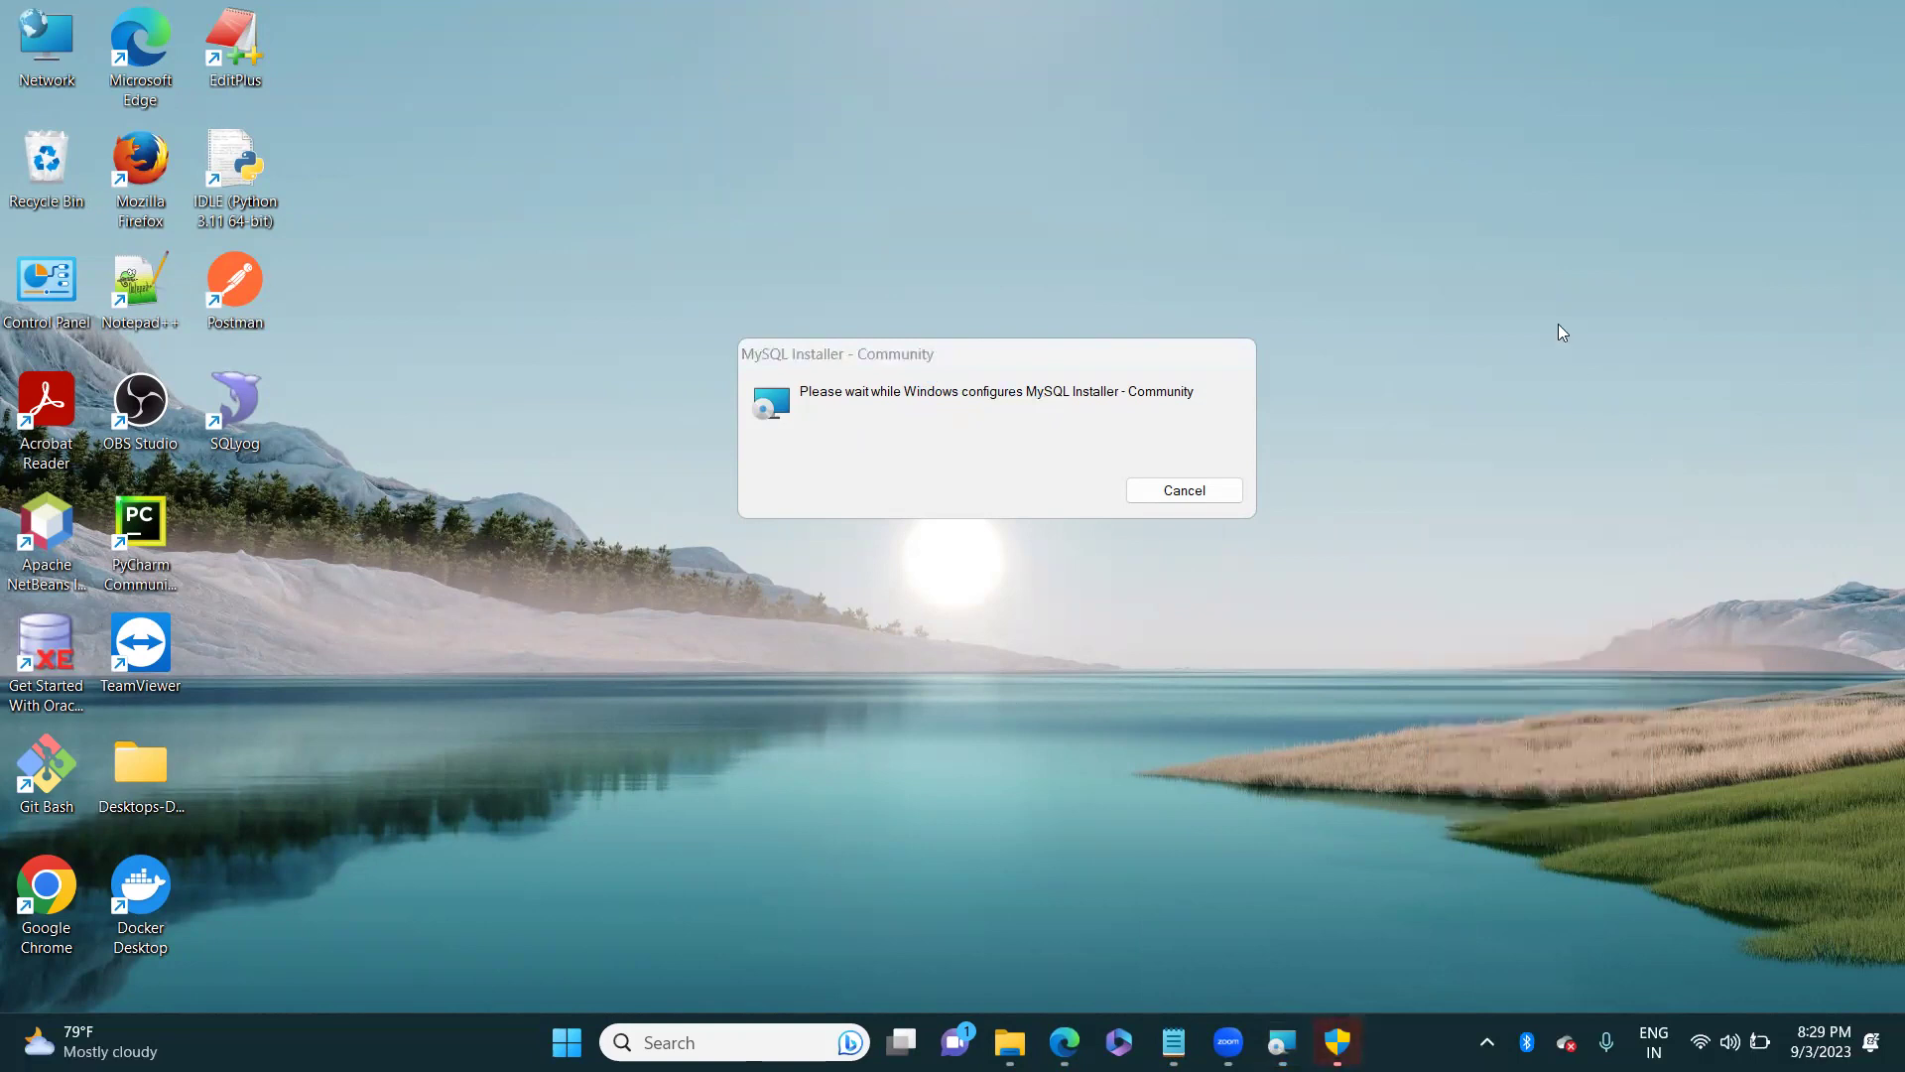
{"action": "left_click", "coordinate": [1054, 356]}
{"action": "left_click_drag", "start_coordinate": [1054, 356], "coordinate": [1046, 301]}
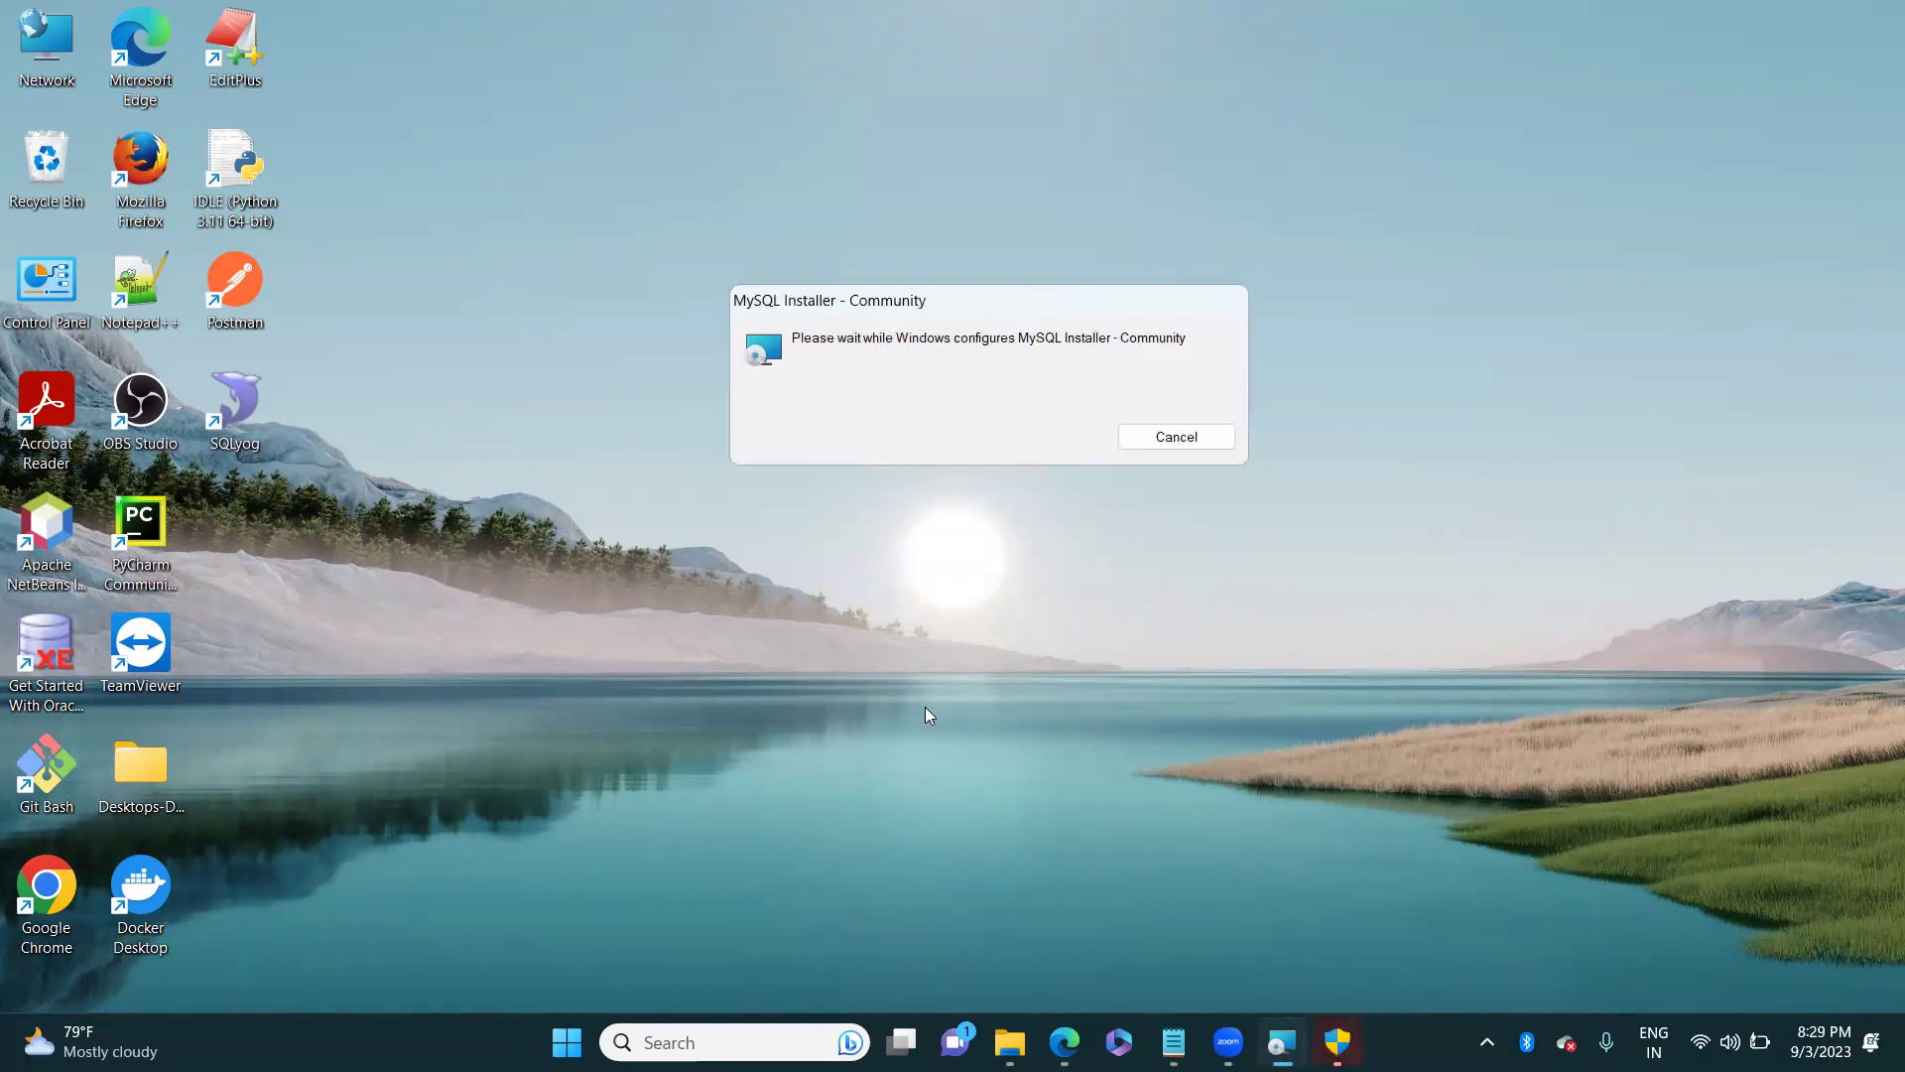
Step: Refresh the desktop, reposition the installer window and bring up the pending permission prompt
{"action": "mouse_move", "coordinate": [1229, 1042]}
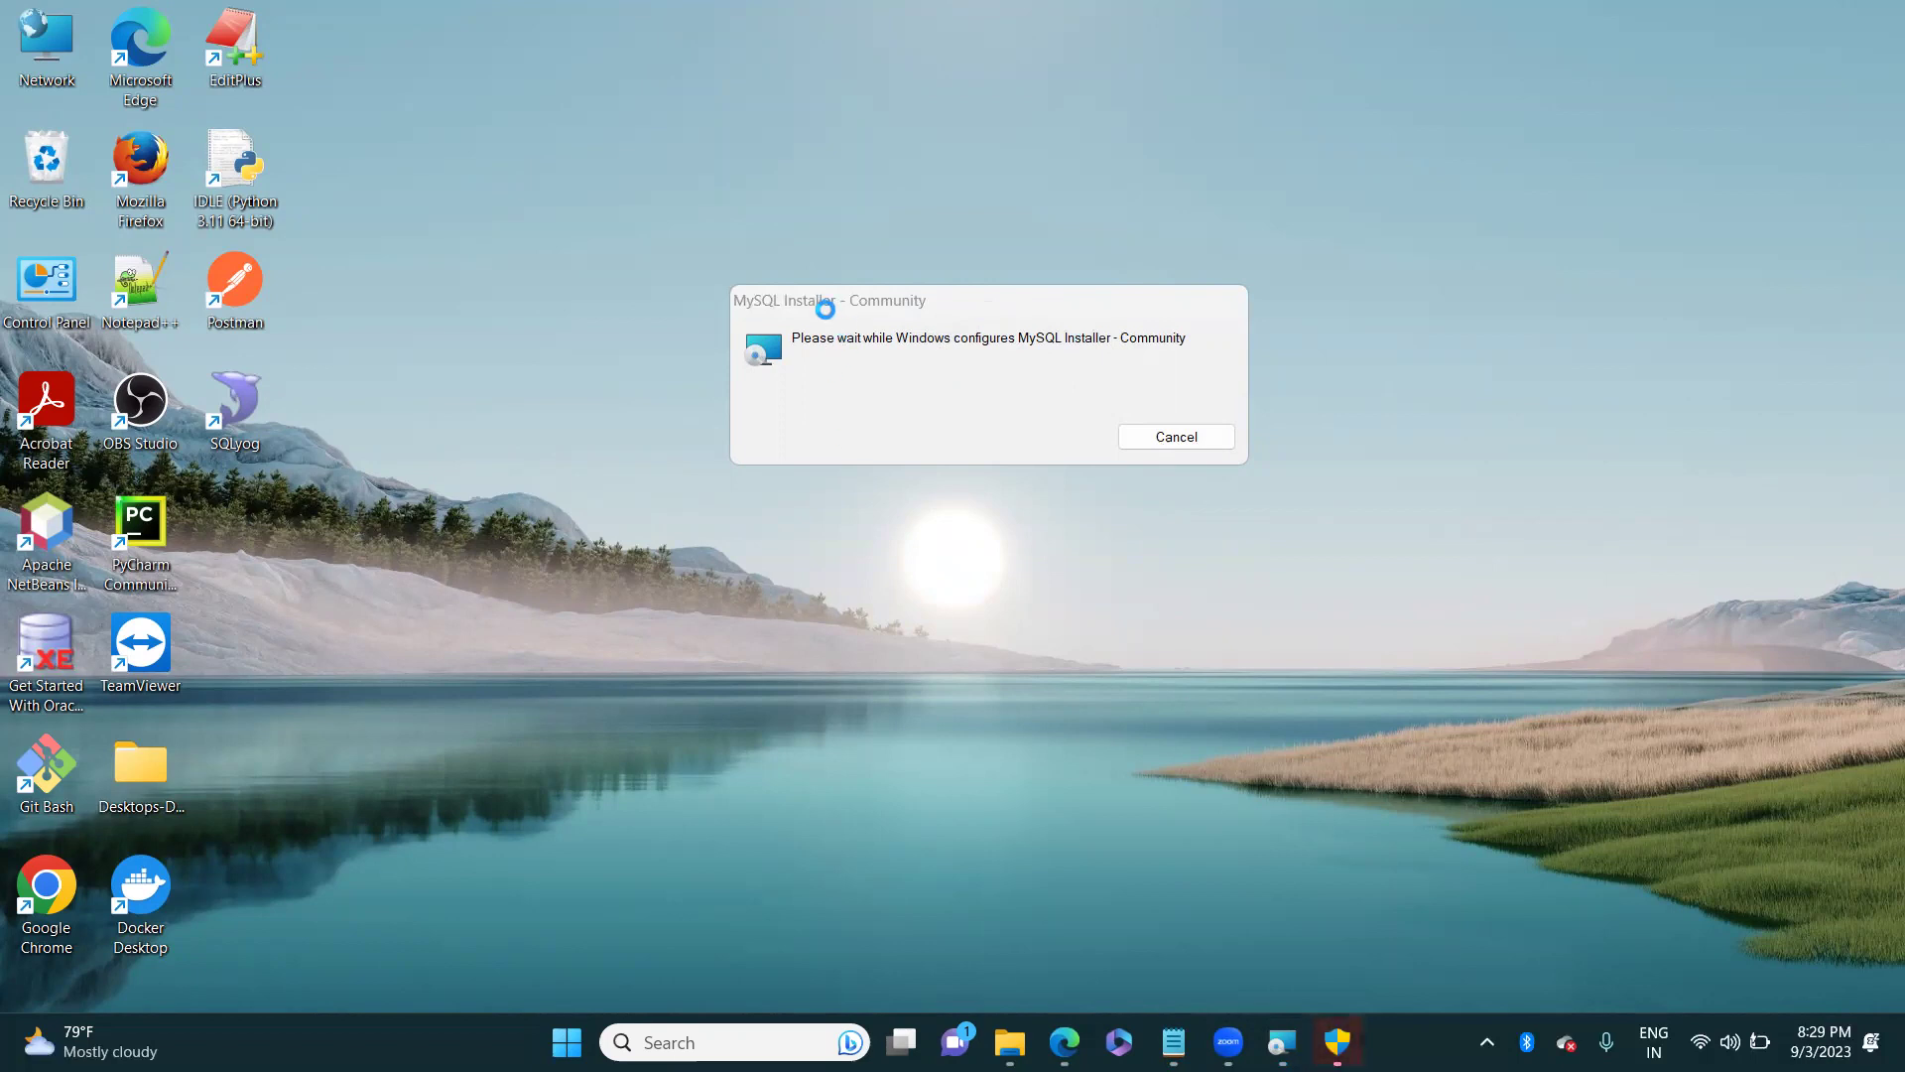
{"action": "right_click", "coordinate": [1461, 221]}
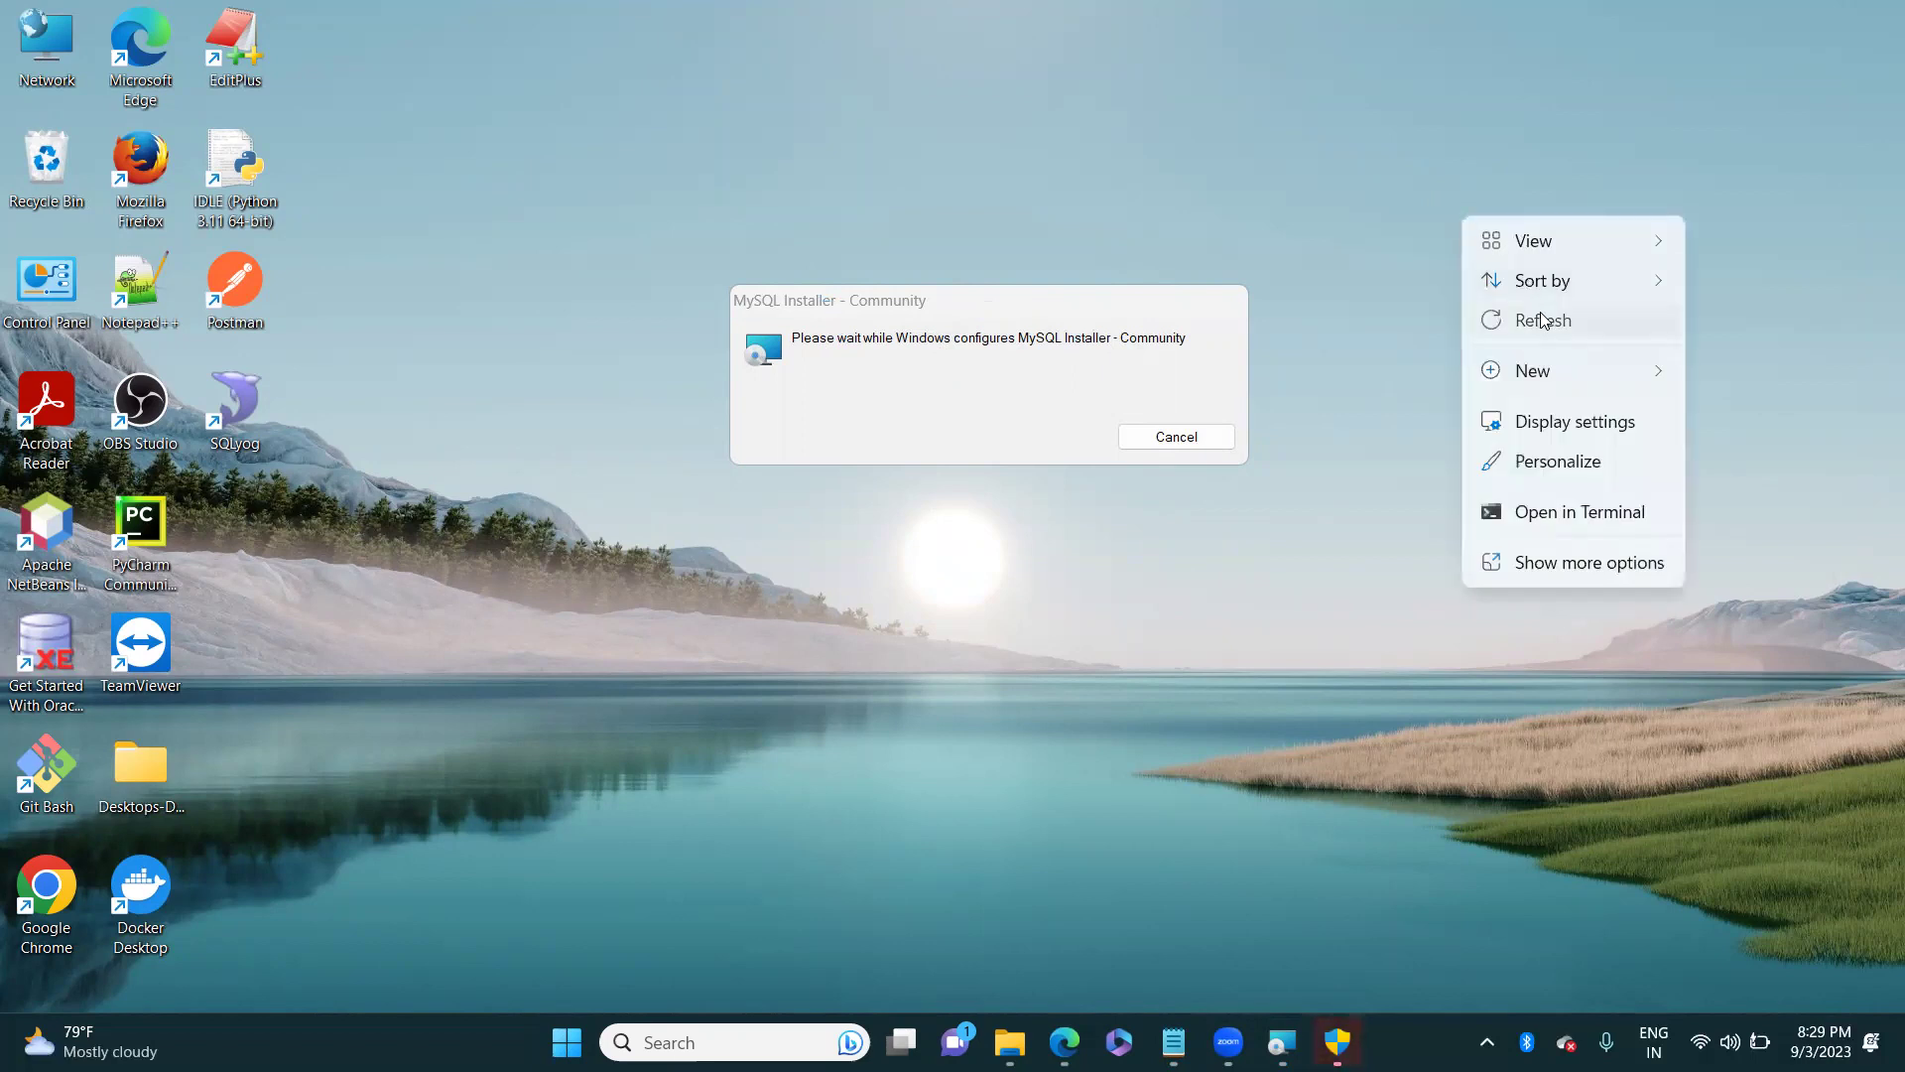
{"action": "left_click", "coordinate": [1542, 320]}
{"action": "right_click", "coordinate": [1477, 220]}
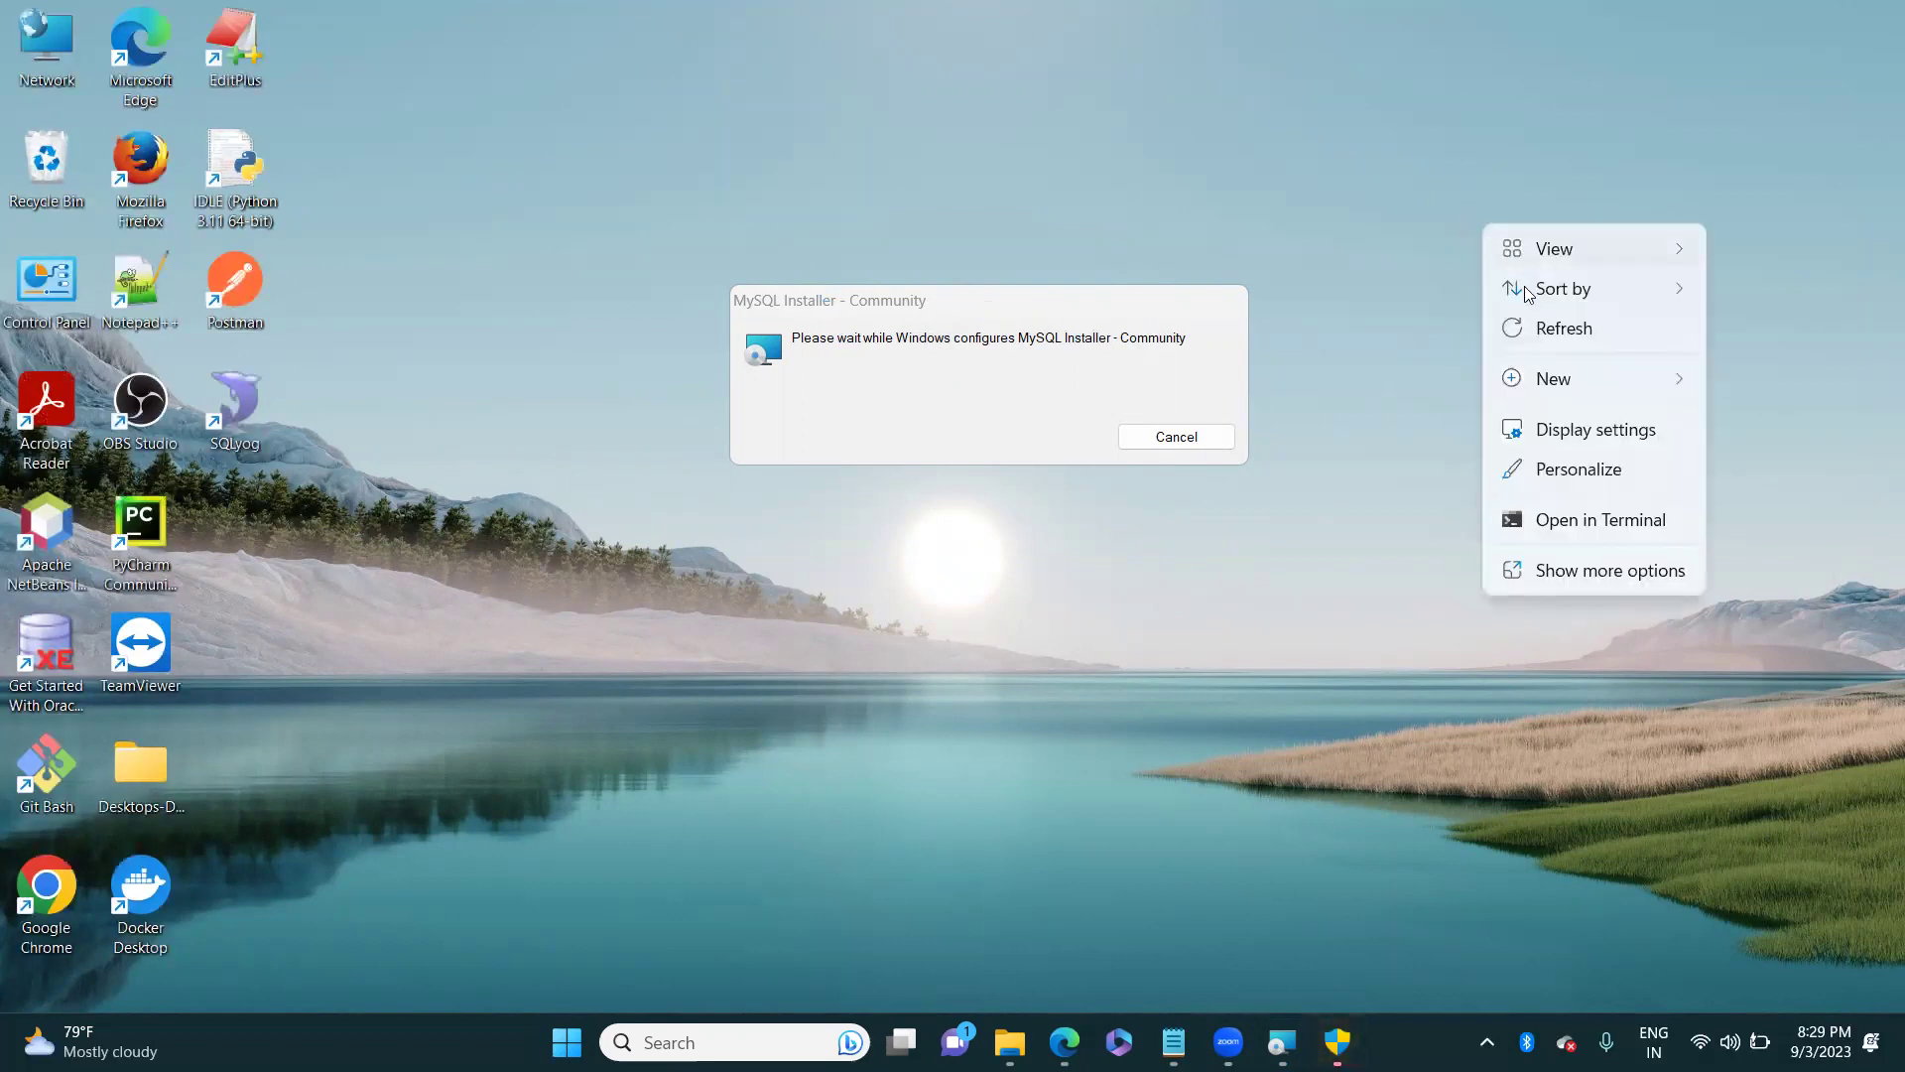
{"action": "left_click", "coordinate": [1558, 331]}
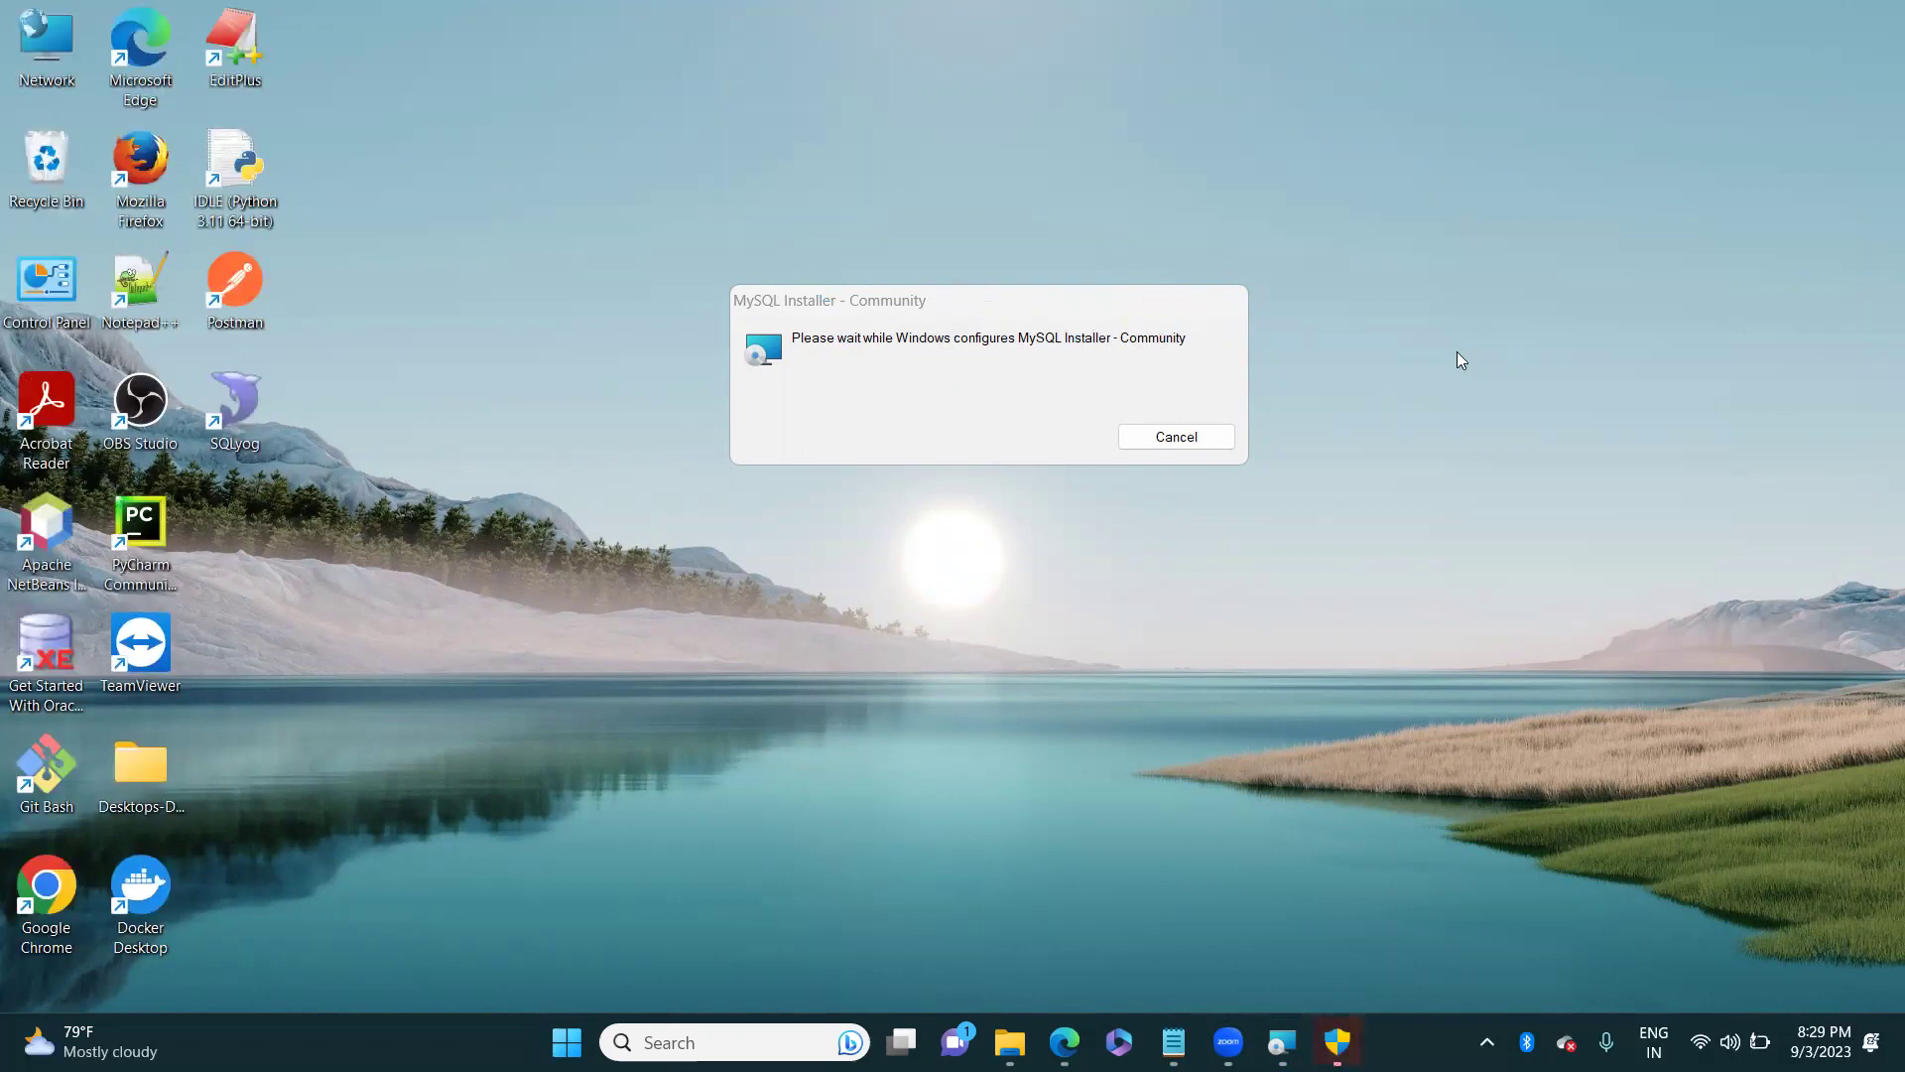
{"action": "left_click", "coordinate": [1030, 306]}
{"action": "left_click_drag", "start_coordinate": [1030, 306], "coordinate": [963, 317]}
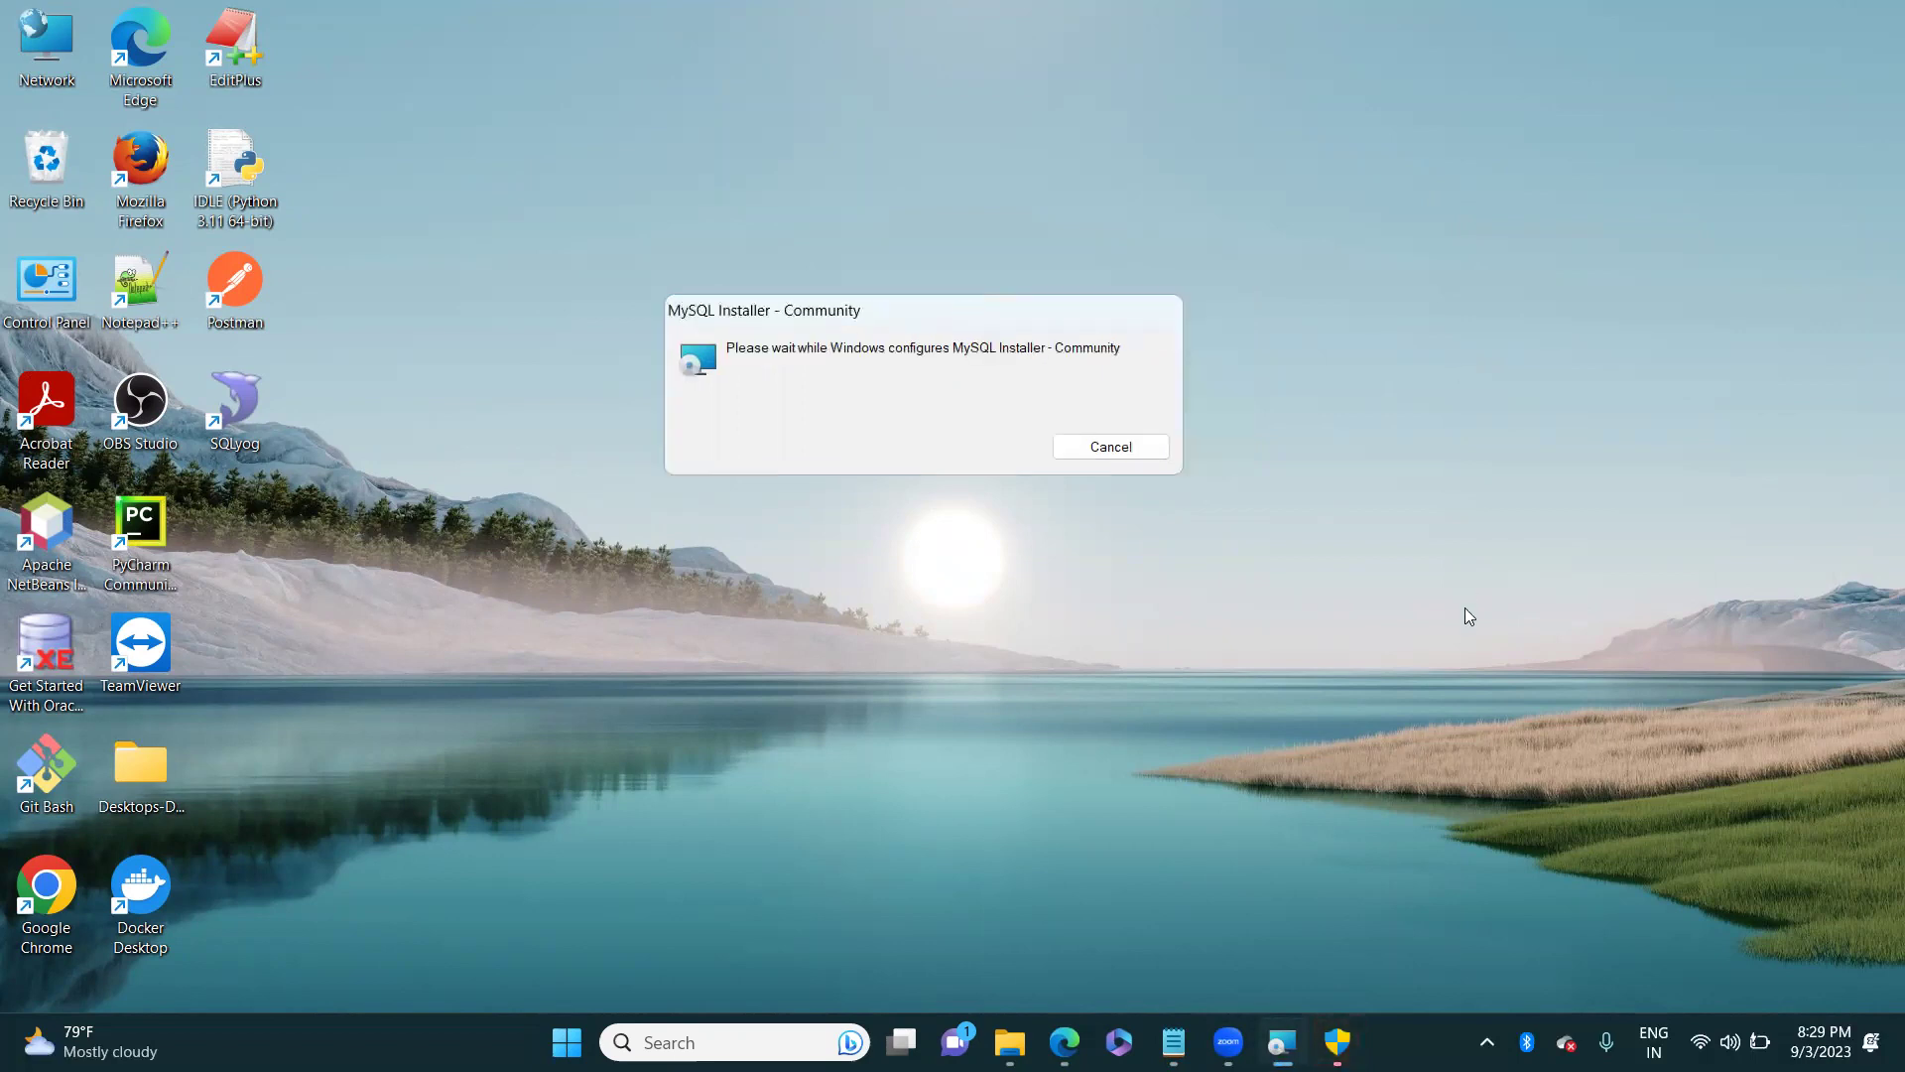
{"action": "left_click", "coordinate": [1338, 1042]}
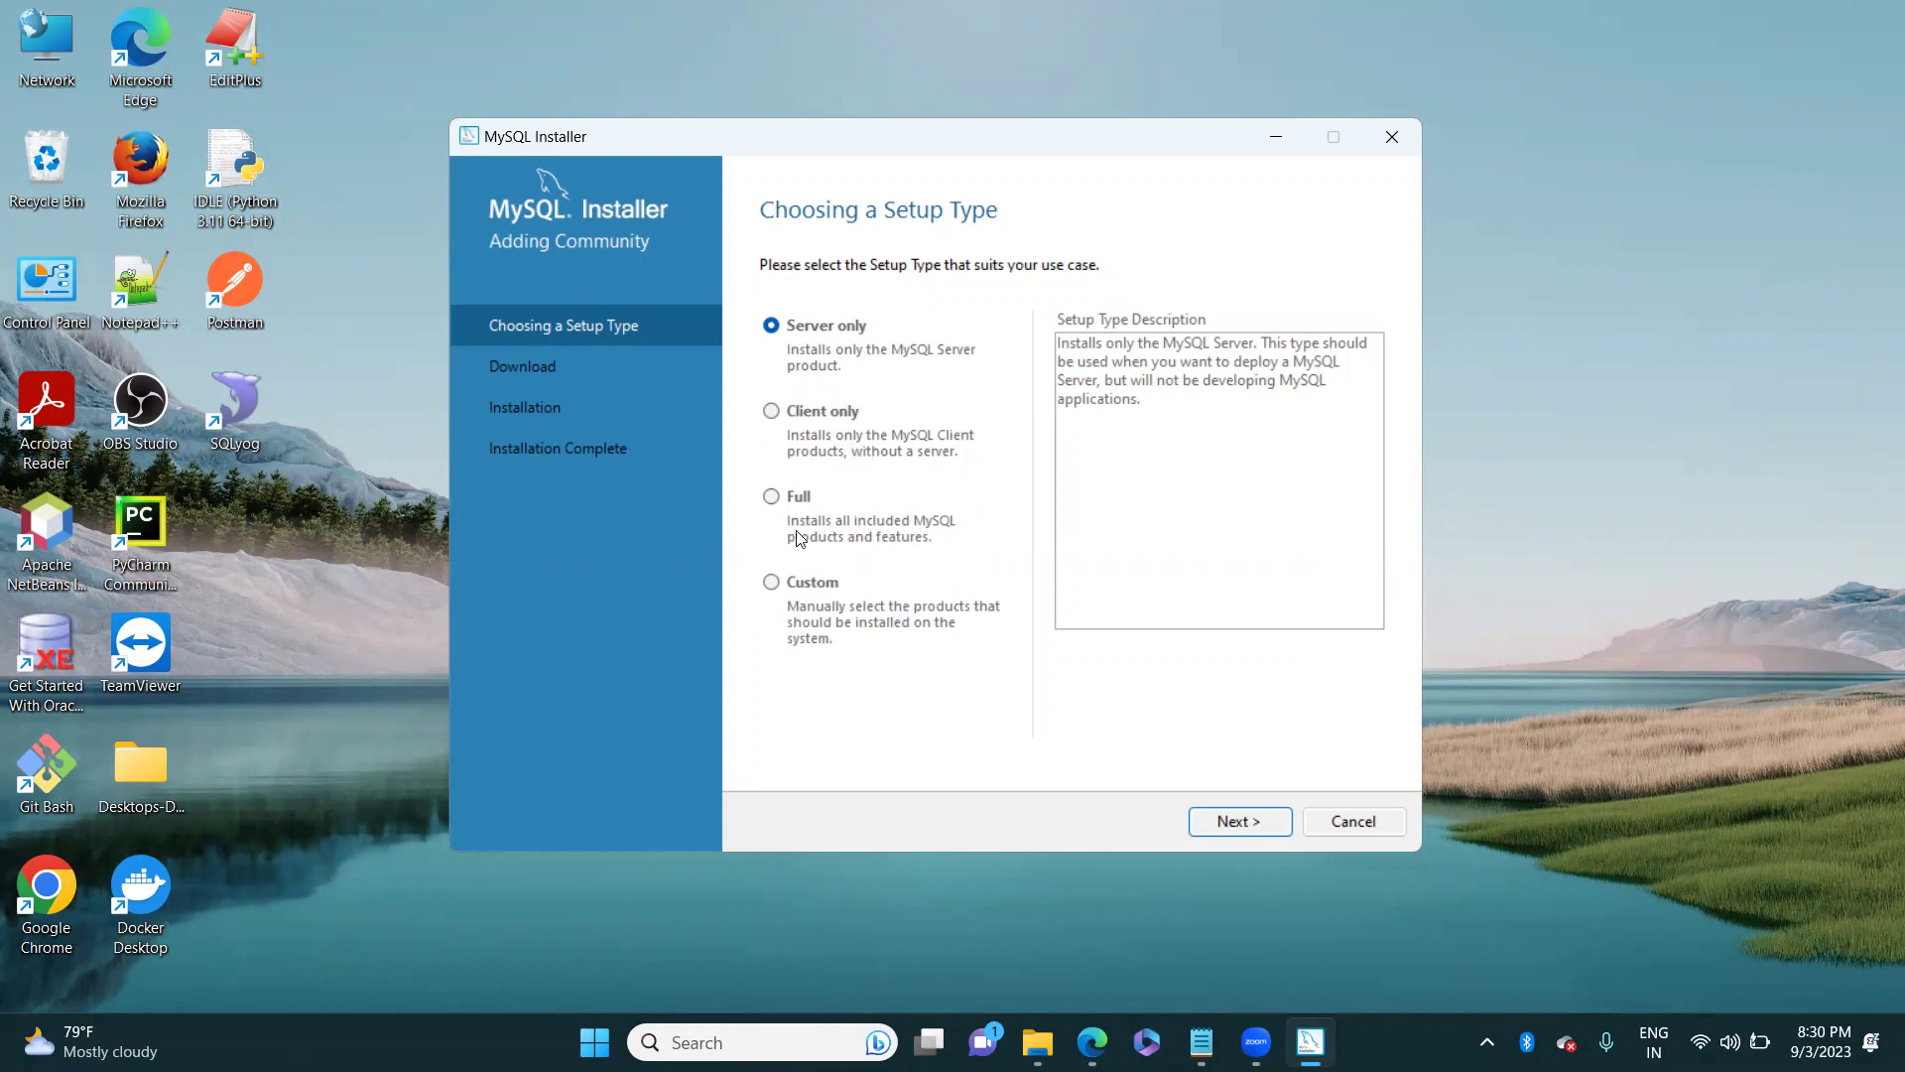
Step: Choose the Full setup type and continue to the six-product Installation list
{"action": "left_click", "coordinate": [773, 498]}
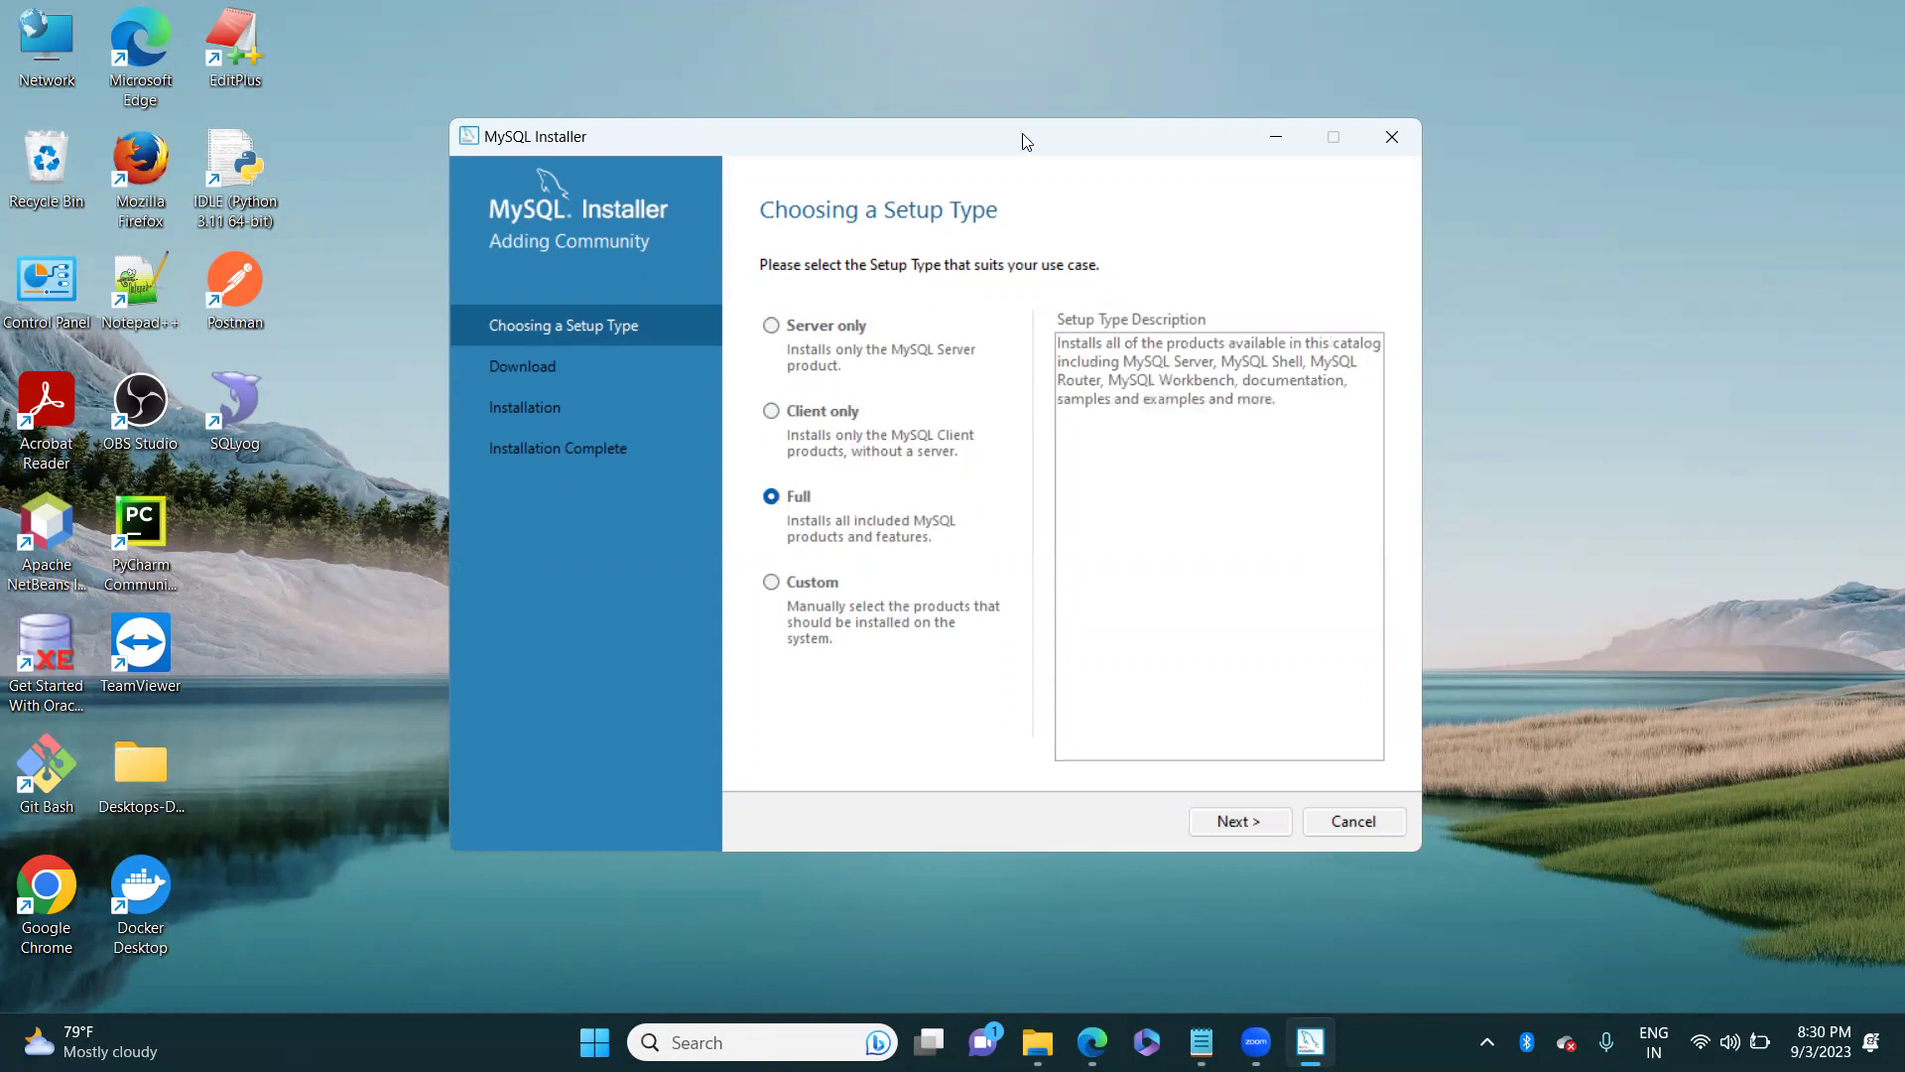
{"action": "left_click_drag", "start_coordinate": [1026, 141], "coordinate": [1033, 52]}
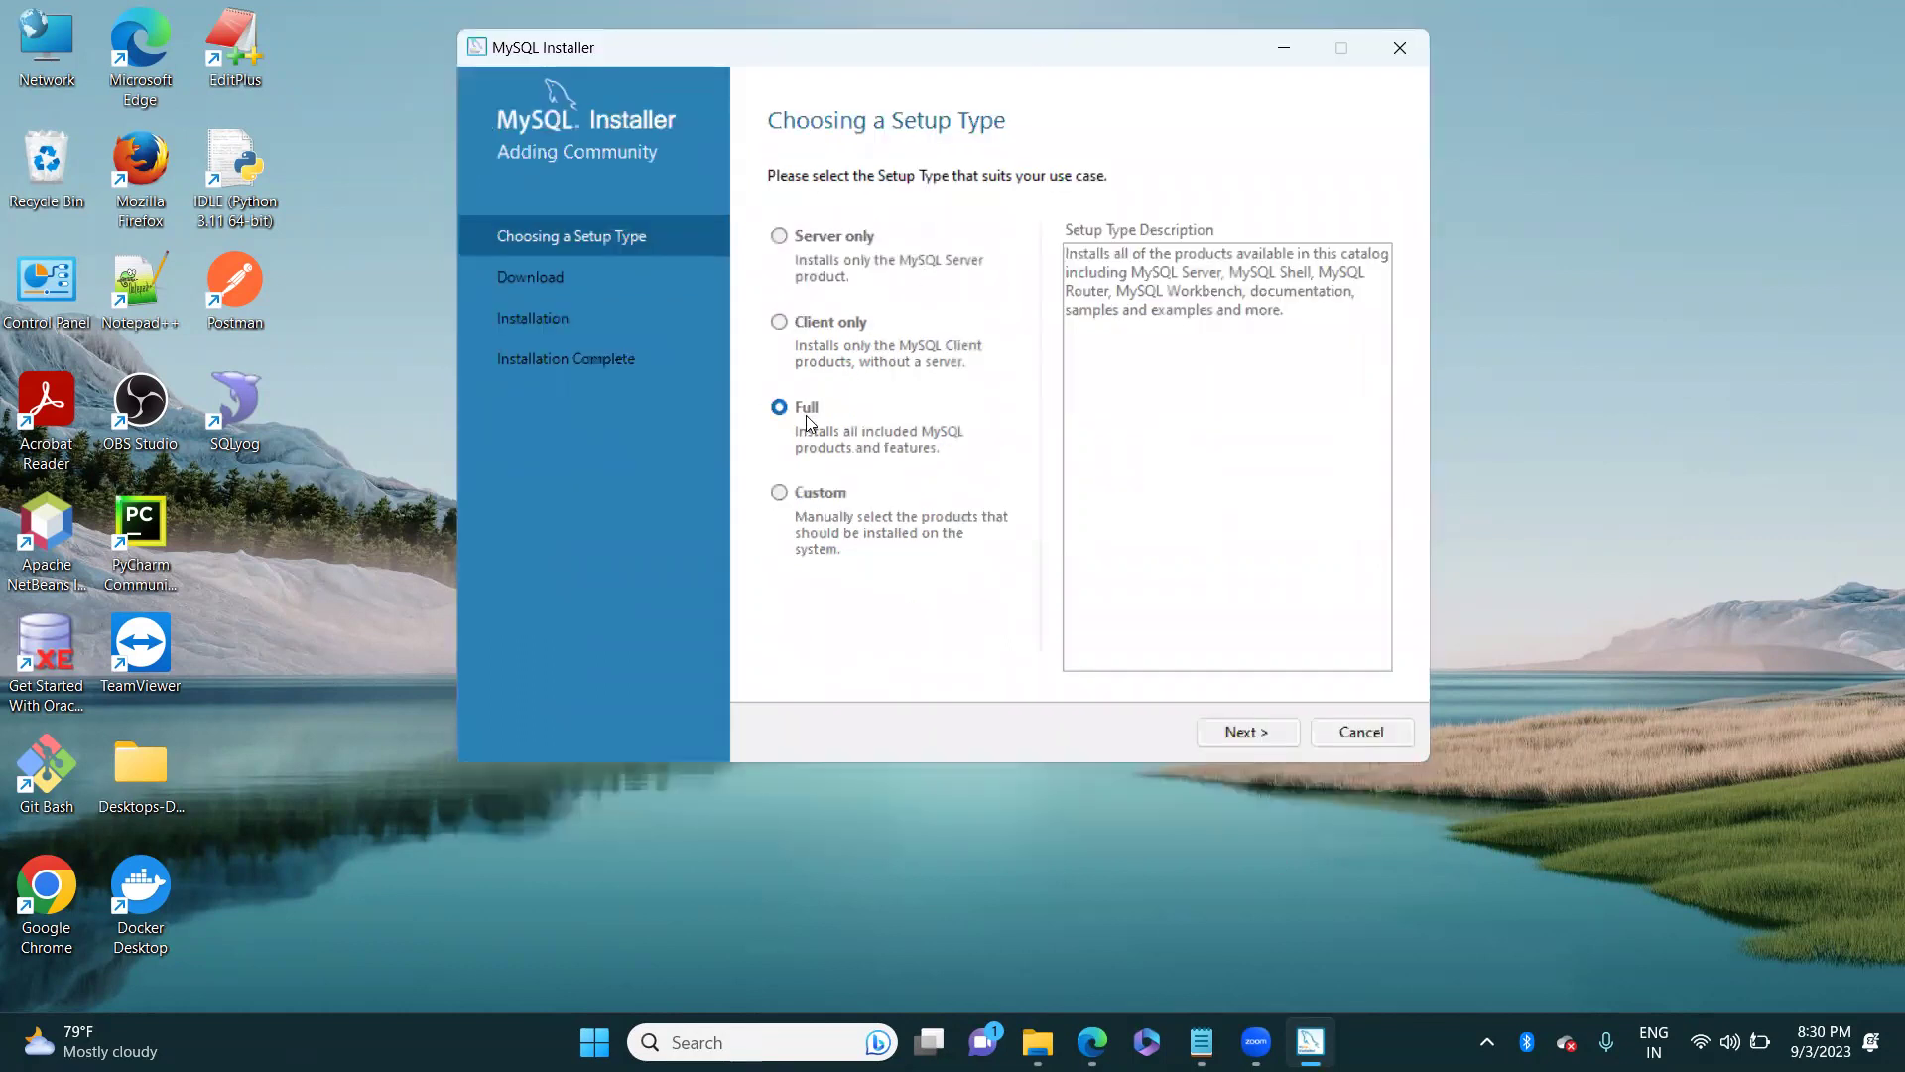
{"action": "left_click", "coordinate": [1220, 733]}
{"action": "left_click", "coordinate": [1221, 732]}
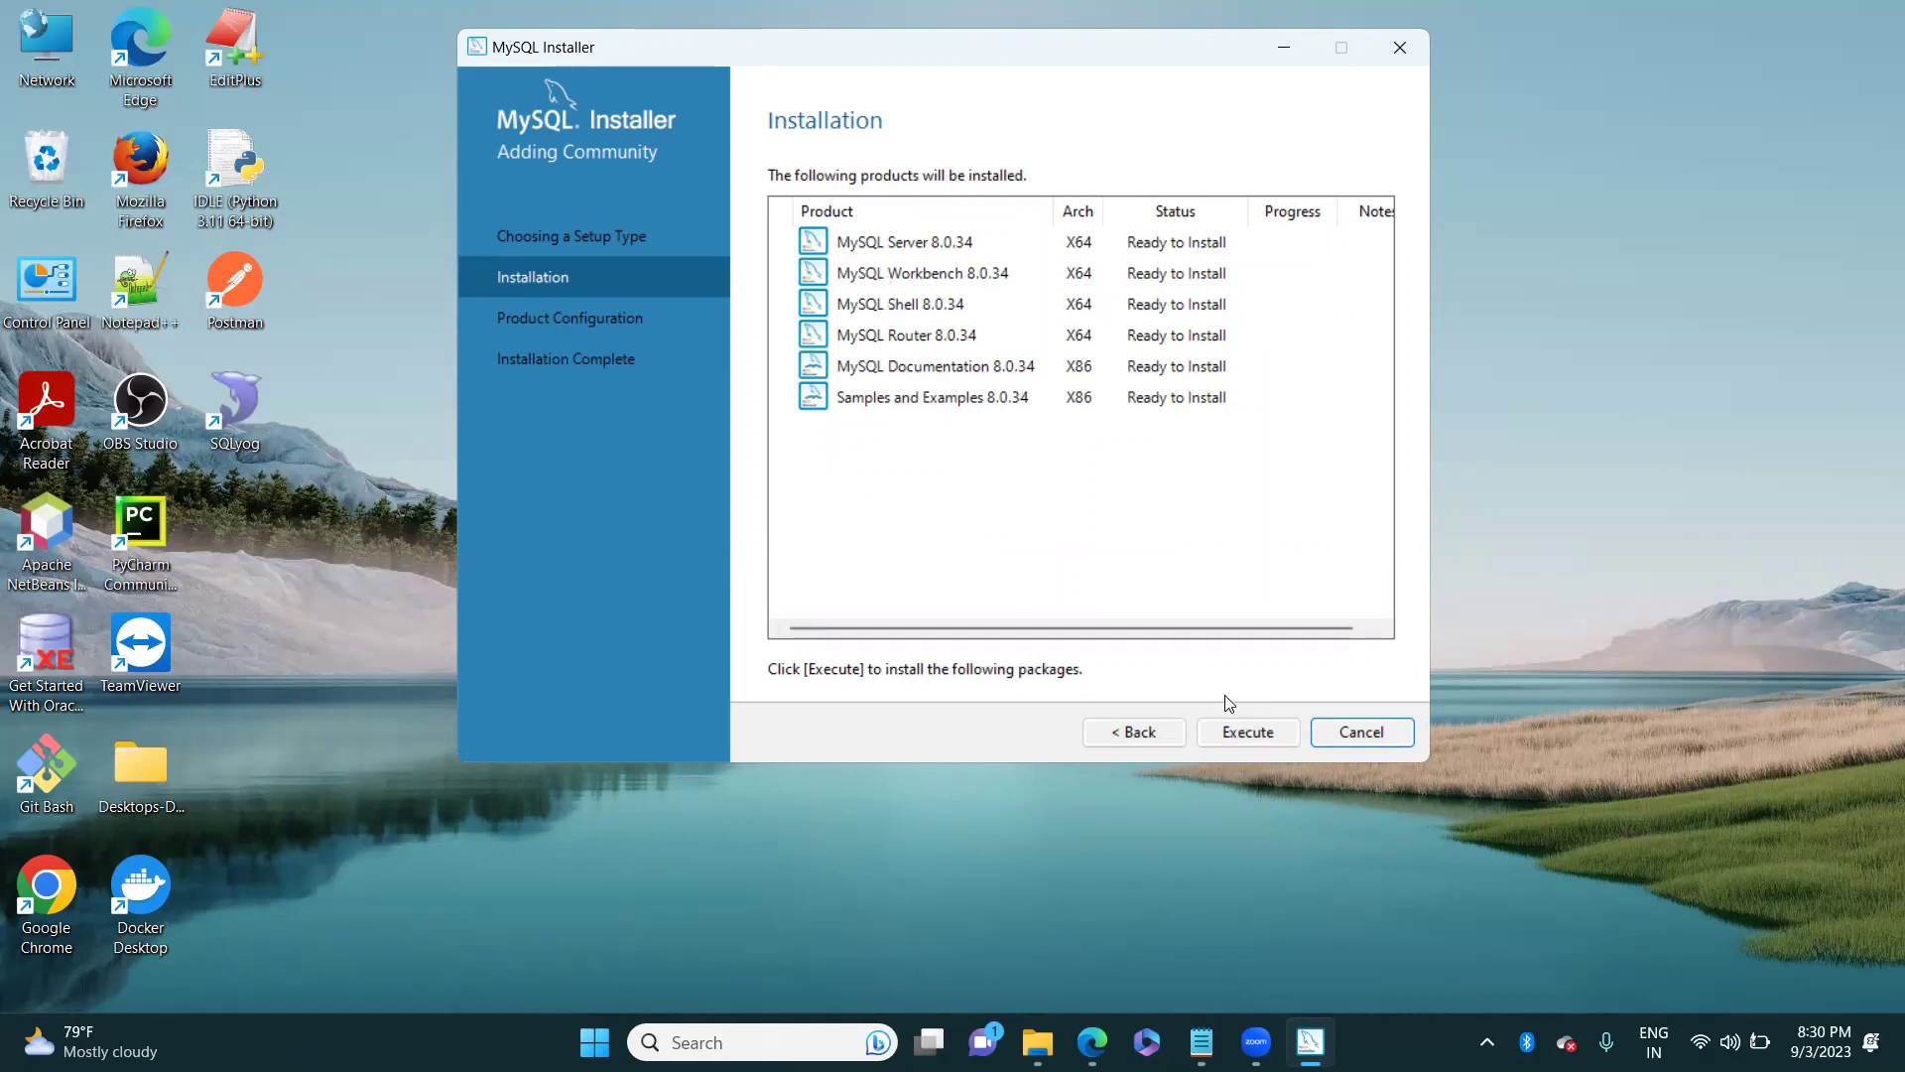
Step: Execute the installation of all six MySQL 8.0.34 products
{"action": "left_click", "coordinate": [1244, 735]}
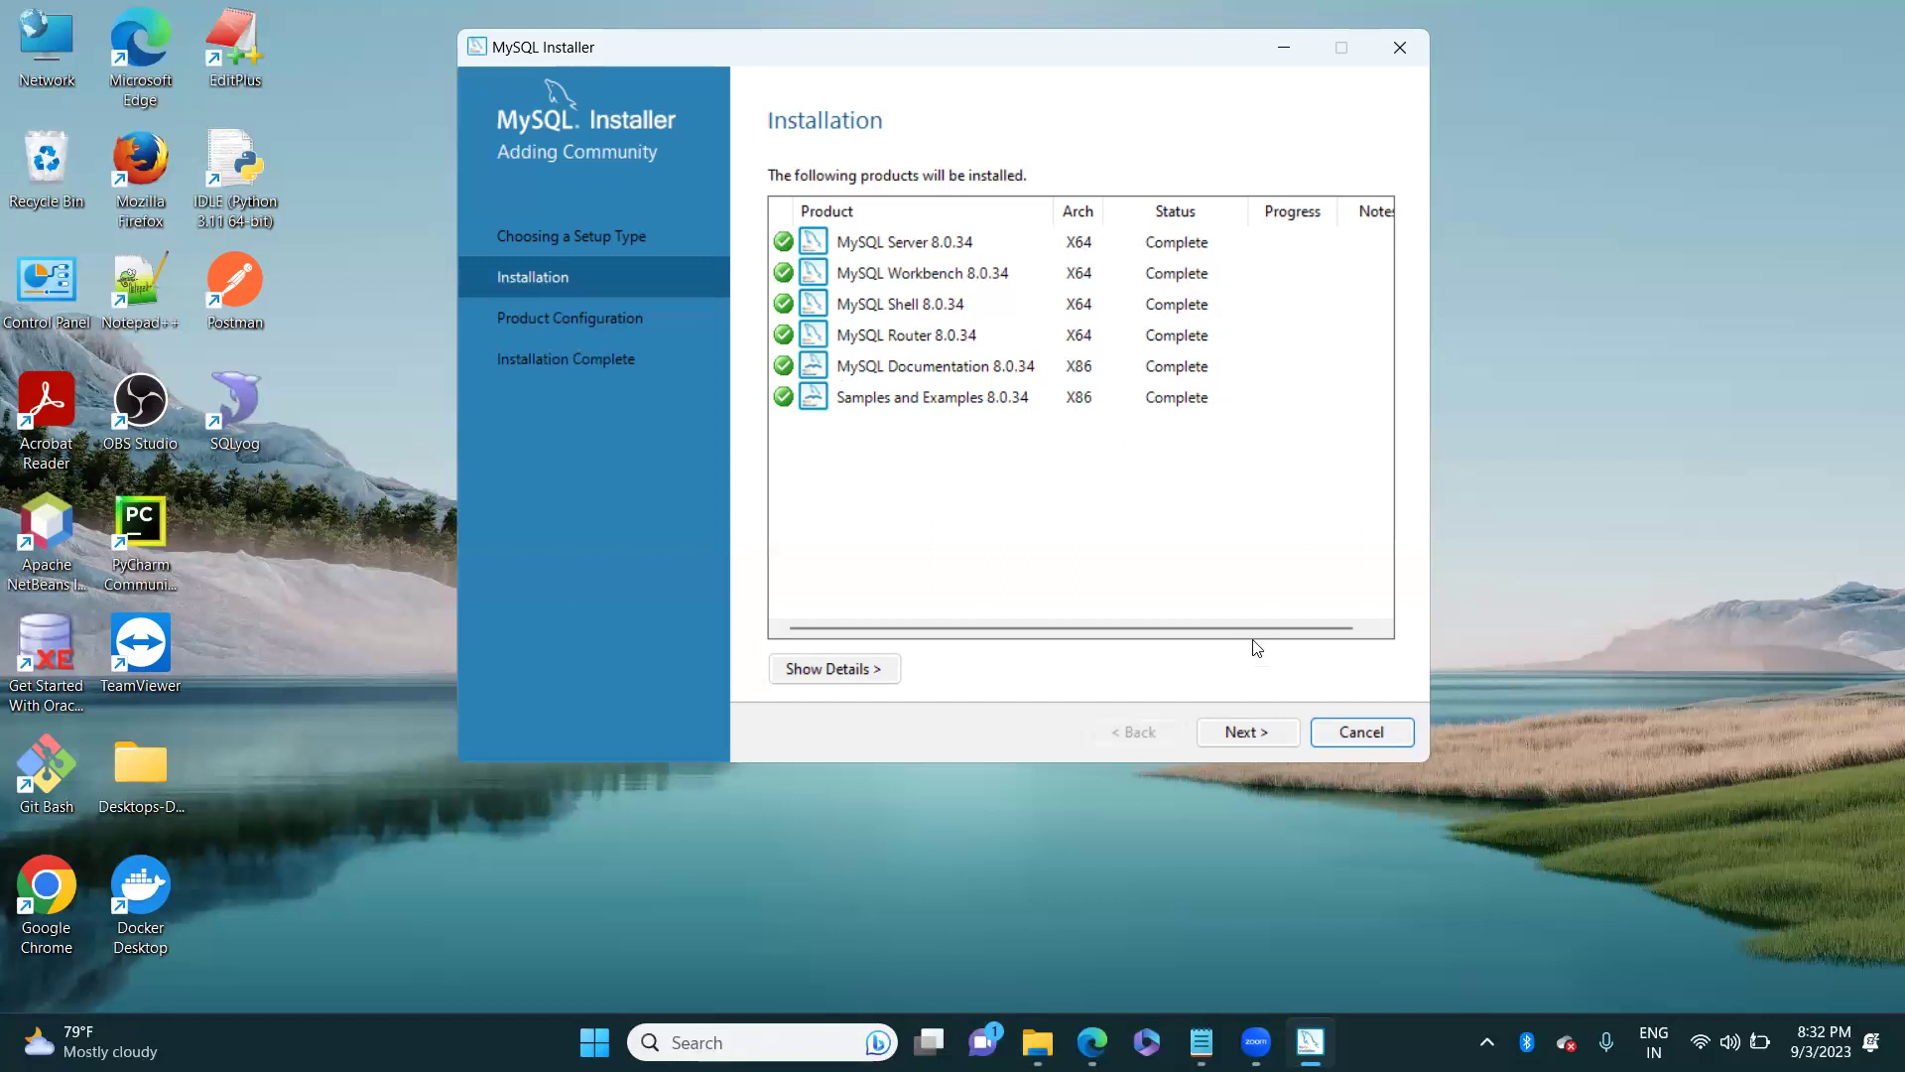
Step: Start MySQL Server configuration, keeping Development Computer type on port 3306
{"action": "left_click", "coordinate": [1242, 734]}
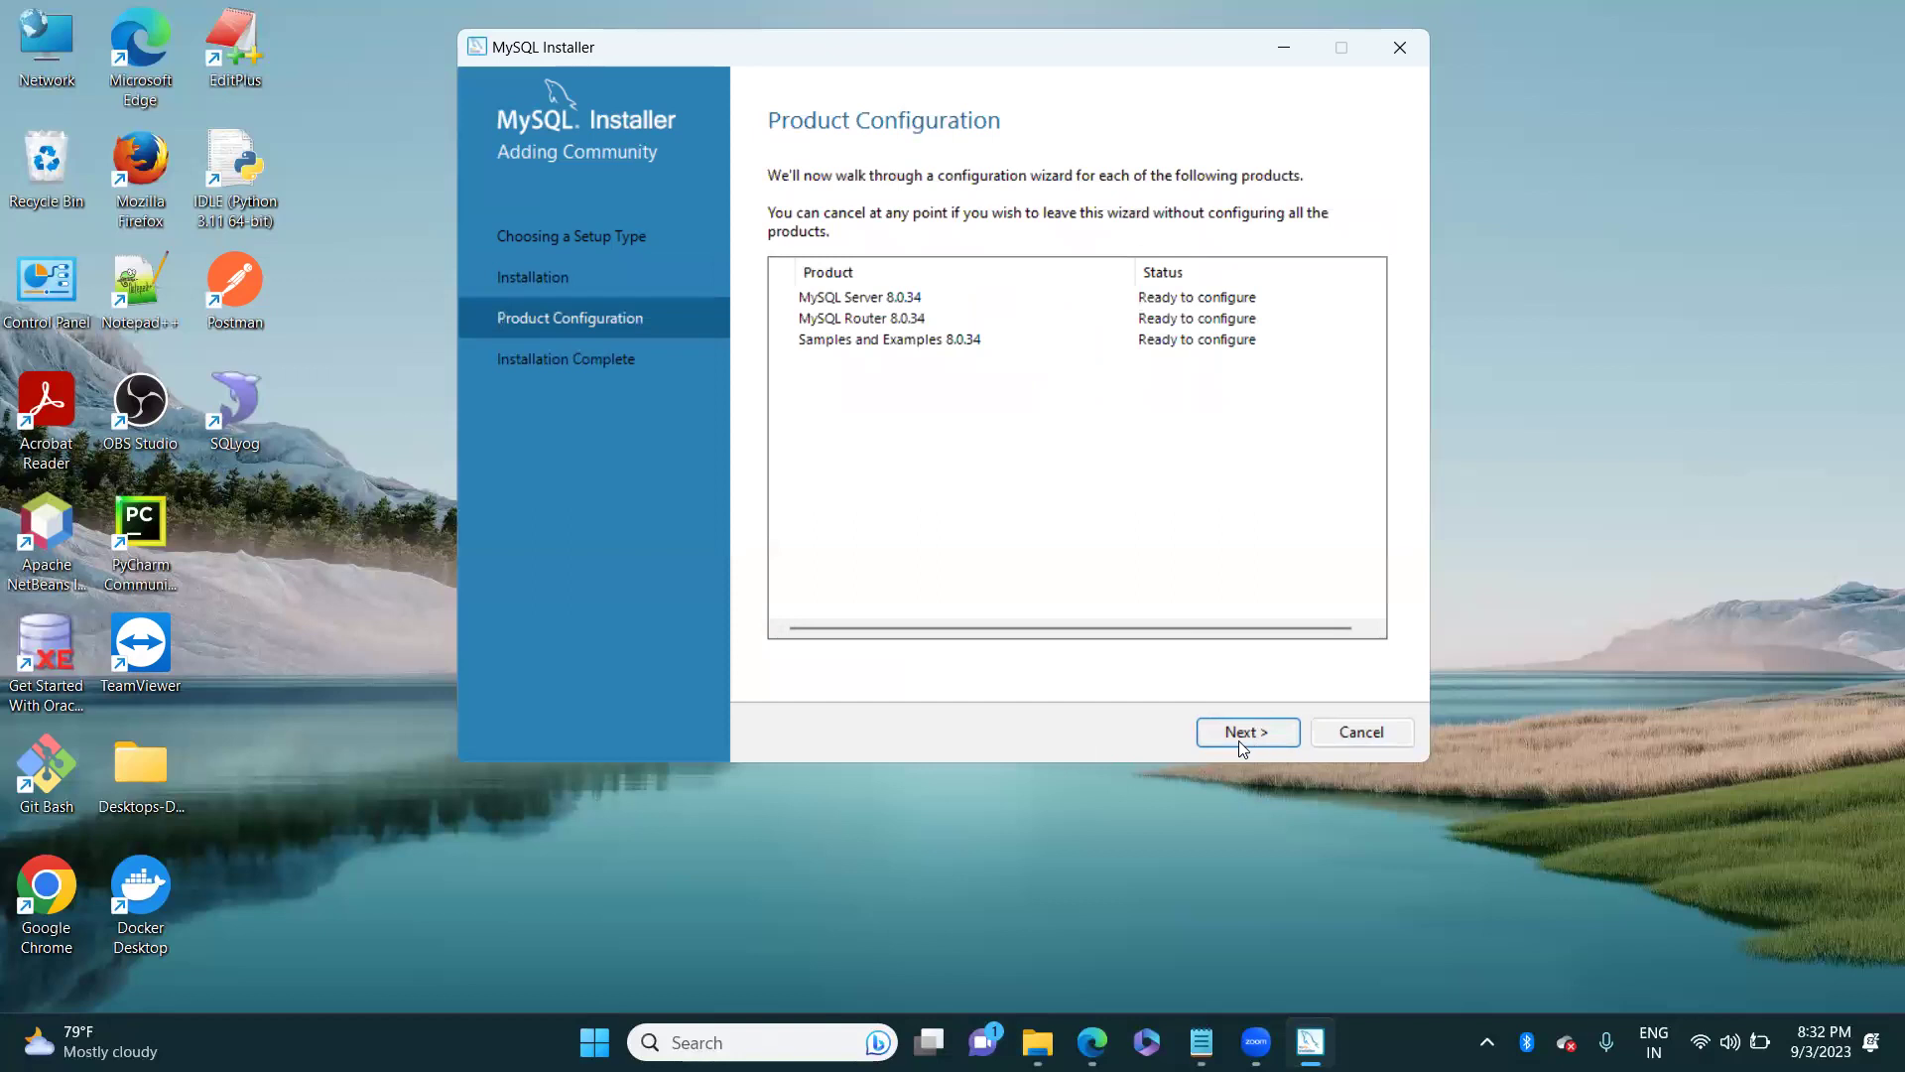
{"action": "left_click", "coordinate": [1234, 744]}
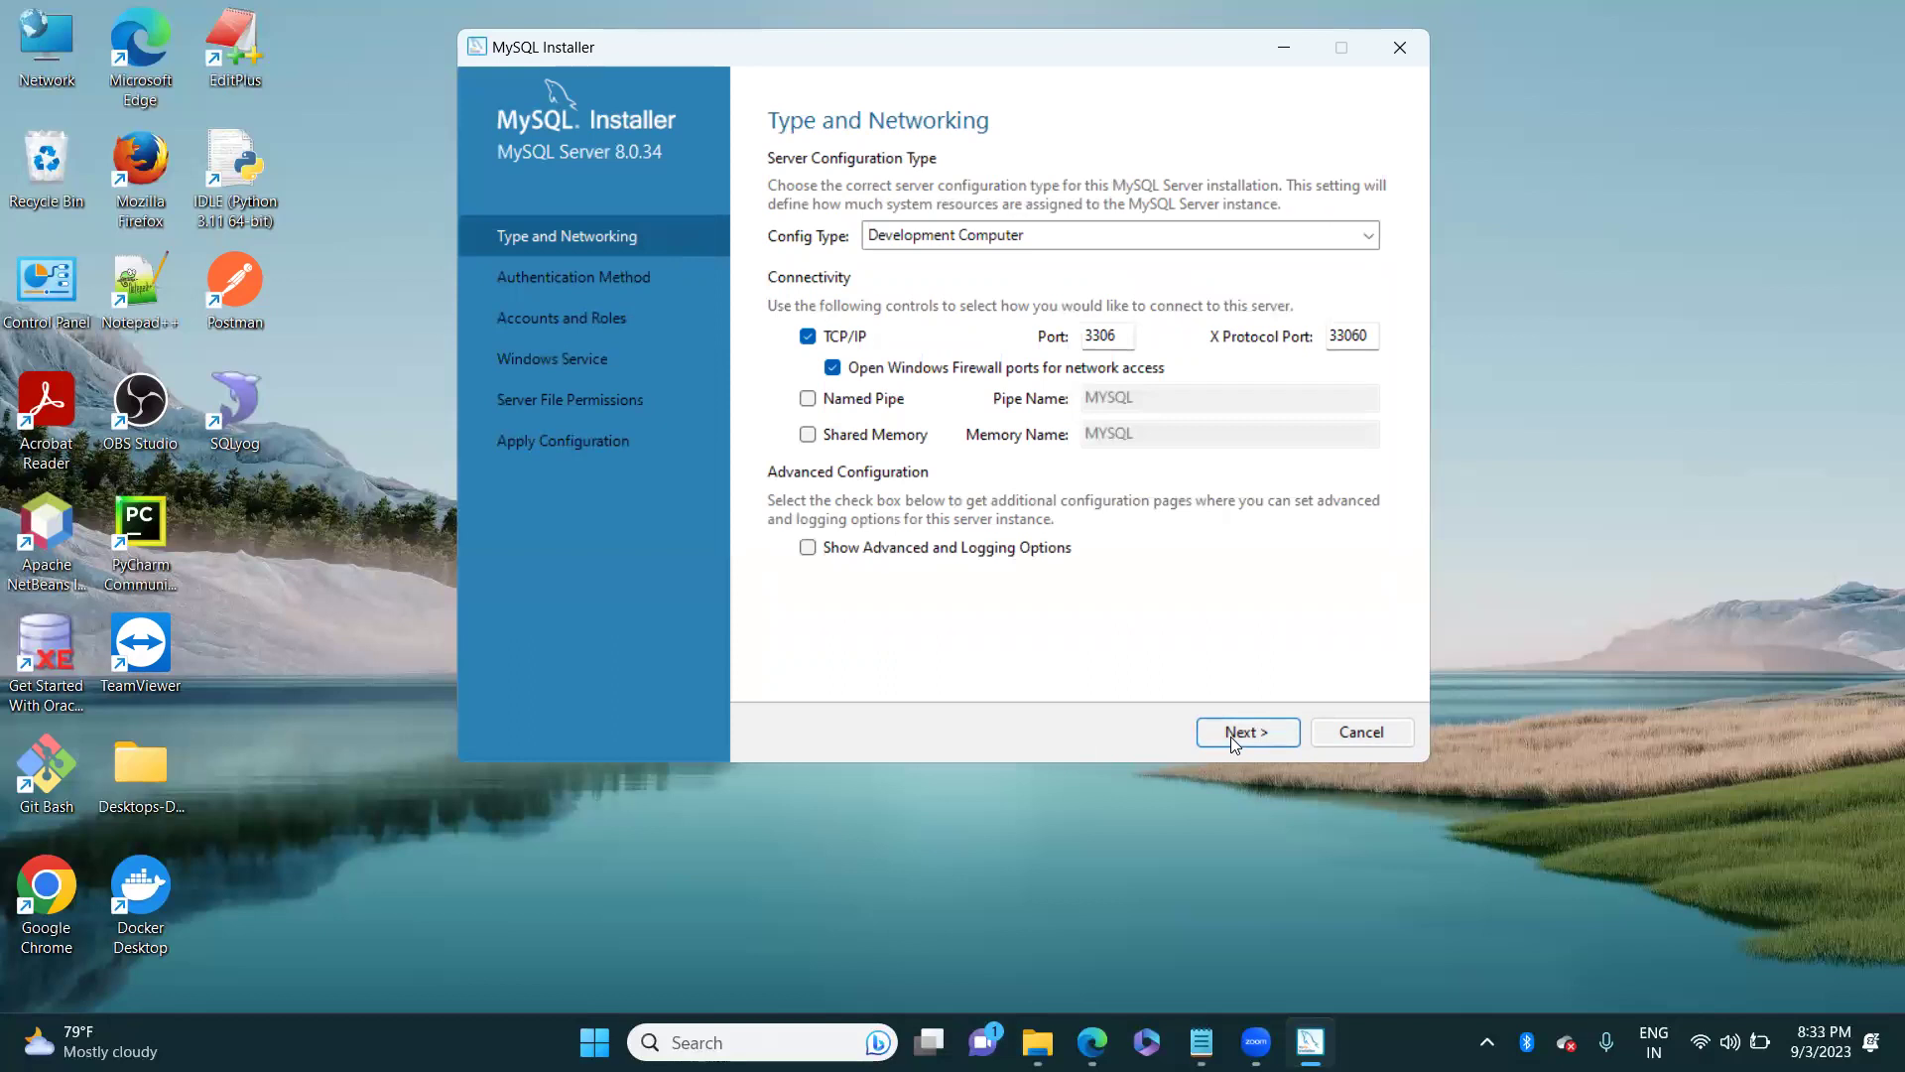
{"action": "left_click", "coordinate": [1230, 737]}
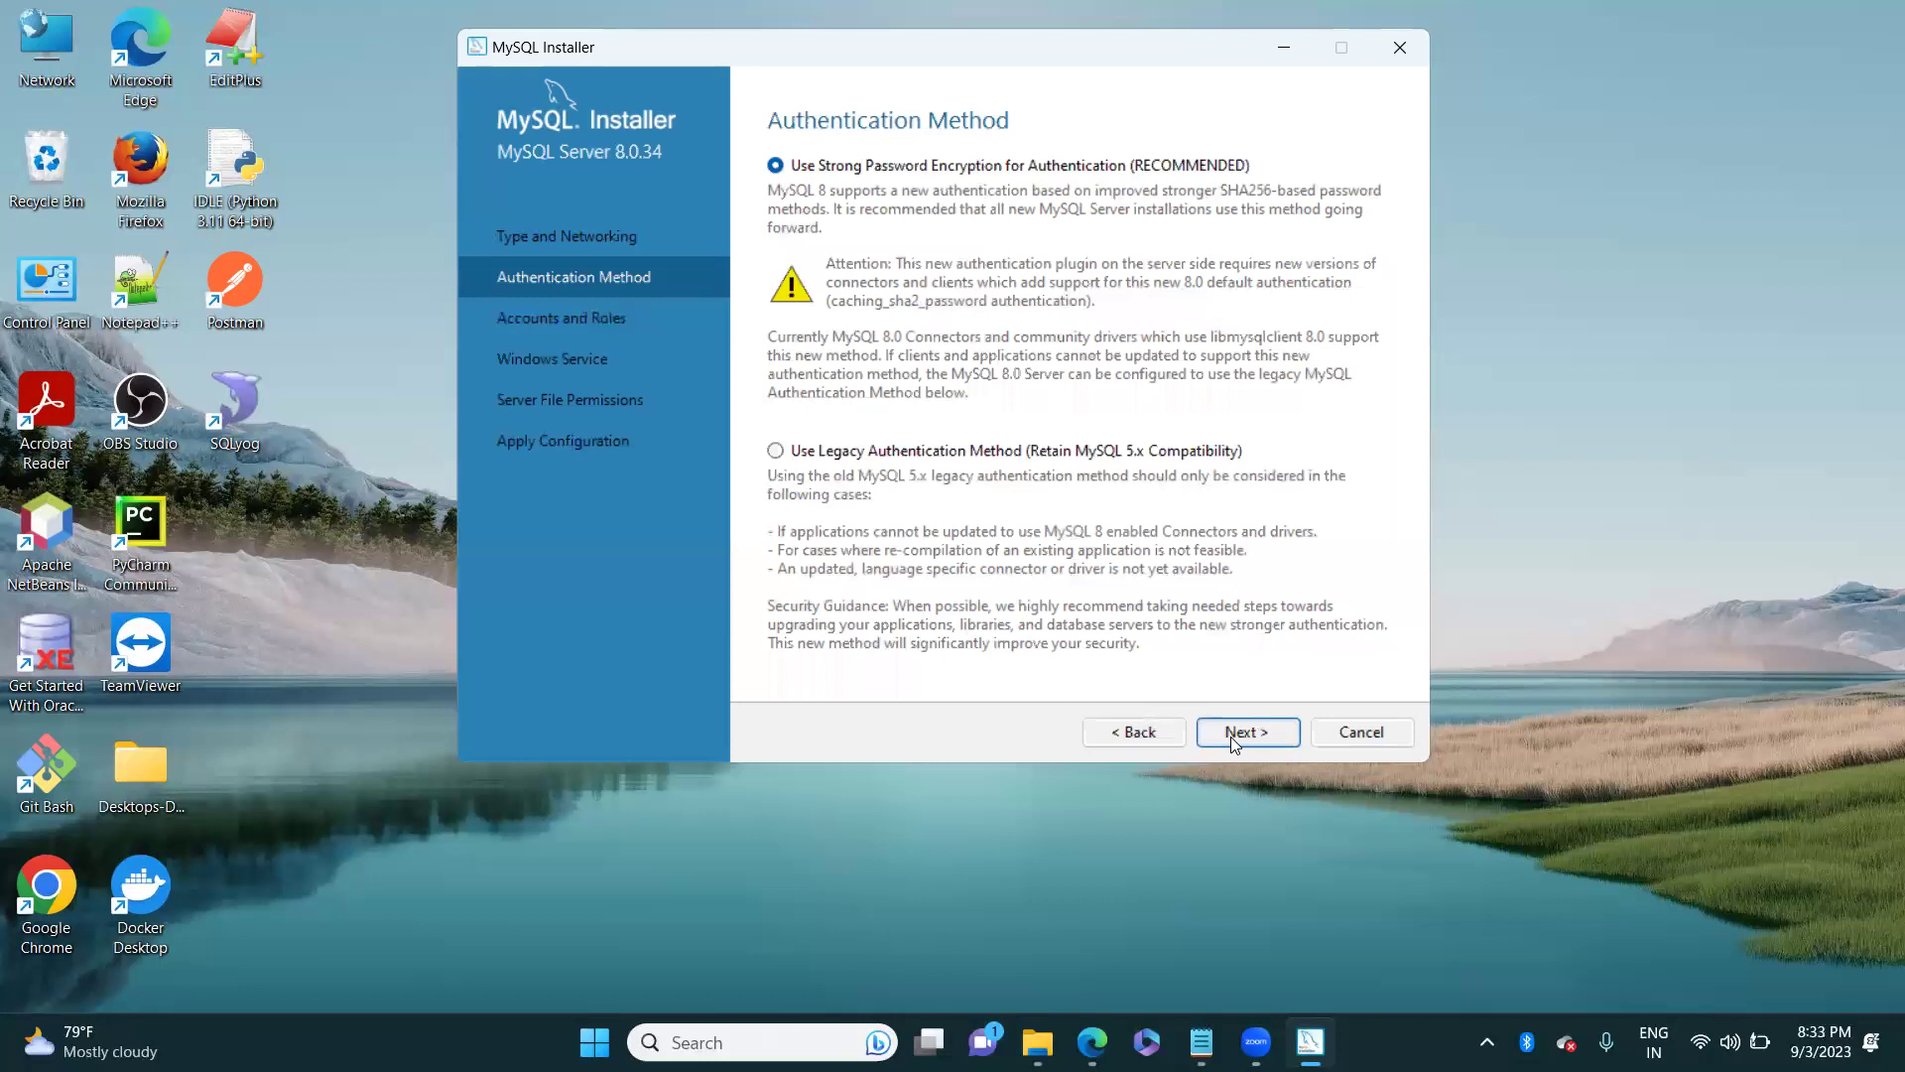
Step: Keep strong password encryption and advance to Accounts and Roles
{"action": "left_click", "coordinate": [1231, 737]}
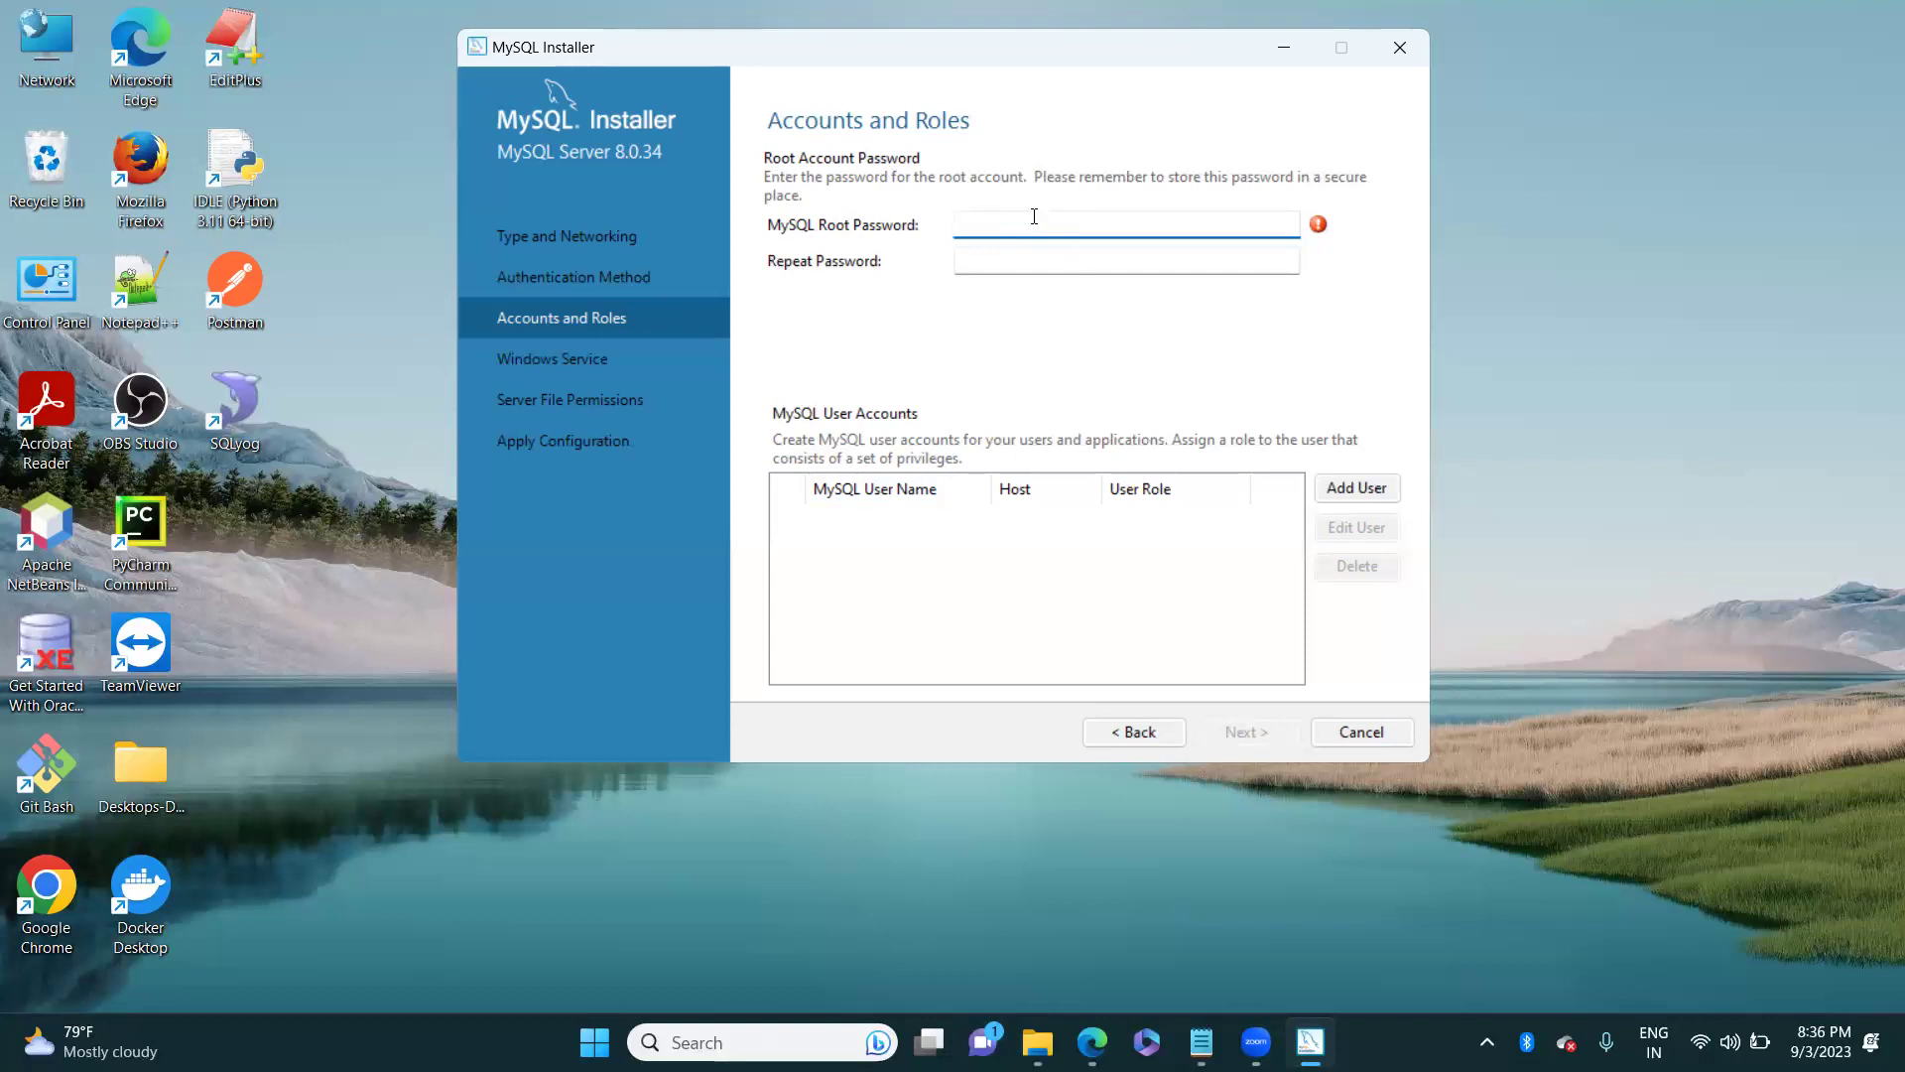
Step: Enter the root password in both MySQL Root Password and Repeat Password fields
{"action": "type", "text": "root"}
{"action": "left_click", "coordinate": [971, 260]}
{"action": "type", "text": "roo"}
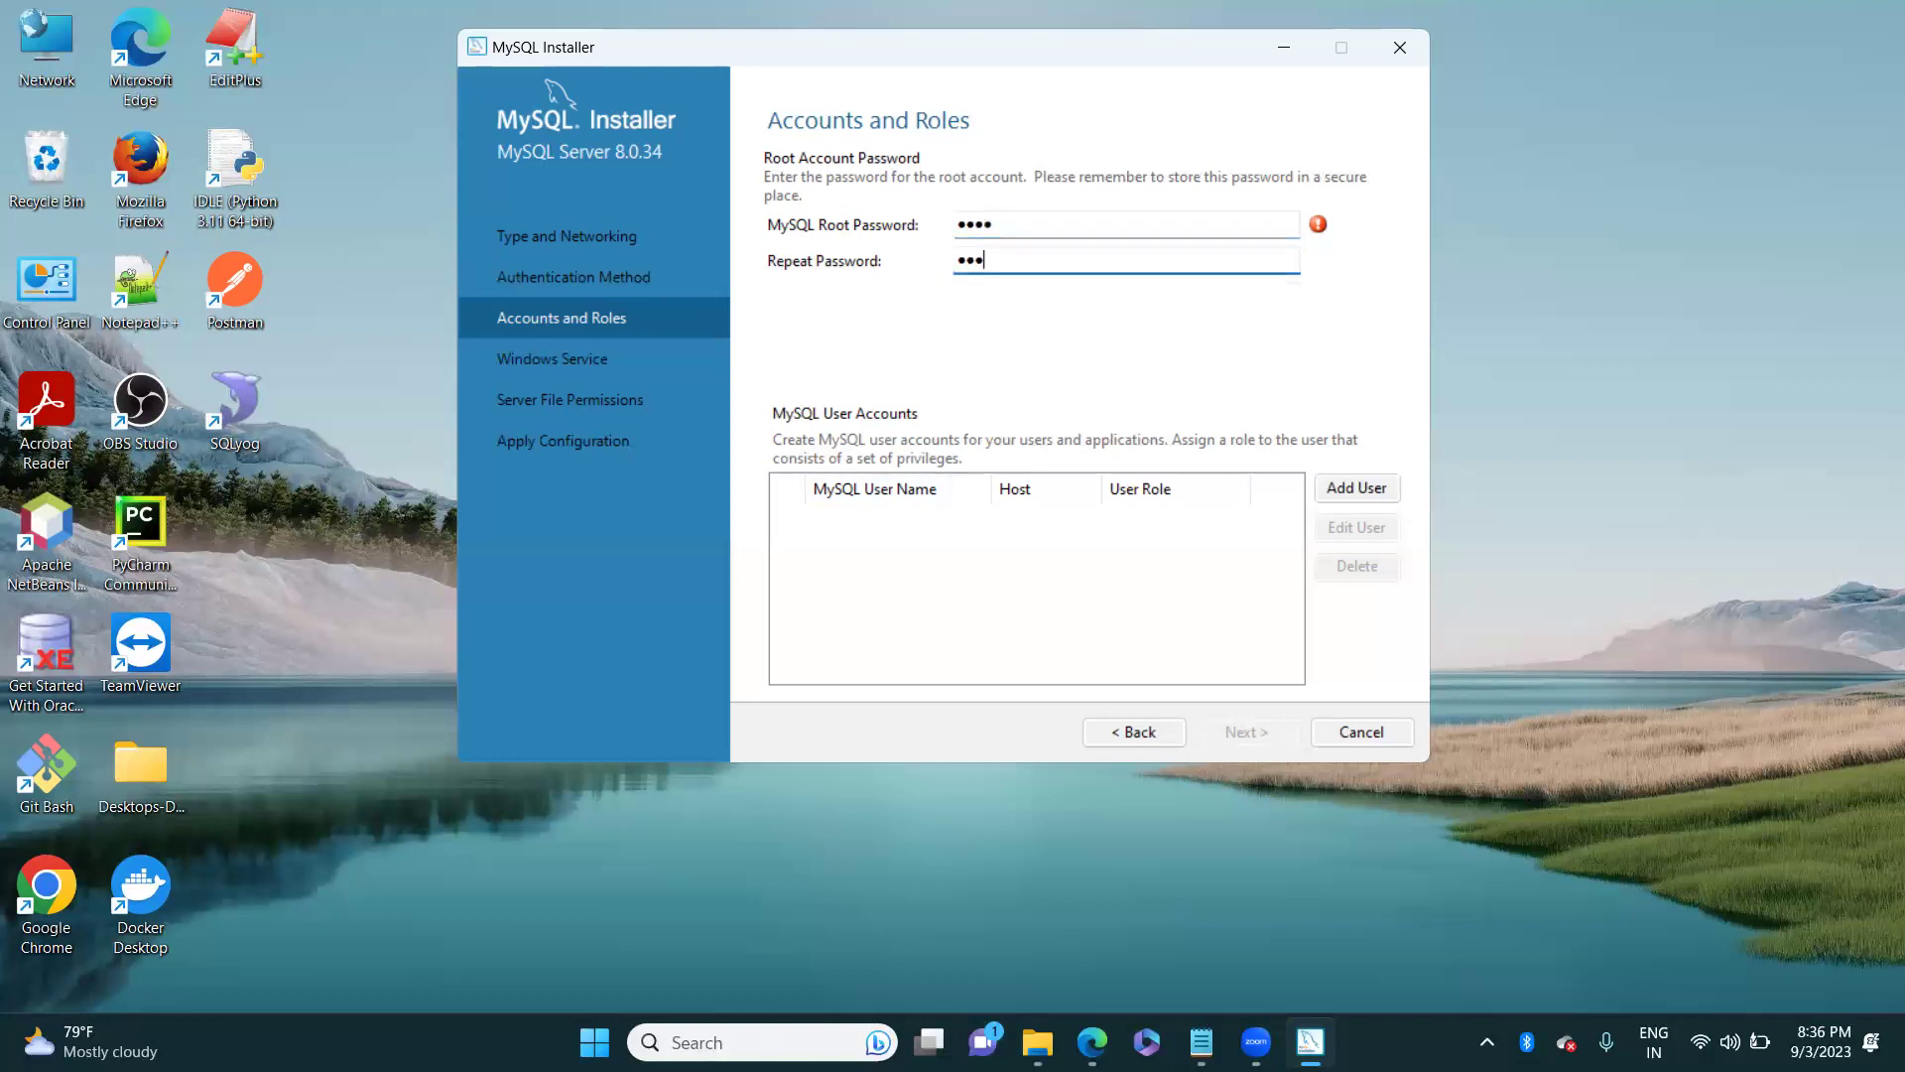
{"action": "type", "text": "t"}
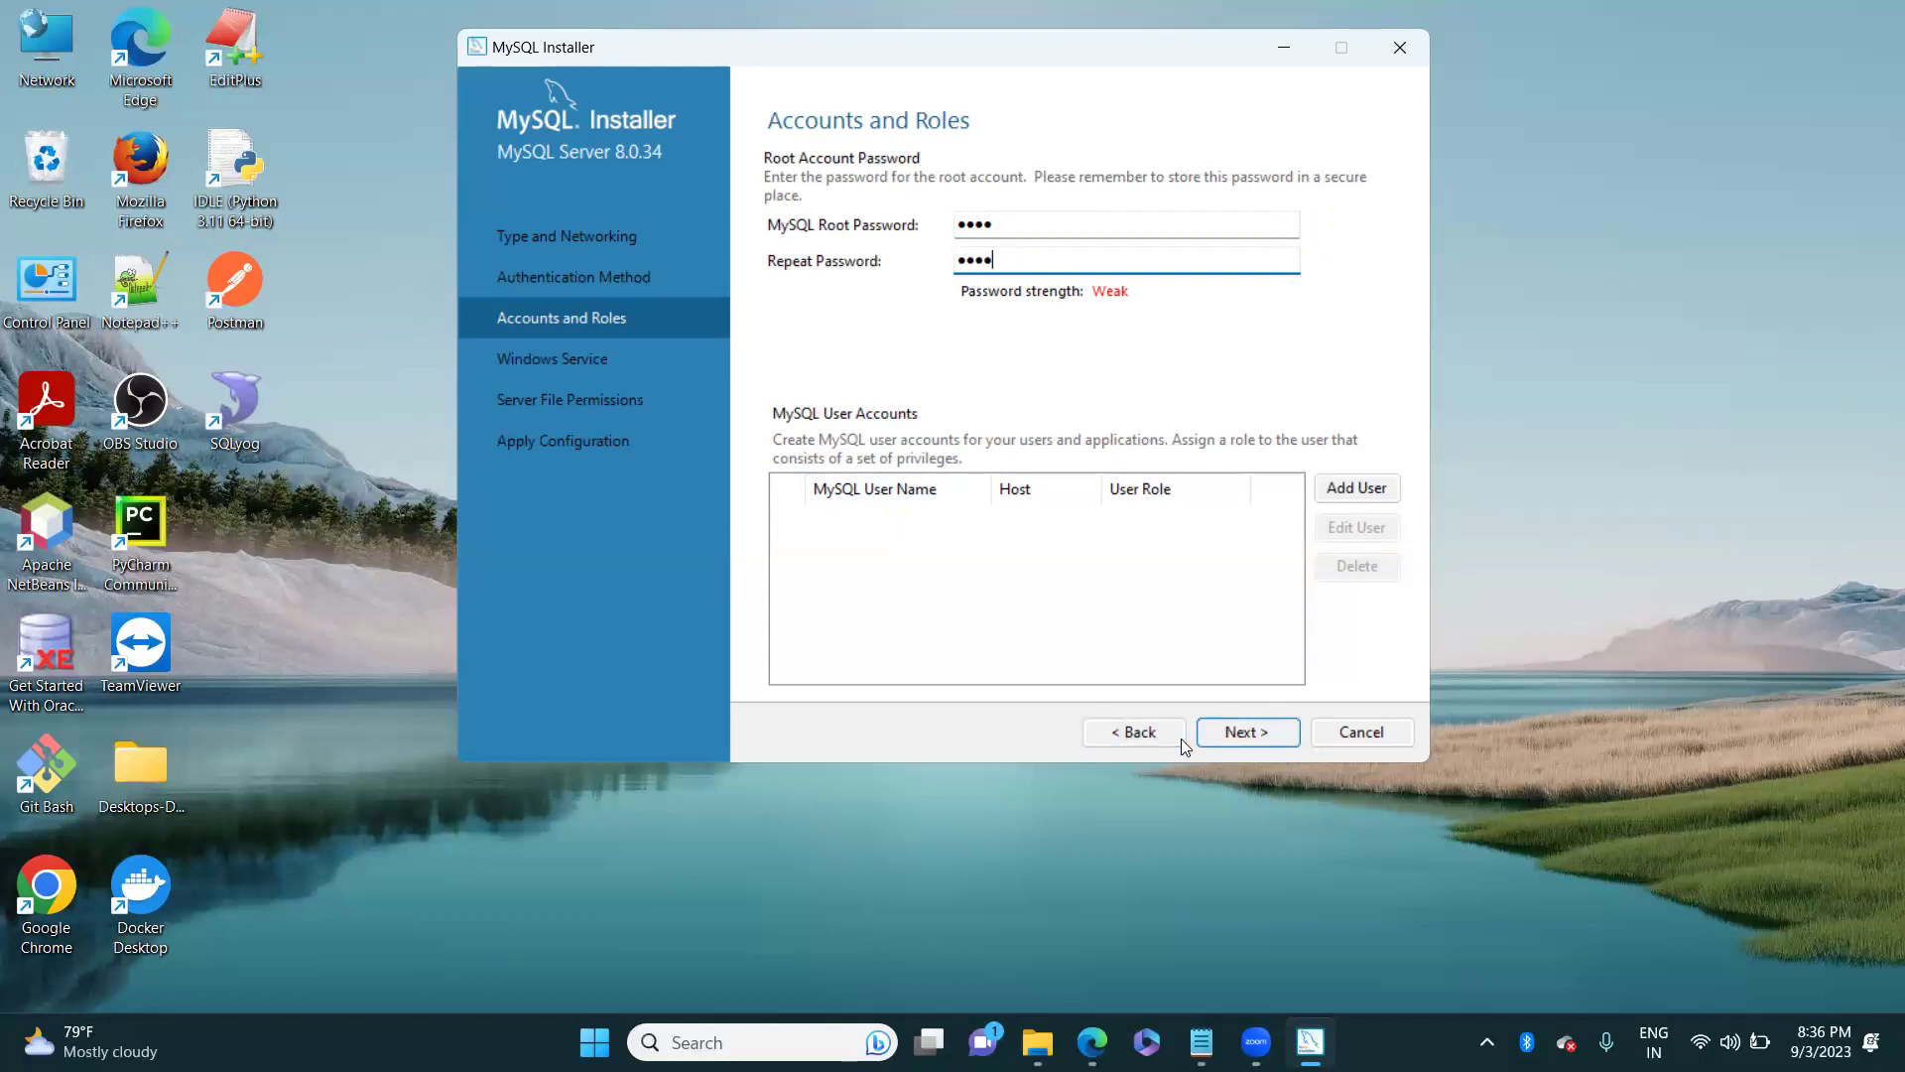
Step: Accept default Windows service and file permission settings, then execute the server configuration
{"action": "key", "text": "Return"}
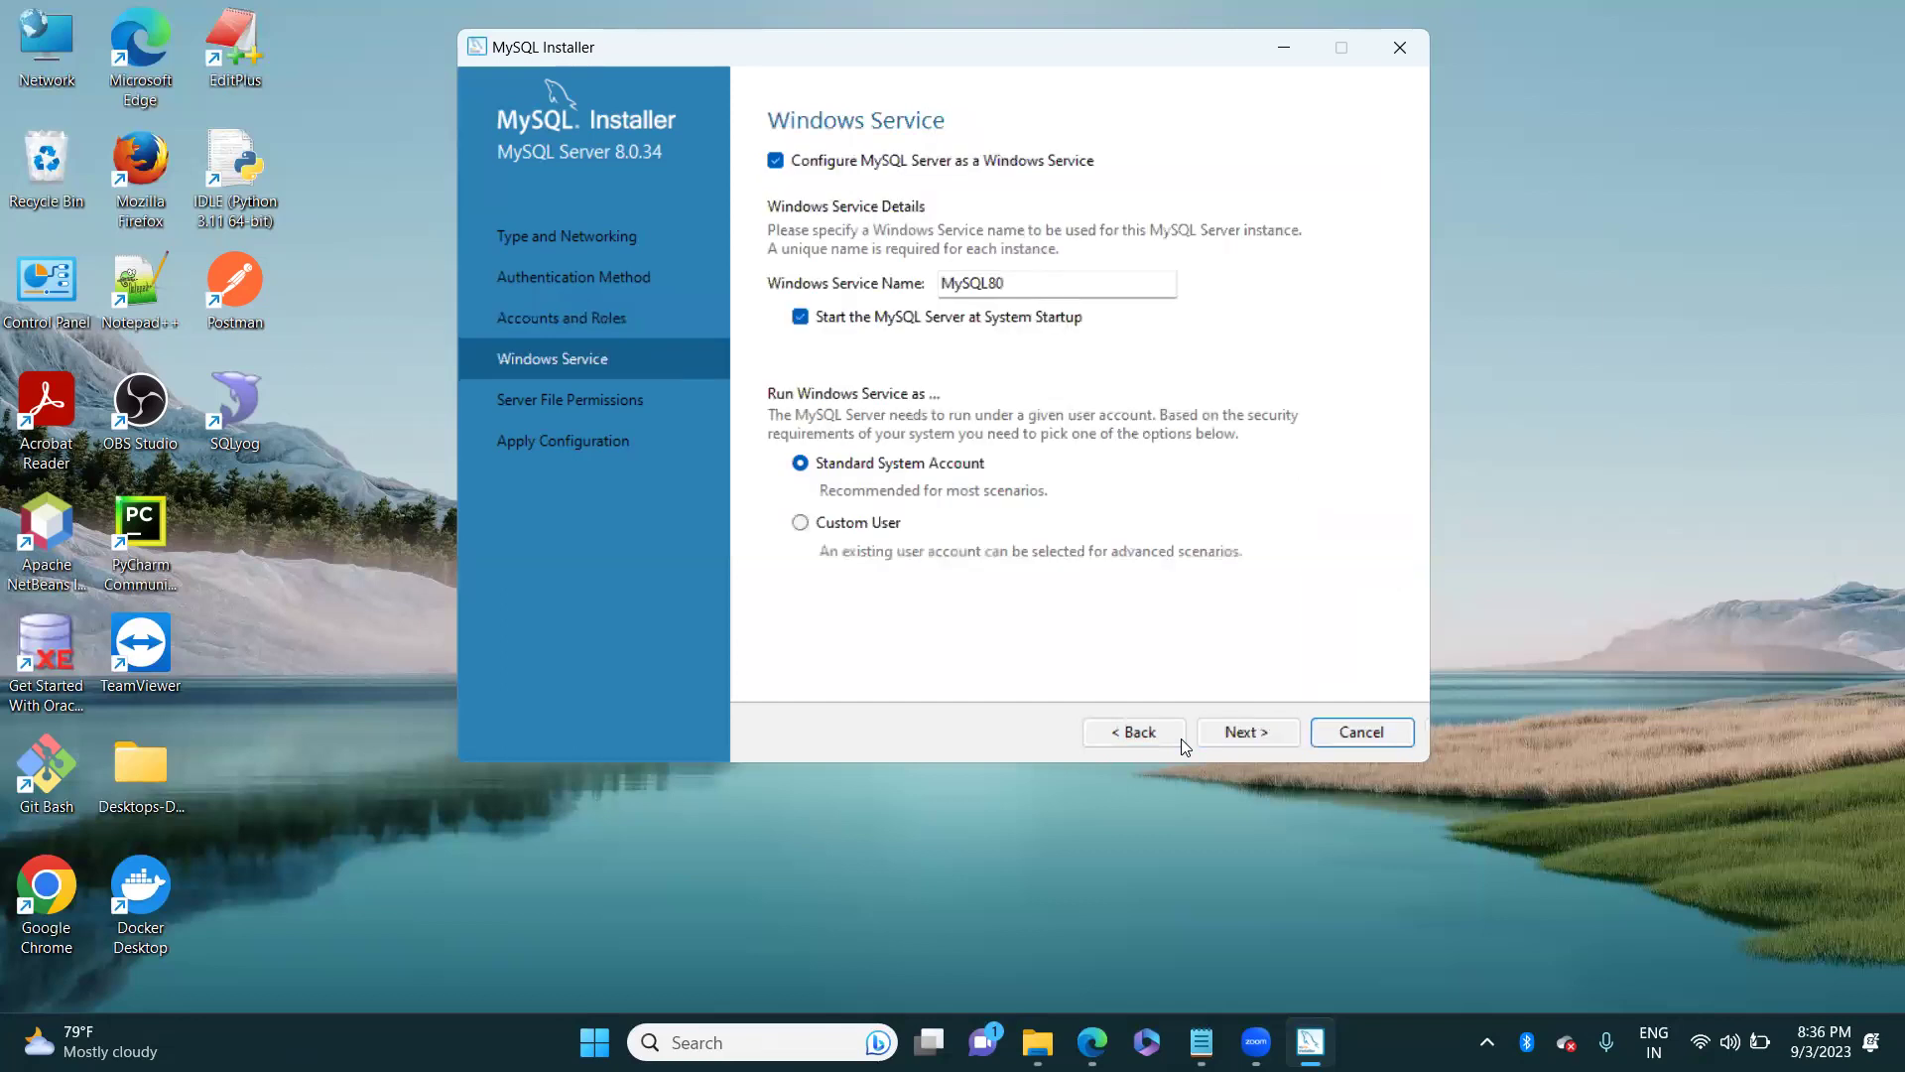
{"action": "left_click", "coordinate": [1246, 733]}
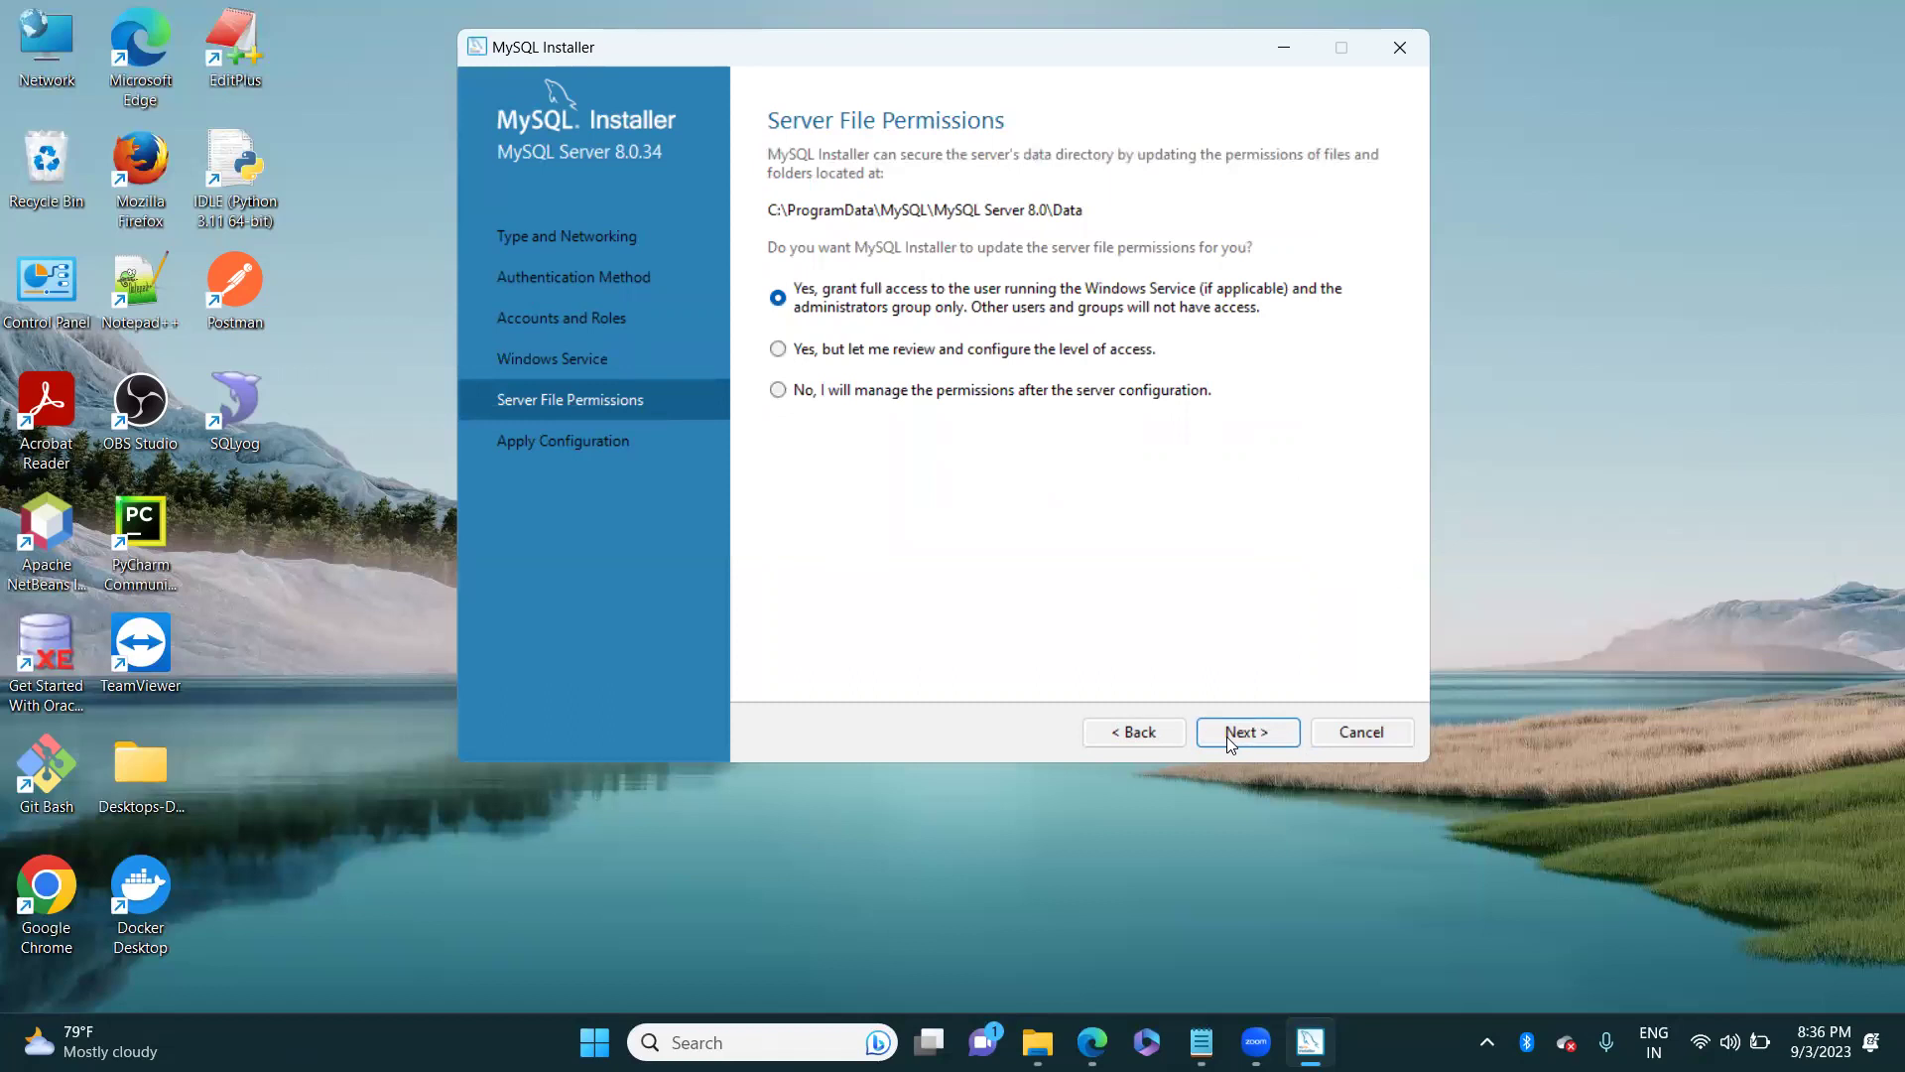
{"action": "left_click", "coordinate": [1230, 740]}
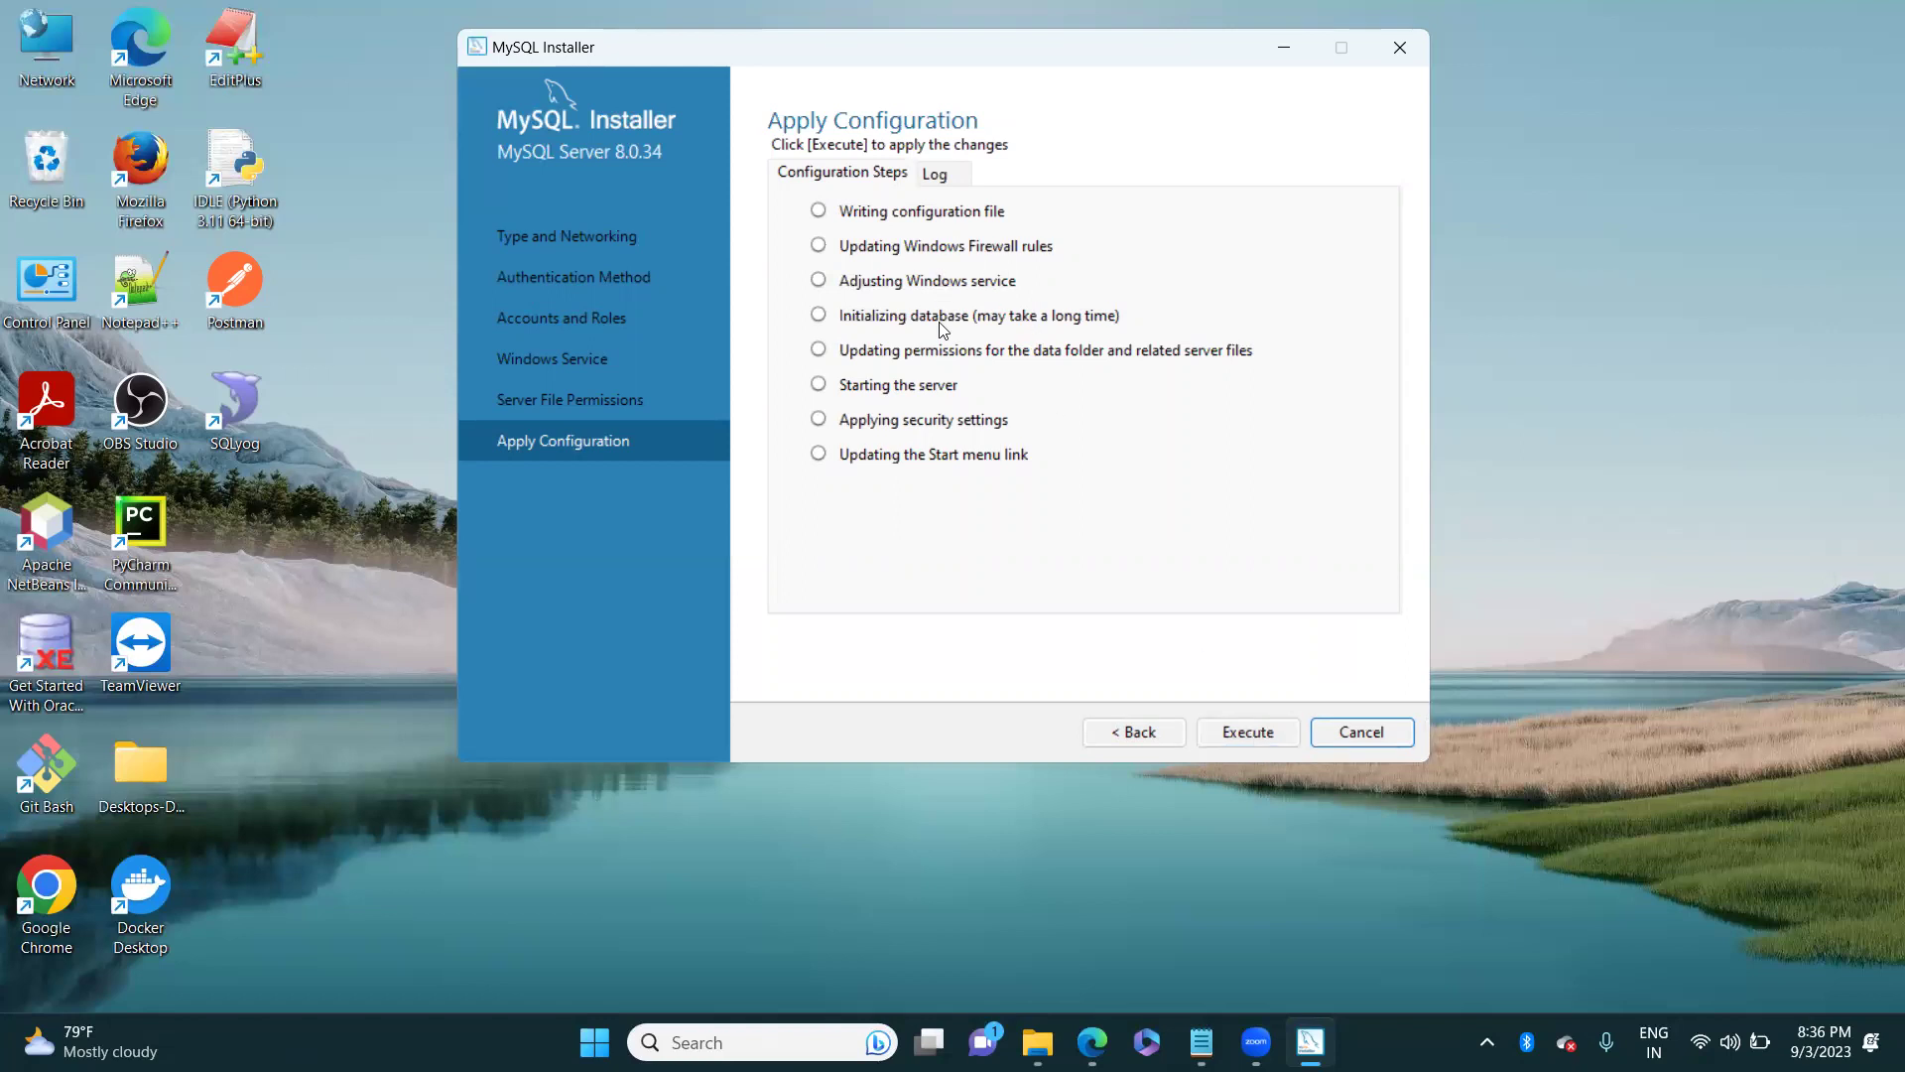
{"action": "left_click", "coordinate": [1249, 733]}
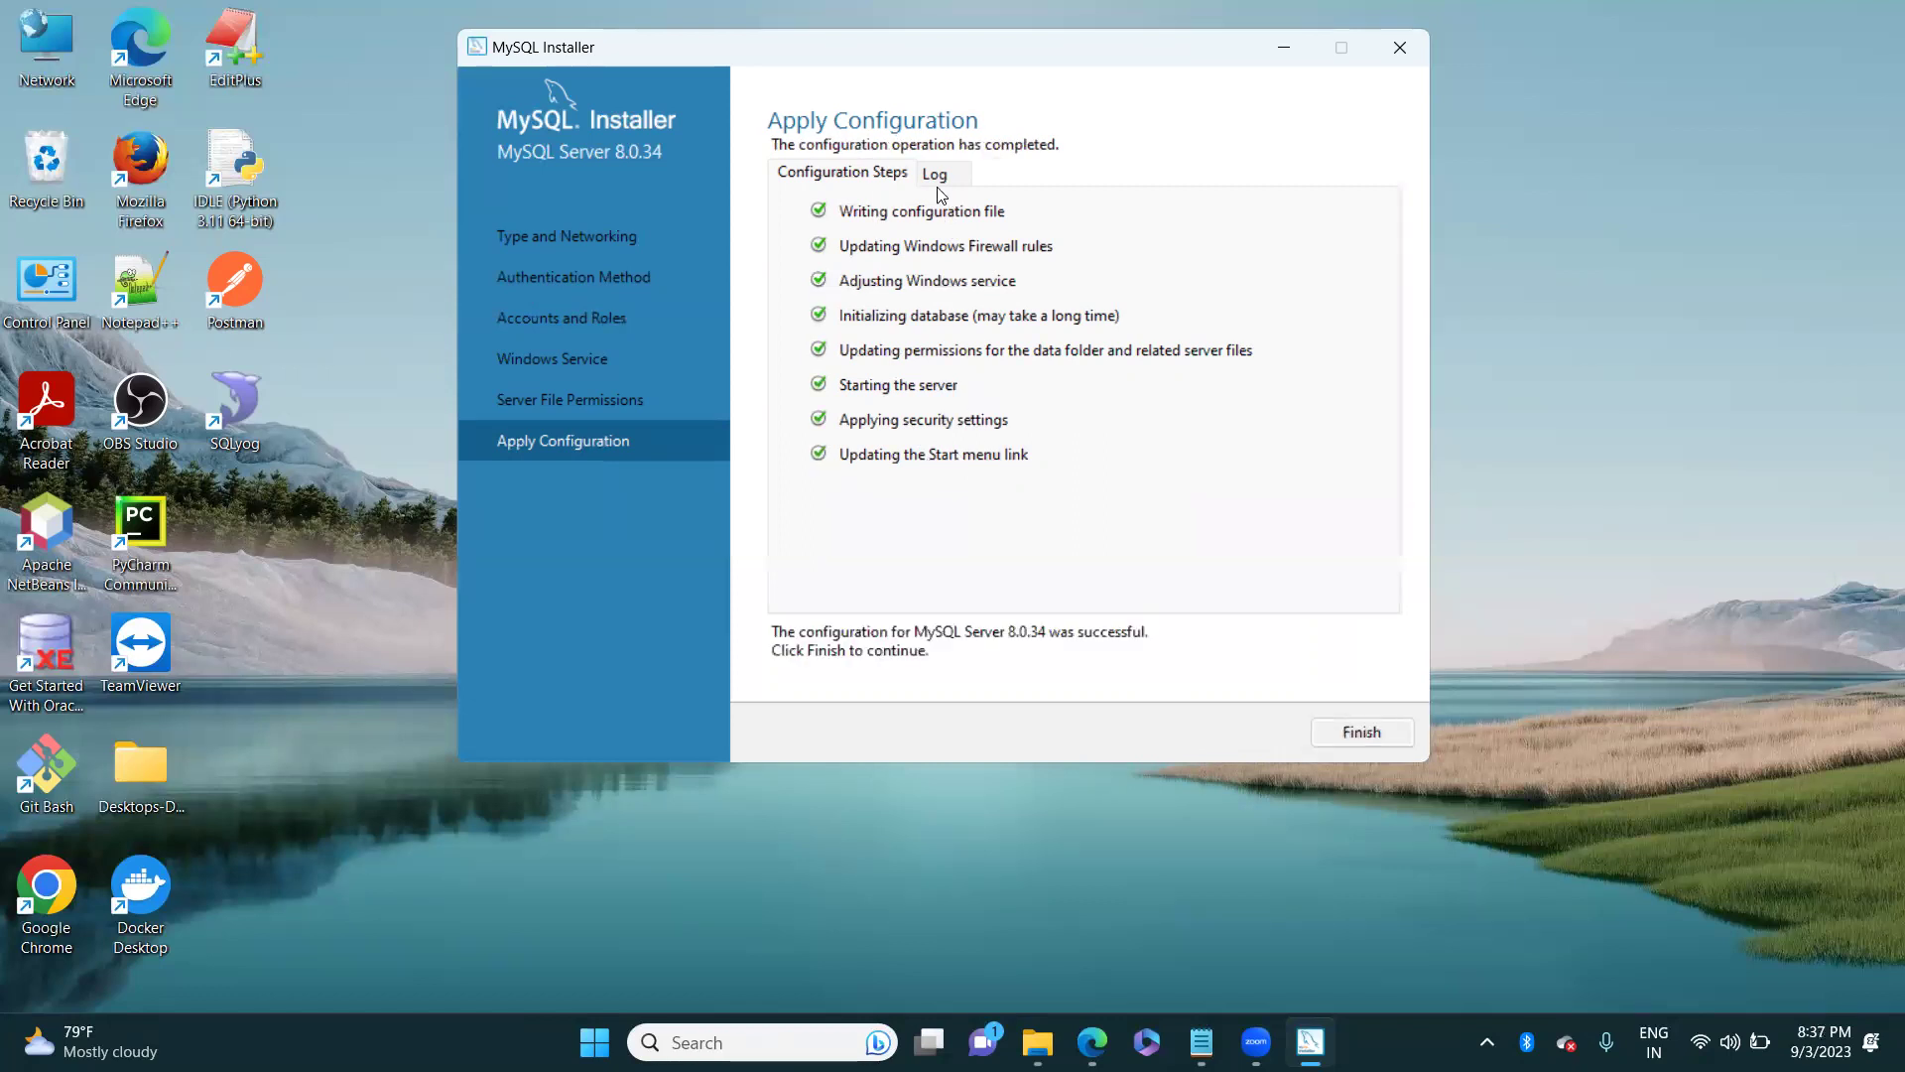
Step: Finish server setup and skip MySQL Router bootstrapping to reach Samples and Examples
{"action": "left_click", "coordinate": [1363, 733]}
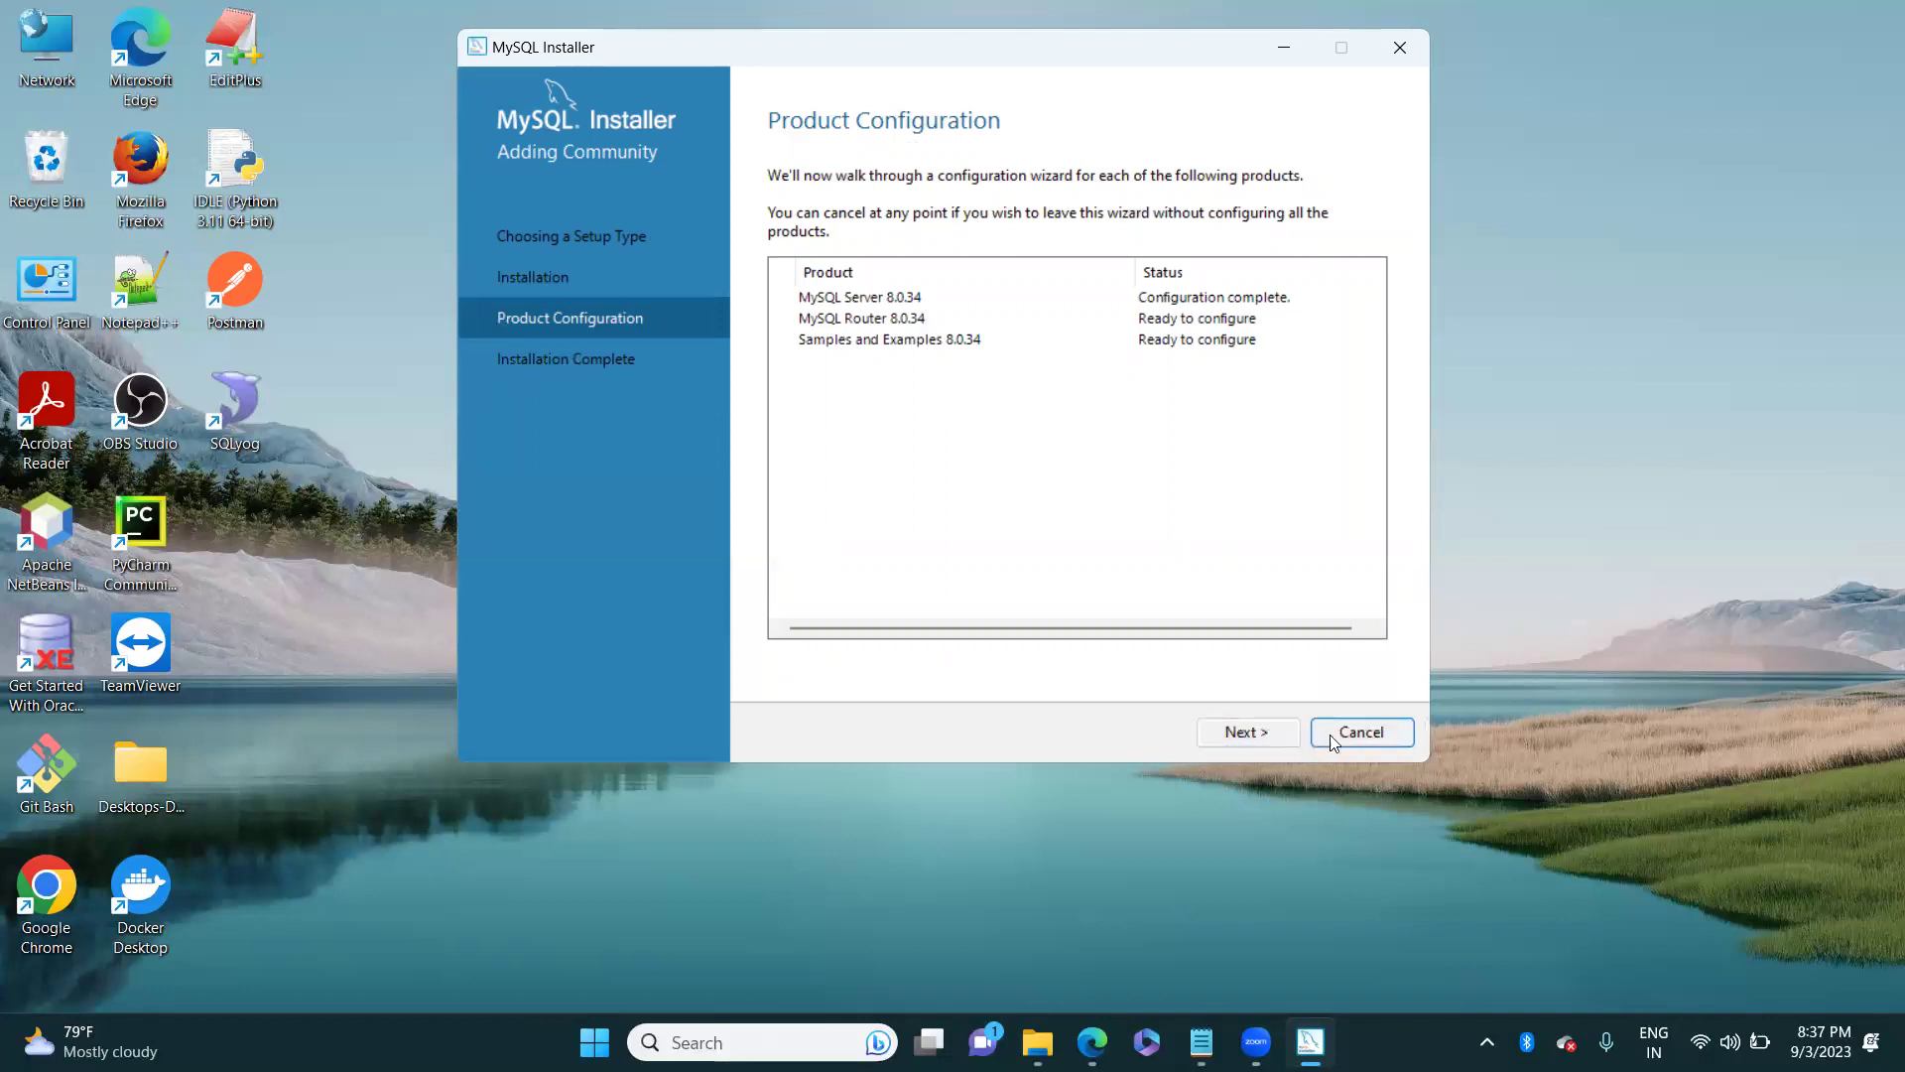
{"action": "left_click", "coordinate": [1238, 735]}
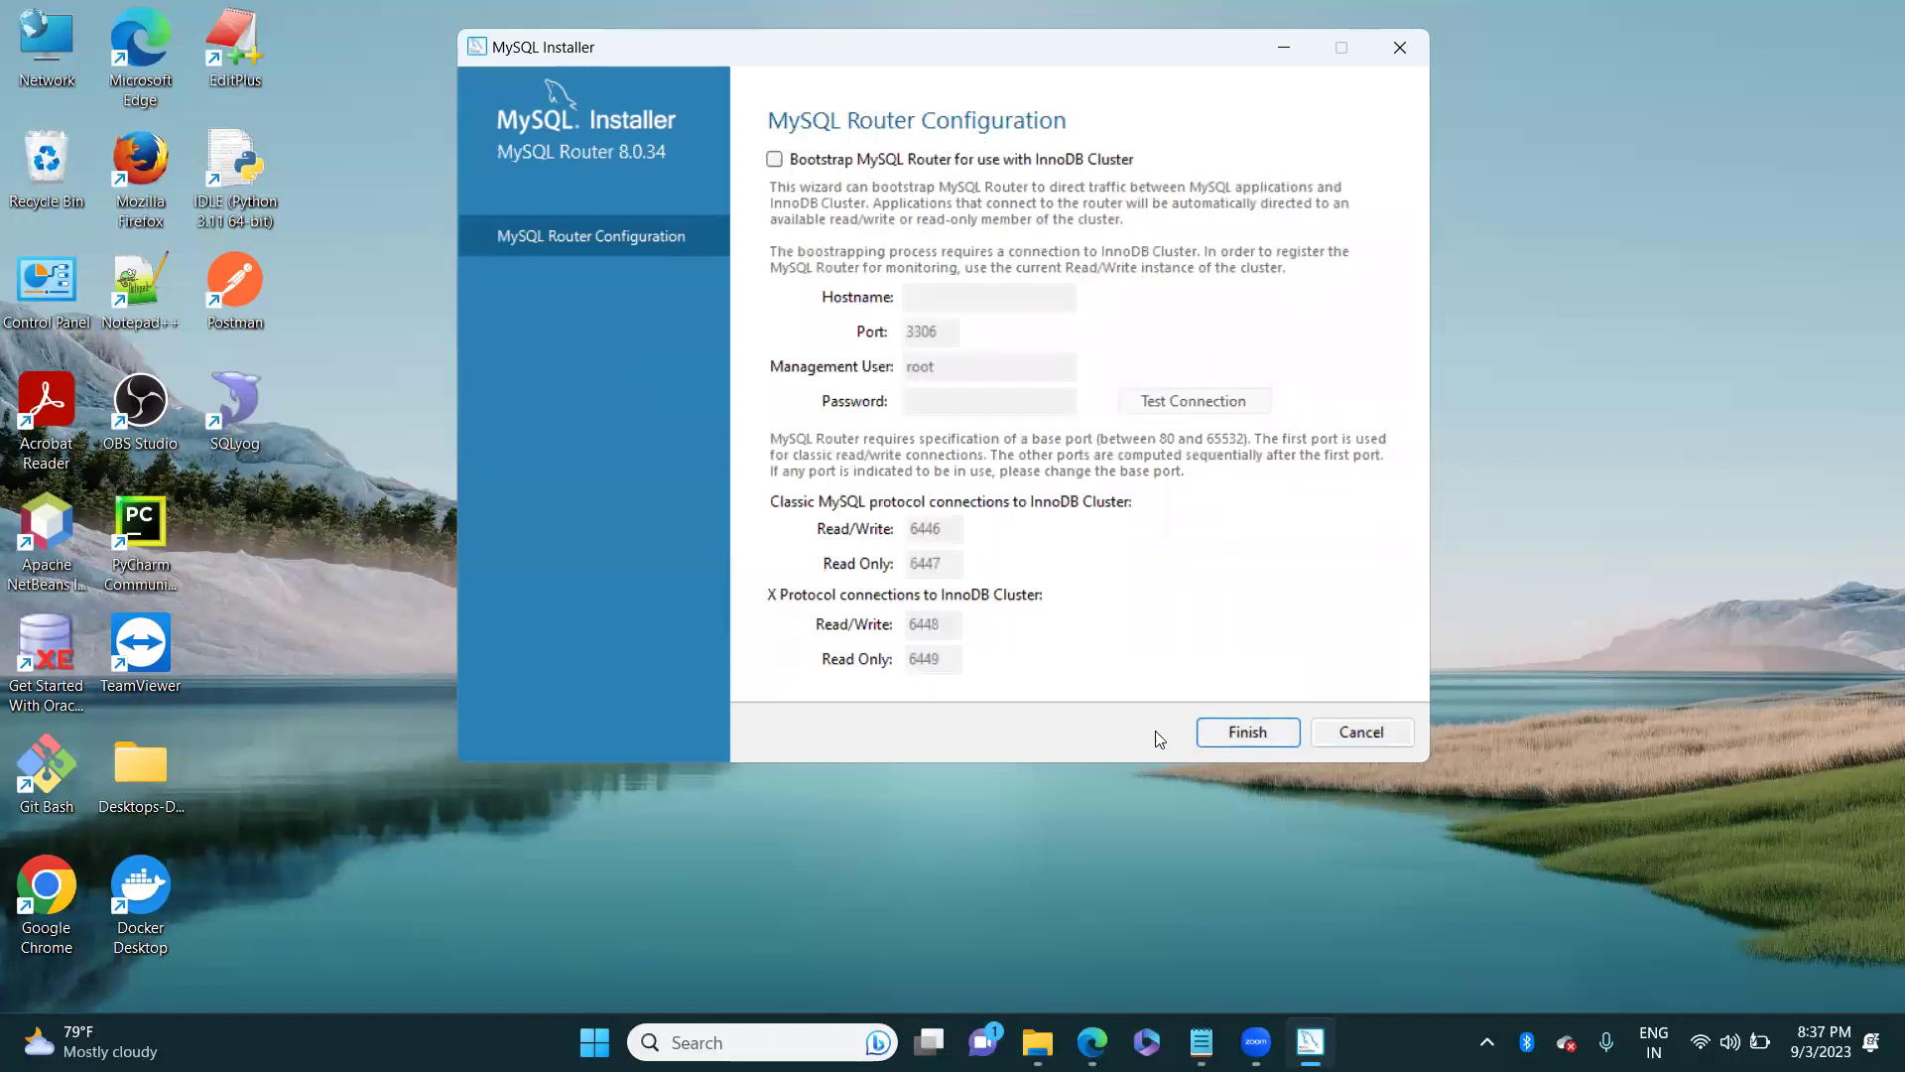
{"action": "left_click", "coordinate": [1236, 735]}
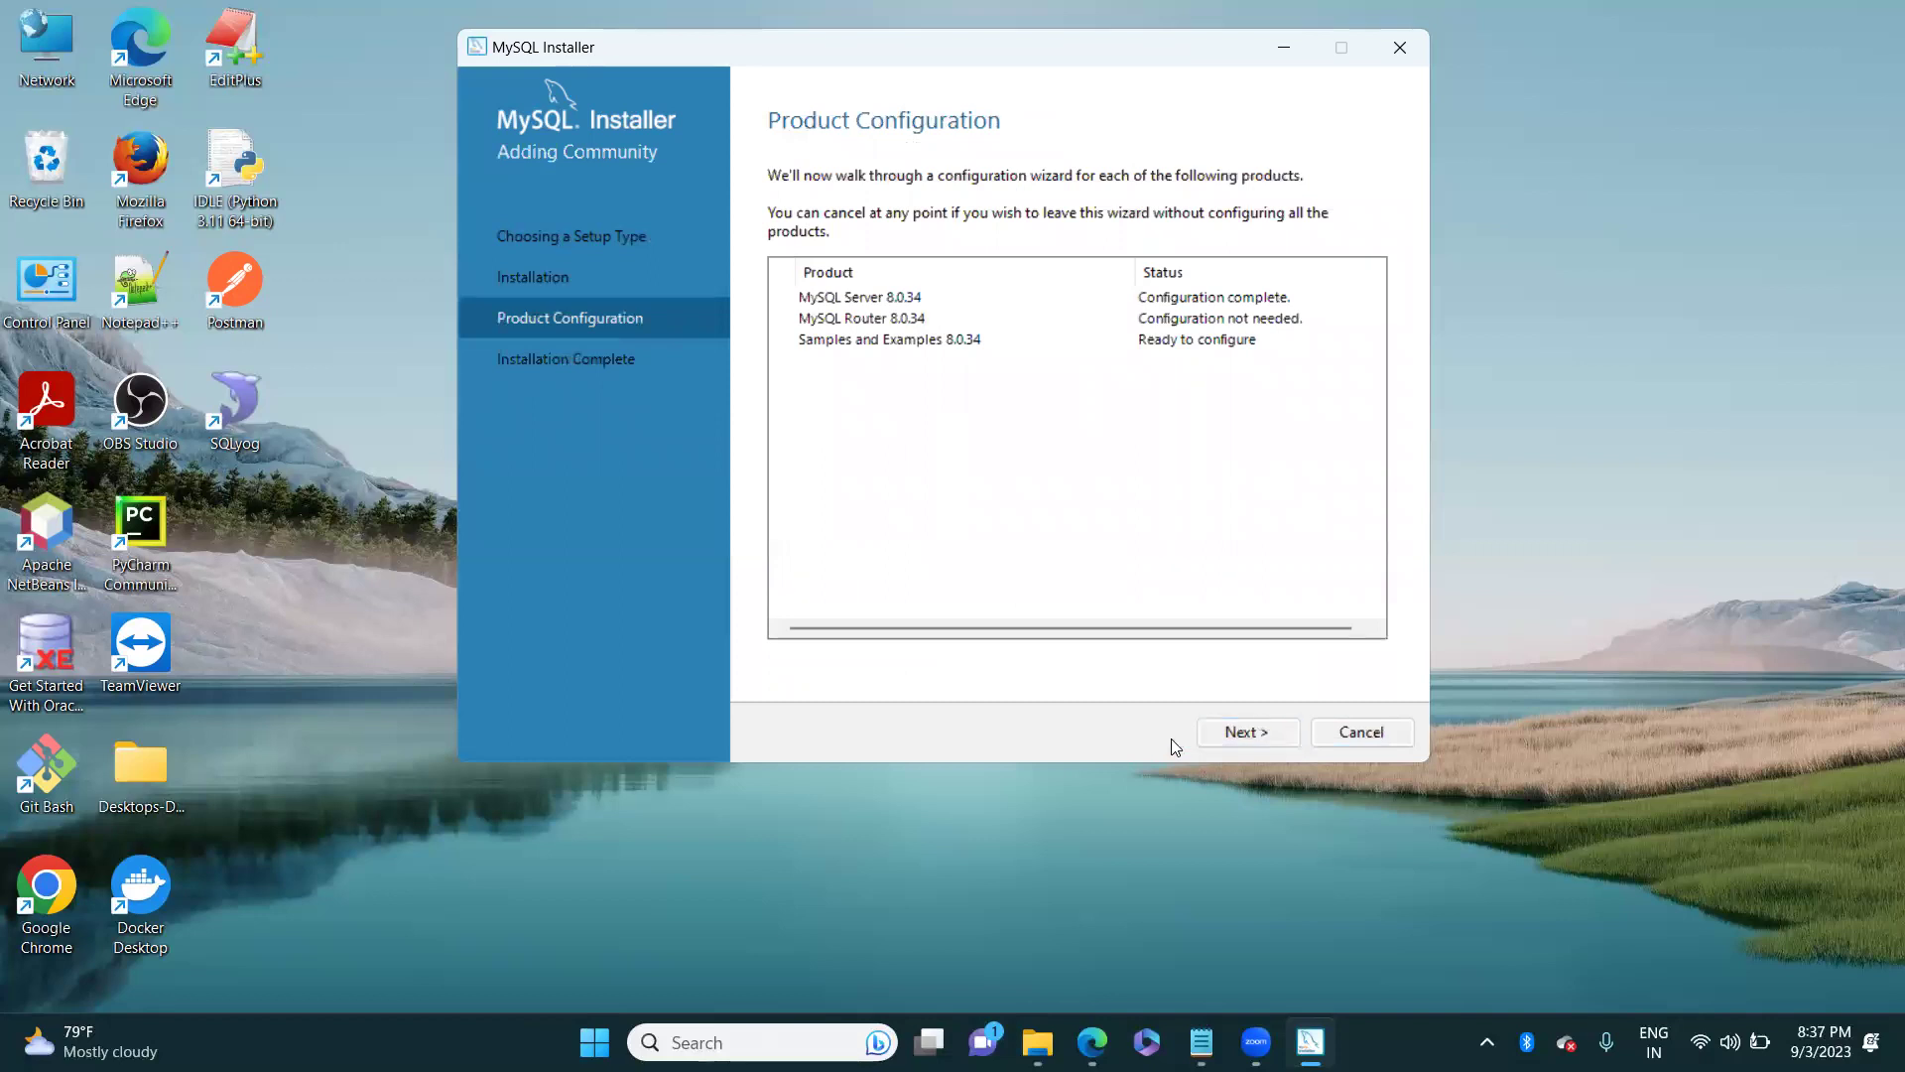
{"action": "left_click", "coordinate": [1264, 731]}
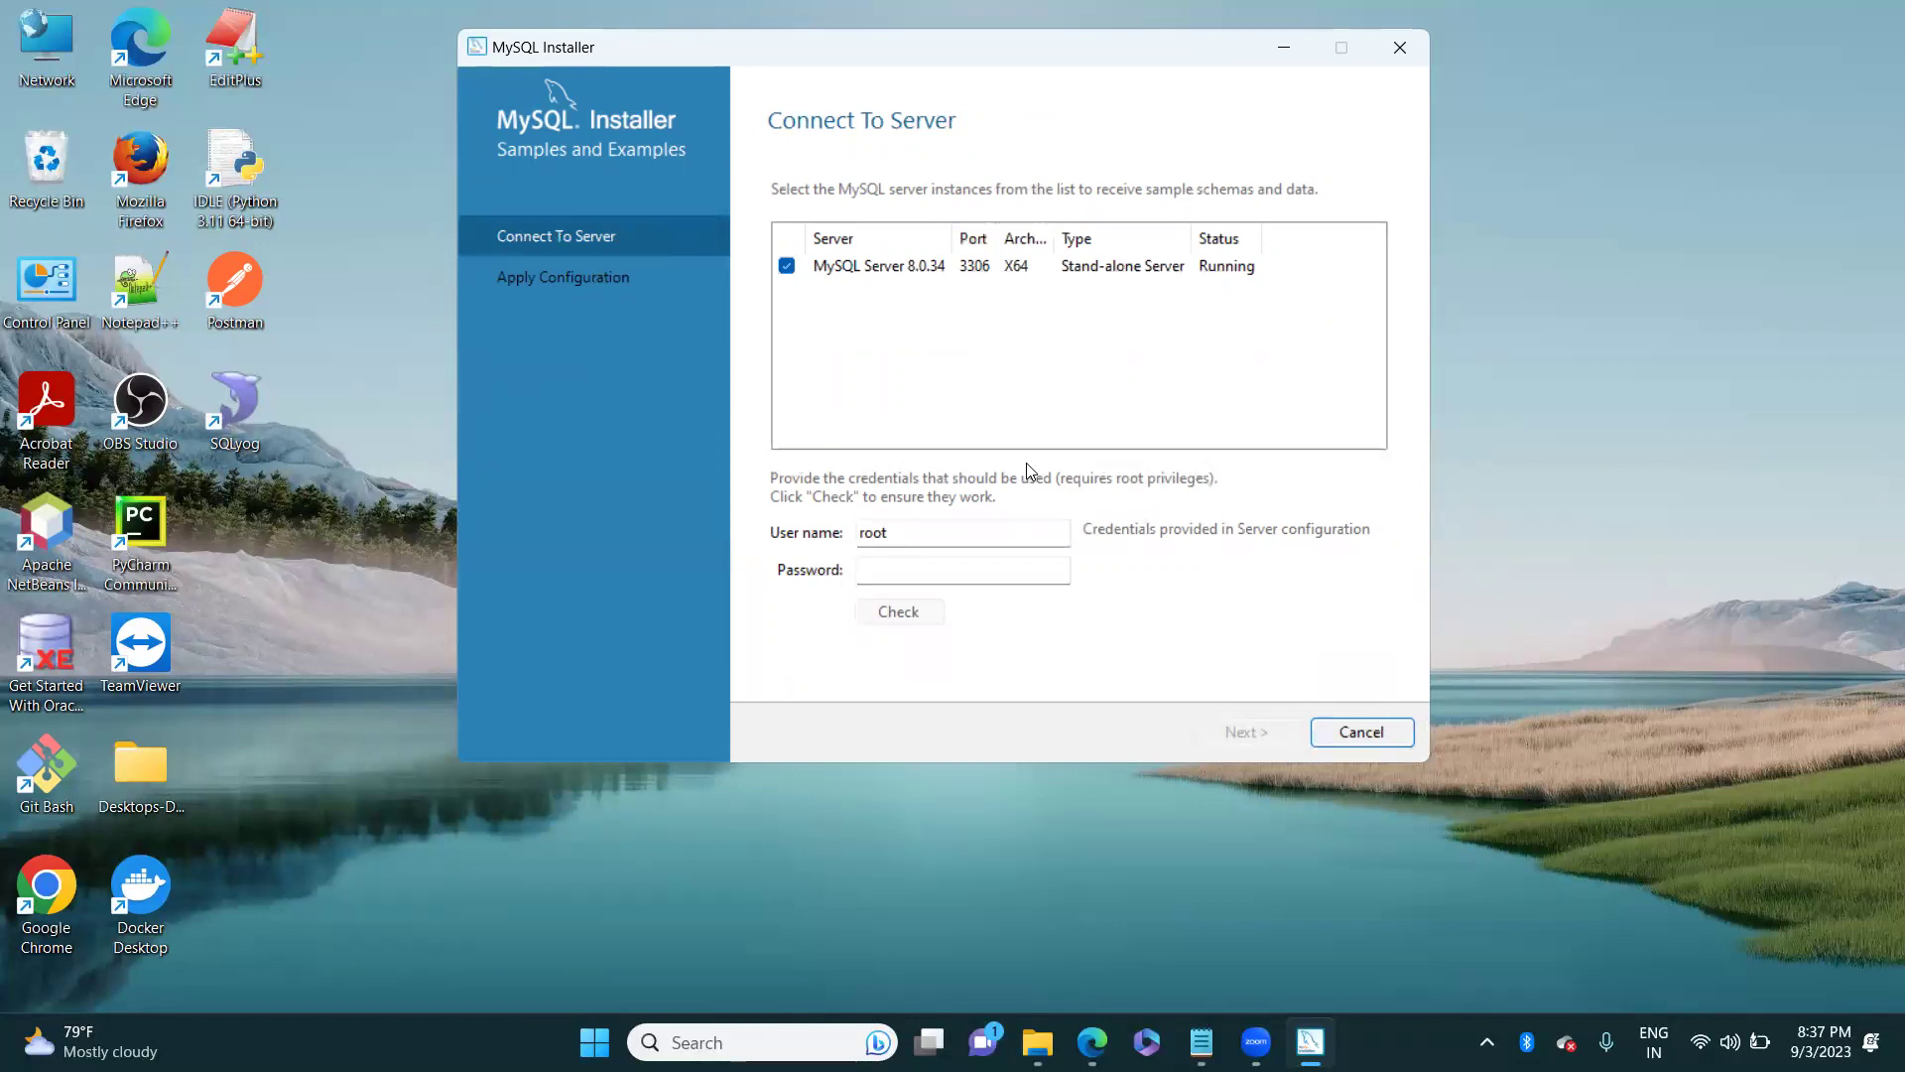
Step: Enter the root password on Connect To Server and check the connection succeeds
{"action": "left_click_drag", "start_coordinate": [899, 536], "coordinate": [846, 540]}
{"action": "left_click", "coordinate": [873, 566]}
{"action": "type", "text": "r"}
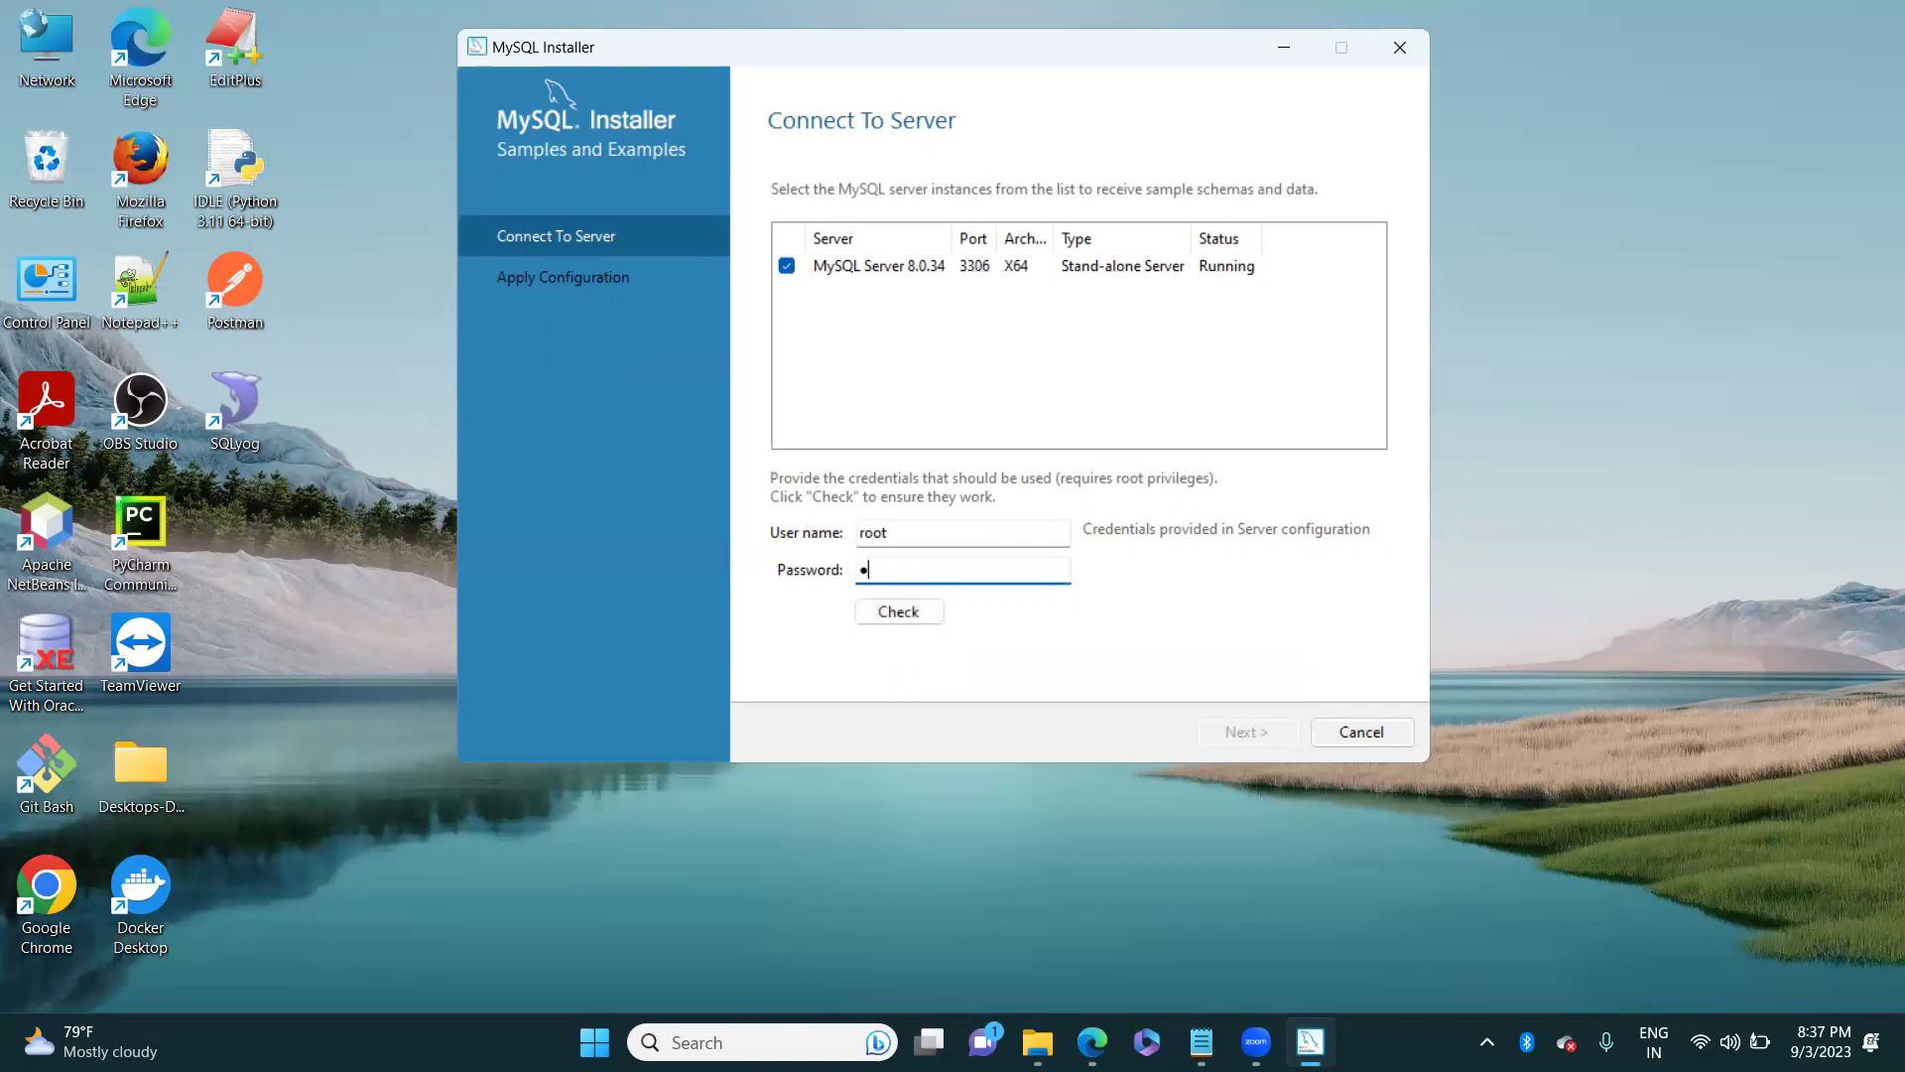
{"action": "type", "text": "oot"}
{"action": "key", "text": "BackSpace"}
{"action": "key", "text": "BackSpace"}
{"action": "key", "text": "BackSpace"}
{"action": "key", "text": "BackSpace"}
{"action": "type", "text": "r"}
{"action": "key", "text": "BackSpace"}
{"action": "type", "text": "roo"}
{"action": "key", "text": "BackSpace"}
{"action": "key", "text": "BackSpace"}
{"action": "key", "text": "BackSpace"}
{"action": "type", "text": "root"}
{"action": "left_click", "coordinate": [902, 621]}
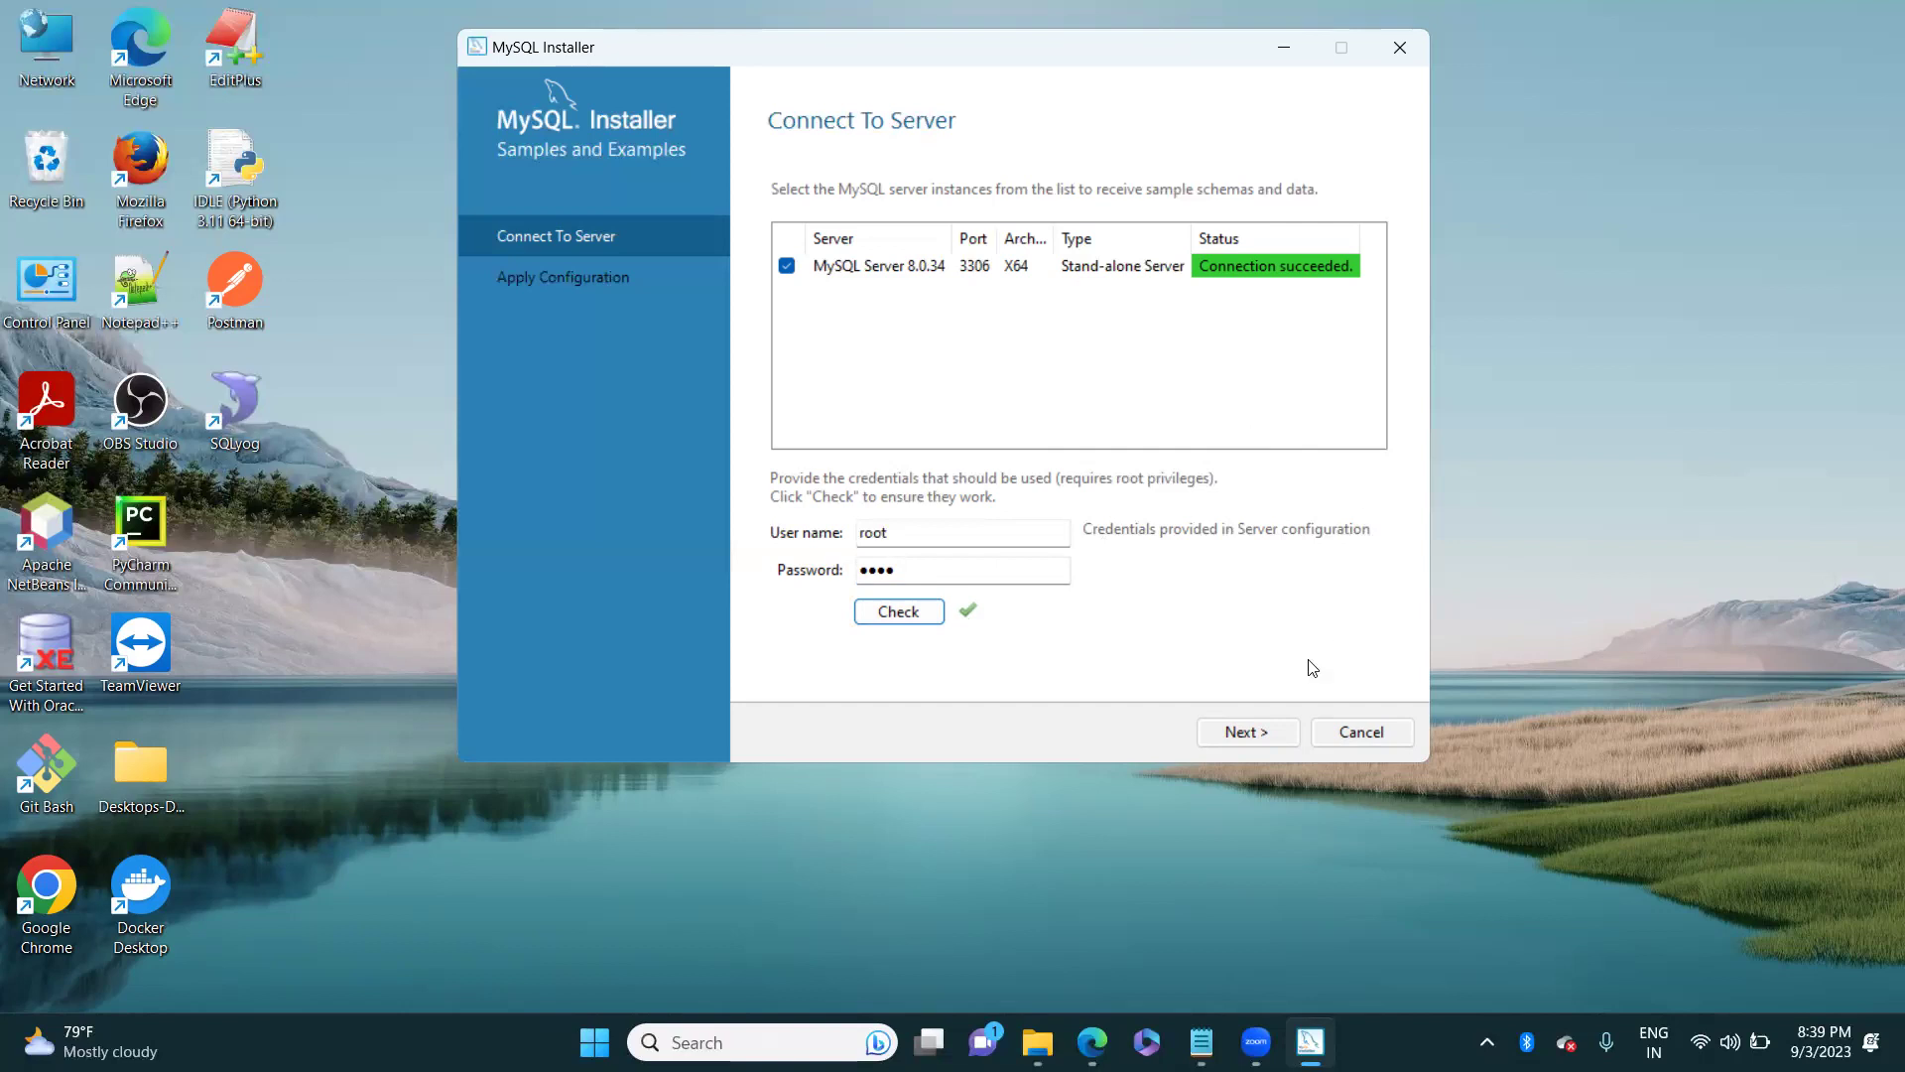
Step: Apply the Samples and Examples configuration to install the sample schemas
{"action": "left_click", "coordinate": [1236, 733]}
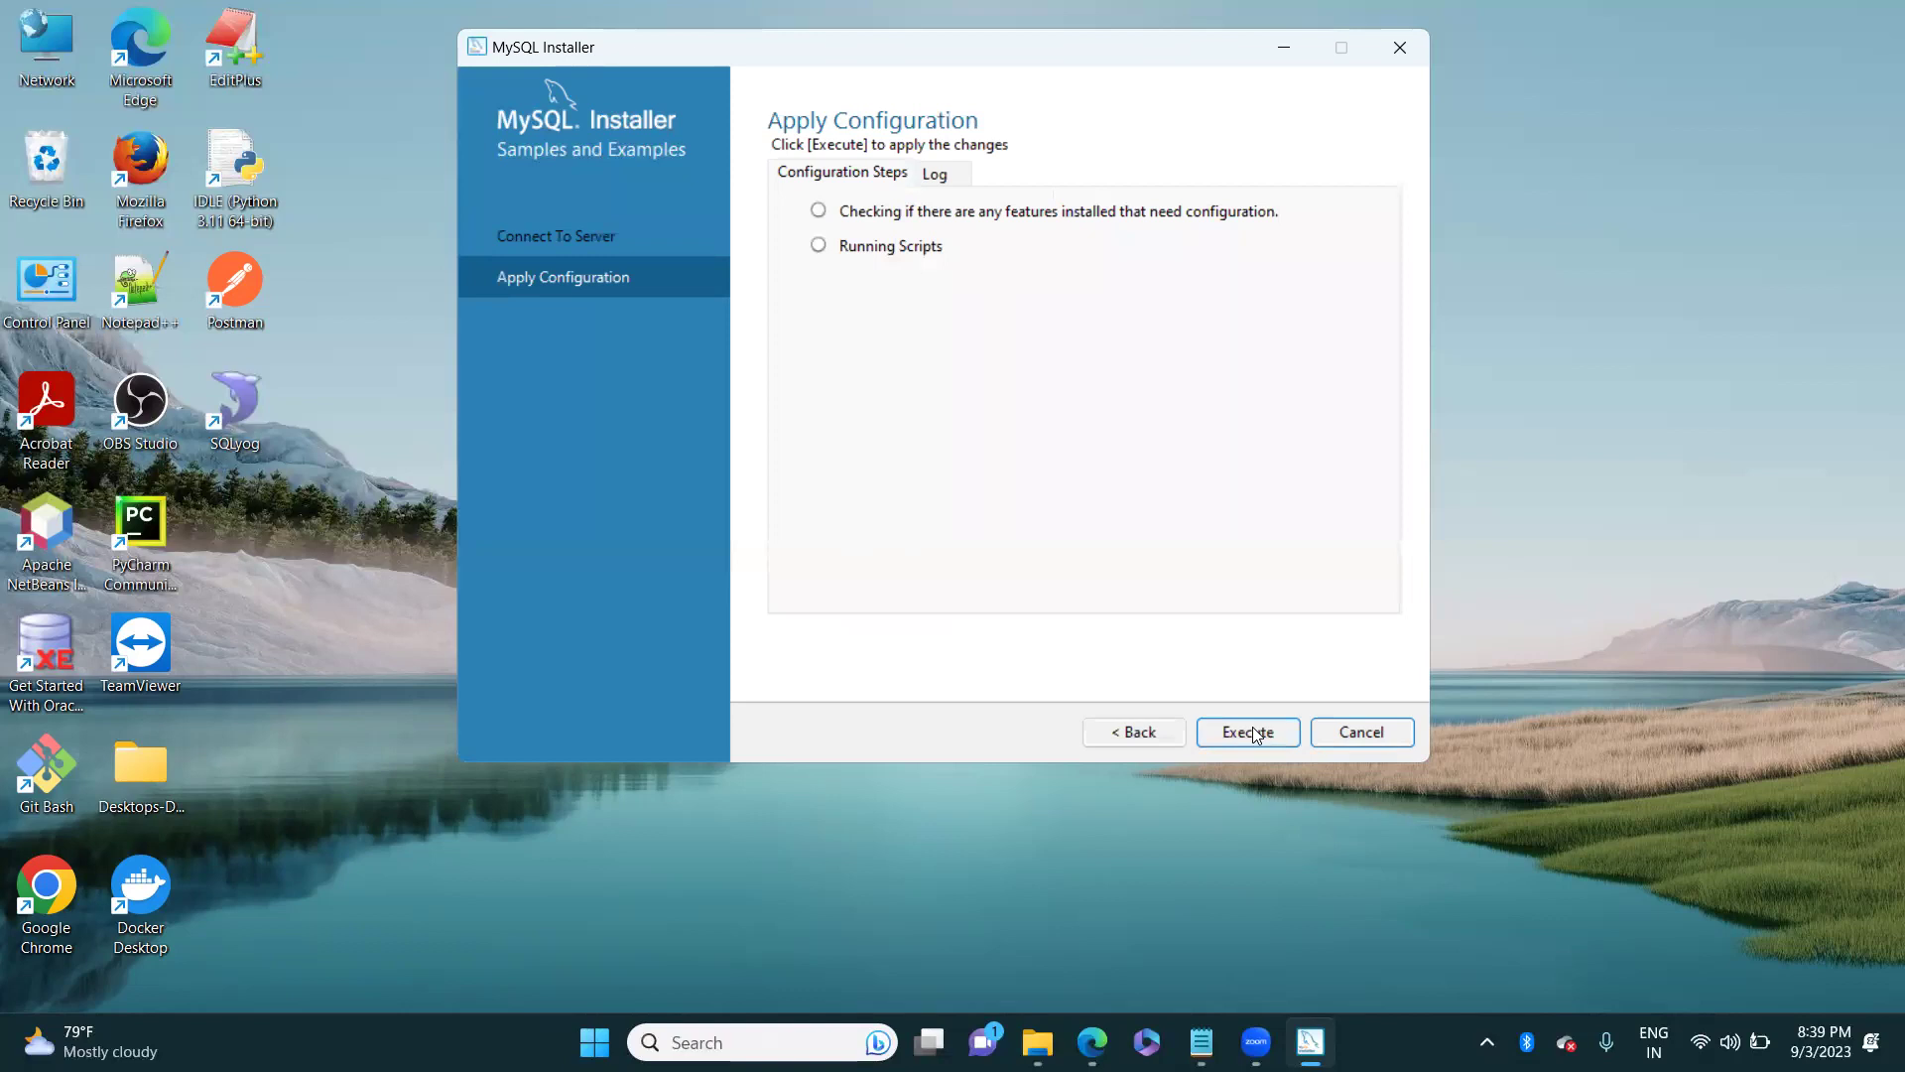
{"action": "left_click", "coordinate": [1256, 735]}
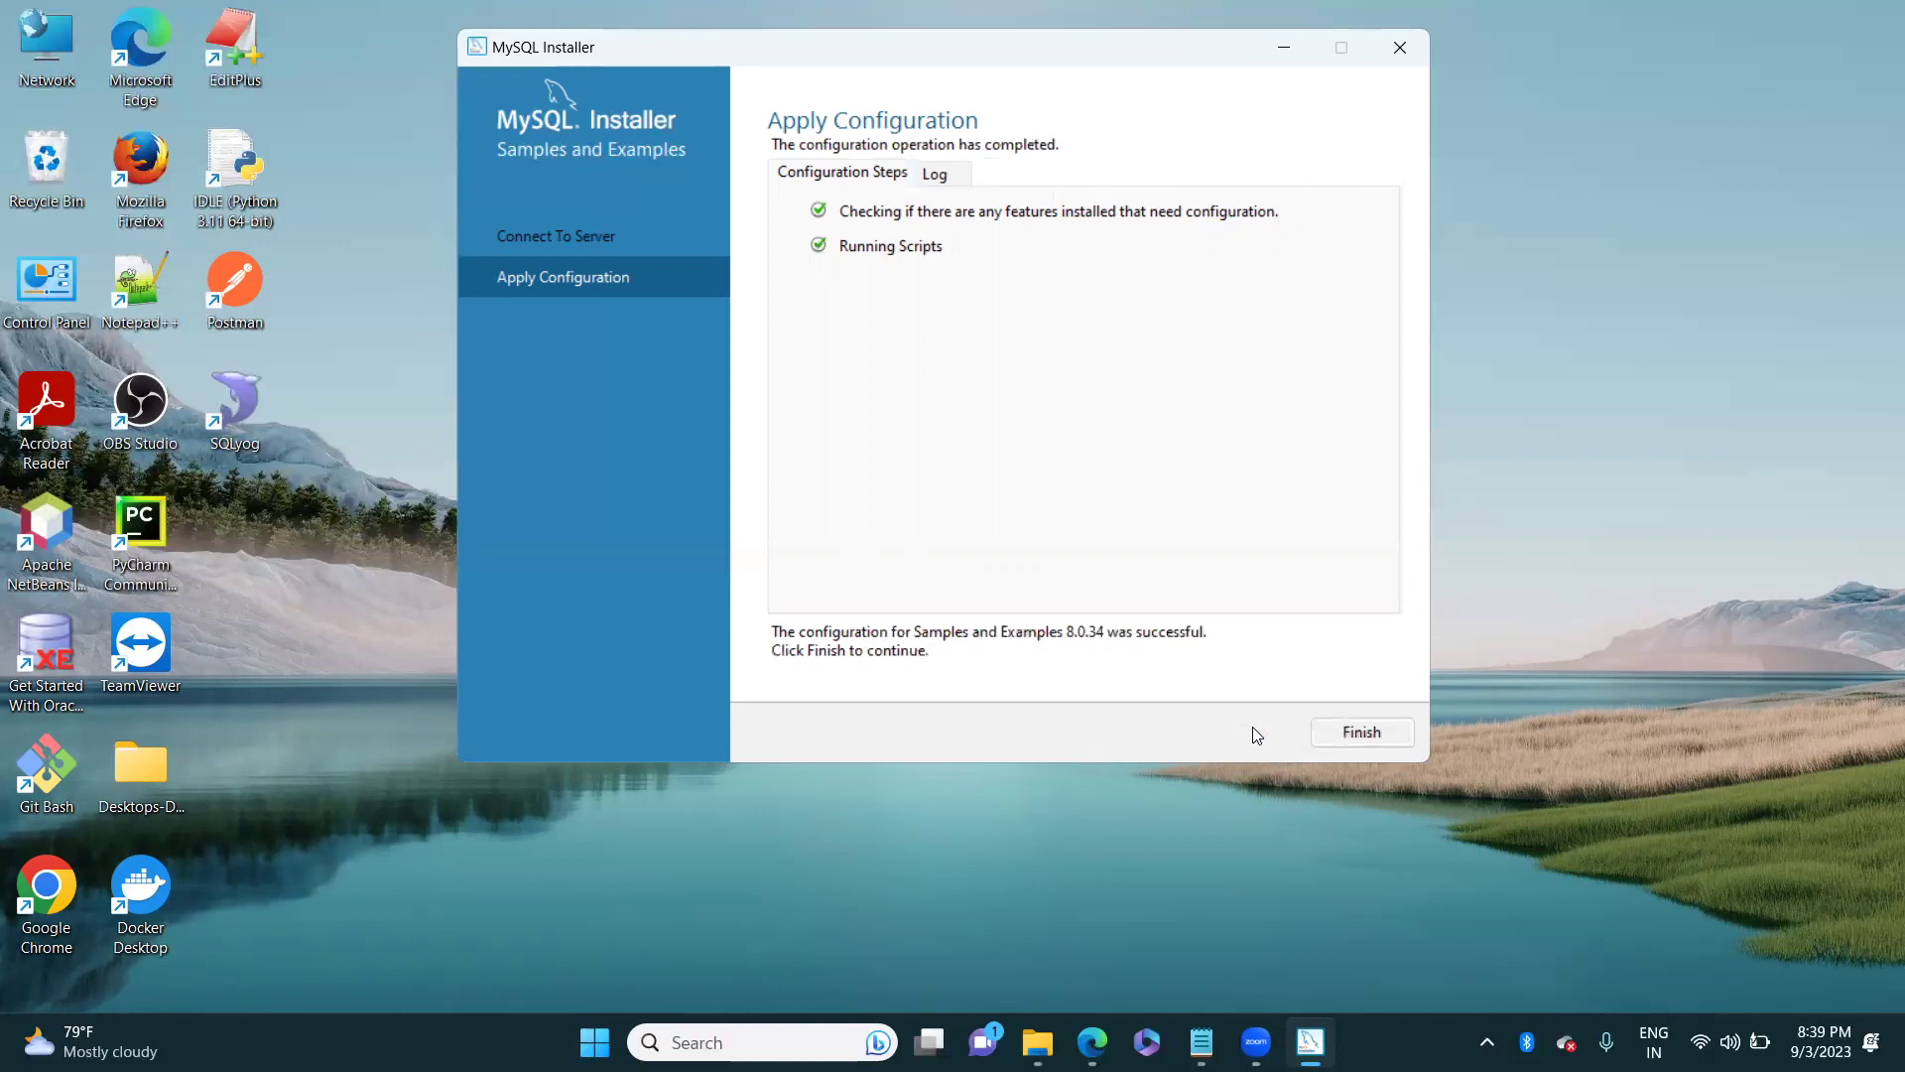
{"action": "left_click", "coordinate": [1356, 734]}
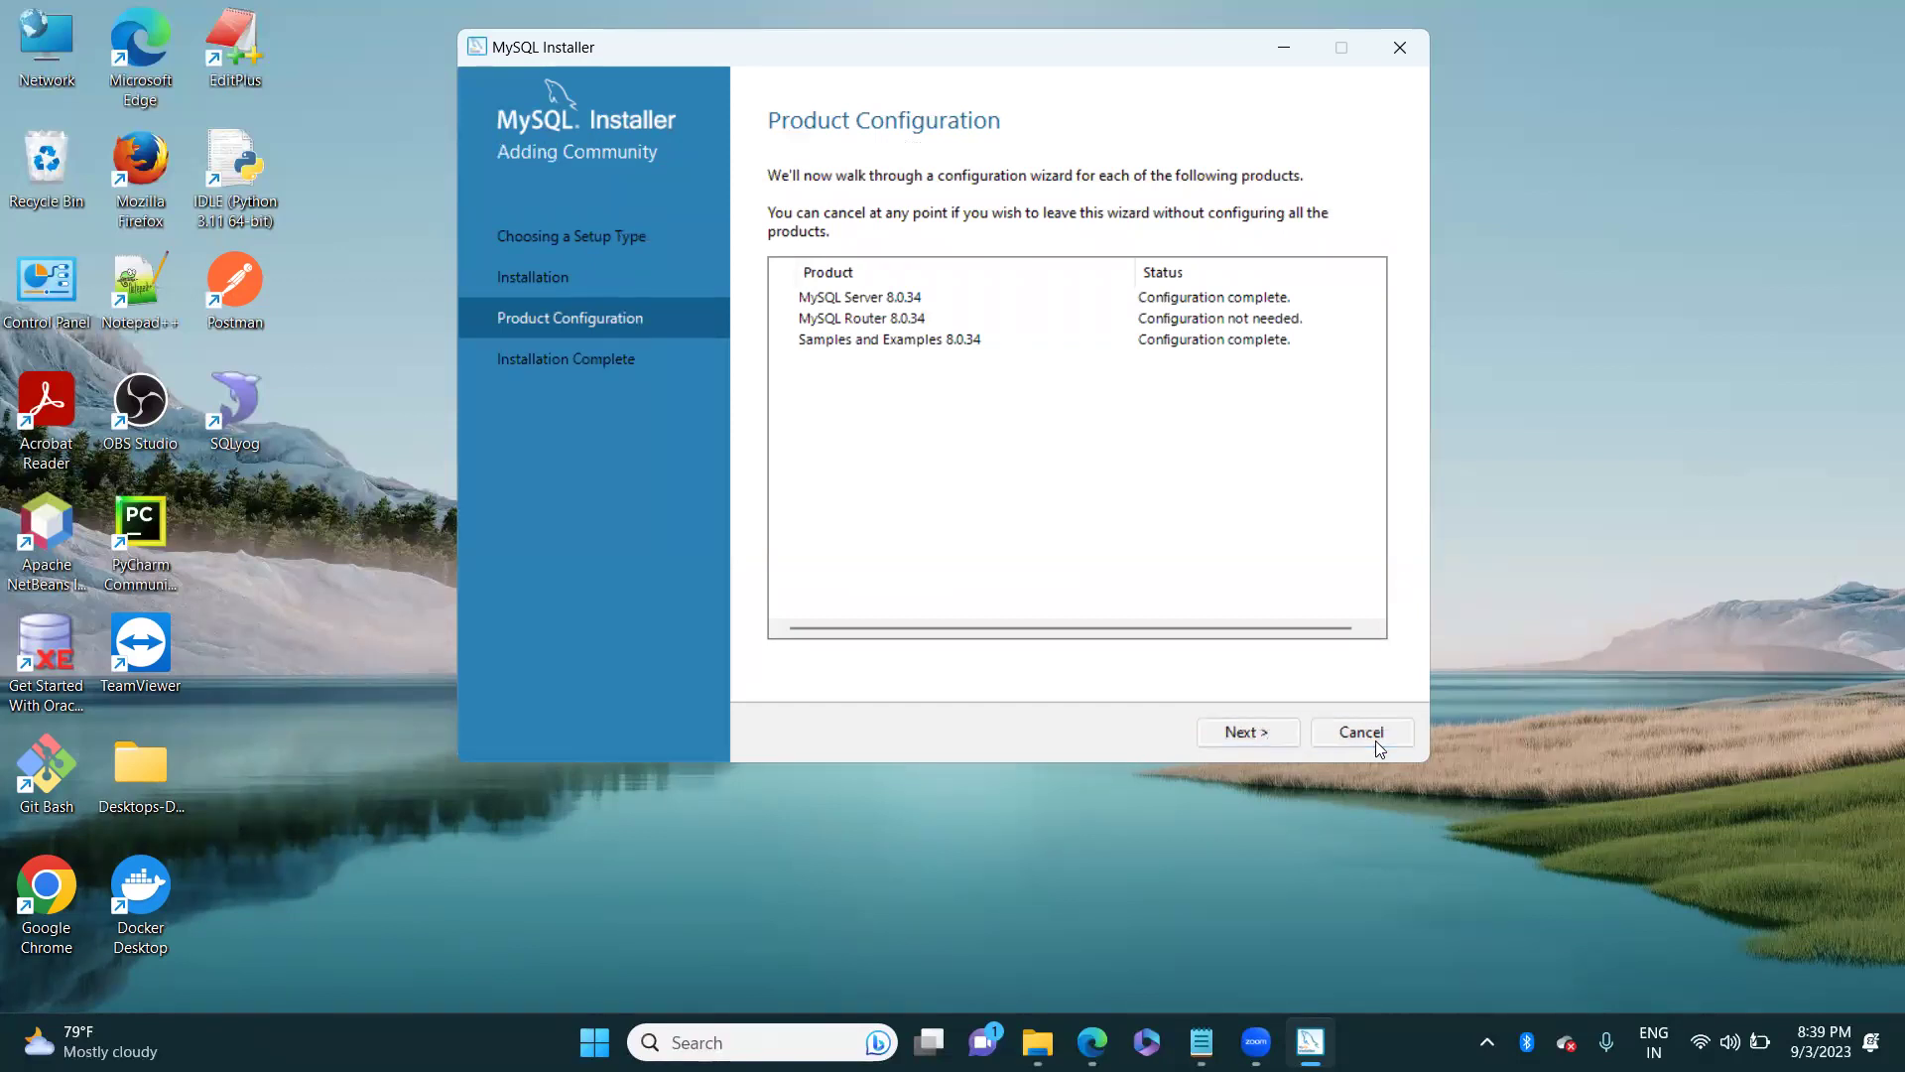
Step: Complete the installation, closing the installer and launching Workbench and MySQL Shell
{"action": "left_click", "coordinate": [1227, 733]}
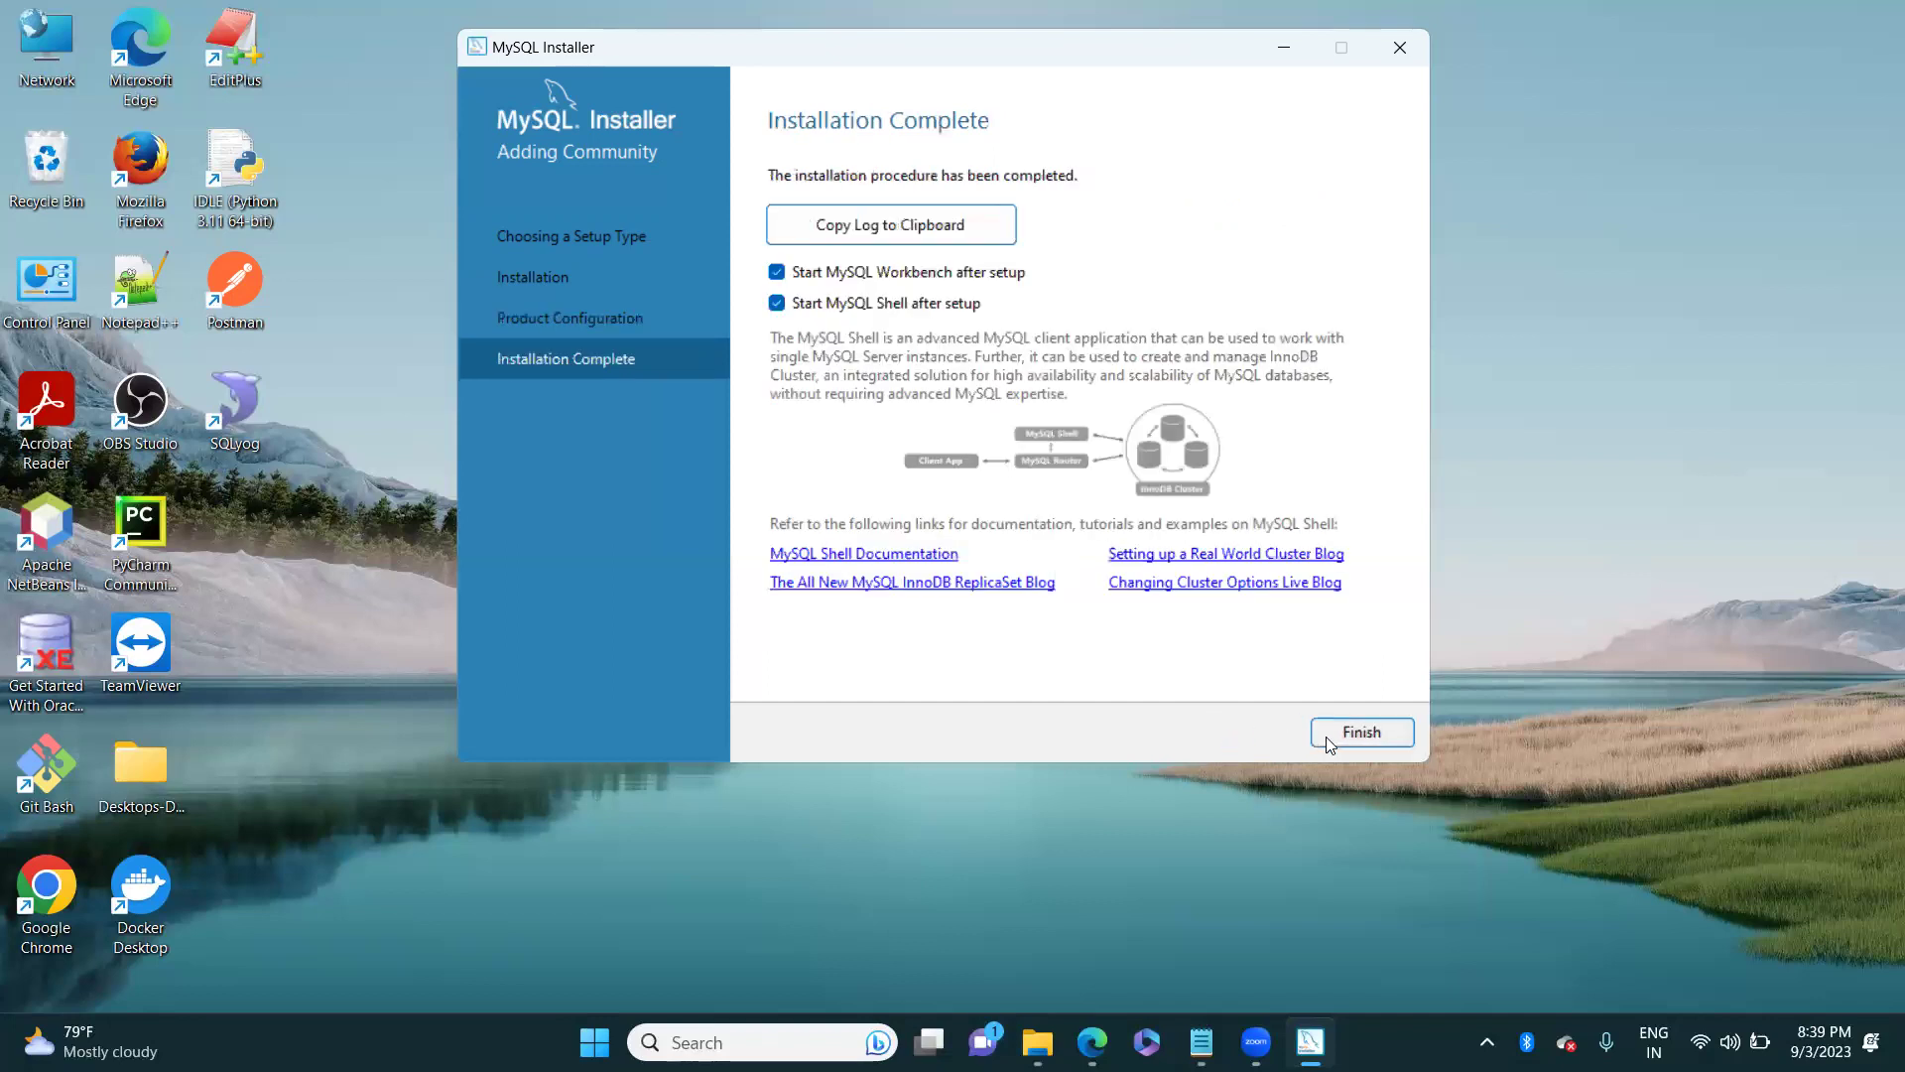
{"action": "left_click", "coordinate": [1354, 741]}
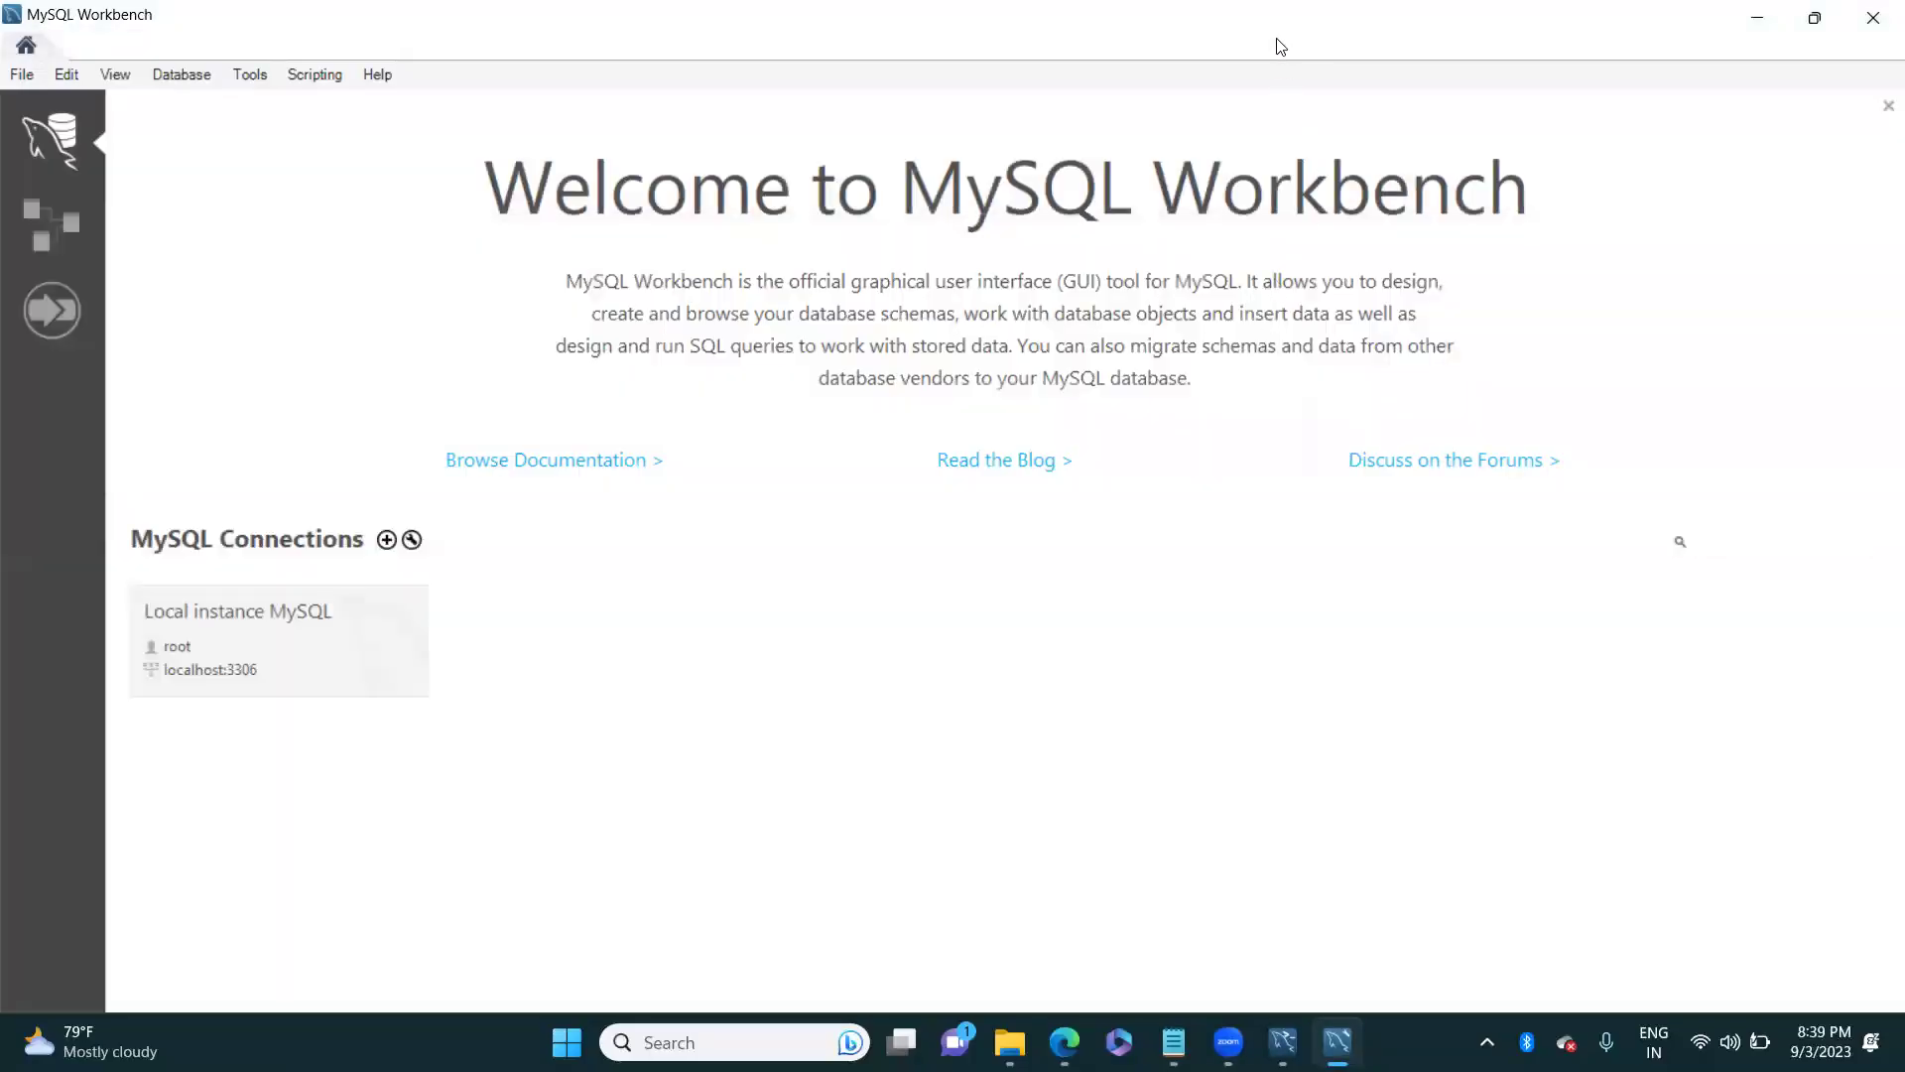
Step: Restore Workbench from full screen and move it to the right side
{"action": "double_click", "coordinate": [1229, 51]}
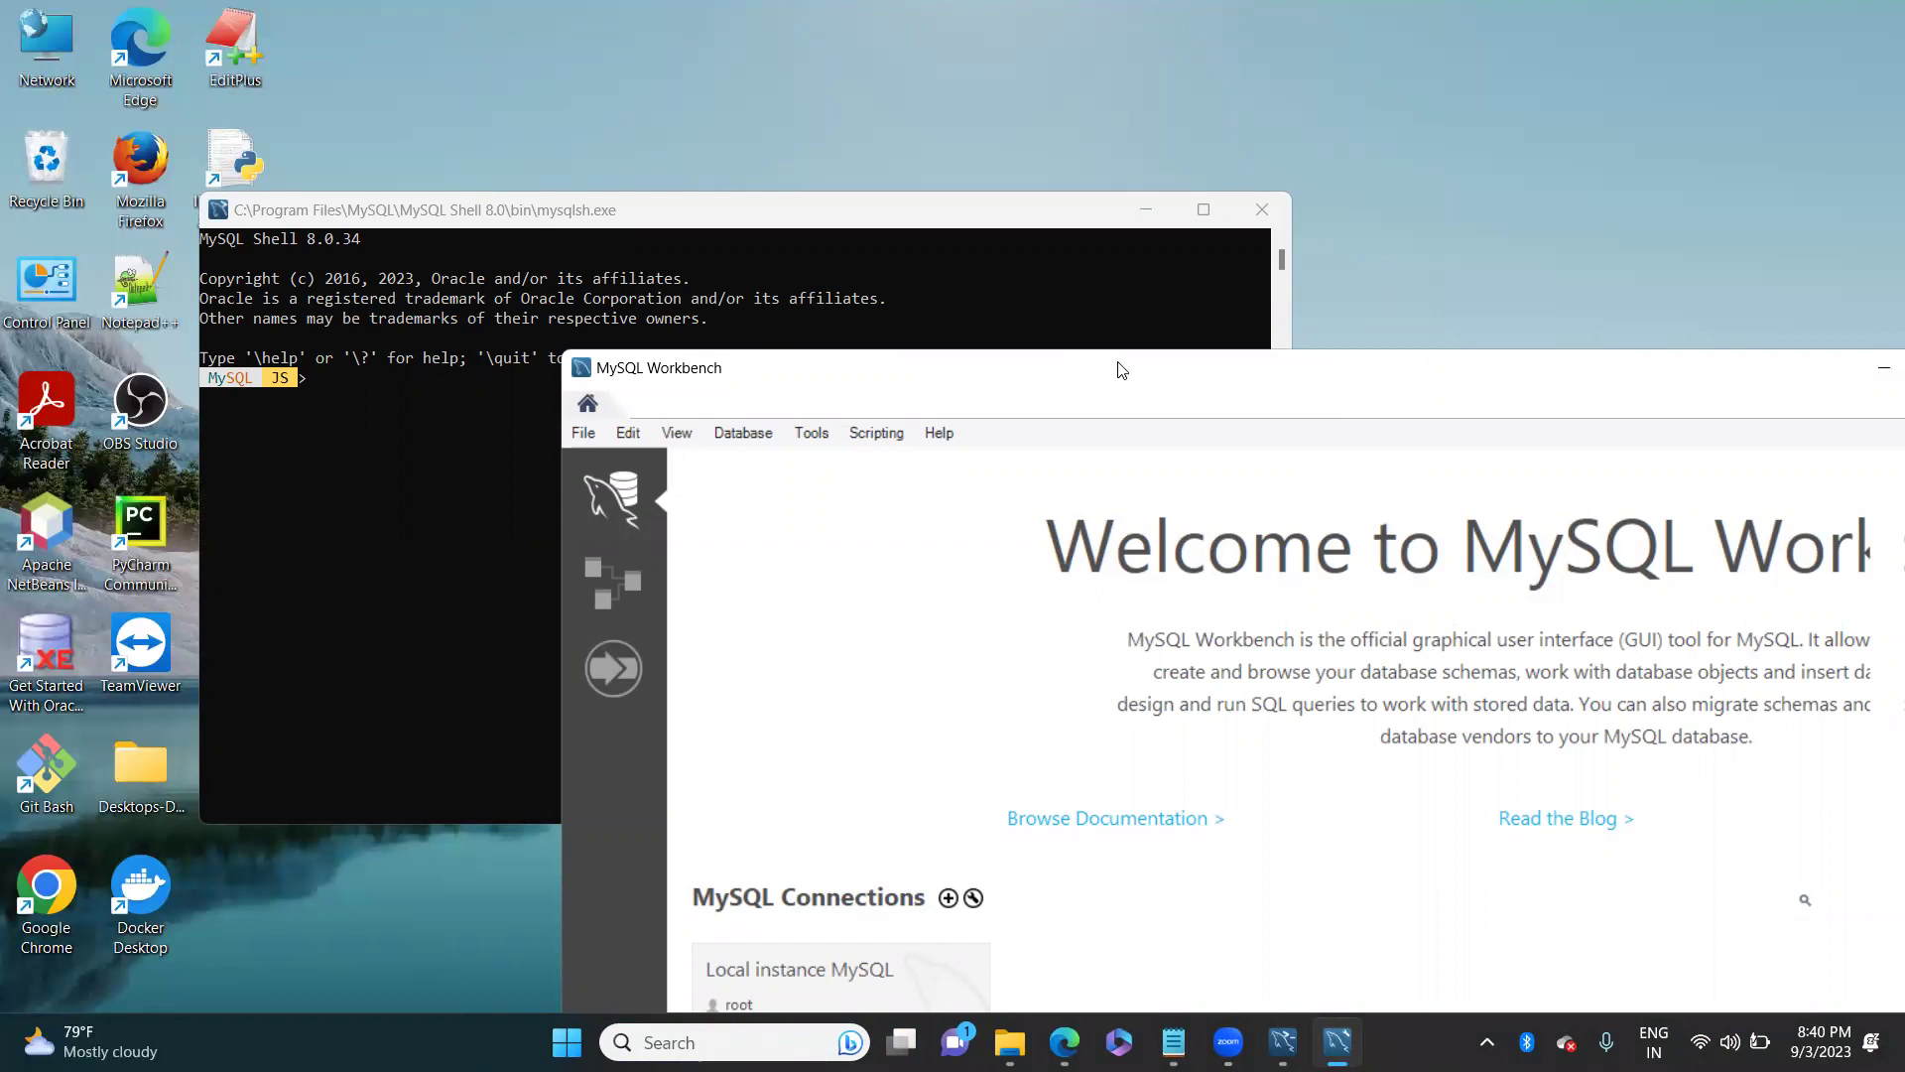
{"action": "left_click_drag", "start_coordinate": [1121, 369], "coordinate": [847, 139]}
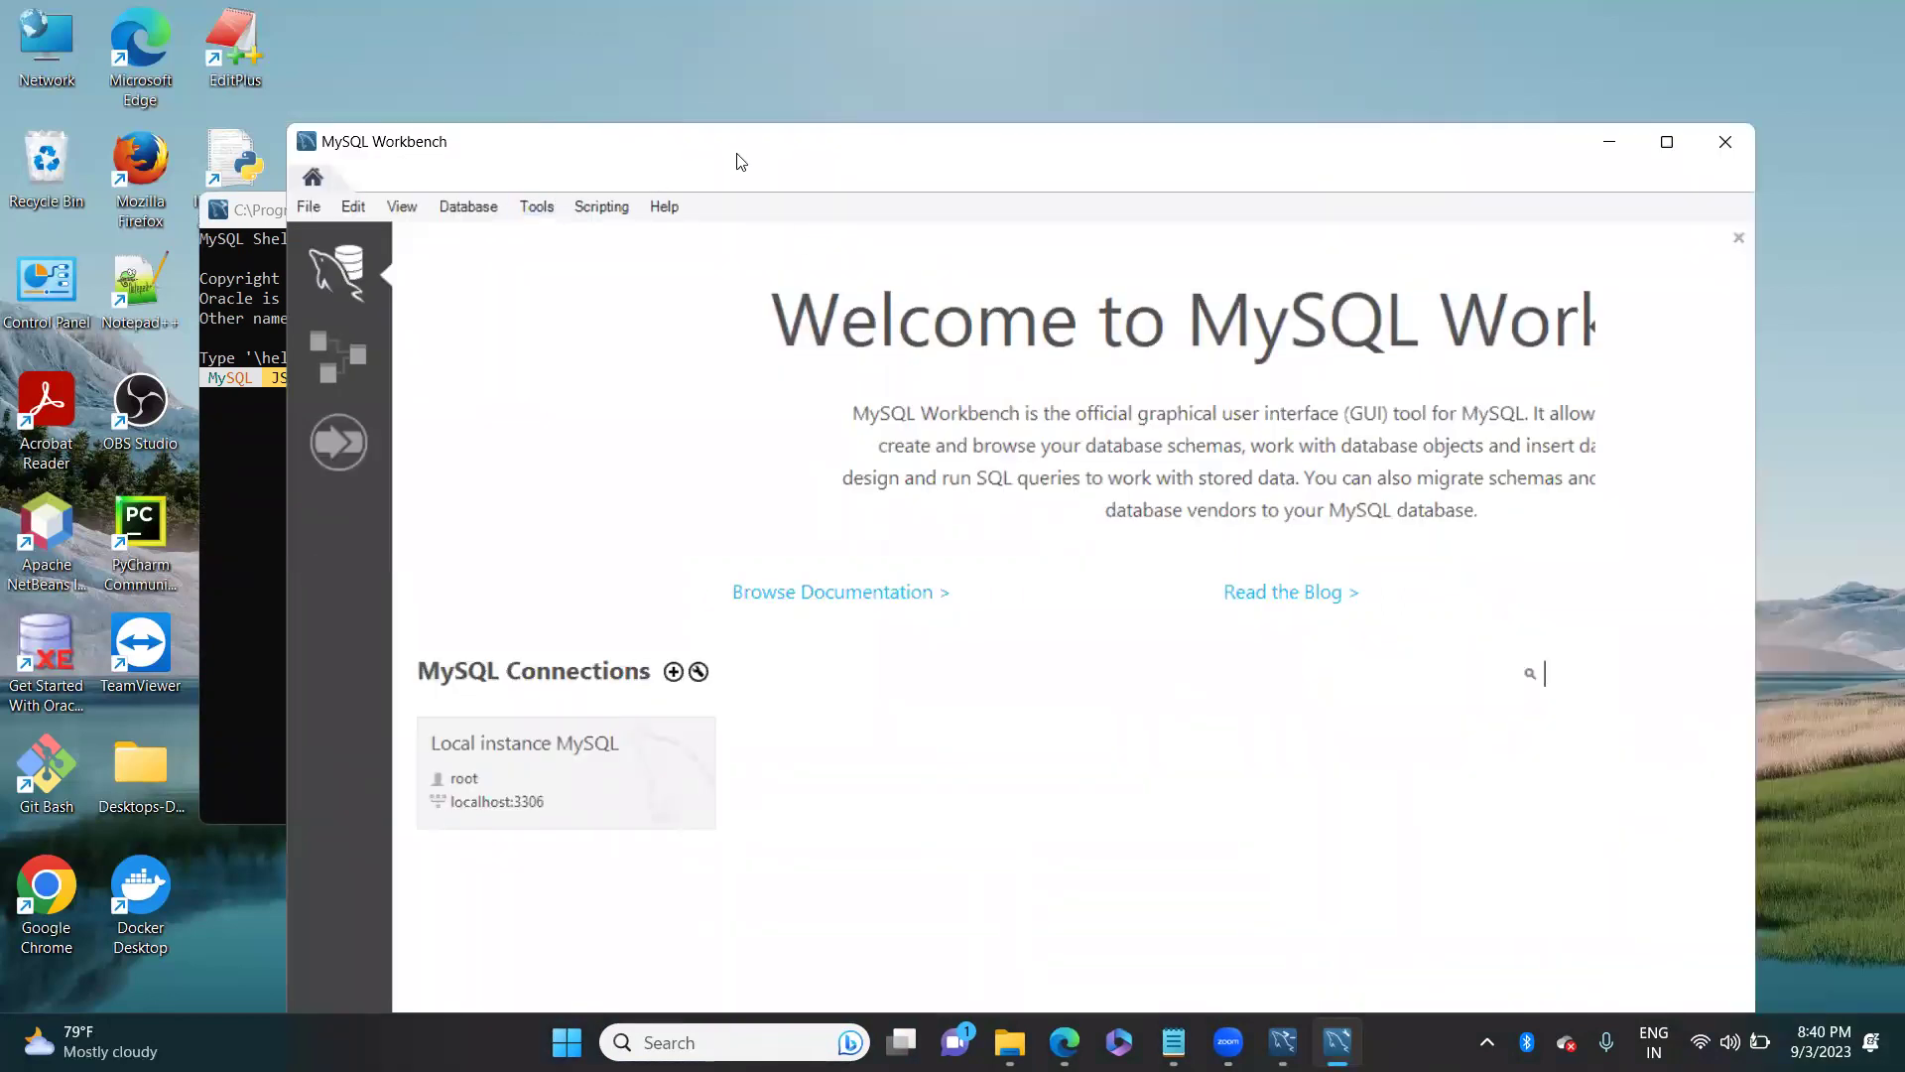
{"action": "left_click_drag", "start_coordinate": [740, 161], "coordinate": [1045, 219]}
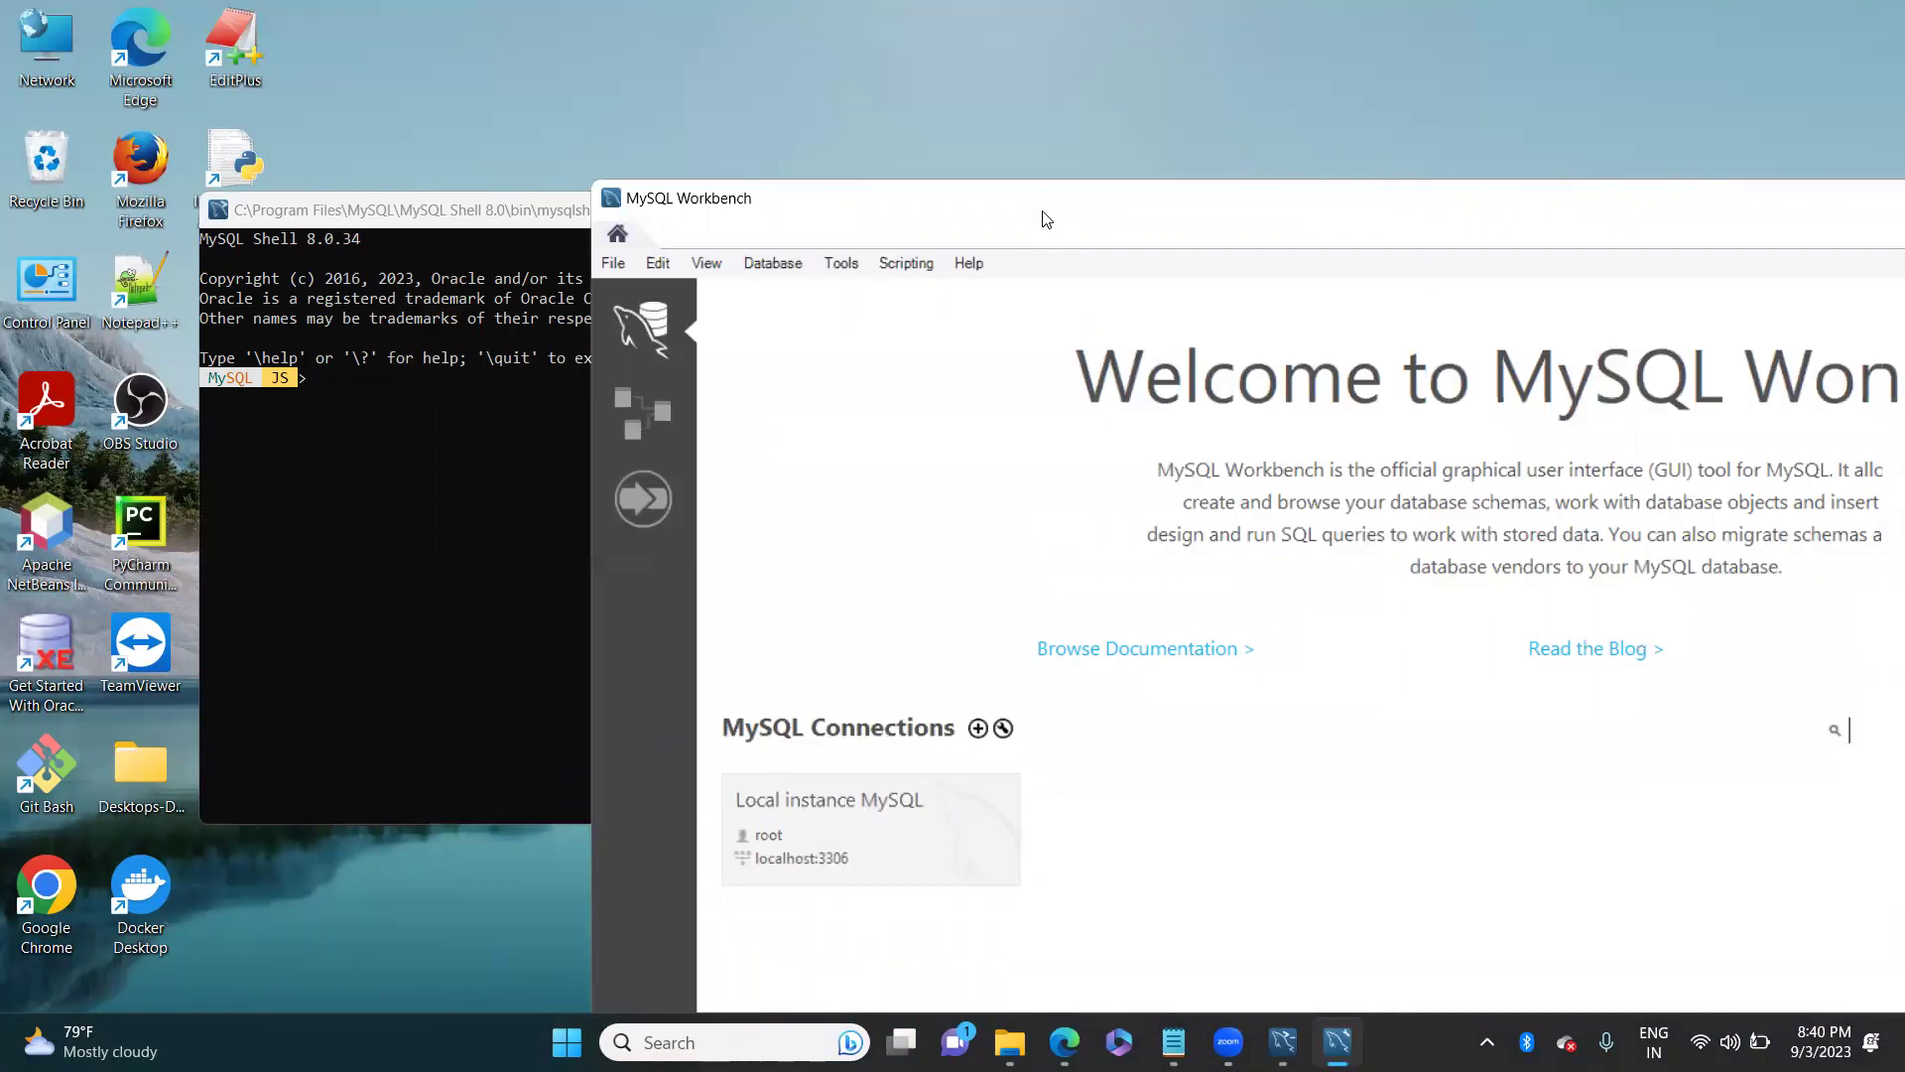
Step: Switch between Workbench and the MySQL Shell console, ending with Shell in front
{"action": "left_click", "coordinate": [506, 210]}
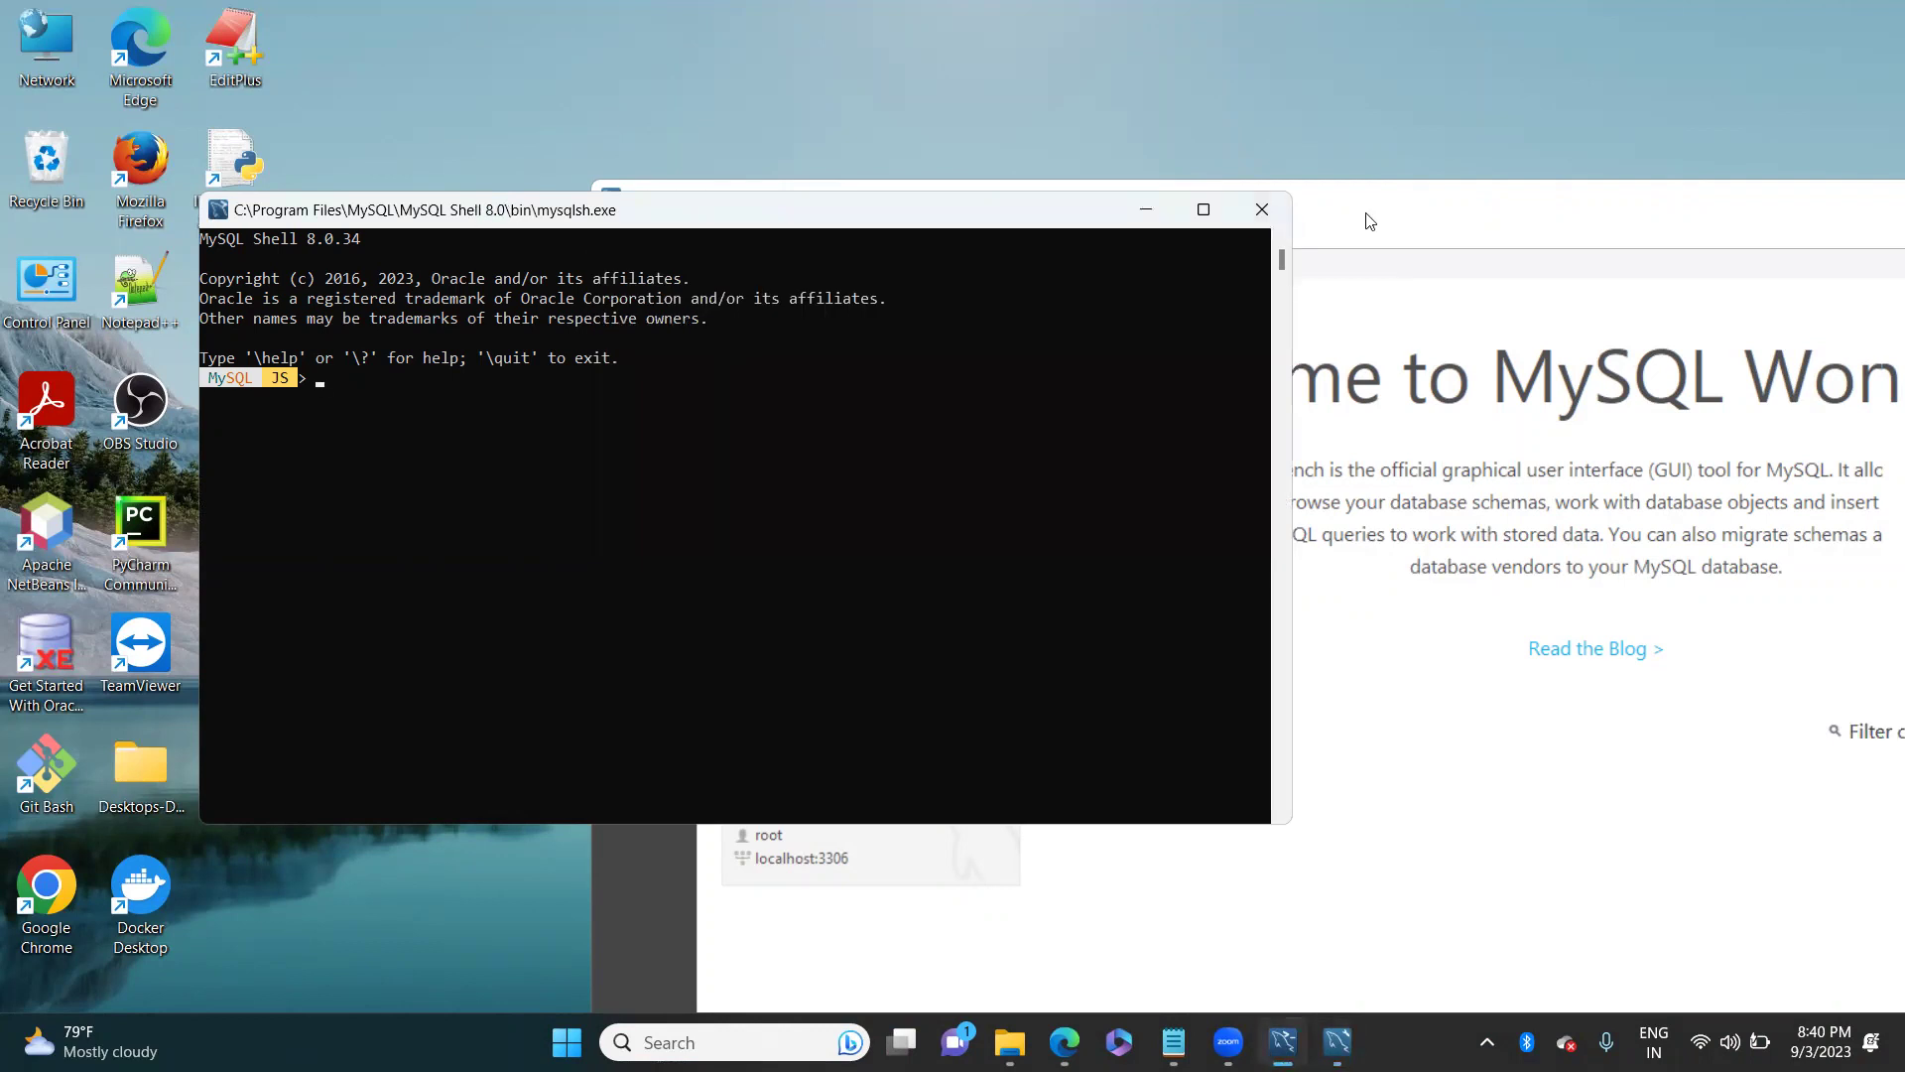
{"action": "left_click", "coordinate": [1370, 220]}
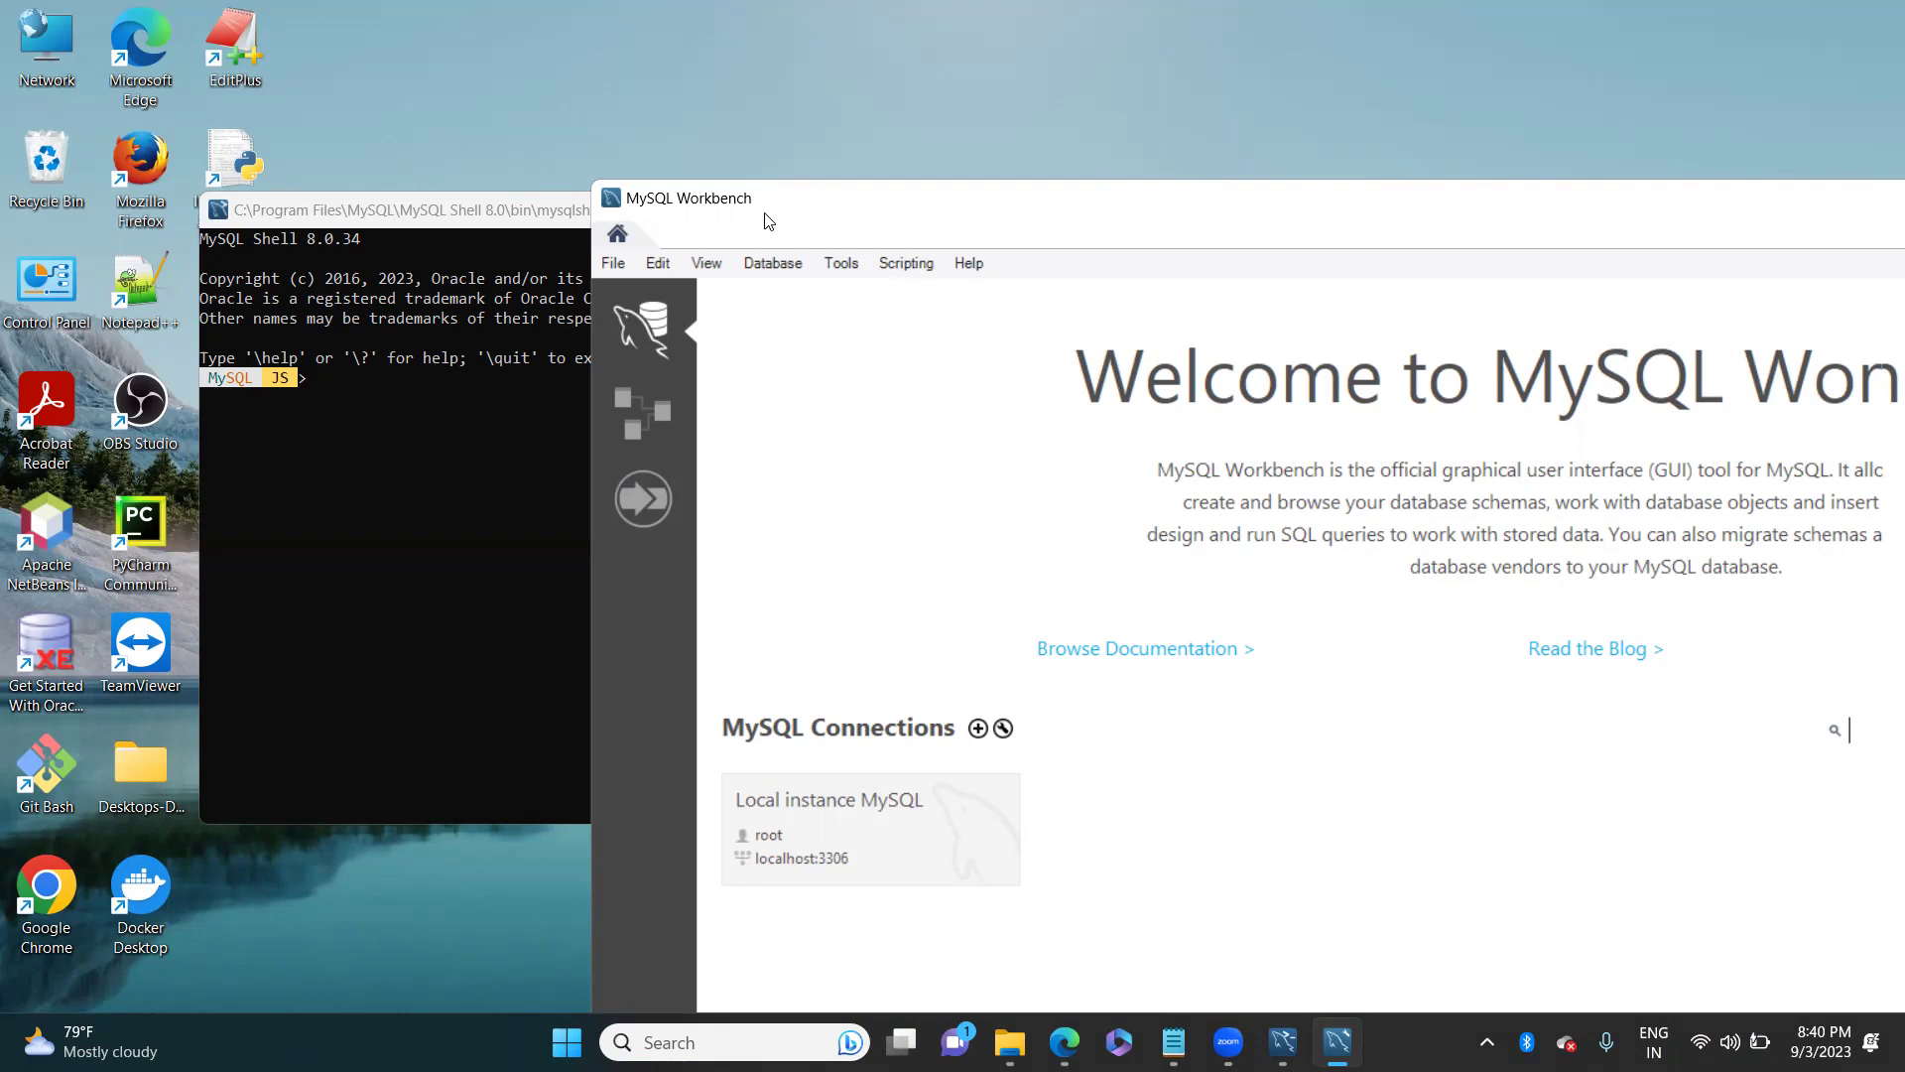
{"action": "left_click", "coordinate": [526, 458]}
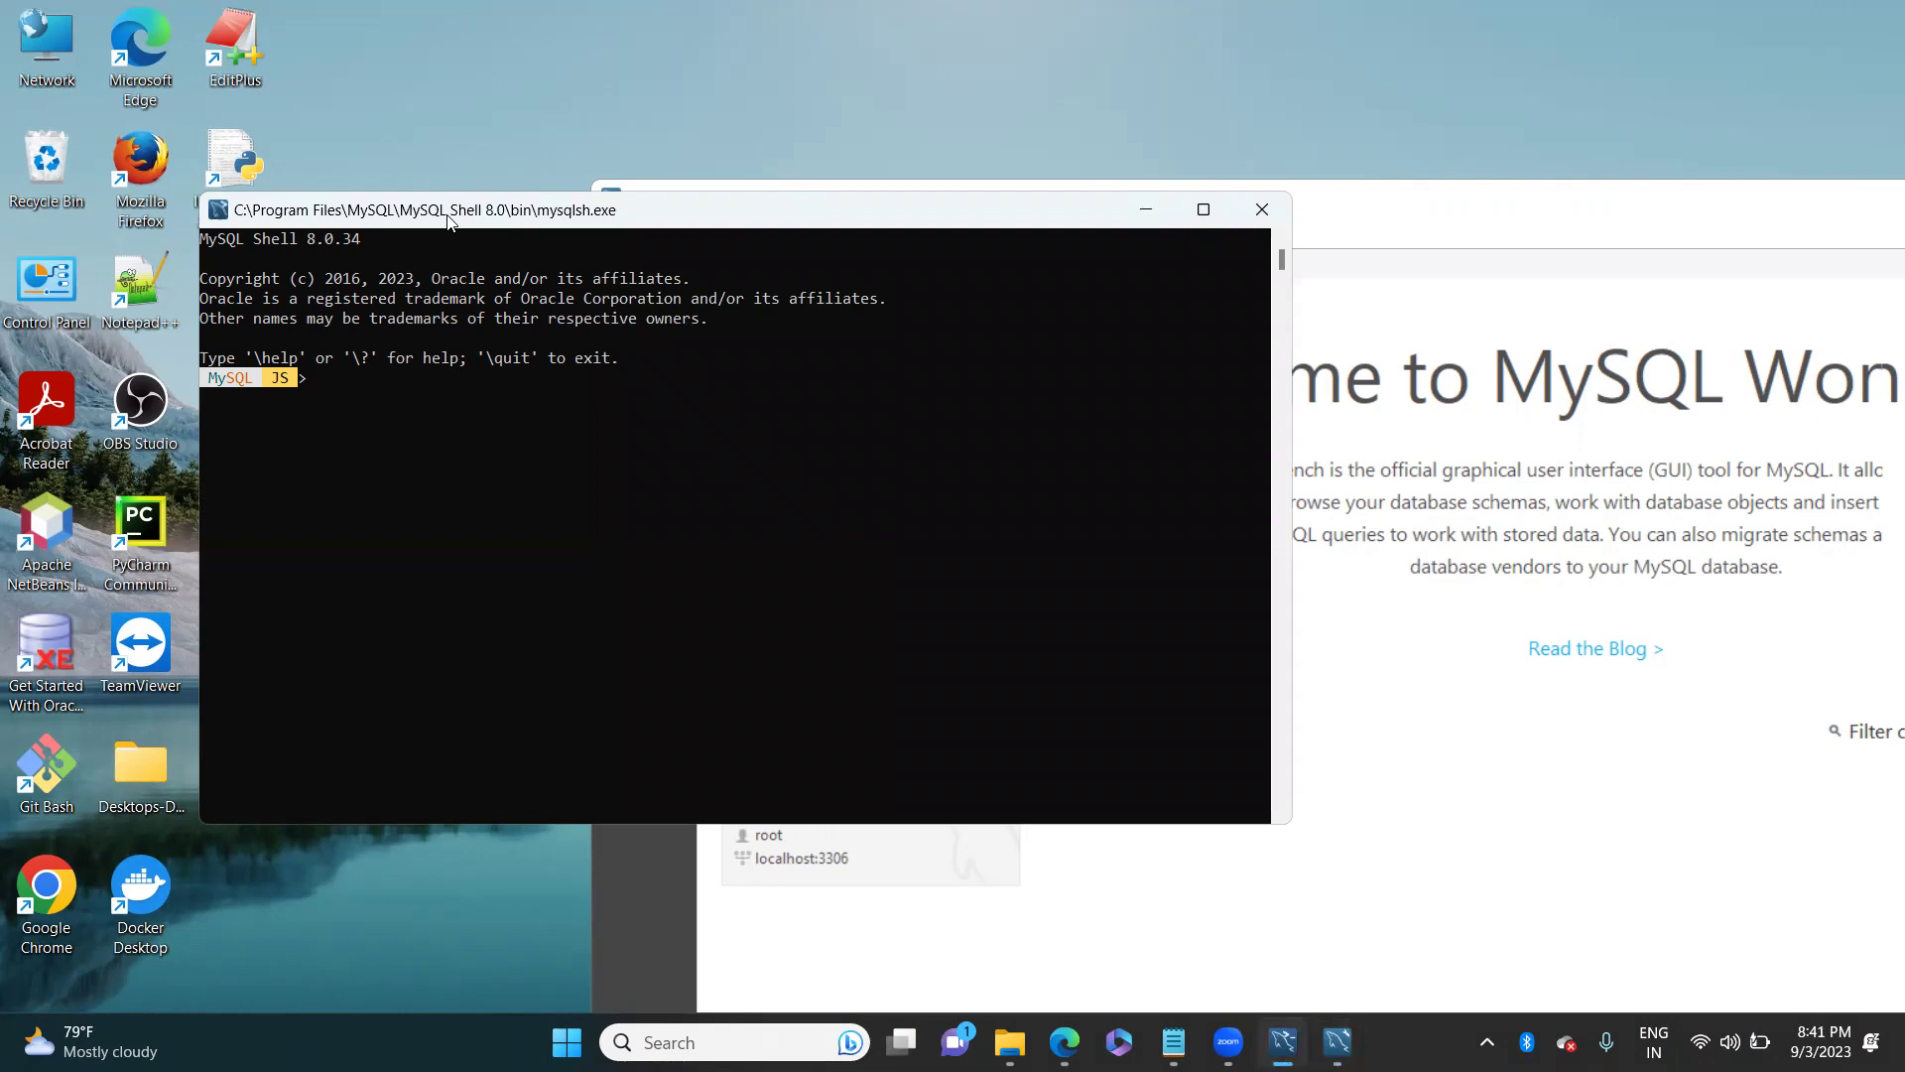
{"action": "left_click", "coordinate": [1405, 258]}
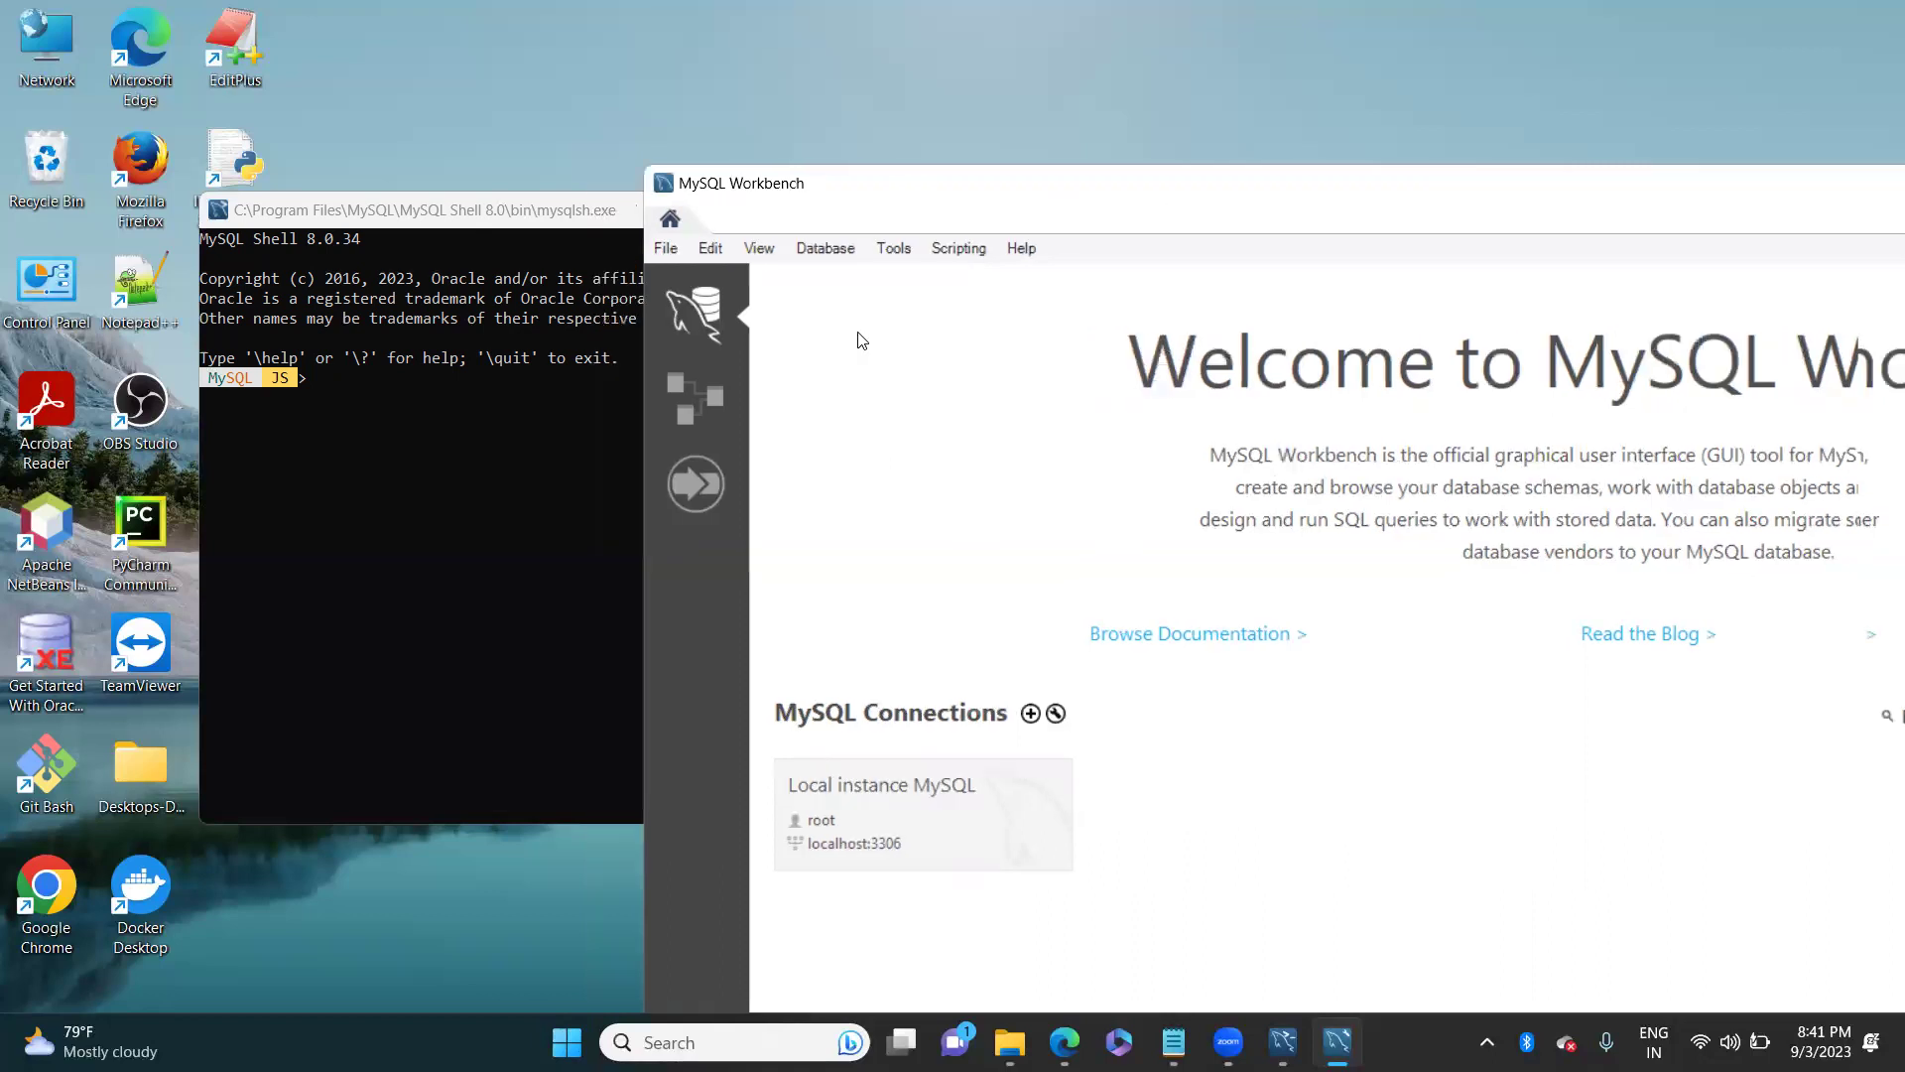
{"action": "left_click", "coordinate": [465, 466]}
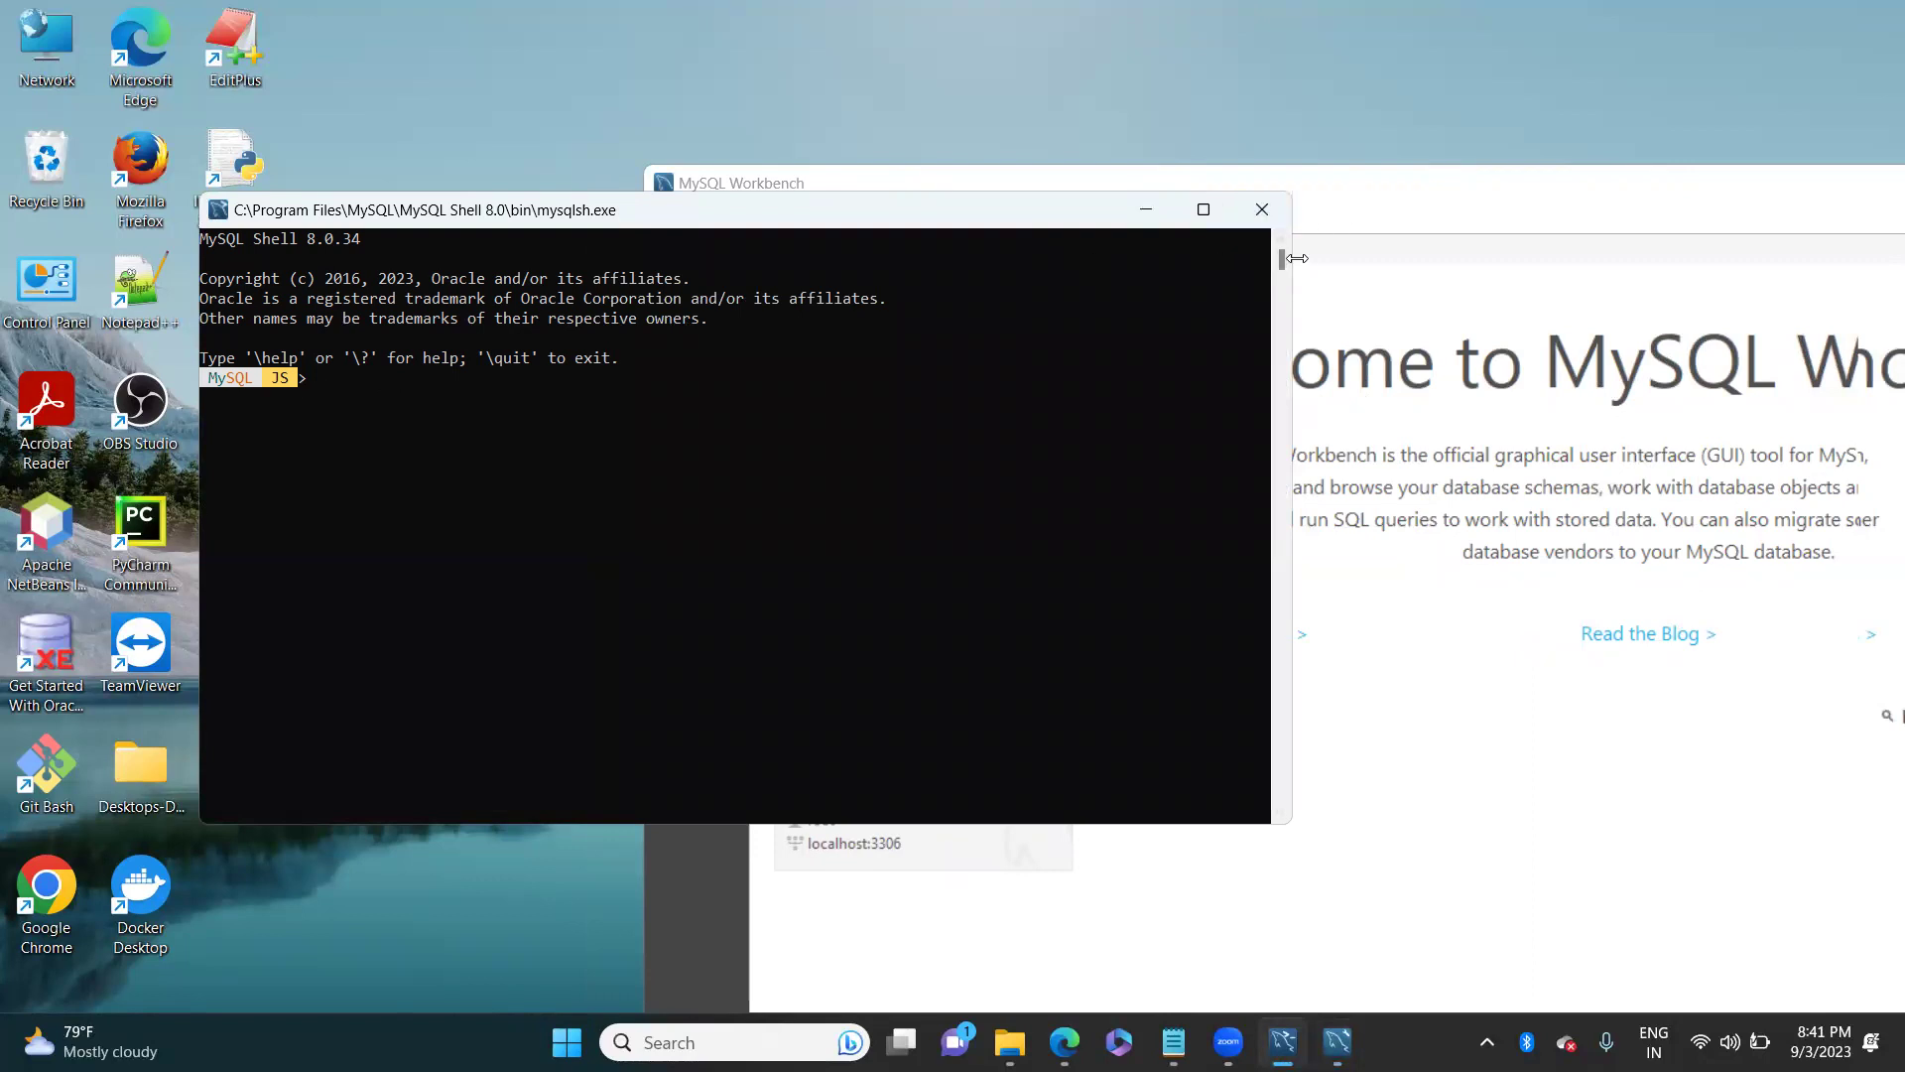
Step: Close the MySQL Shell console and maximize Workbench to full screen
{"action": "left_click", "coordinate": [1262, 210]}
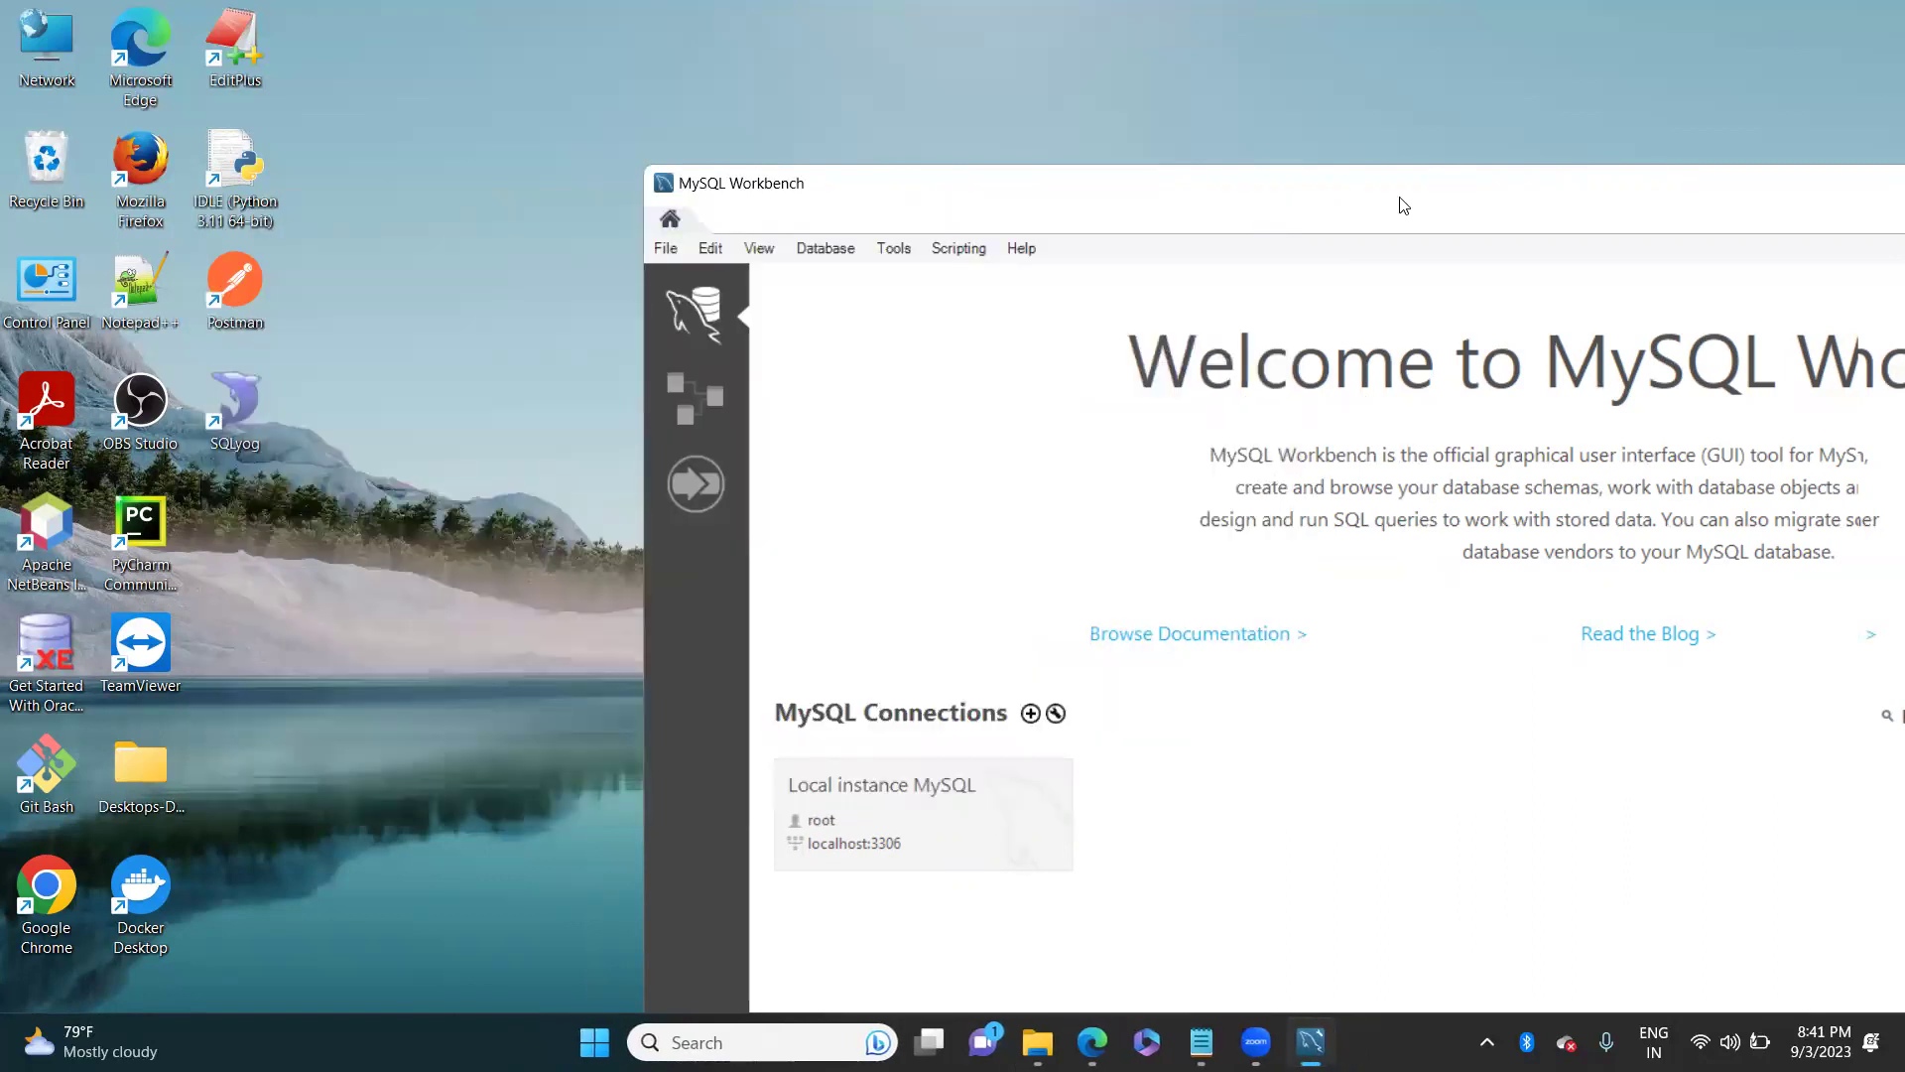
{"action": "left_click_drag", "start_coordinate": [1403, 205], "coordinate": [937, 104]}
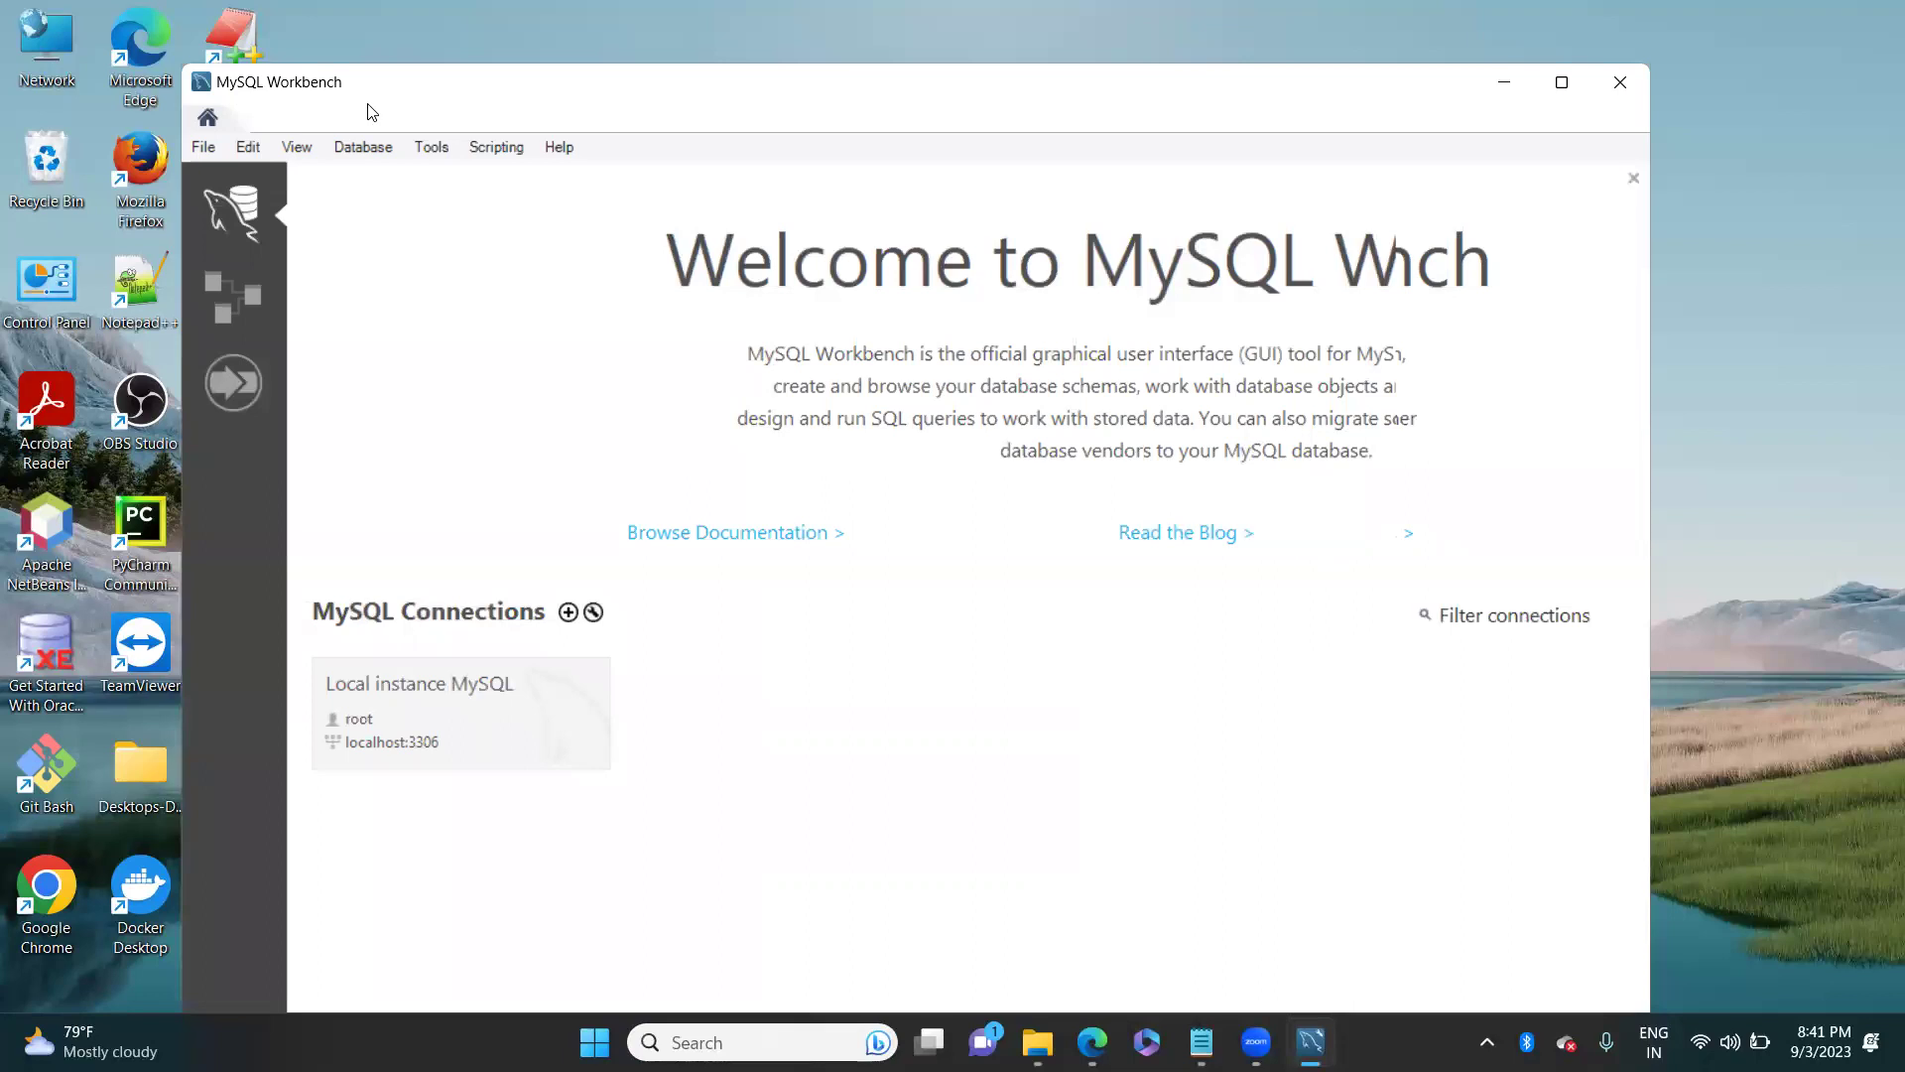
{"action": "left_click", "coordinate": [1561, 83]}
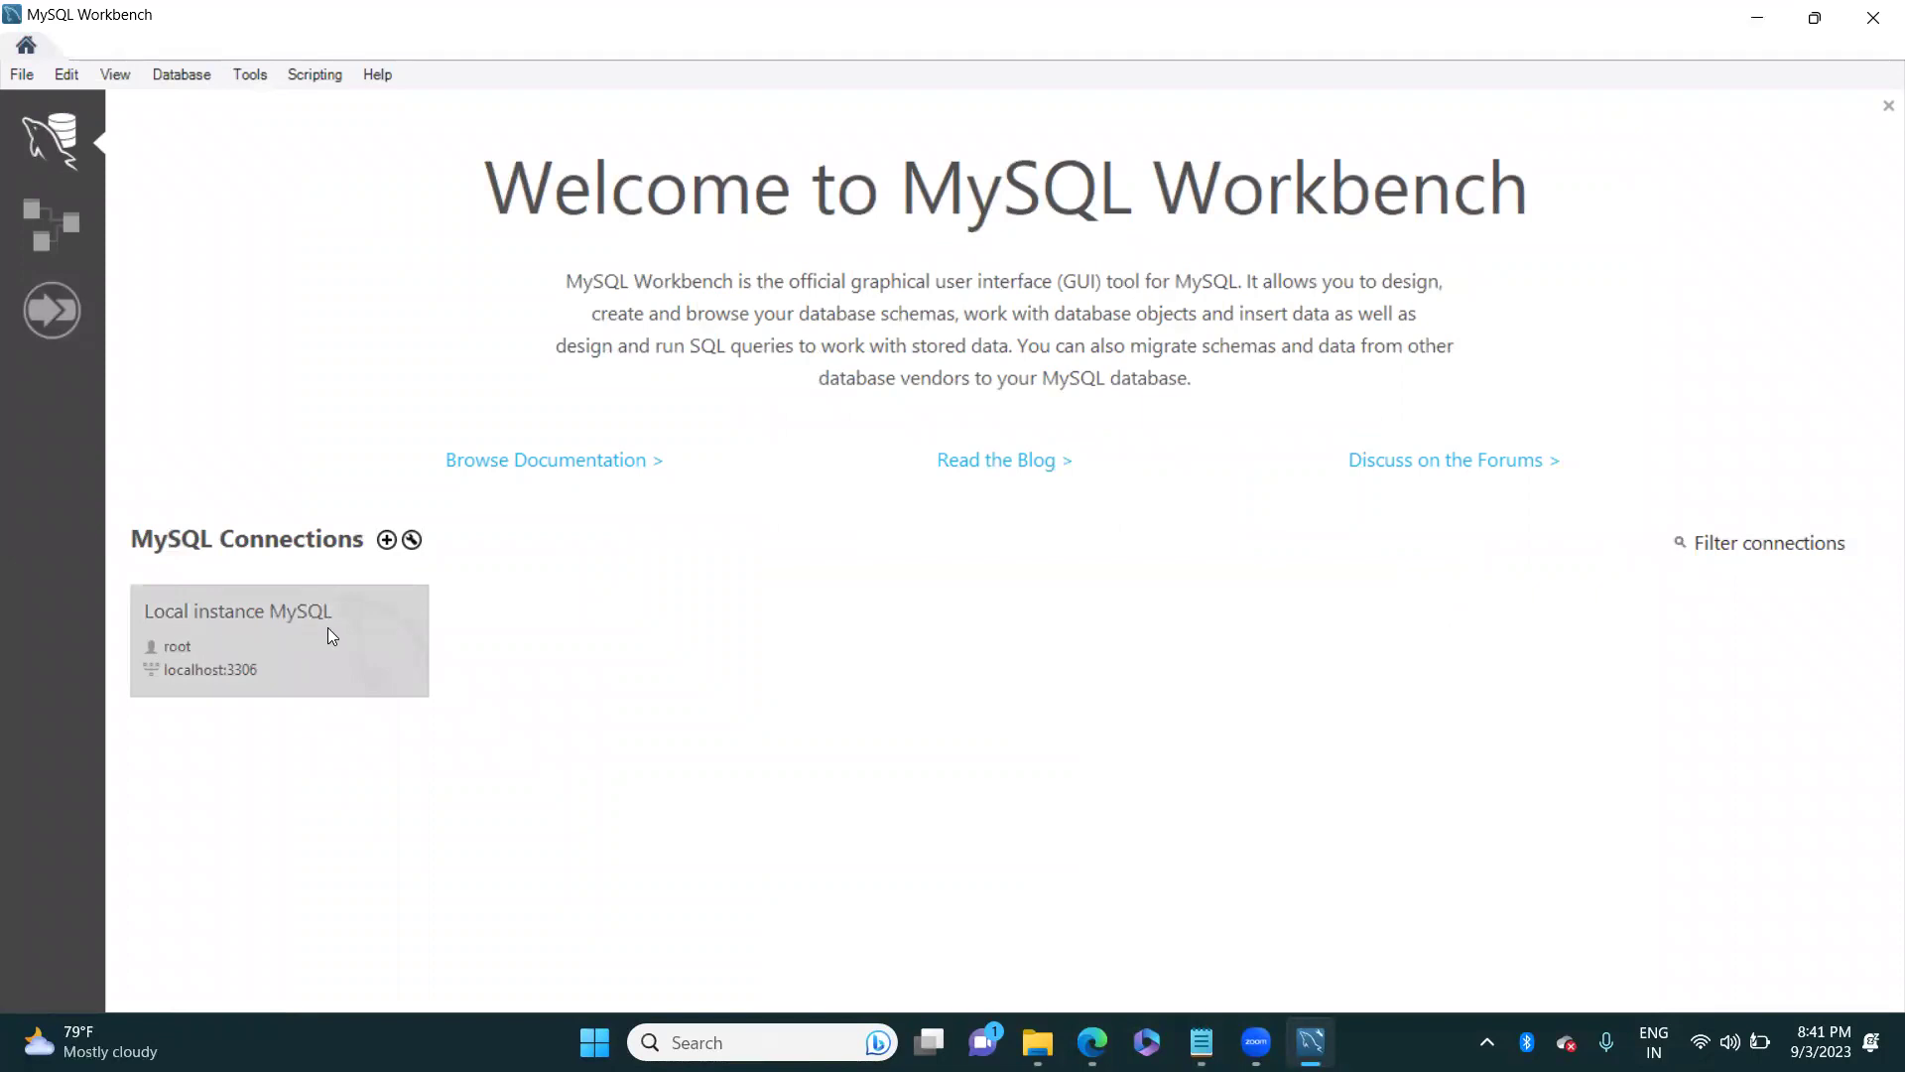
Step: Connect to Local instance MySQL as root, retrying with the correct password after the first is rejected
{"action": "left_click", "coordinate": [207, 658]}
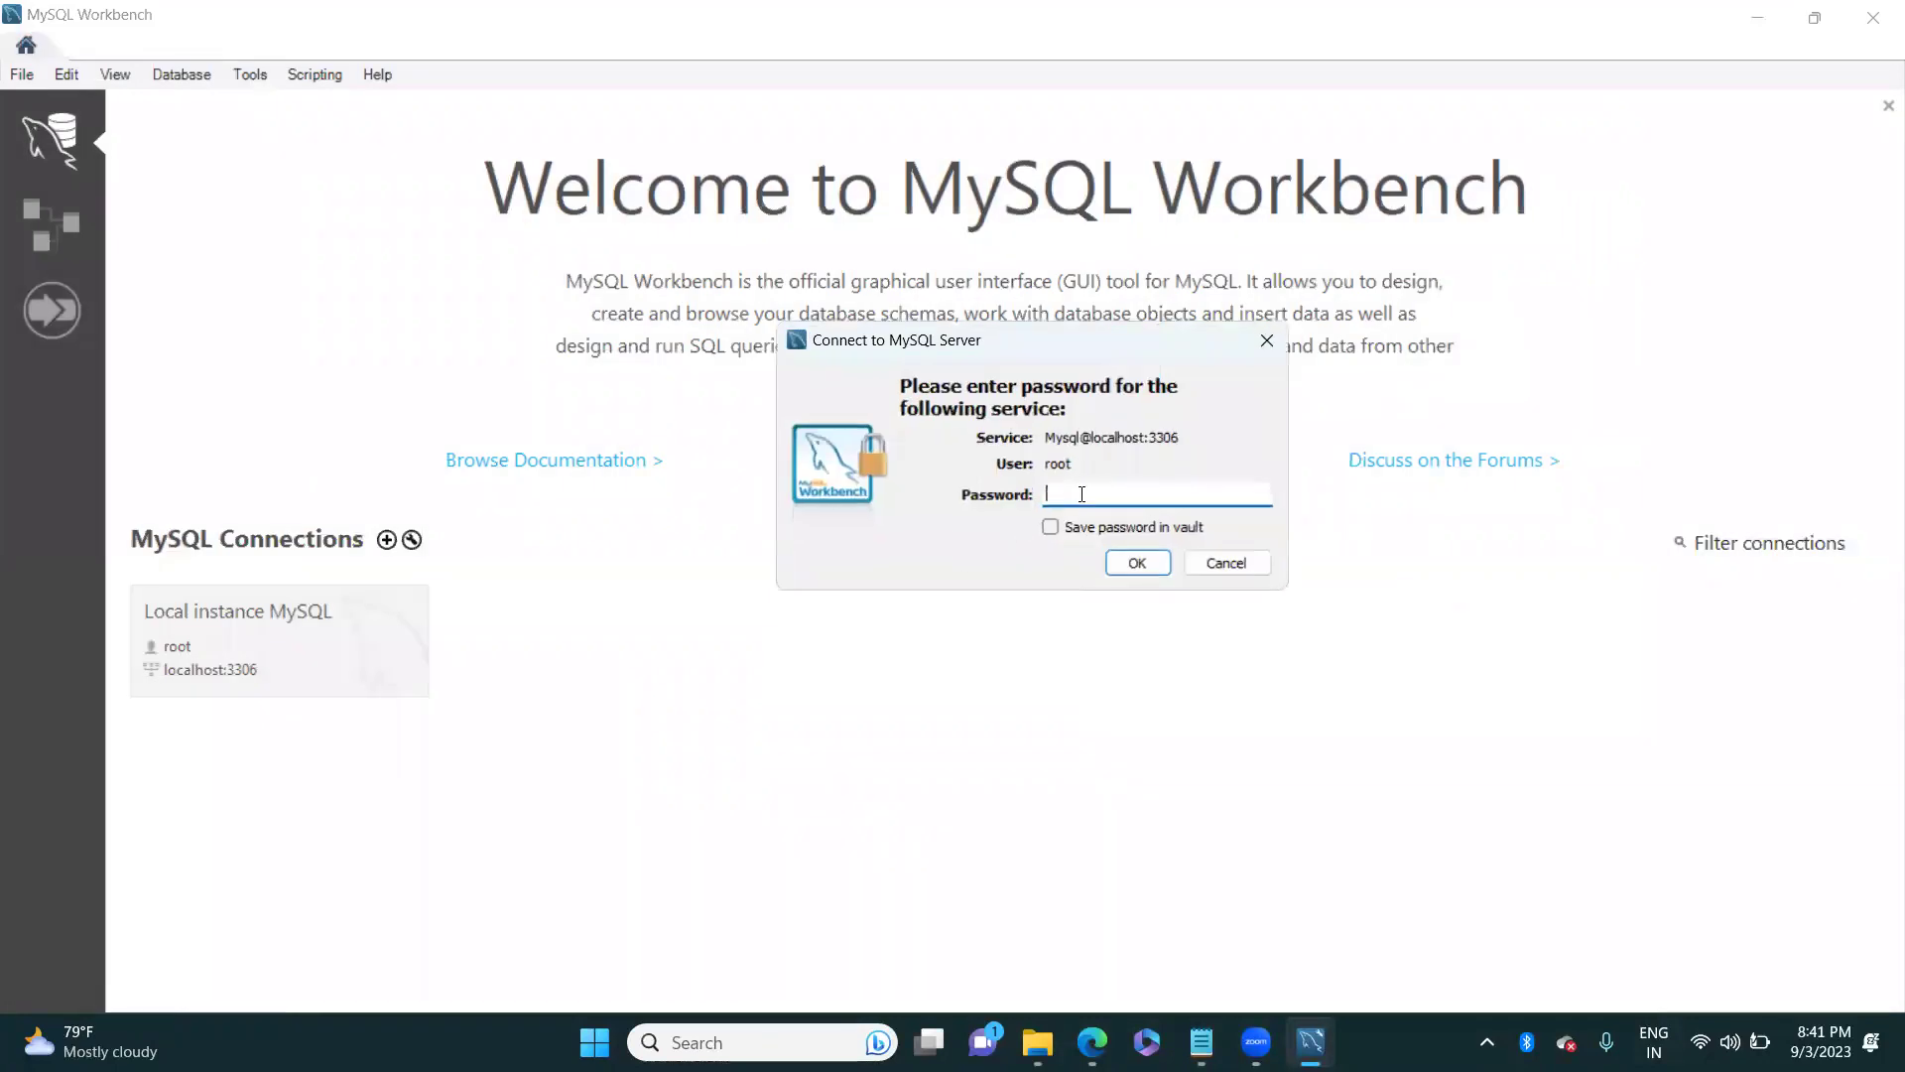
{"action": "type", "text": "***"}
{"action": "left_click", "coordinate": [1125, 561]}
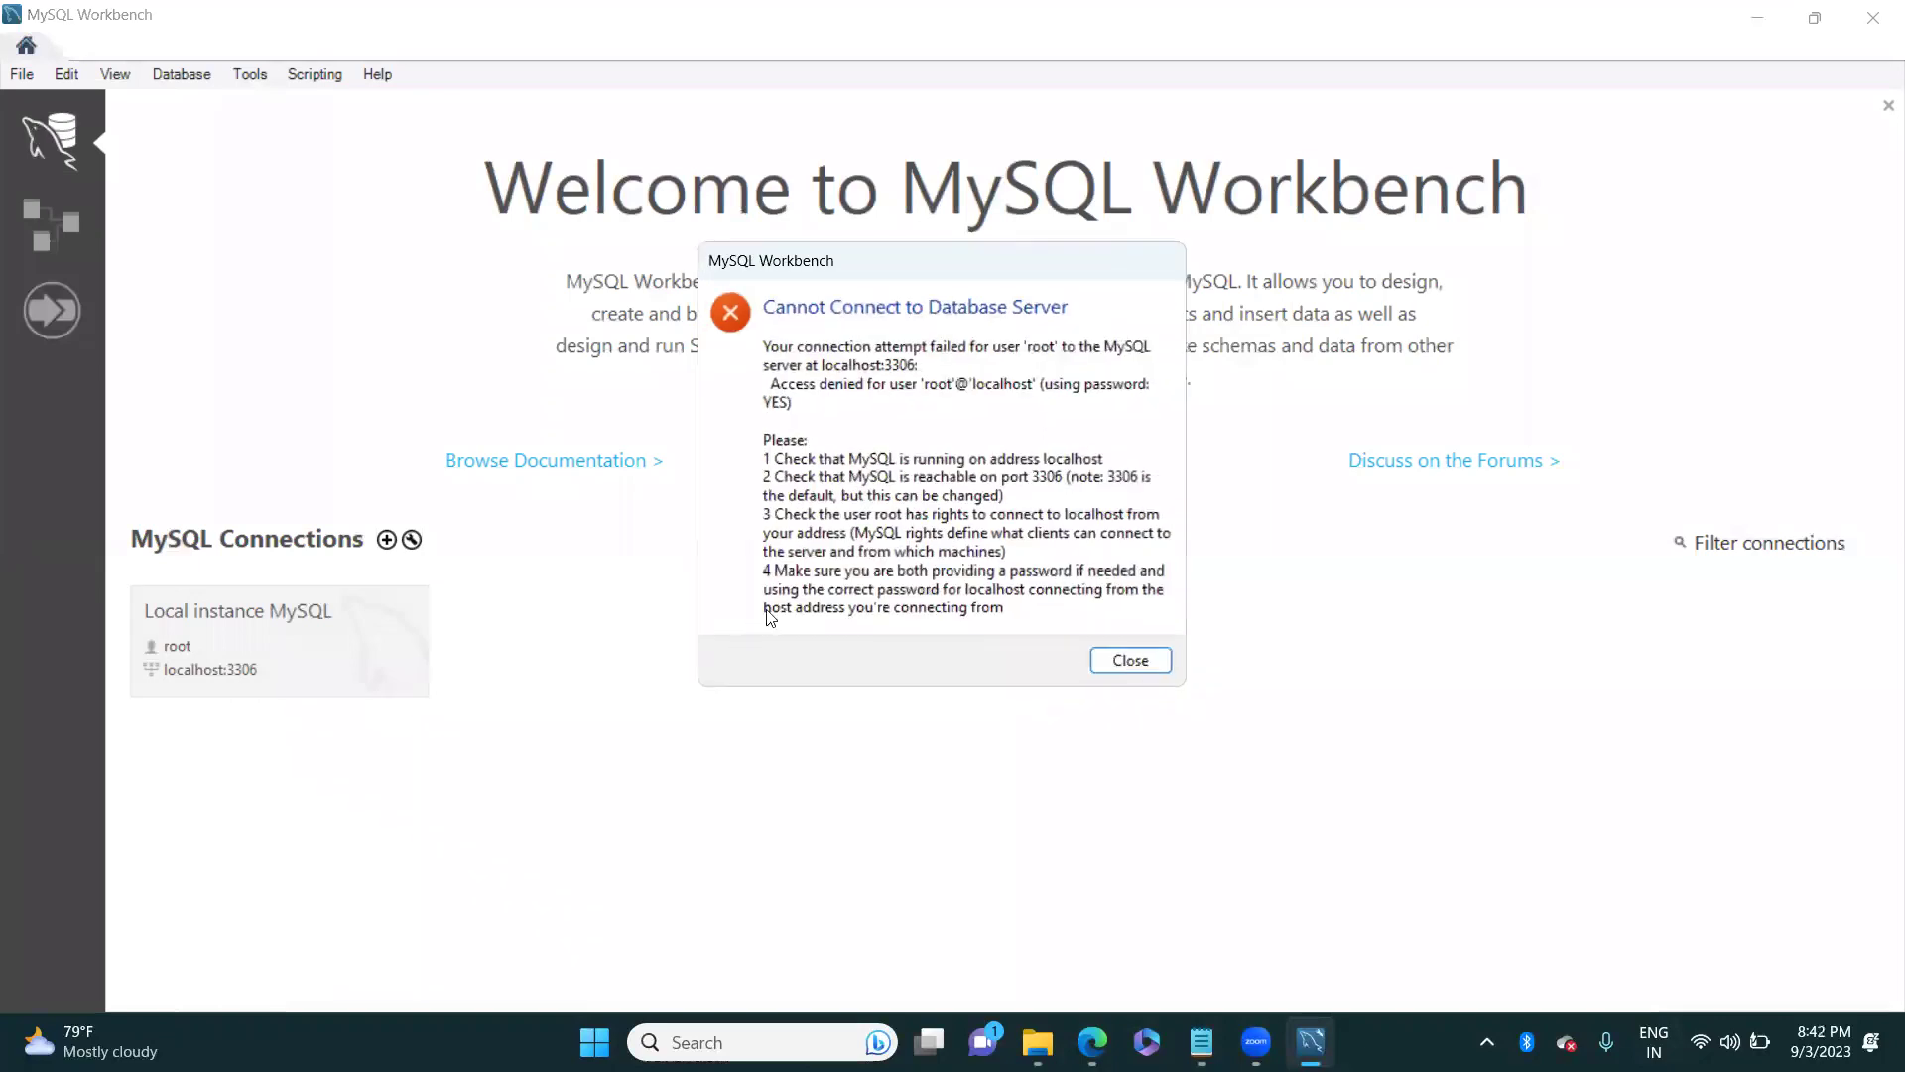
{"action": "left_click", "coordinate": [1126, 661]}
{"action": "left_click", "coordinate": [213, 661]}
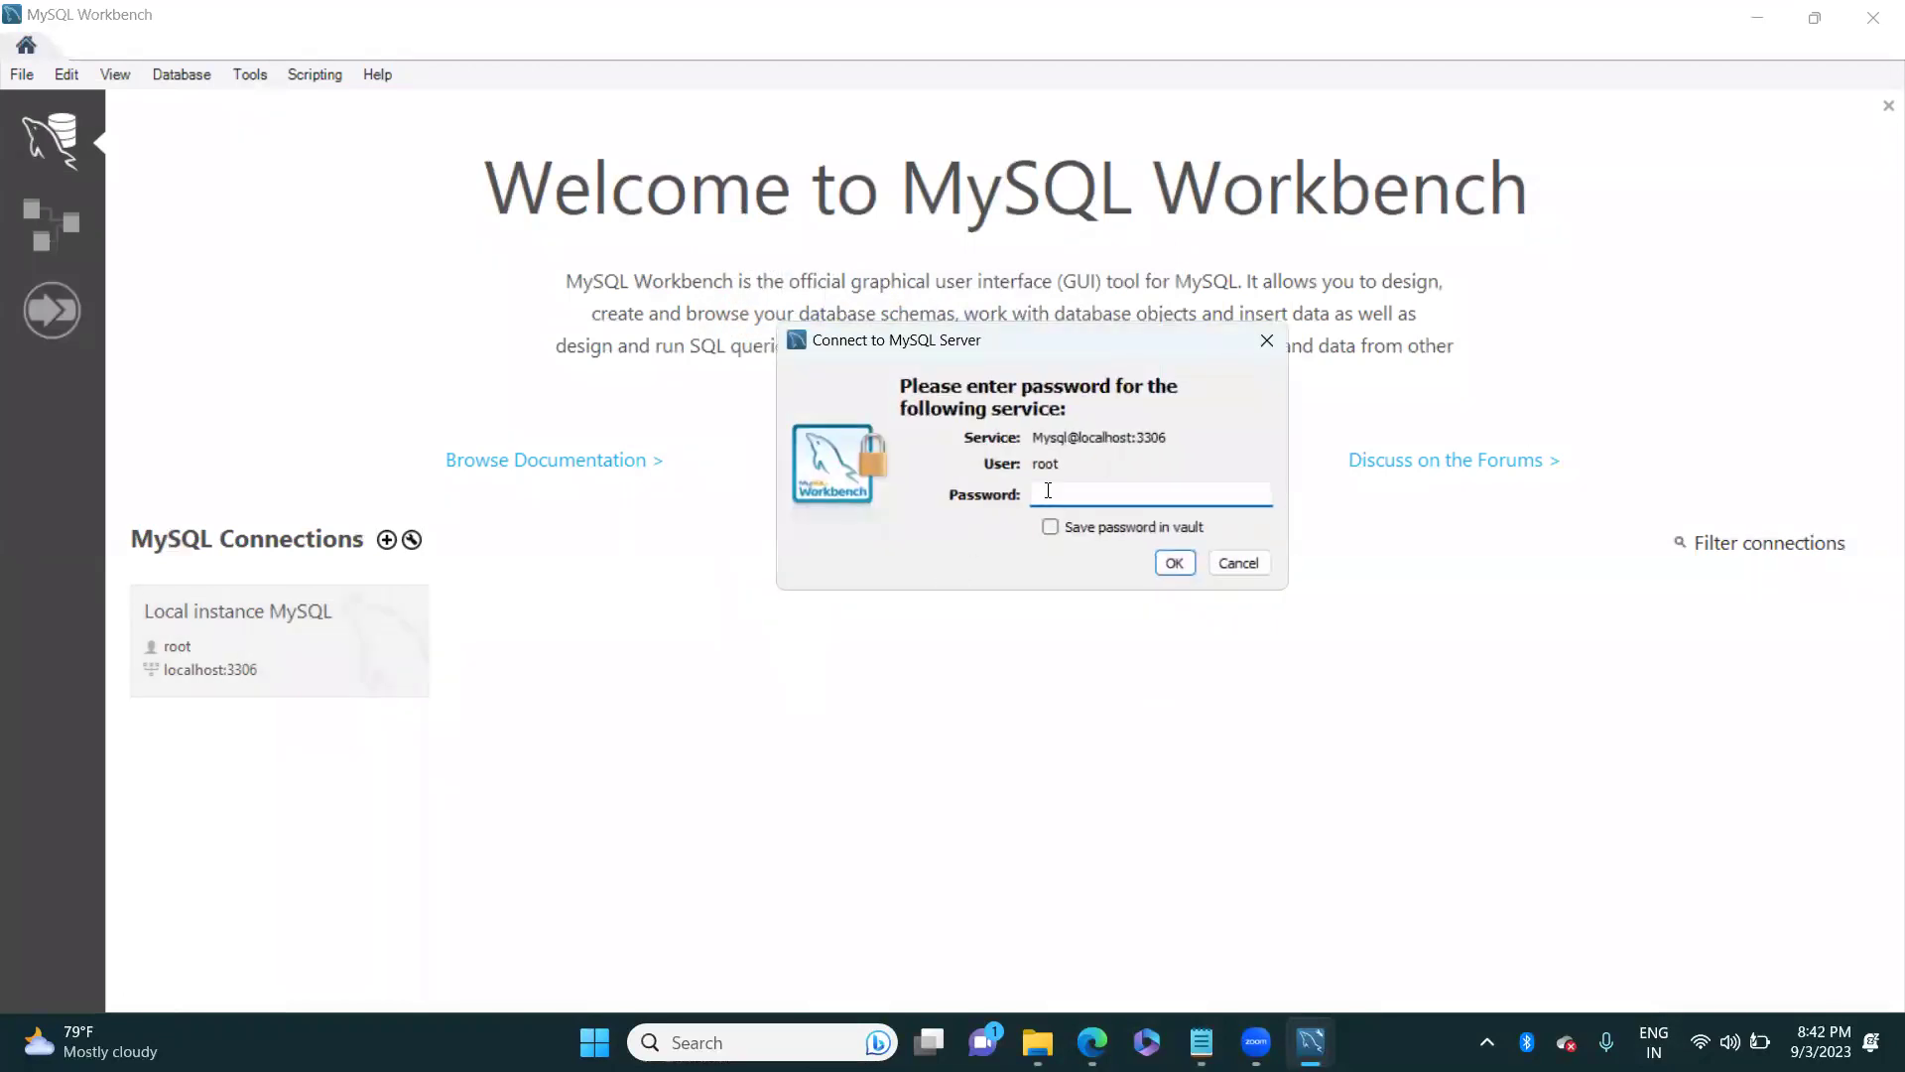
{"action": "type", "text": "root"}
{"action": "left_click", "coordinate": [1174, 564]}
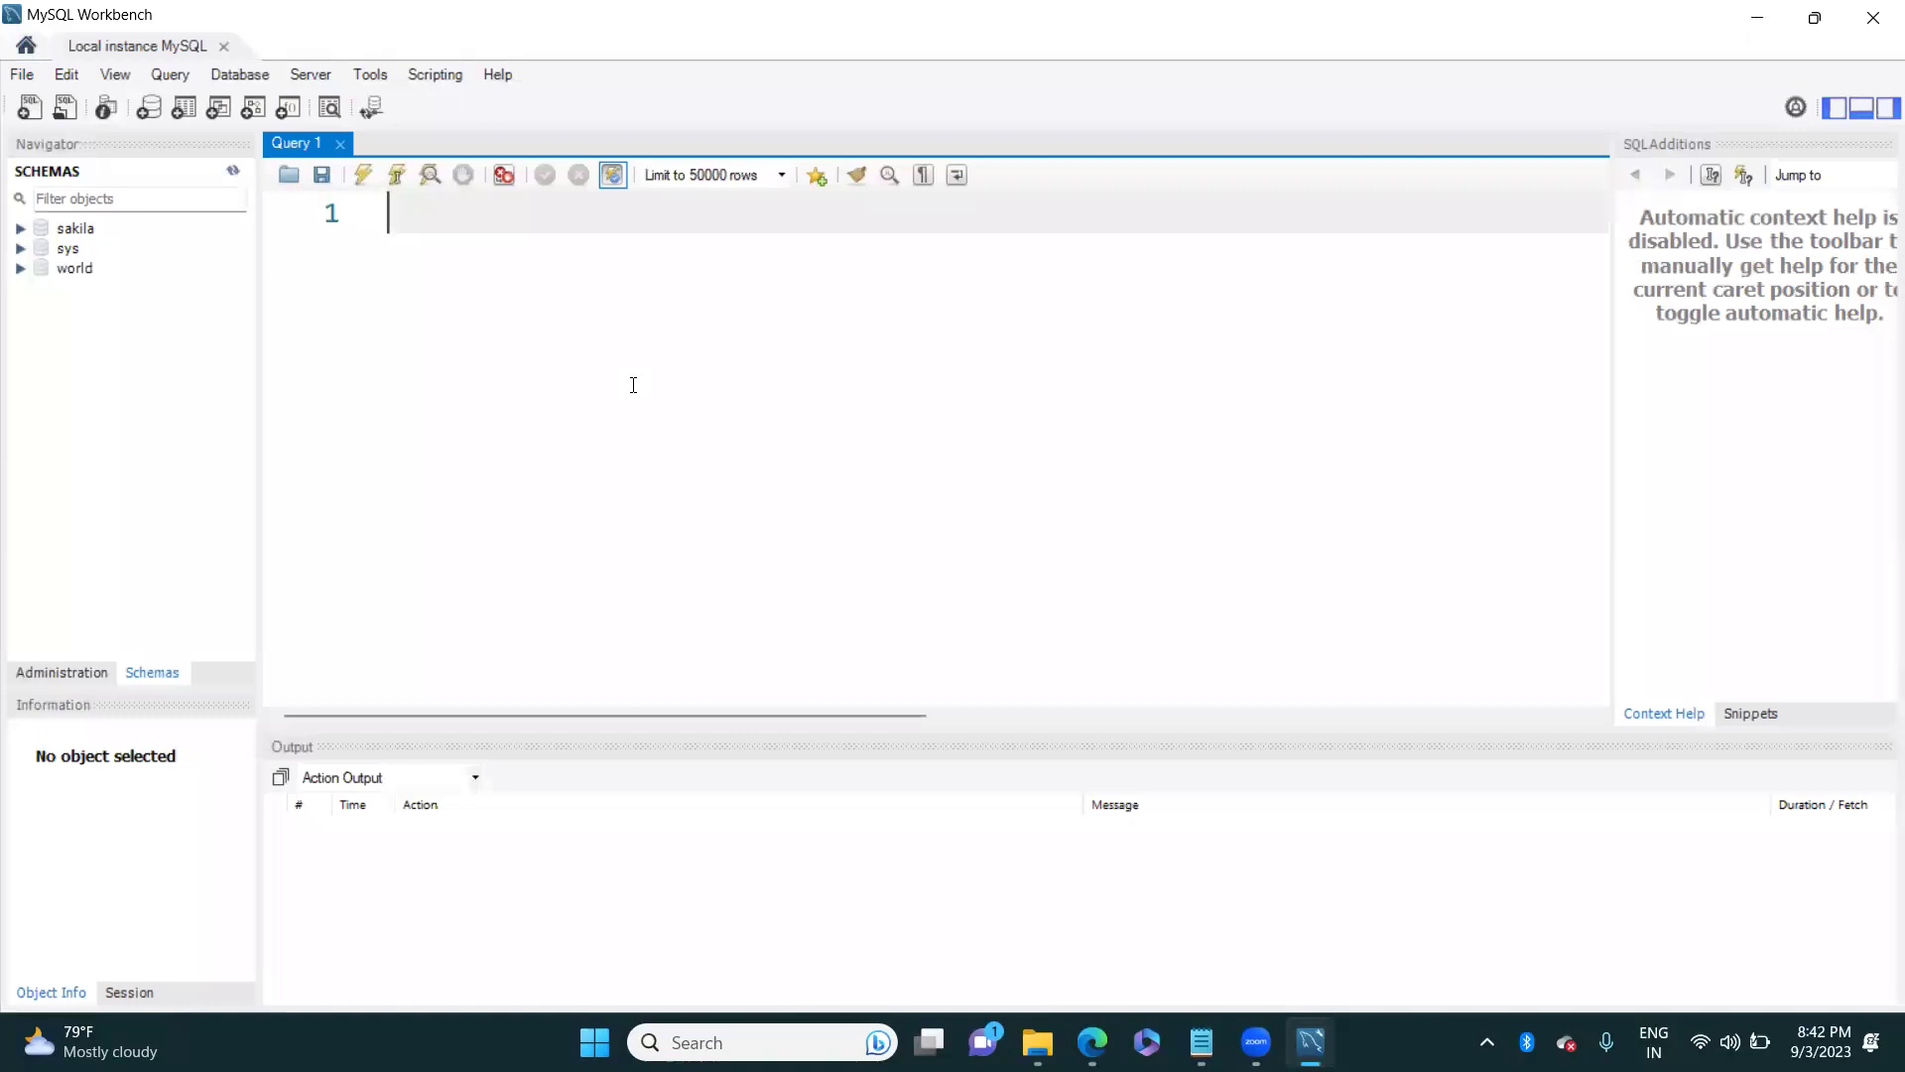
Step: Close MySQL Workbench once the sakila, sys and world schemas are listed
{"action": "left_click", "coordinate": [1875, 26]}
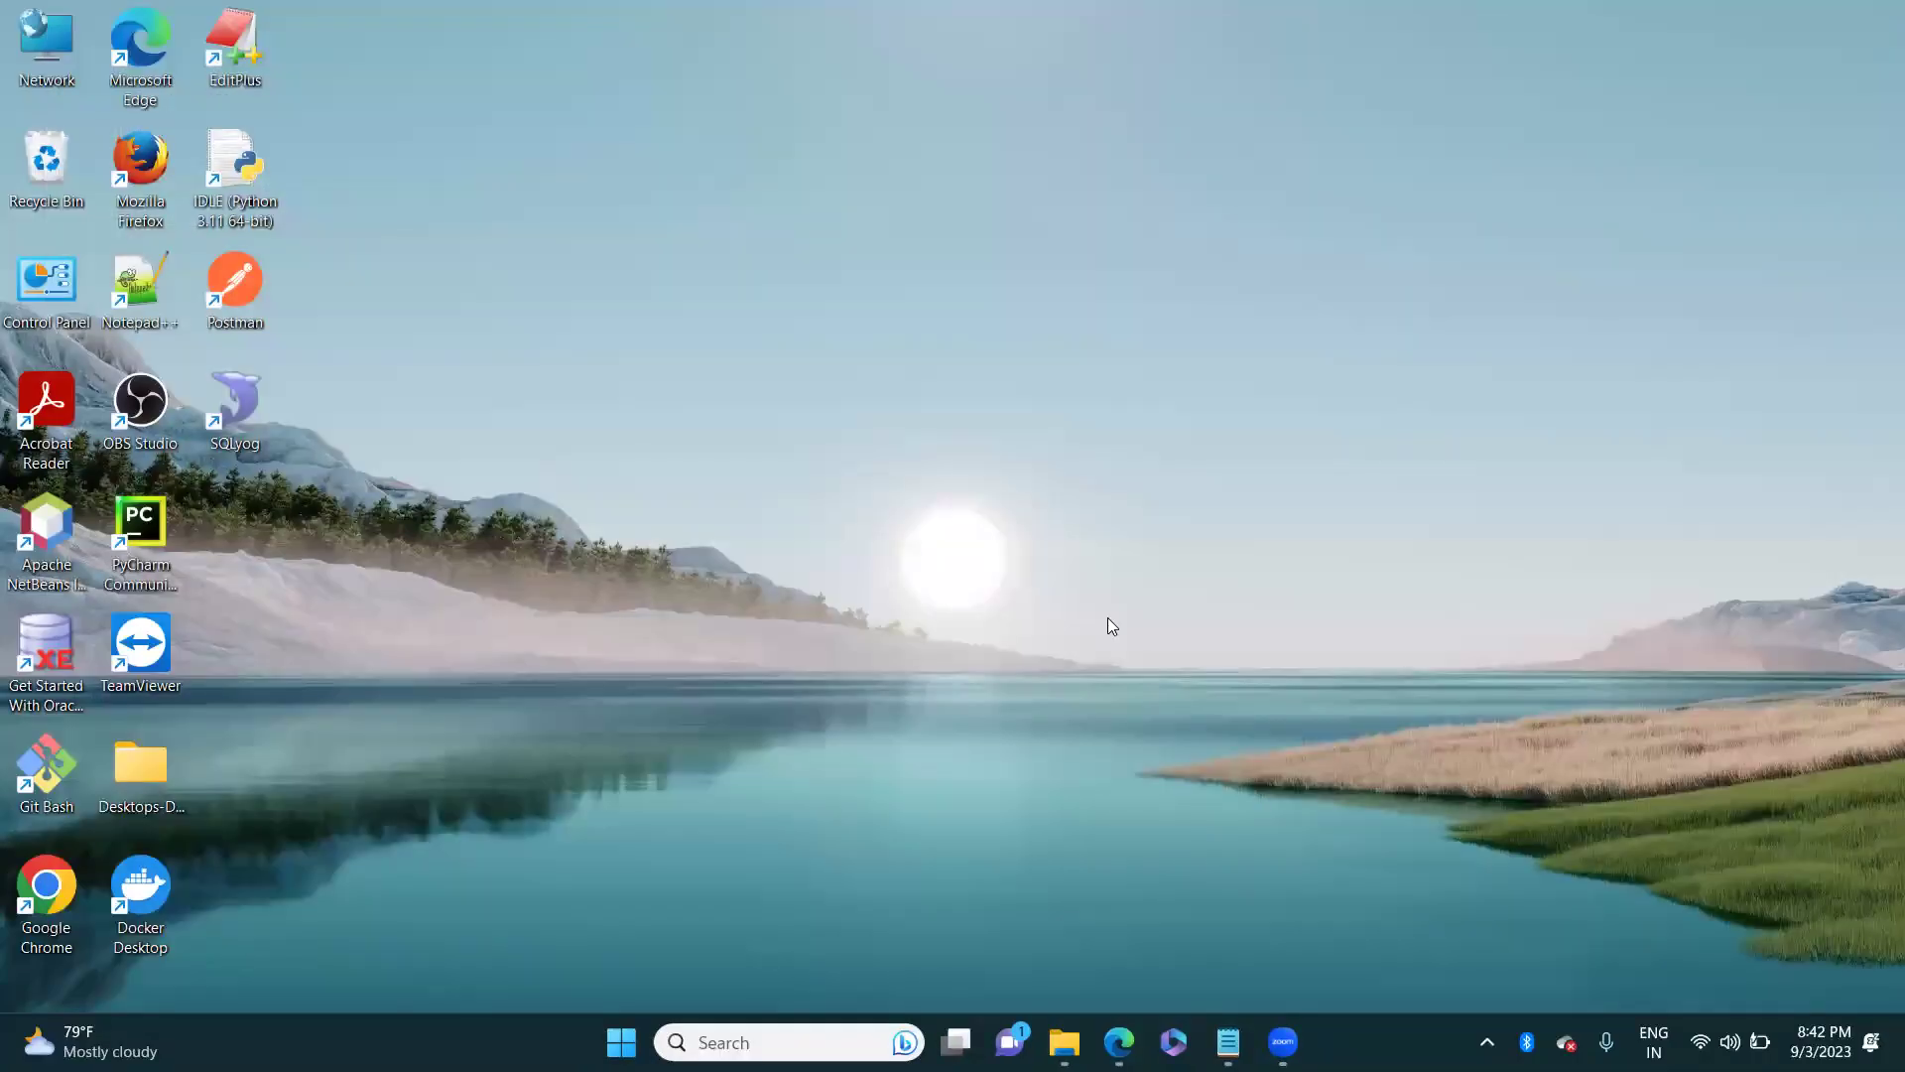
Step: Relaunch MySQL Workbench 8.0 CE from a Windows search for 'my'
{"action": "left_click", "coordinate": [769, 1042]}
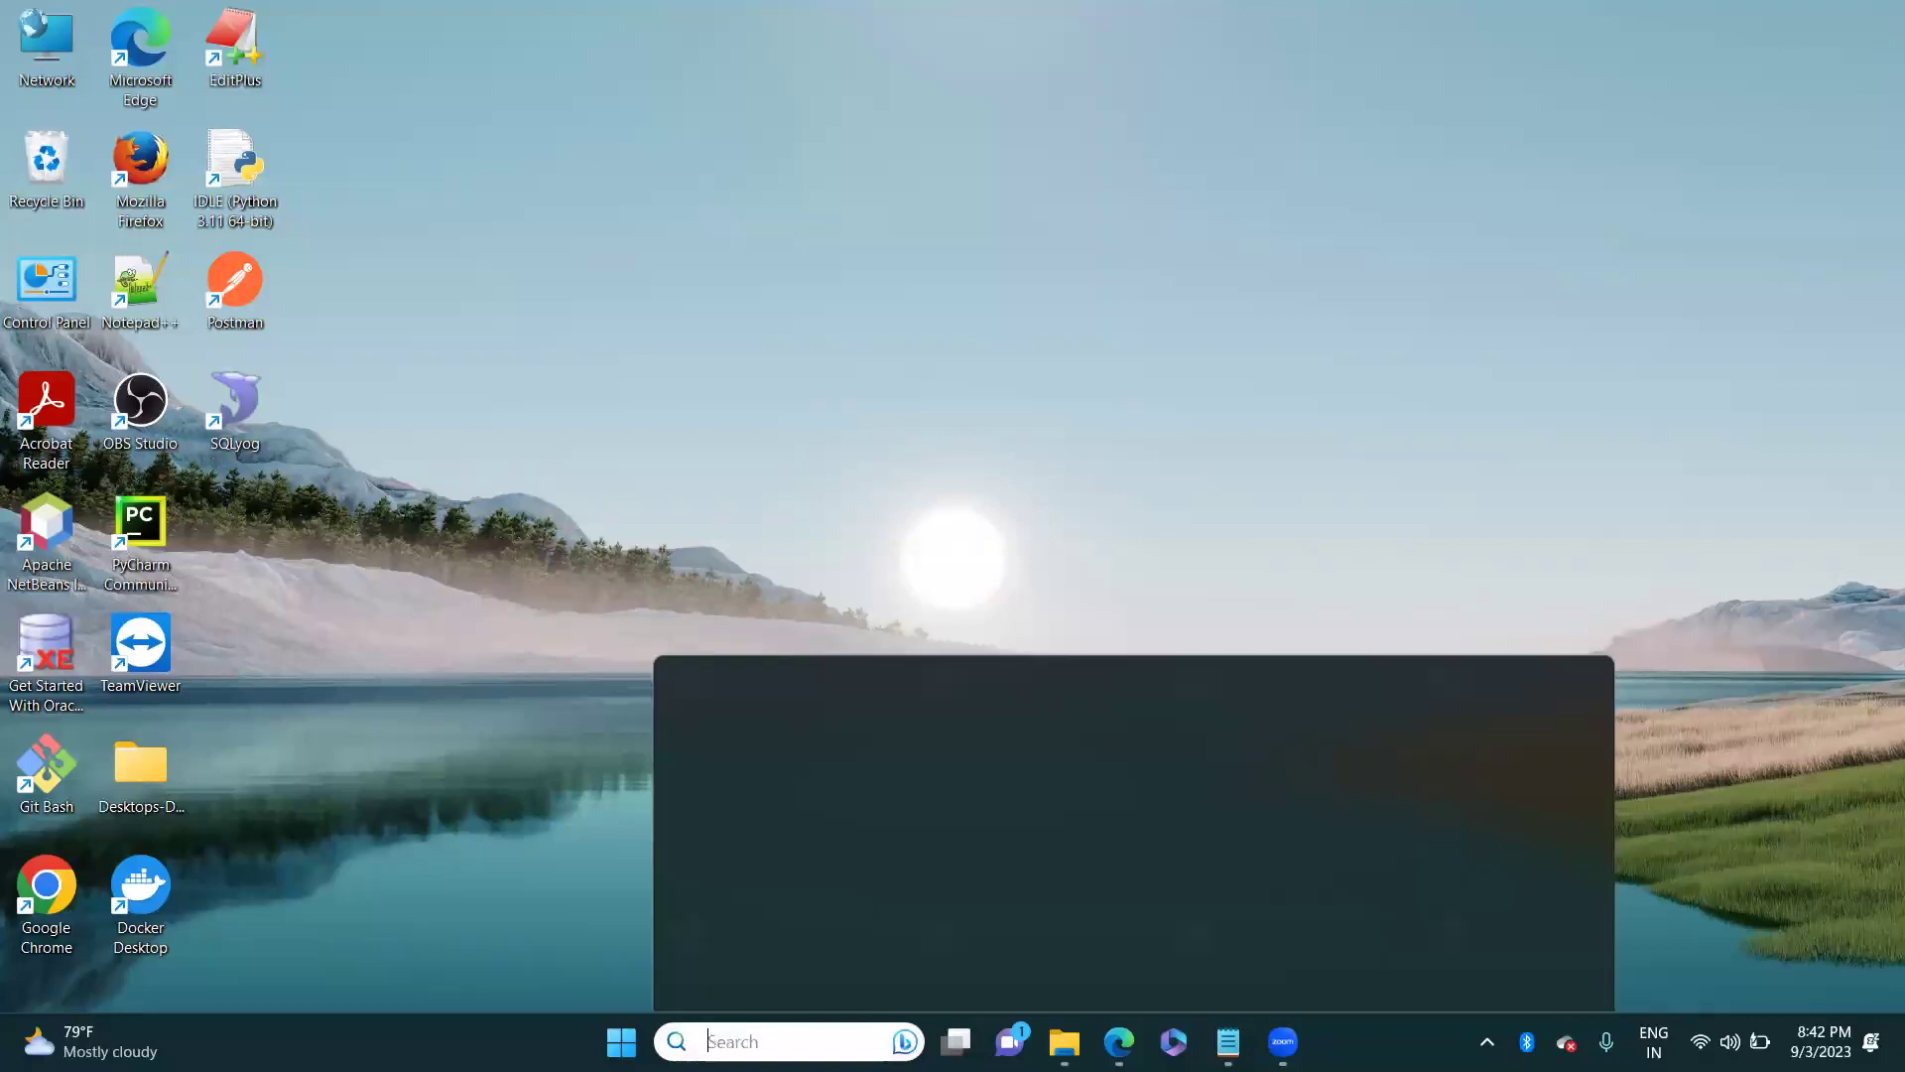
{"action": "type", "text": "my"}
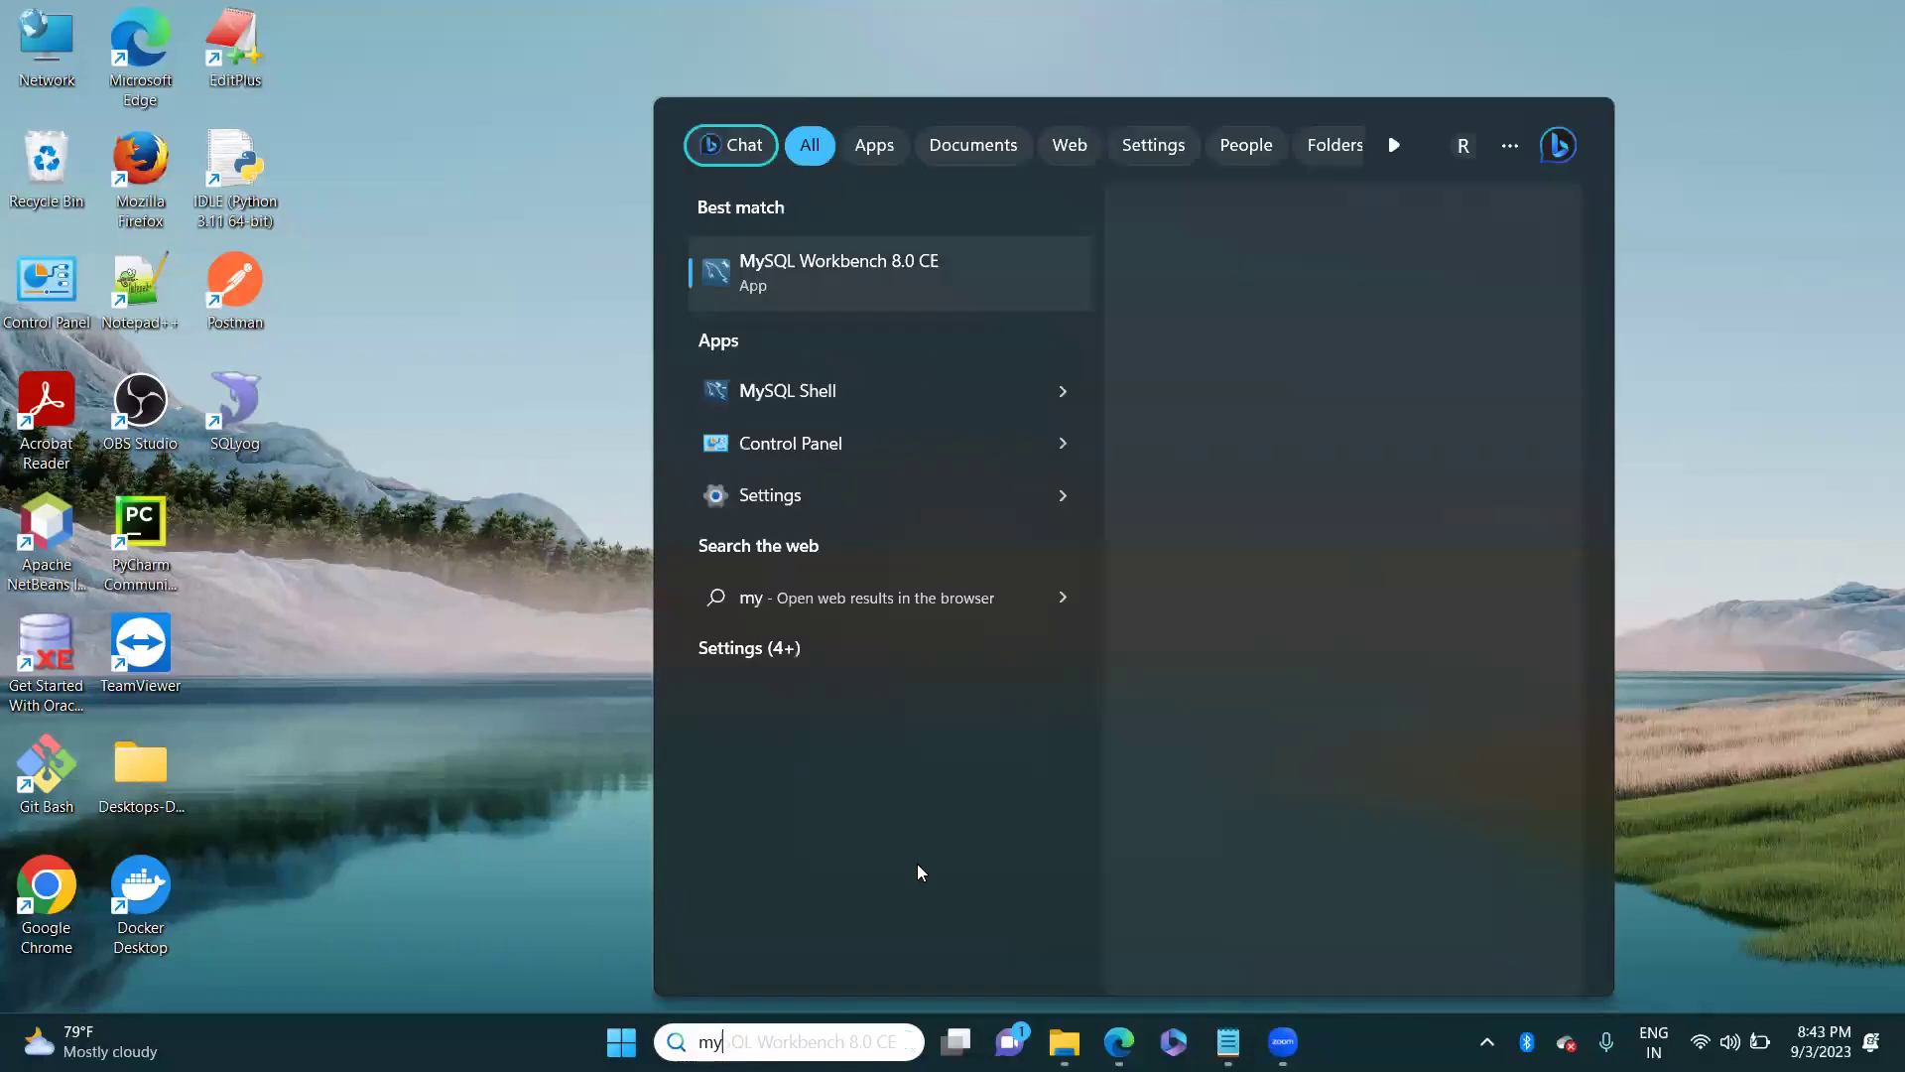
{"action": "left_click", "coordinate": [871, 292]}
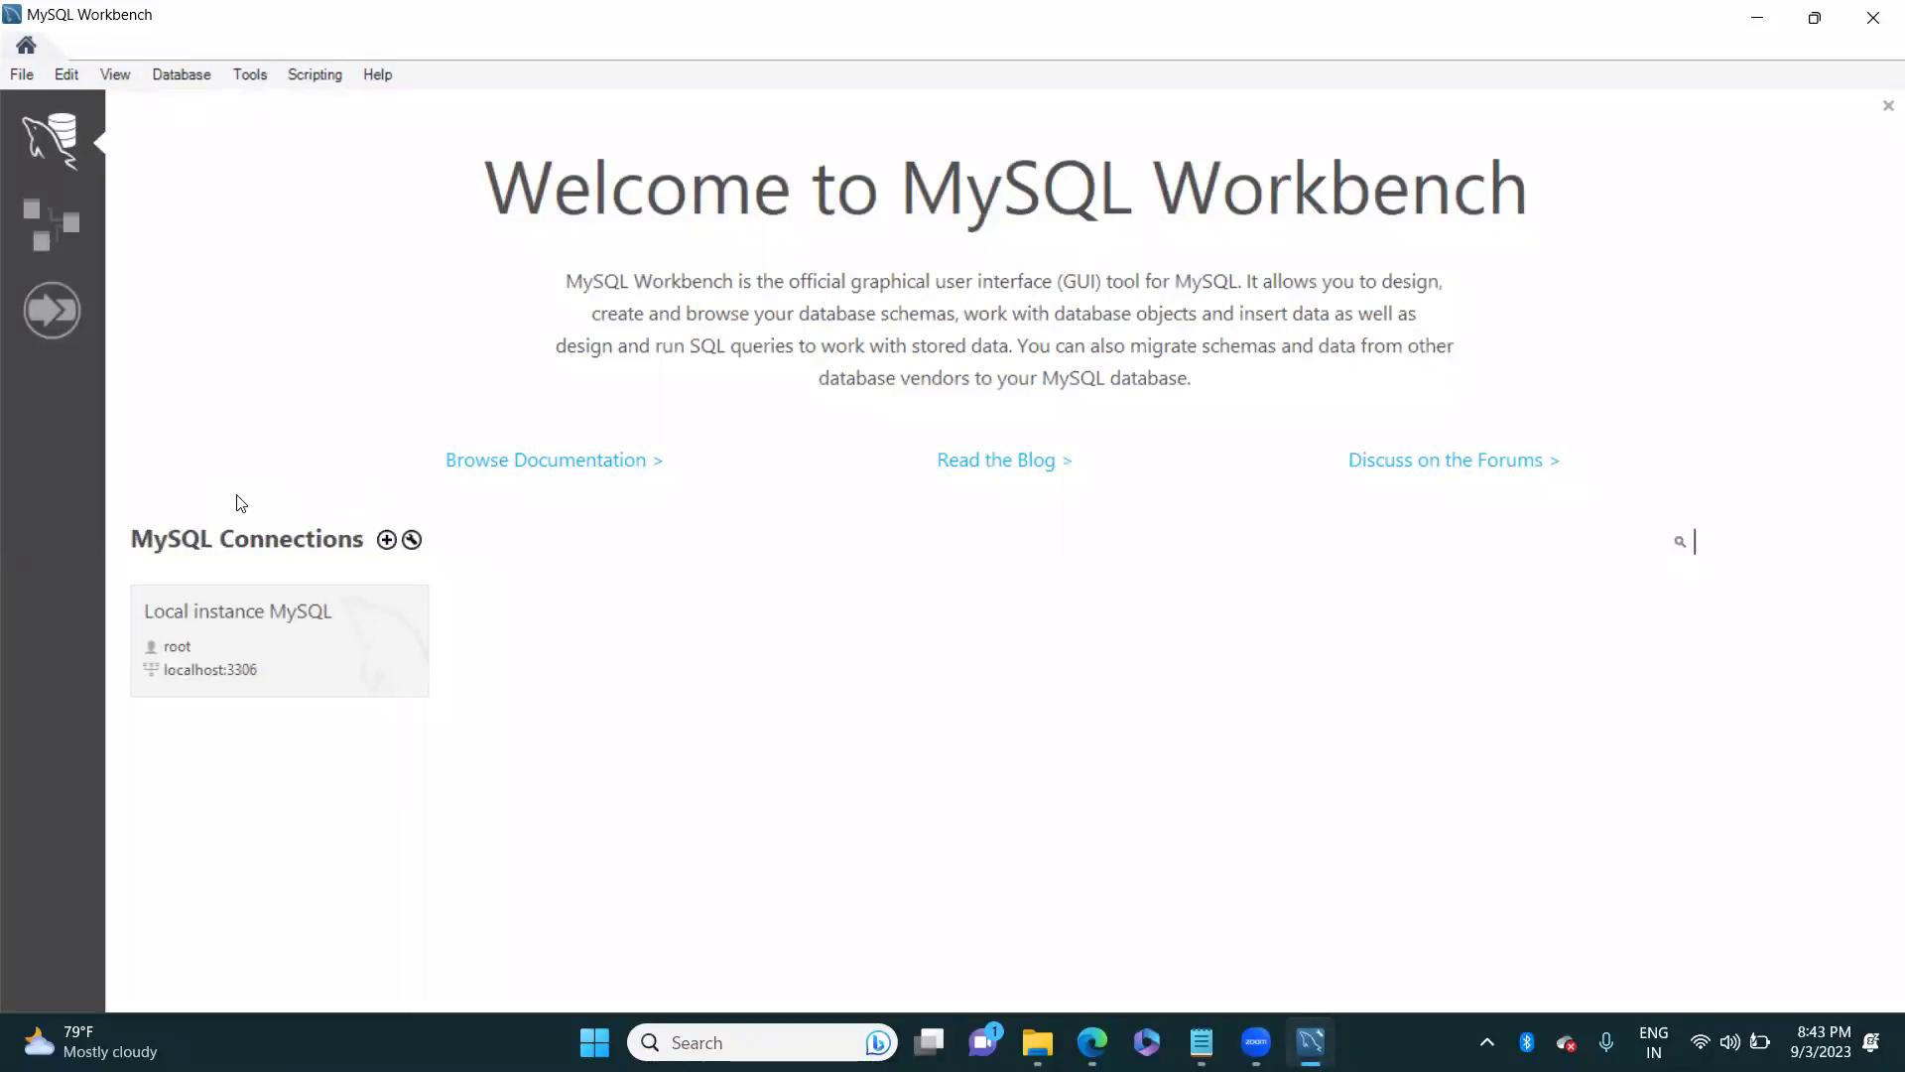
Step: Open the Local instance MySQL connection, logging in with the root account password
{"action": "left_click", "coordinate": [256, 650]}
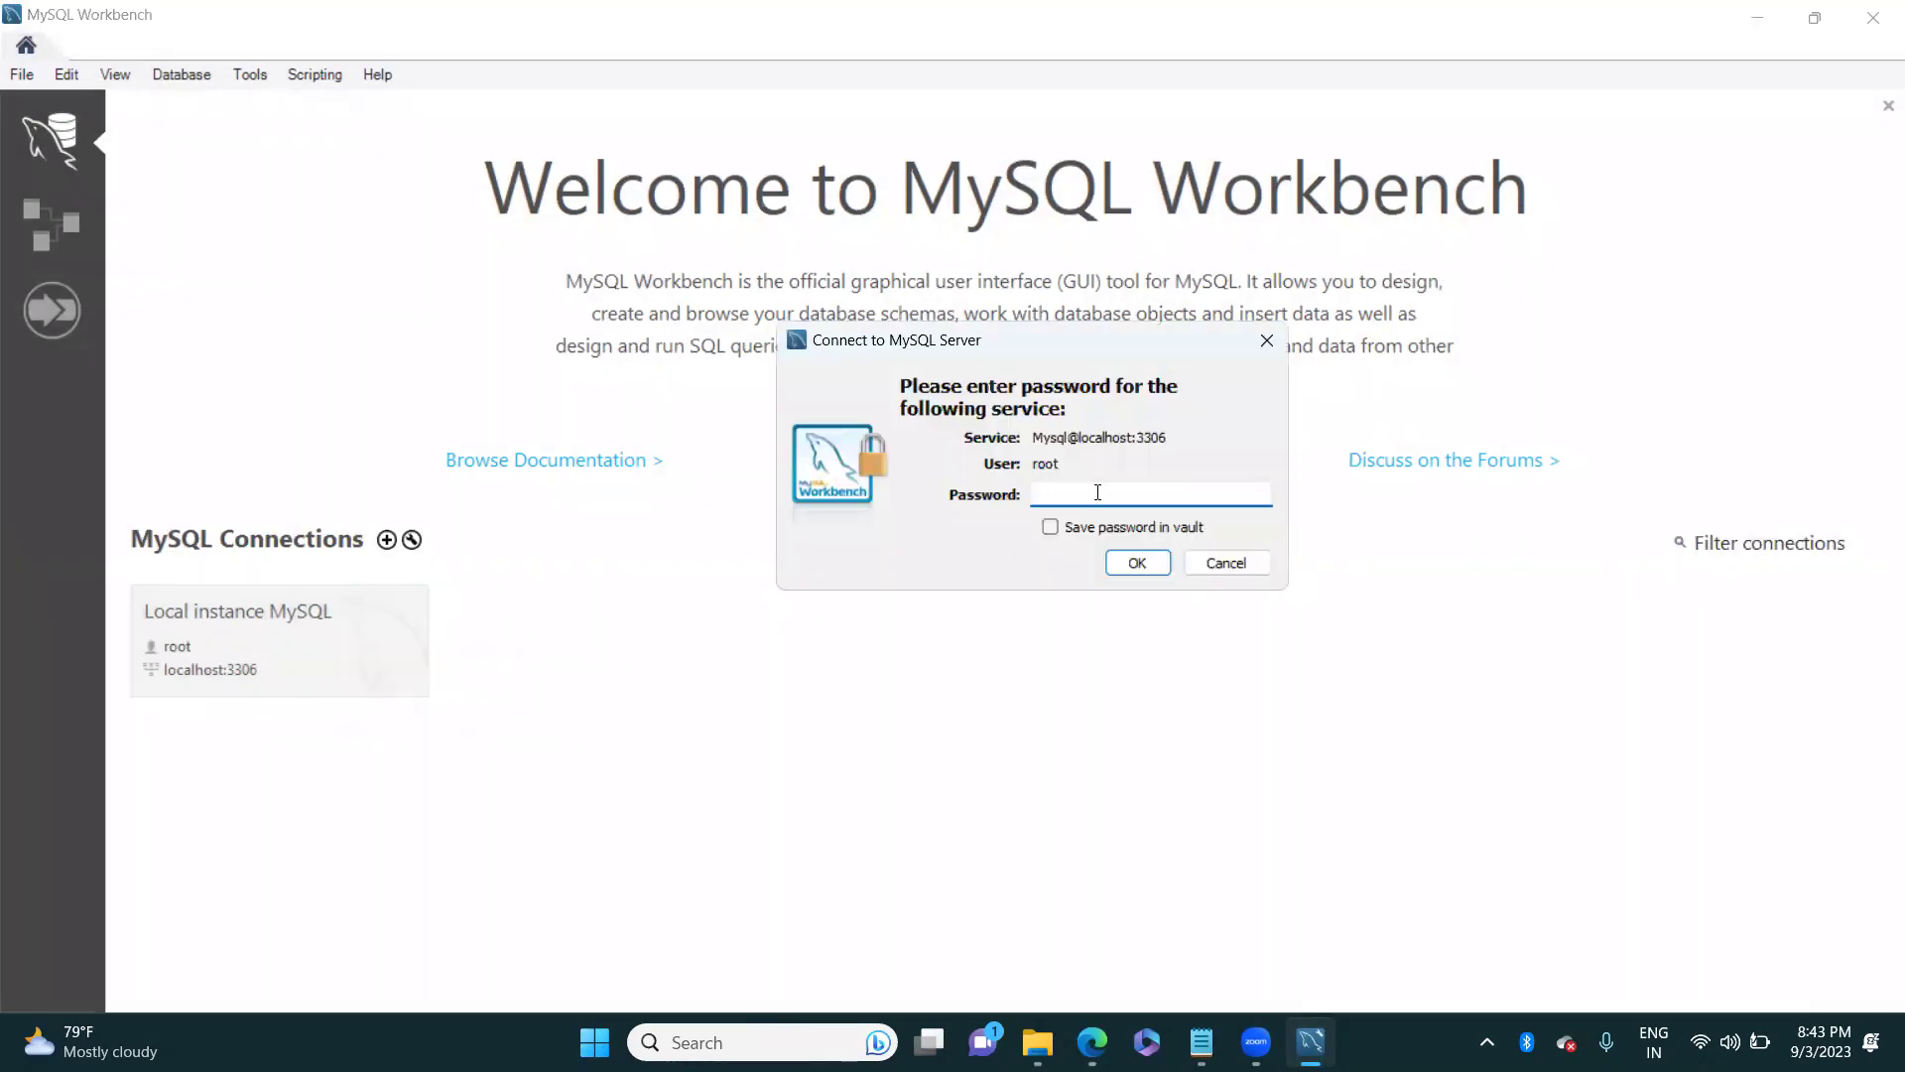
{"action": "type", "text": "root"}
{"action": "left_click_drag", "start_coordinate": [1066, 493], "coordinate": [1018, 494]}
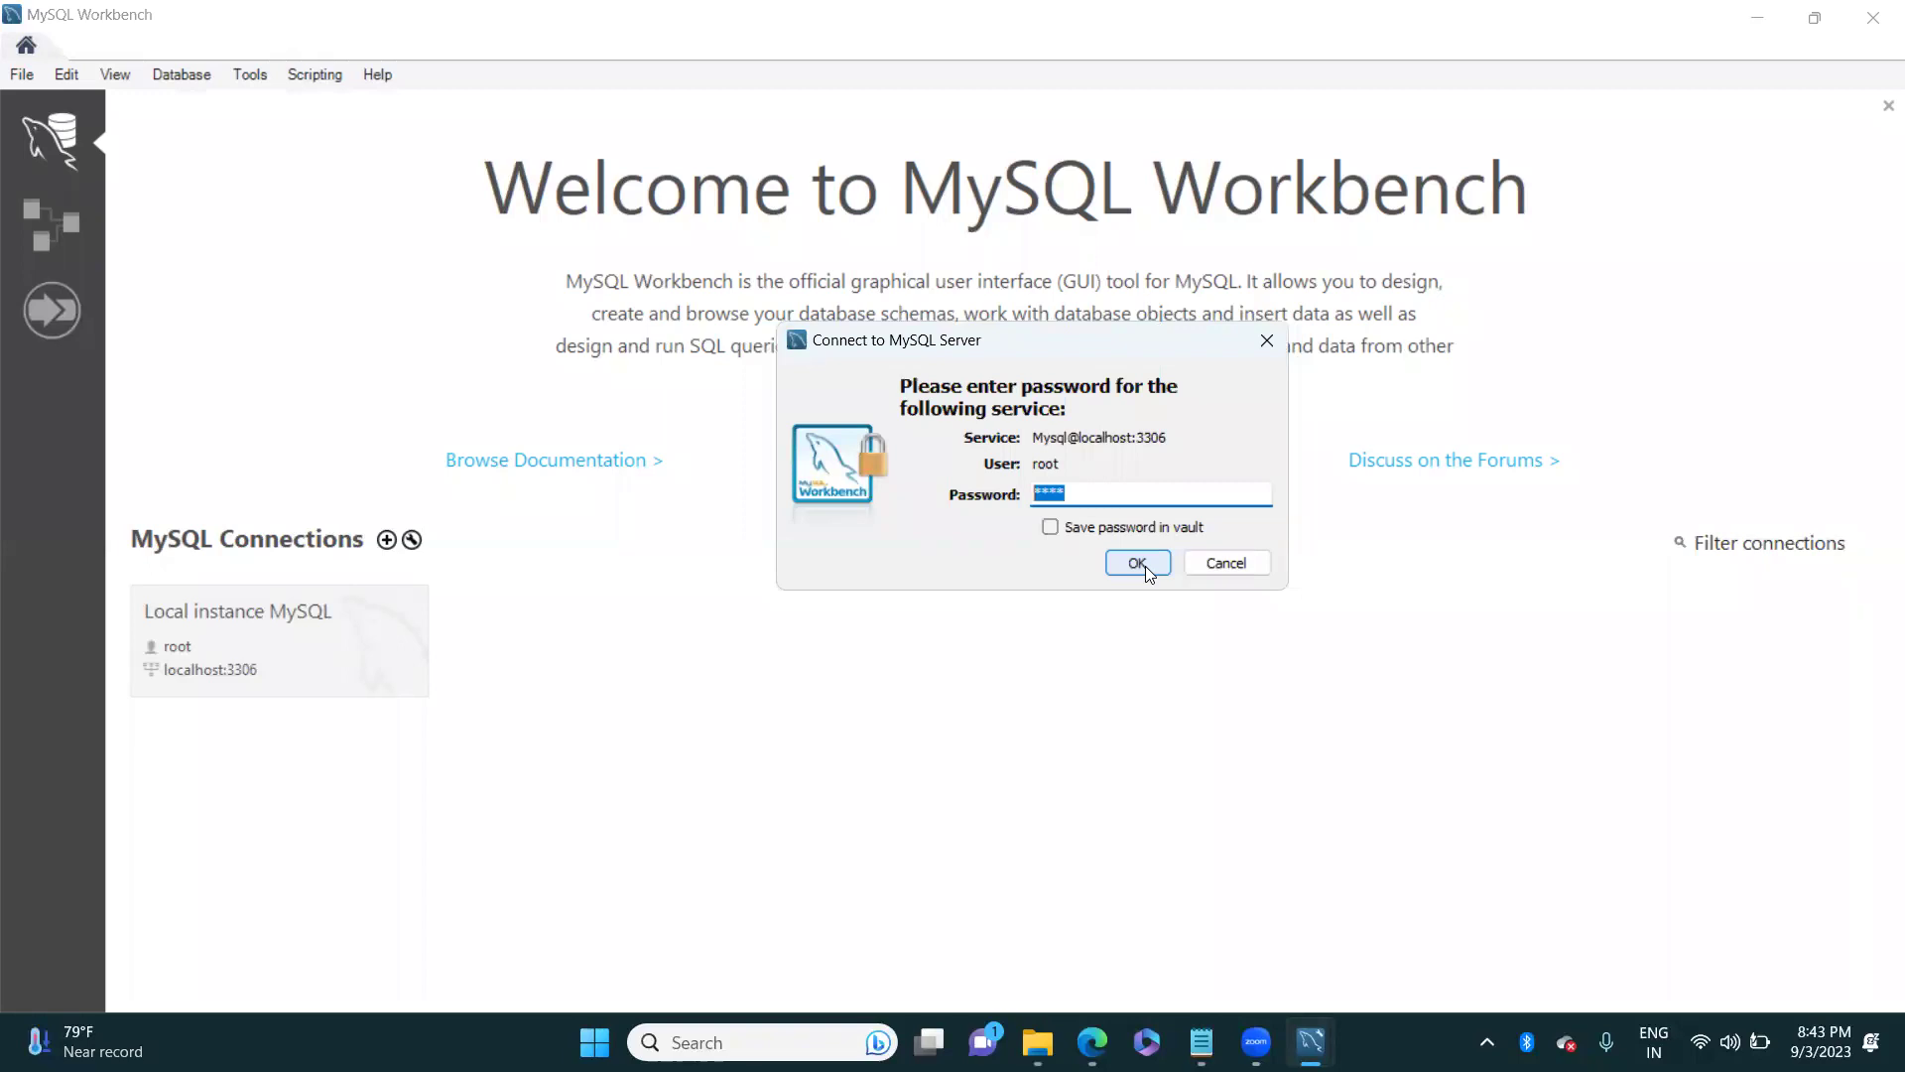
{"action": "left_click", "coordinate": [1146, 565]}
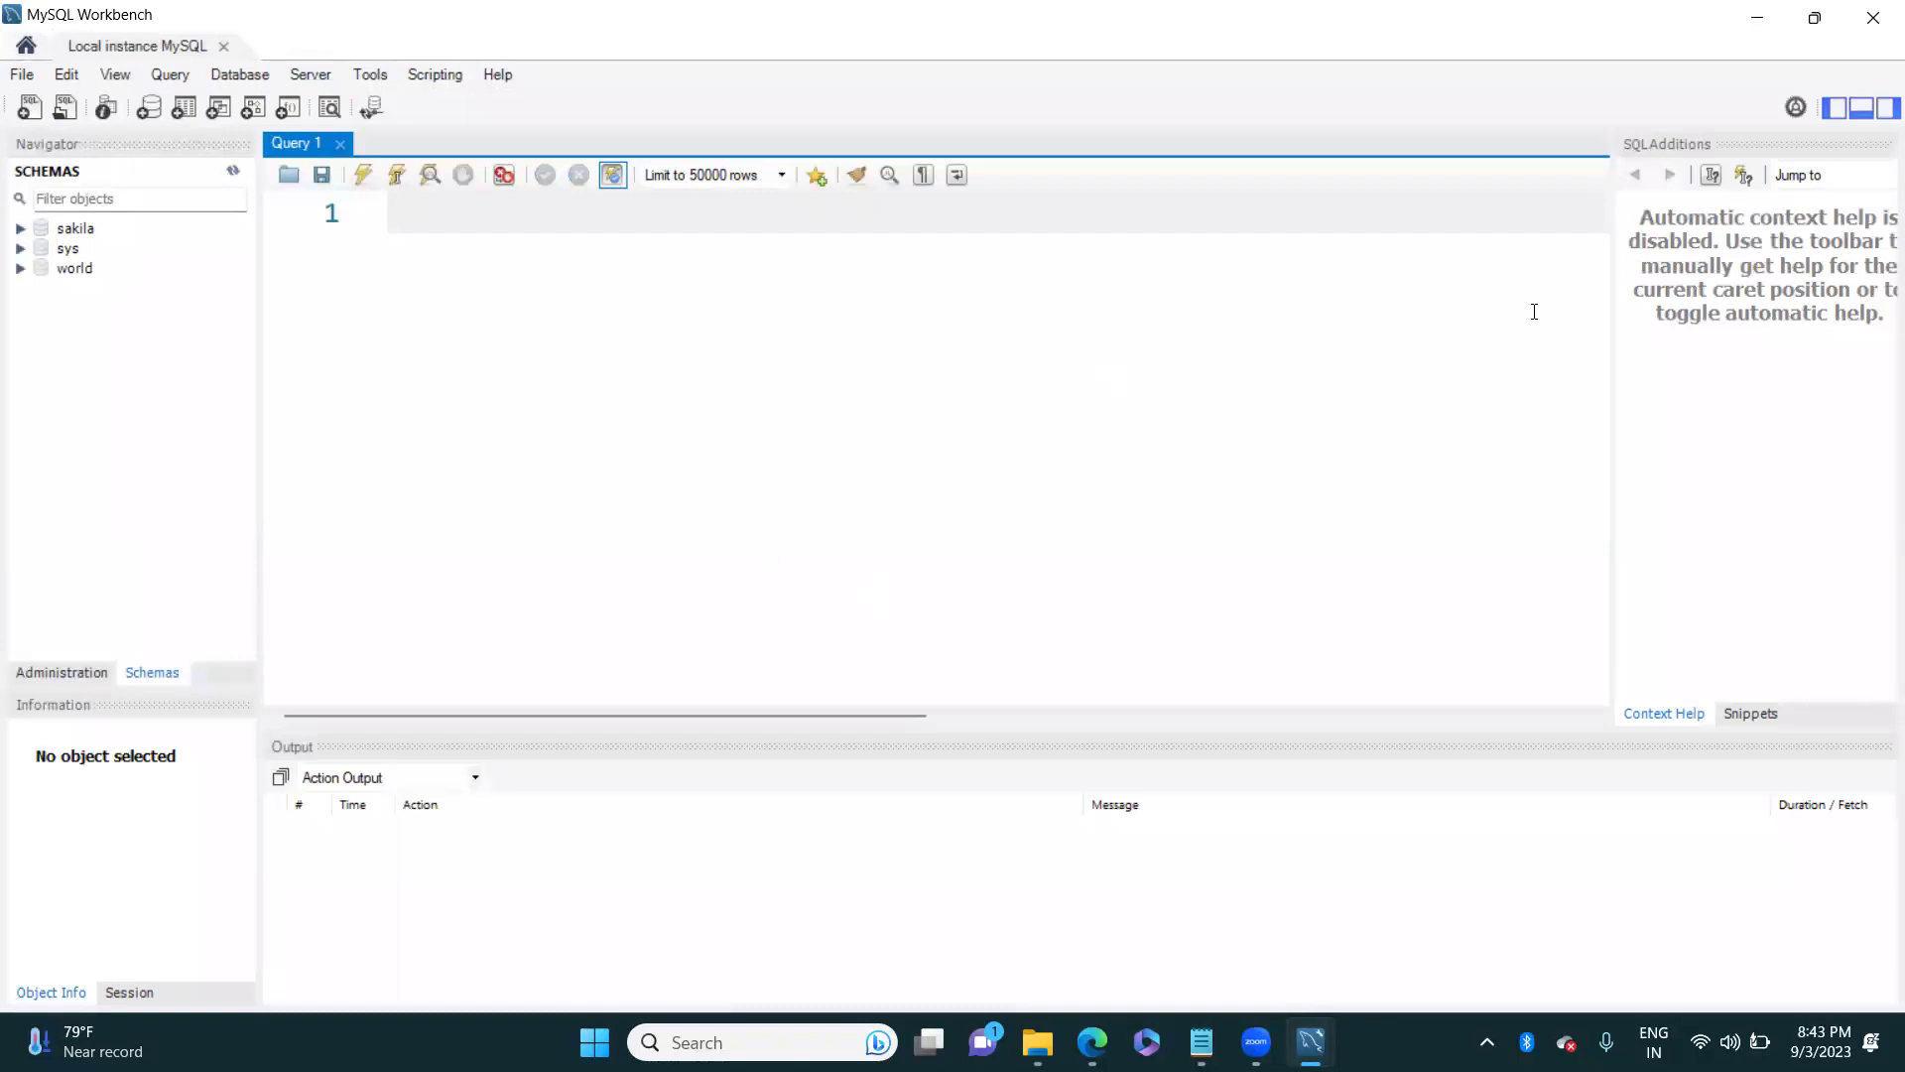
Step: Close MySQL Workbench and preview the open Zoom windows on the taskbar
{"action": "left_click", "coordinate": [1876, 20]}
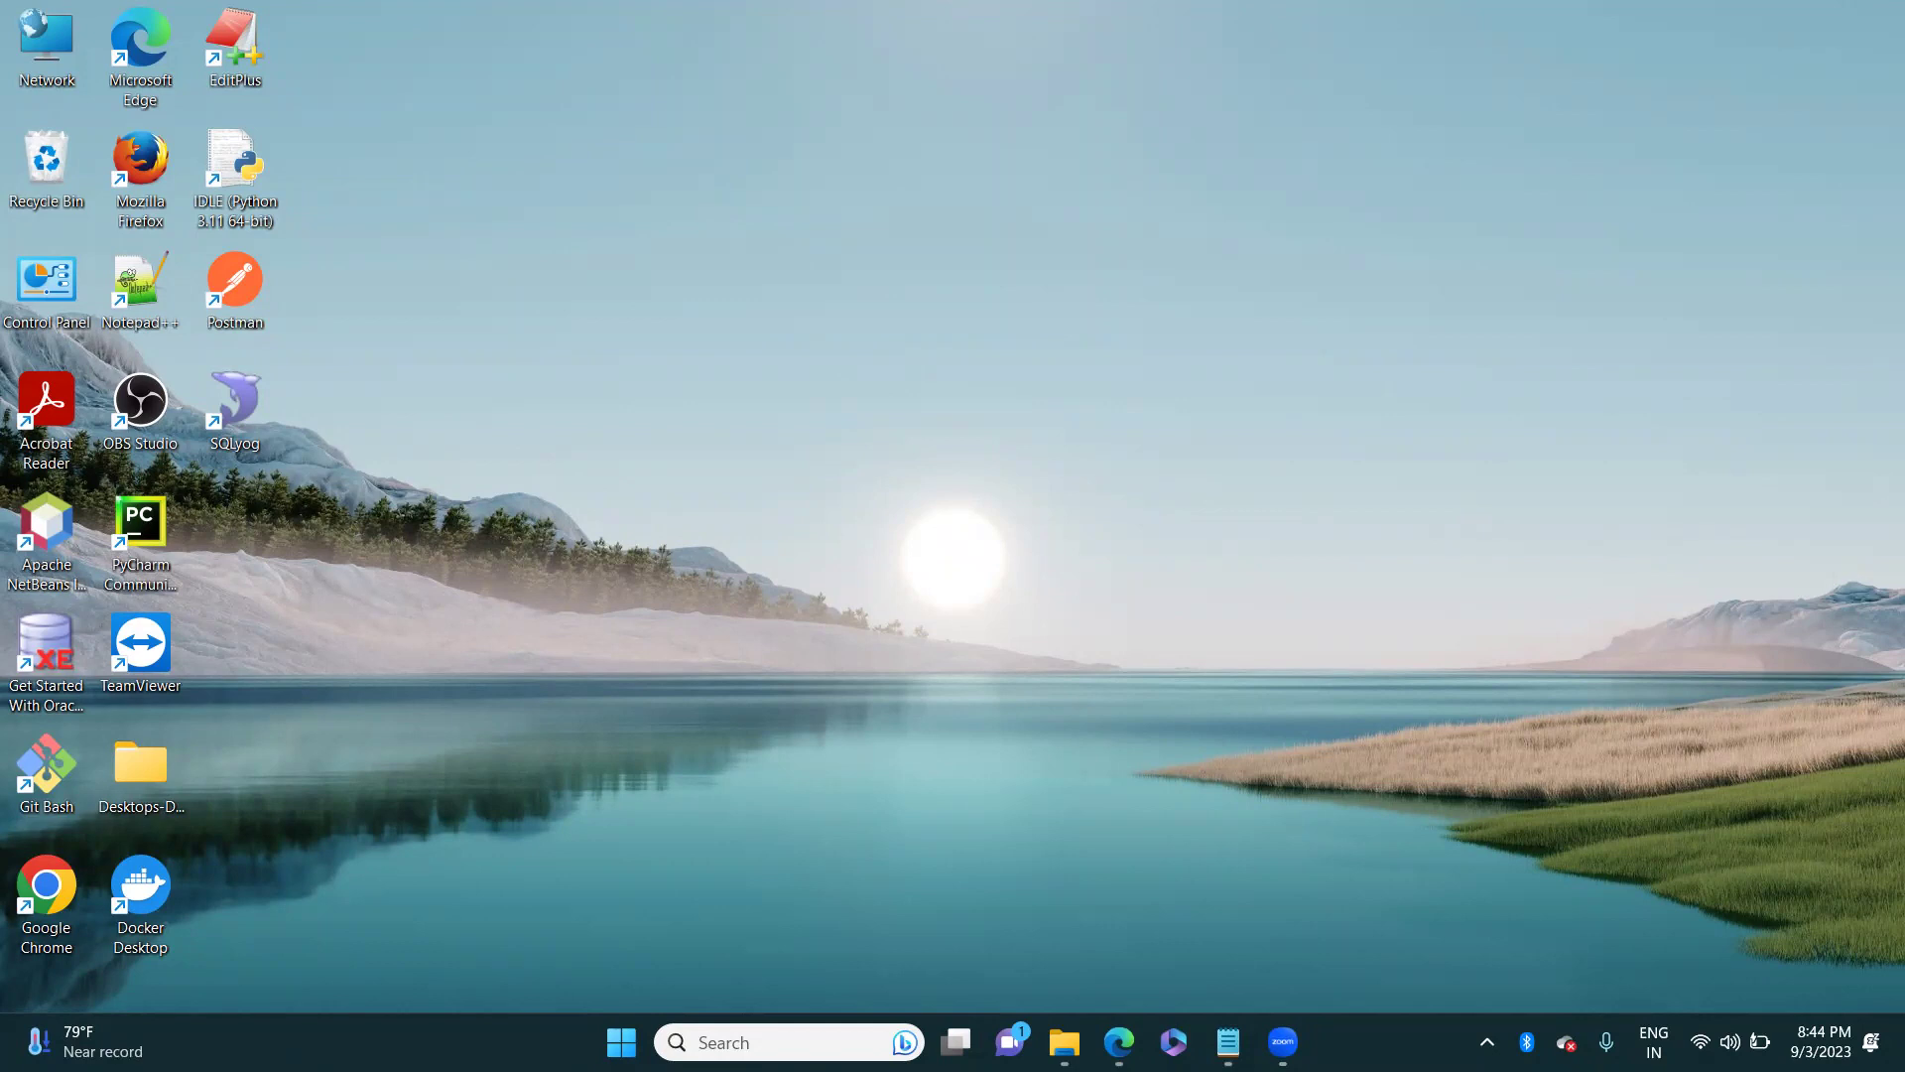
{"action": "left_click", "coordinate": [1282, 1041]}
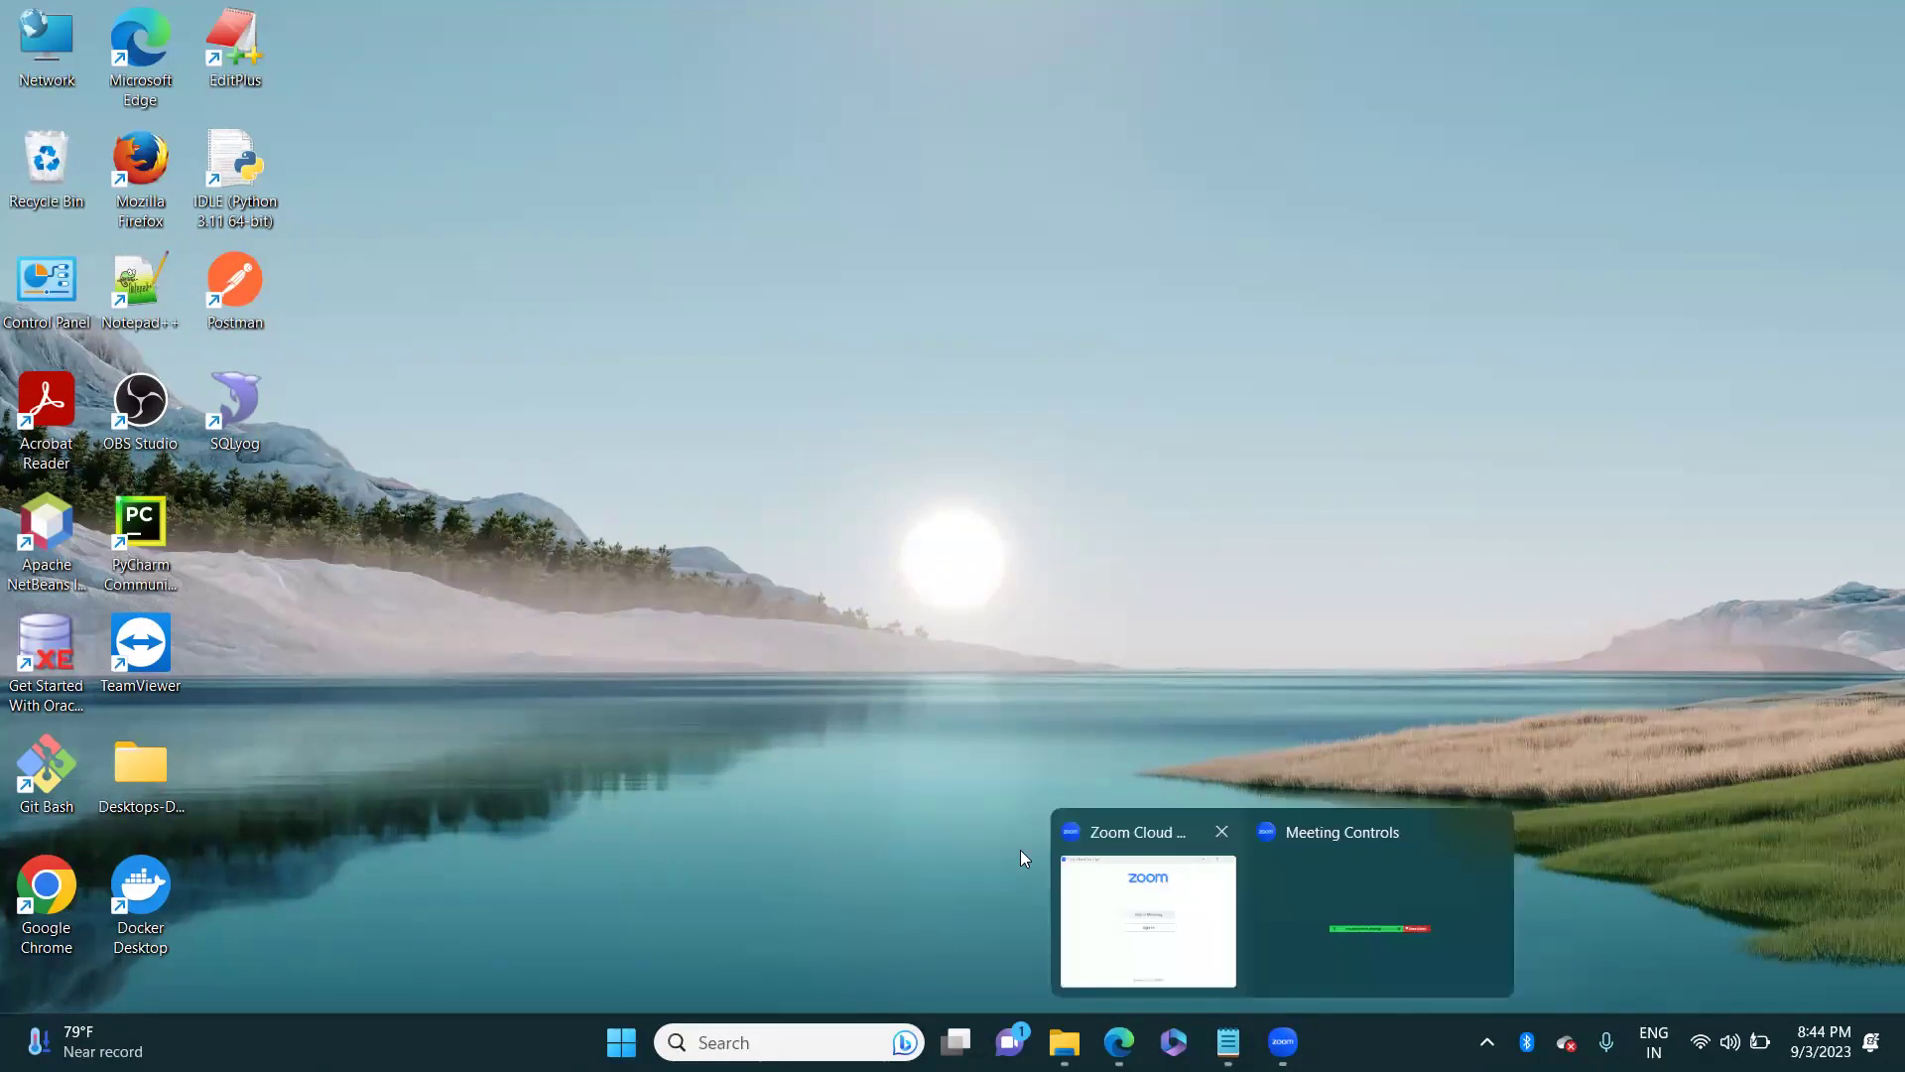